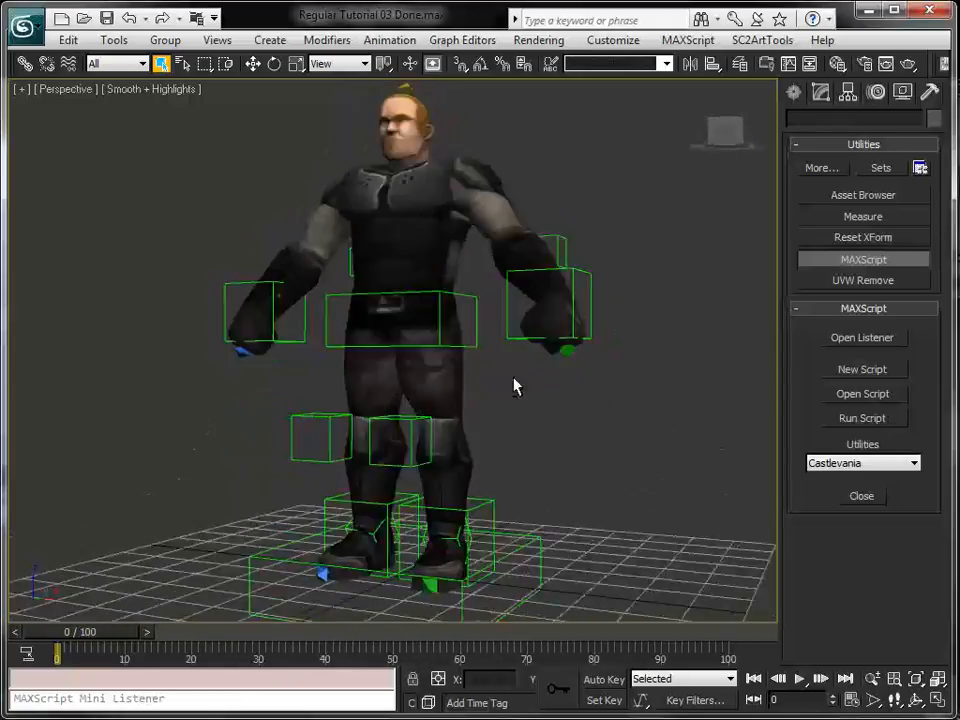
# Try moving the center dummy at the character's waist with the mesh visible, and undo the move
pyautogui.click(451, 222)
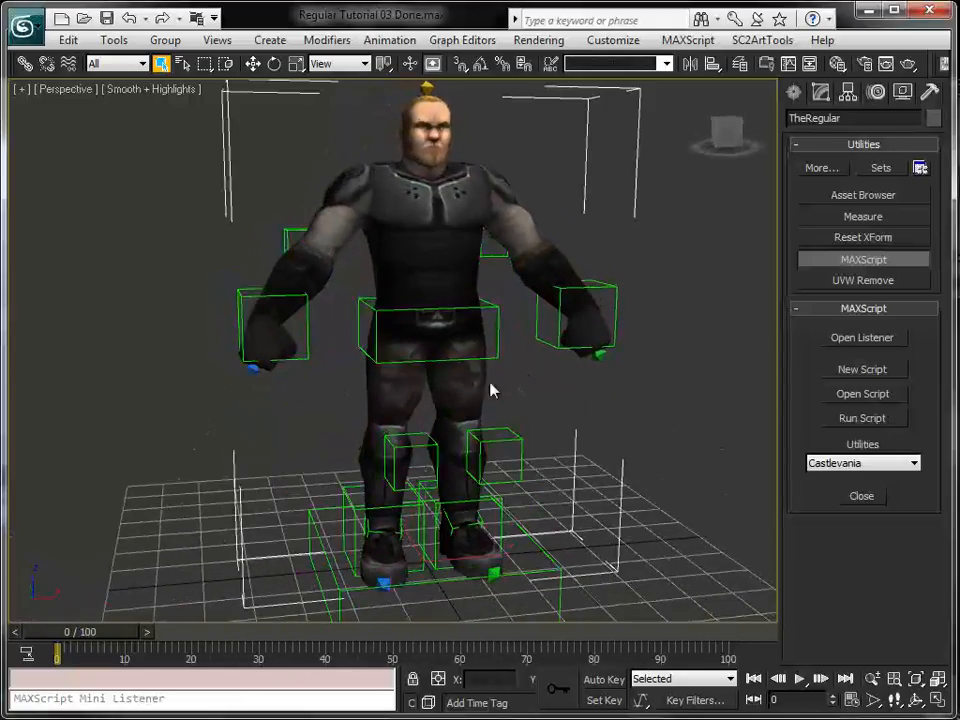
pyautogui.keyDown('alt'); pyautogui.moveTo(508, 444); pyautogui.dragTo(514, 414, button='middle'); pyautogui.keyUp('alt')
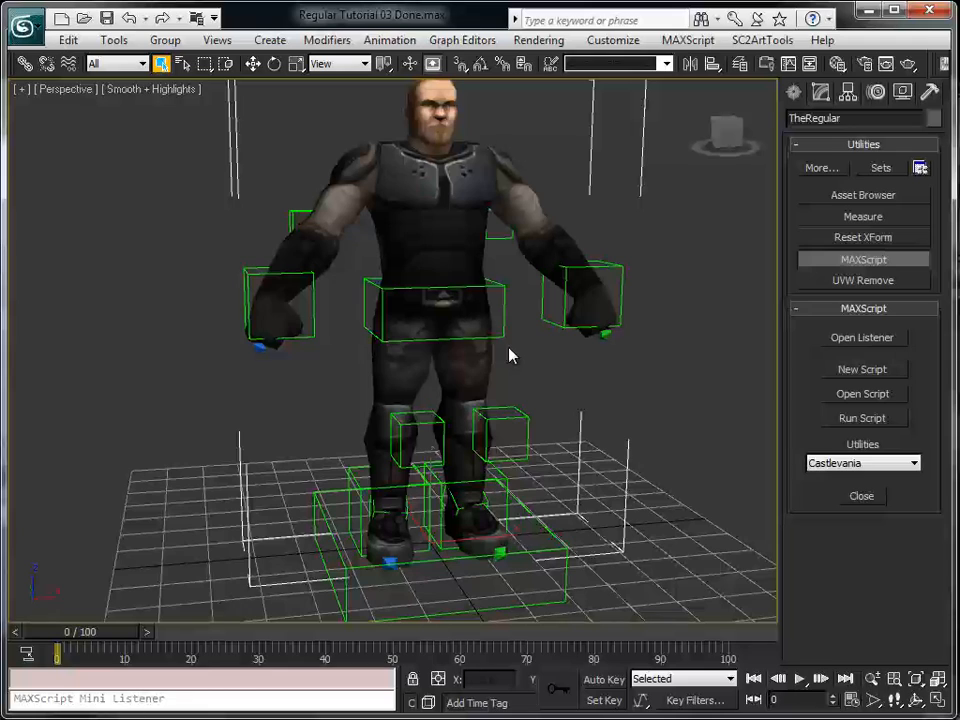
pyautogui.click(504, 318)
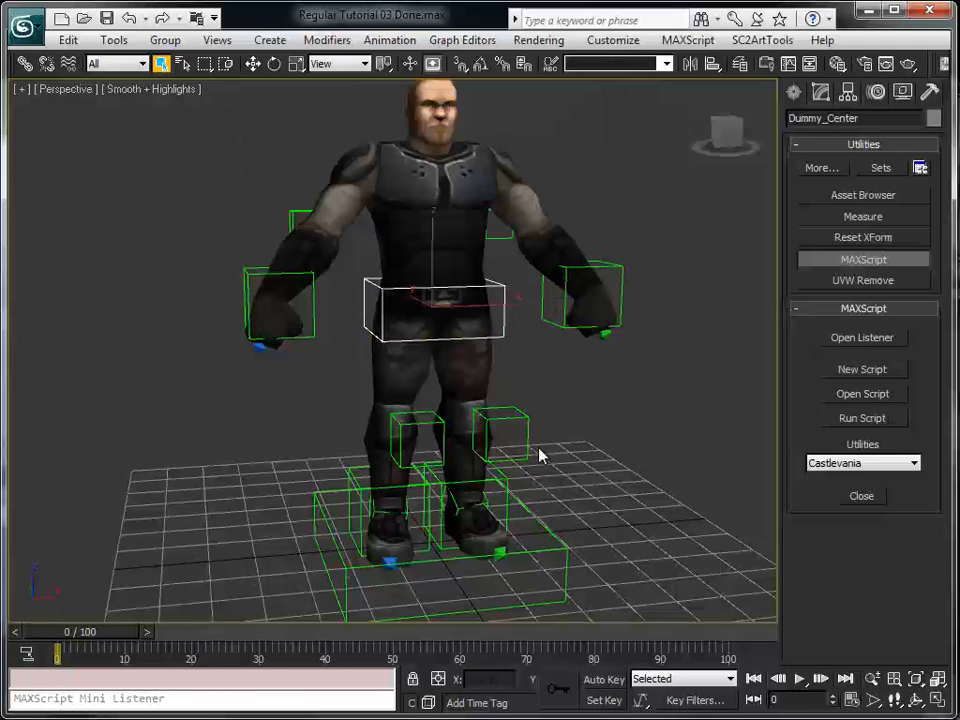
pyautogui.press('w')
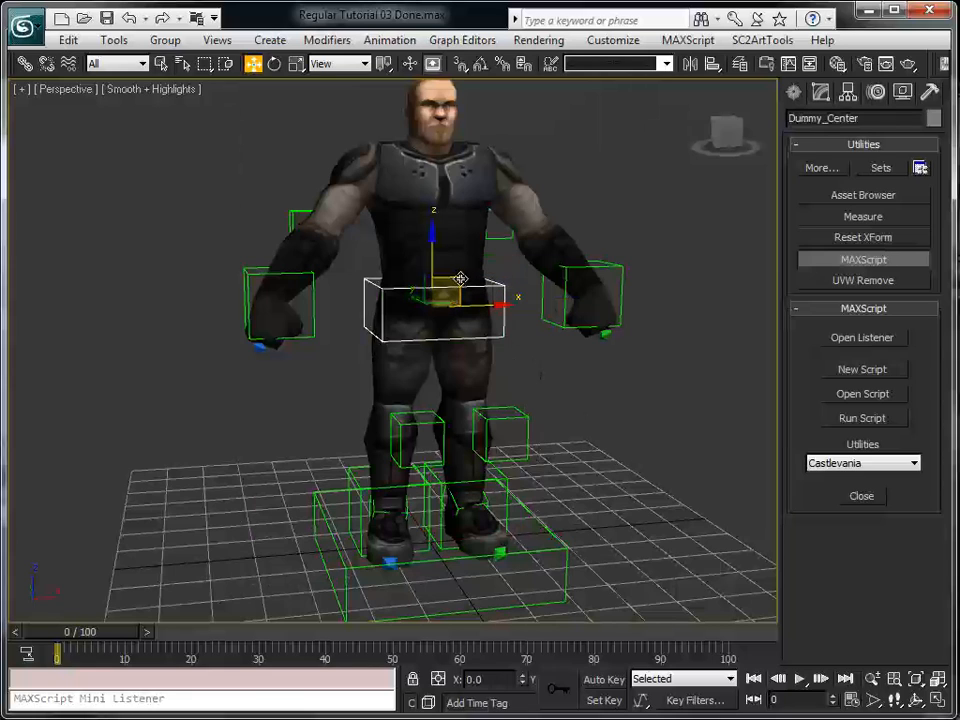
pyautogui.moveTo(457, 277); pyautogui.dragTo(462, 326)
pyautogui.hotkey('ctrl', 'z')
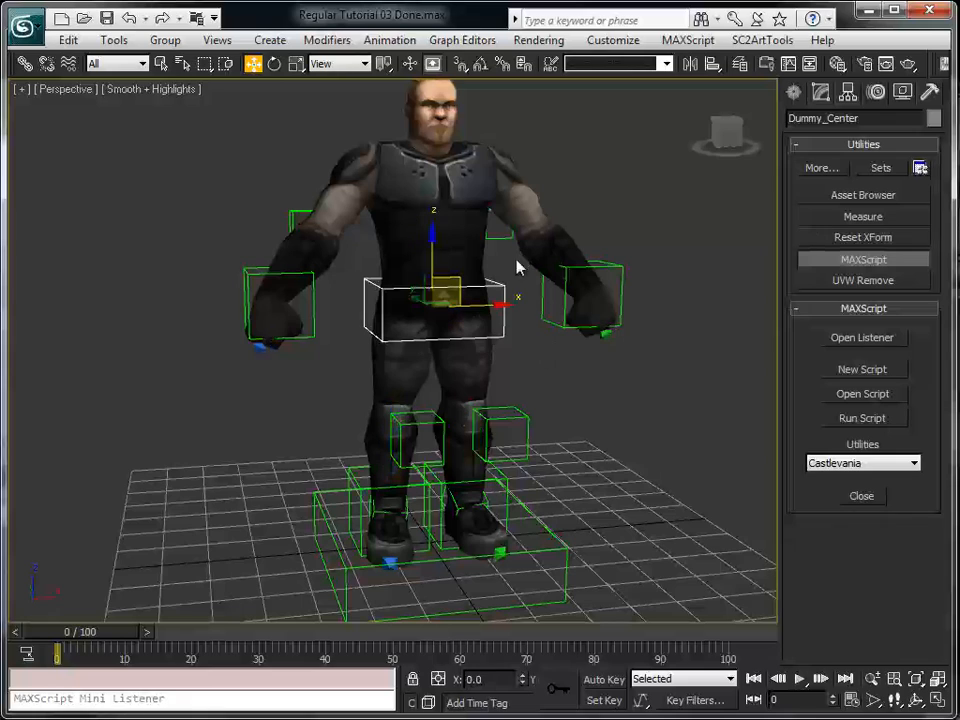
# Hide the layer that contains the TheRegular mesh in the layer manager, and close the manager
pyautogui.click(469, 167)
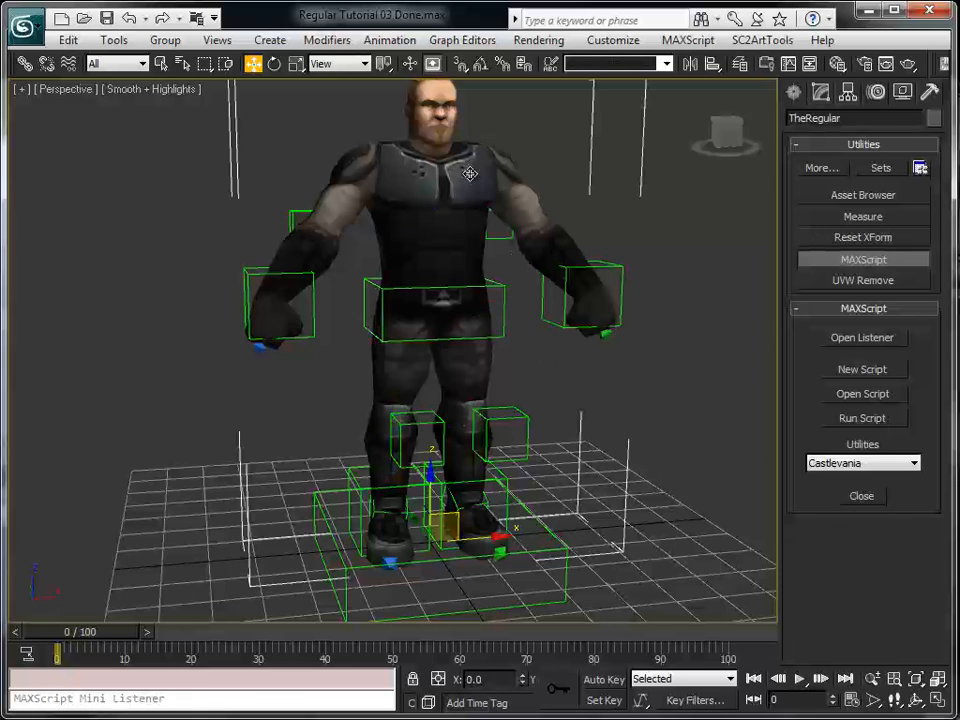
pyautogui.rightClick(487, 174)
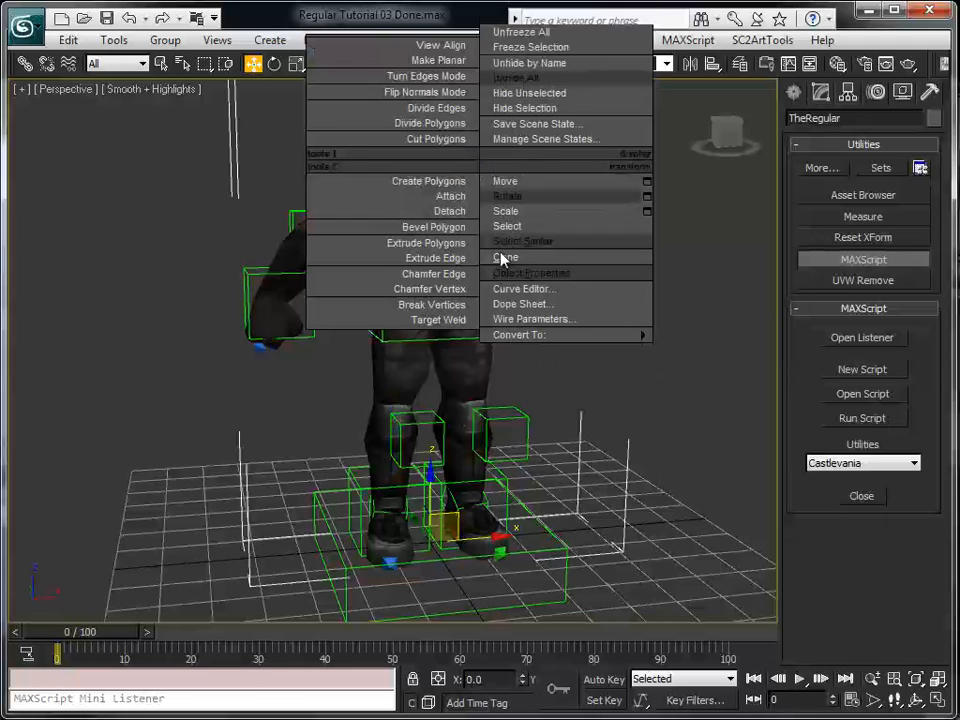
pyautogui.click(518, 273)
pyautogui.keyDown('alt'); pyautogui.rightClick(604, 396); pyautogui.keyUp('alt')
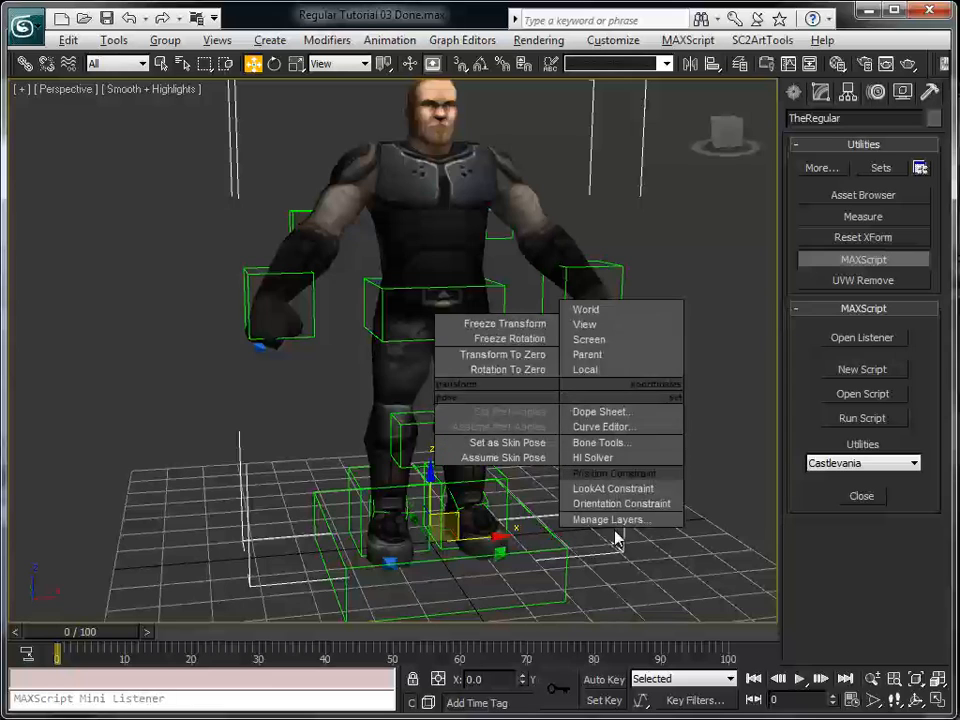
pyautogui.click(617, 520)
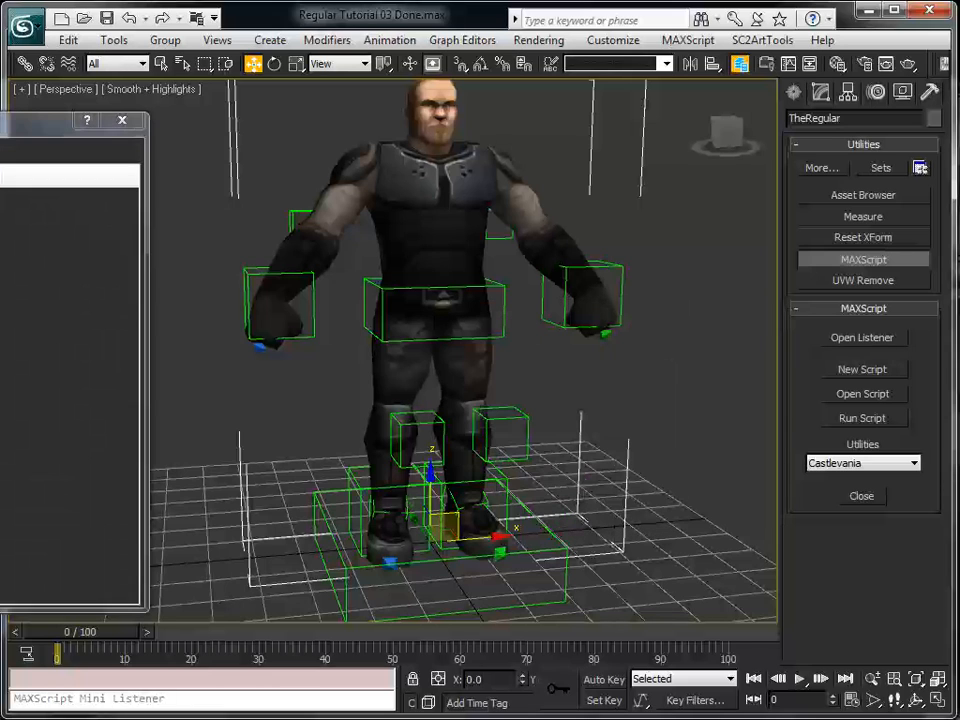
pyautogui.moveTo(0, 134); pyautogui.dragTo(249, 148)
pyautogui.click(95, 281)
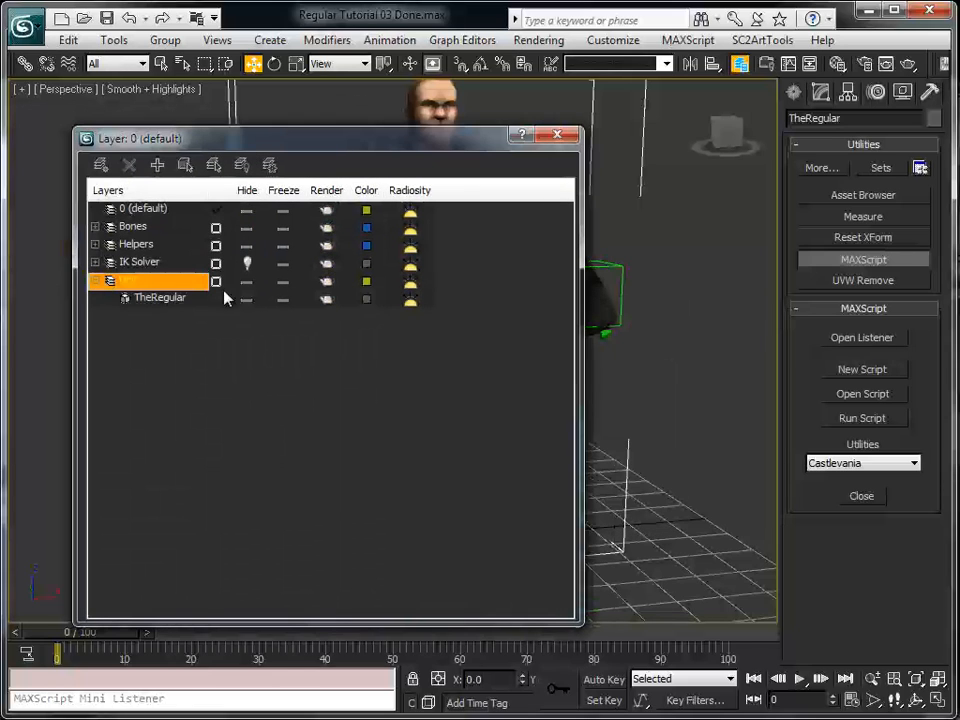
pyautogui.click(243, 285)
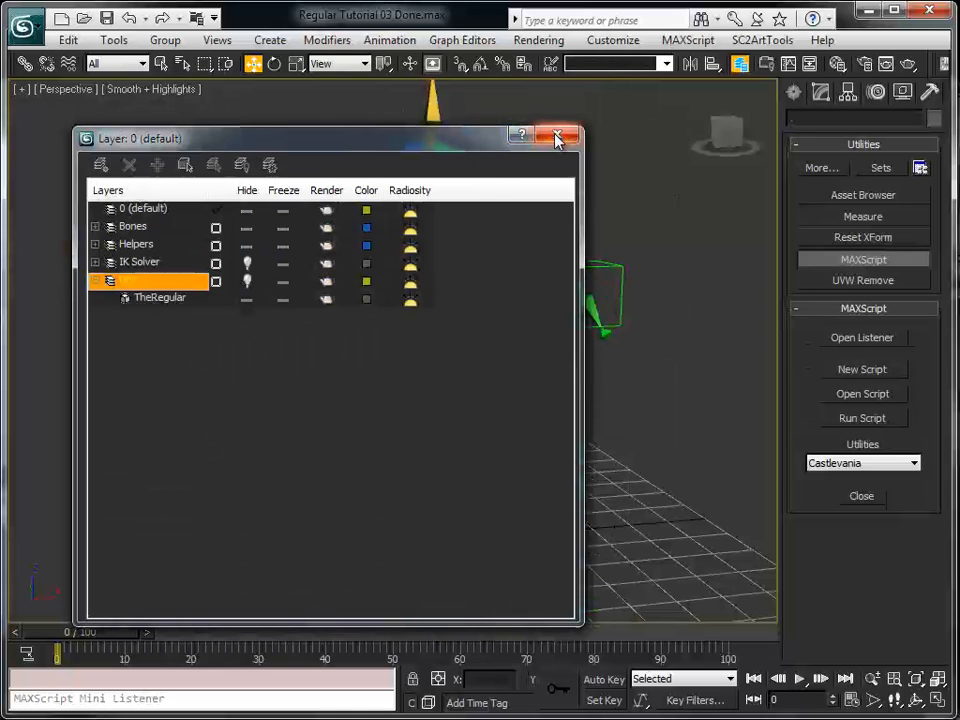
pyautogui.click(557, 134)
# Lower the center dummy to test how the exposed skeleton bends, and undo the move
pyautogui.click(505, 301)
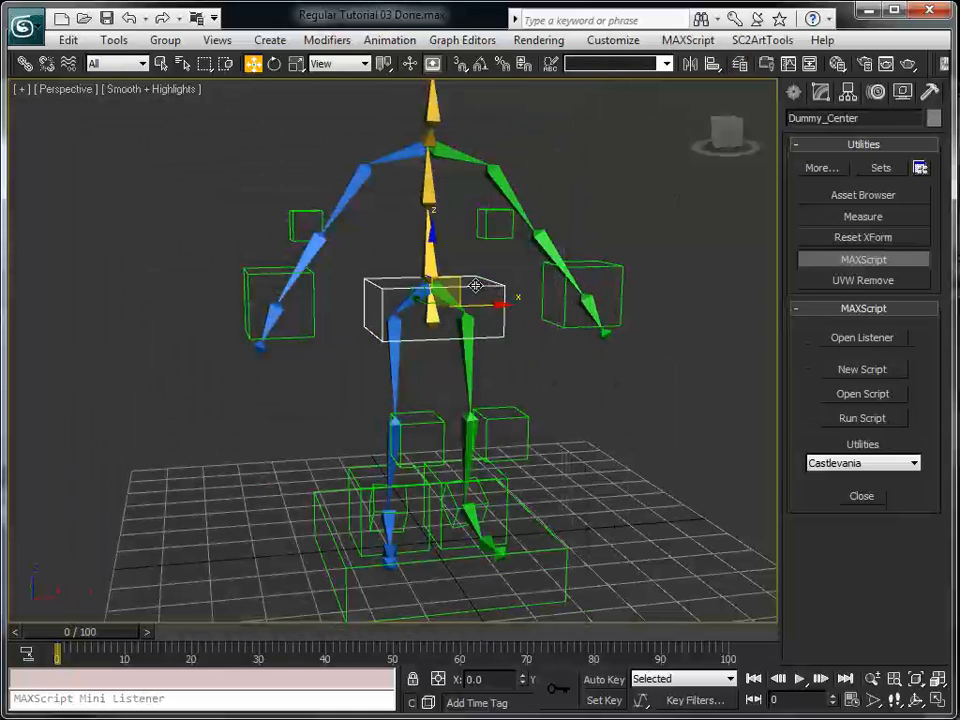
pyautogui.moveTo(458, 279); pyautogui.dragTo(396, 424)
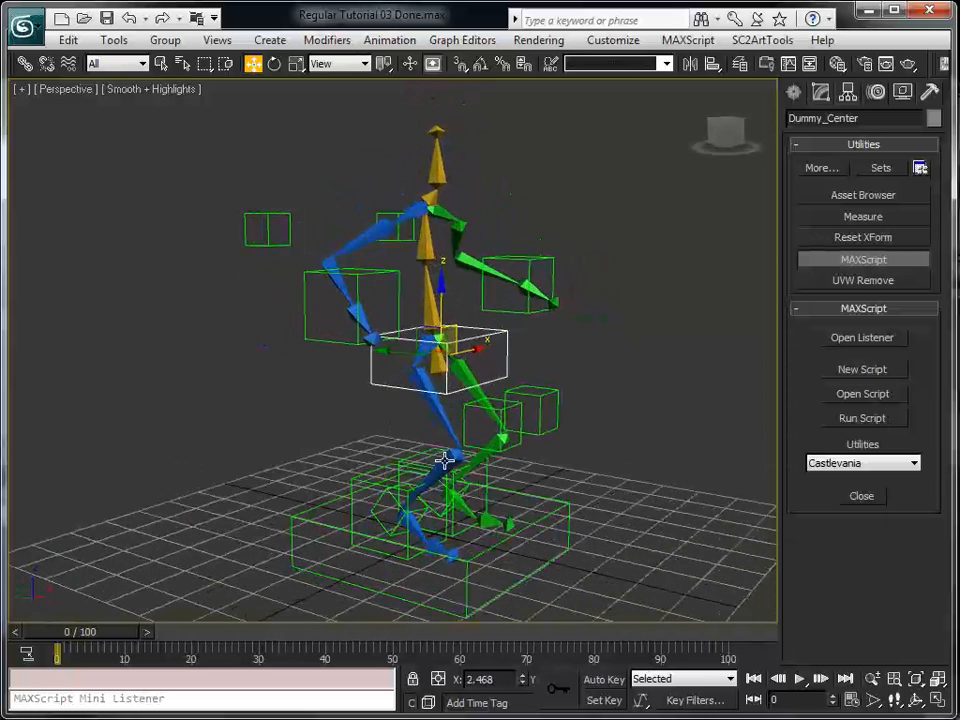
pyautogui.hotkey('ctrl', 'z')
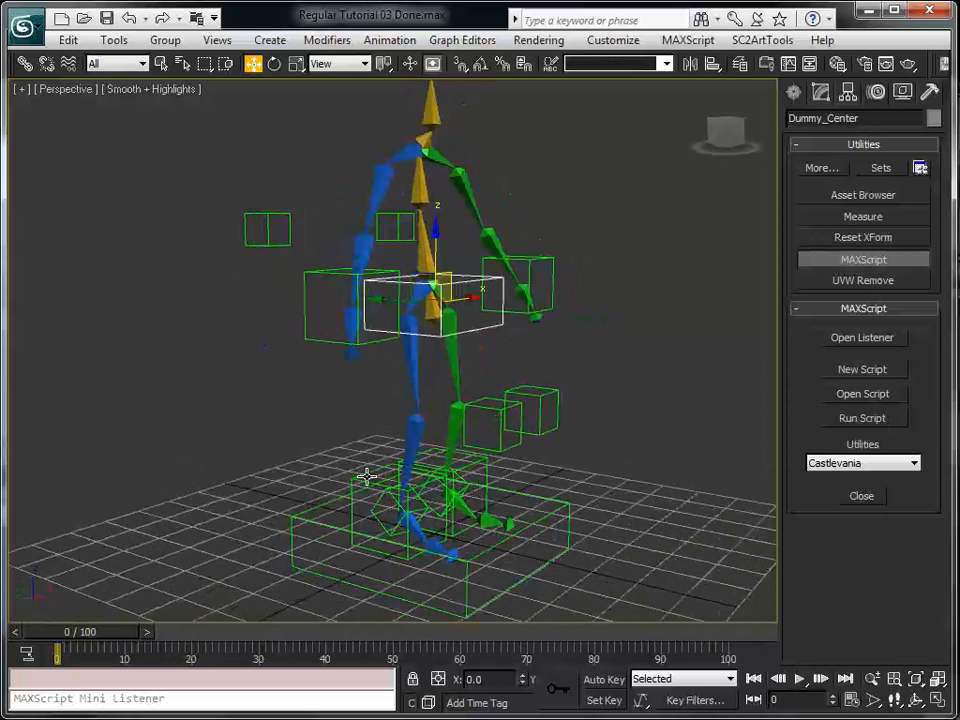
# Test the right leg by moving its ankle dummy up and forward and shifting its knee dummy, and undo the moves
pyautogui.click(354, 477)
pyautogui.moveTo(386, 480); pyautogui.dragTo(479, 404)
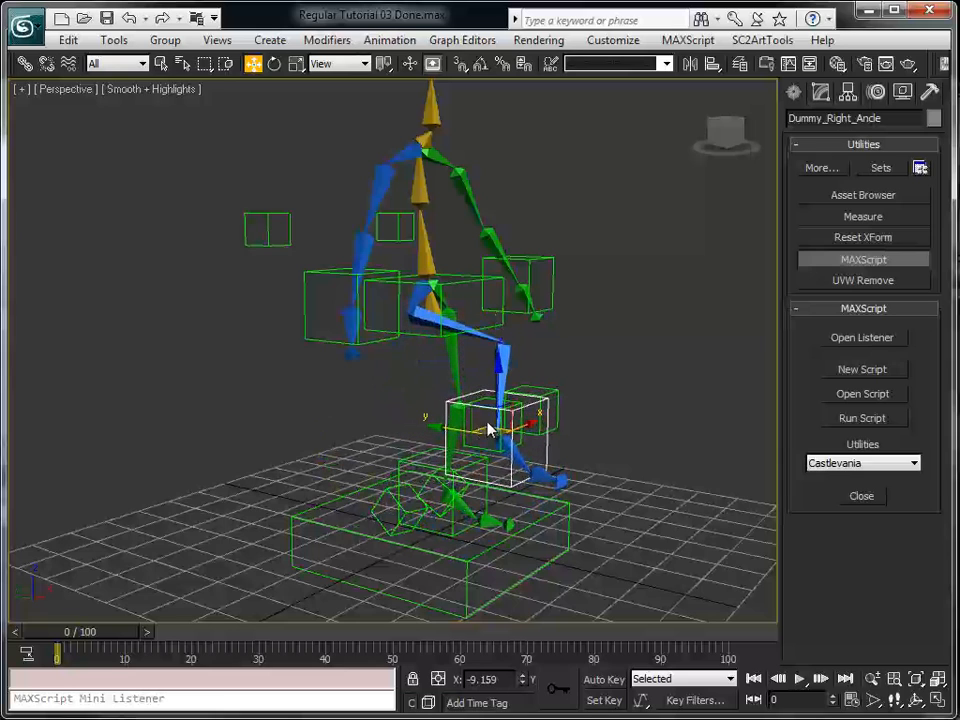
pyautogui.keyDown('alt'); pyautogui.moveTo(527, 418); pyautogui.dragTo(400, 422, button='middle'); pyautogui.keyUp('alt')
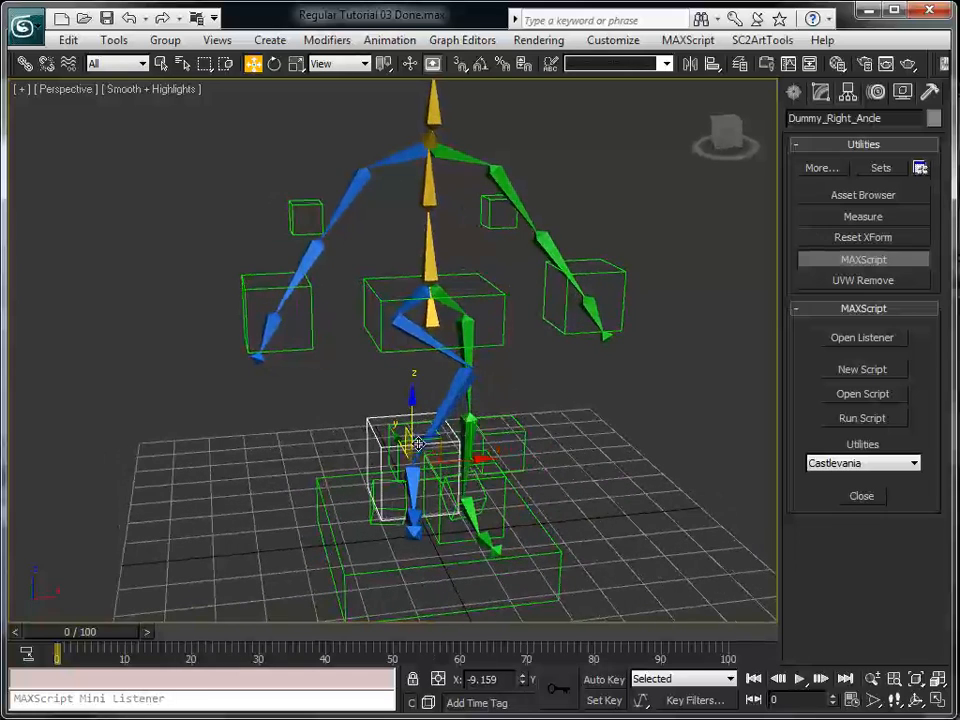
pyautogui.click(402, 424)
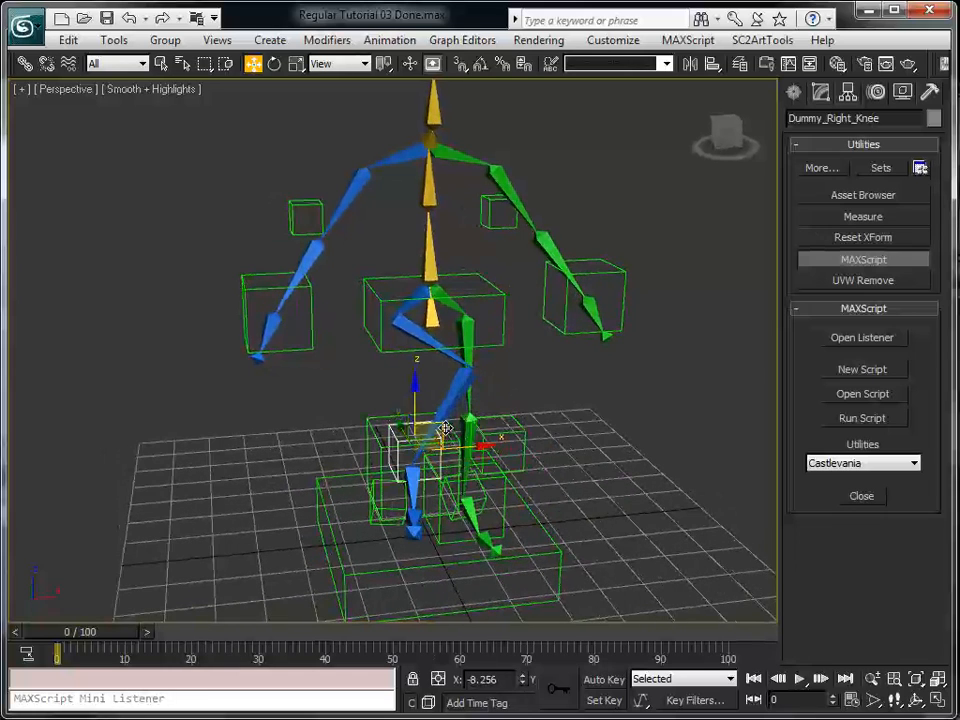
pyautogui.moveTo(439, 430); pyautogui.dragTo(452, 540)
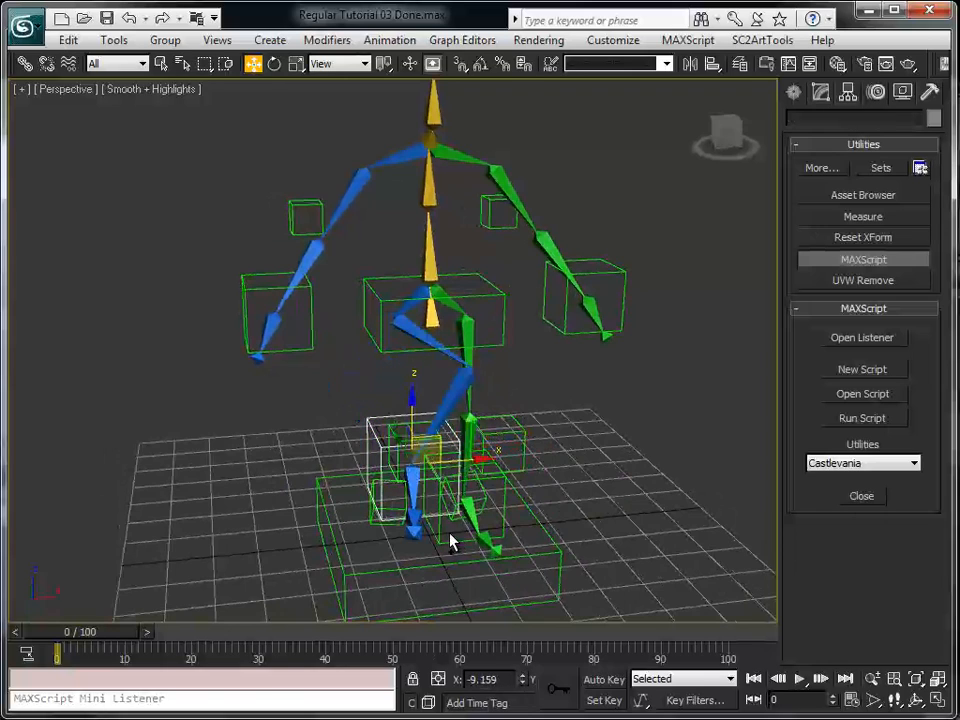
pyautogui.click(450, 541)
# Try moving the whole rig with the root dummy around the feet, and undo the move
pyautogui.click(488, 572)
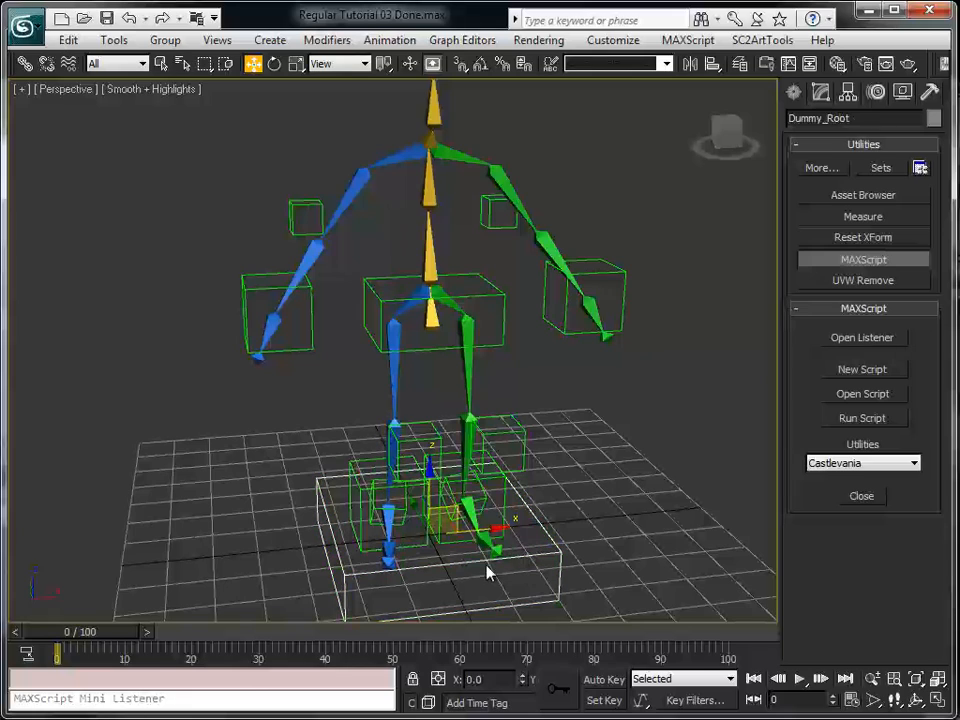
pyautogui.keyDown('alt'); pyautogui.moveTo(543, 530); pyautogui.dragTo(537, 489, button='middle'); pyautogui.keyUp('alt')
pyautogui.click(455, 523)
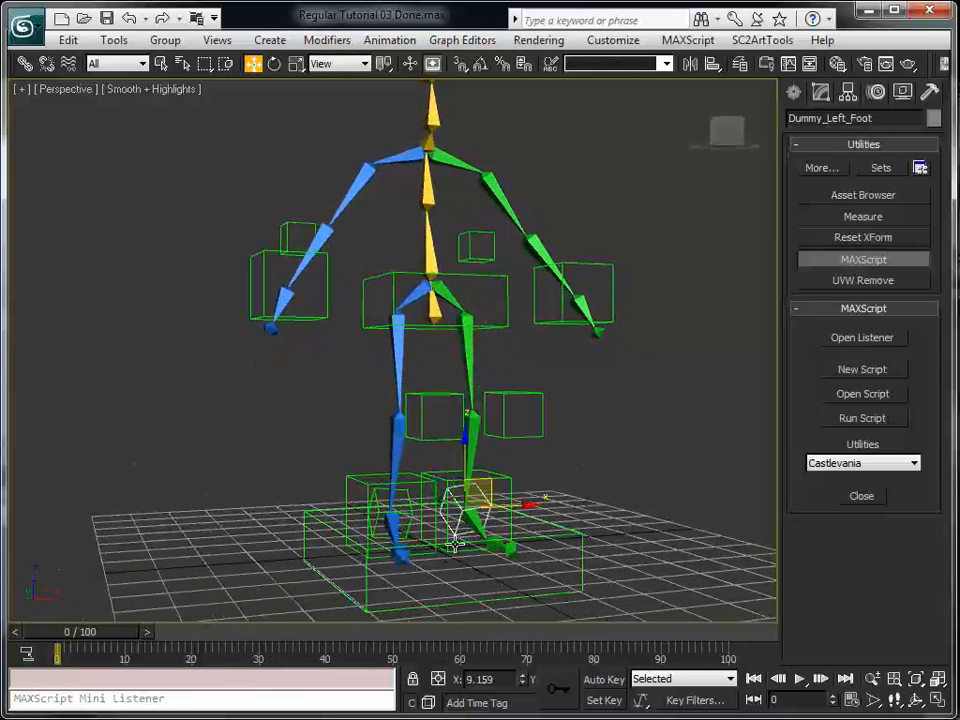
pyautogui.click(577, 535)
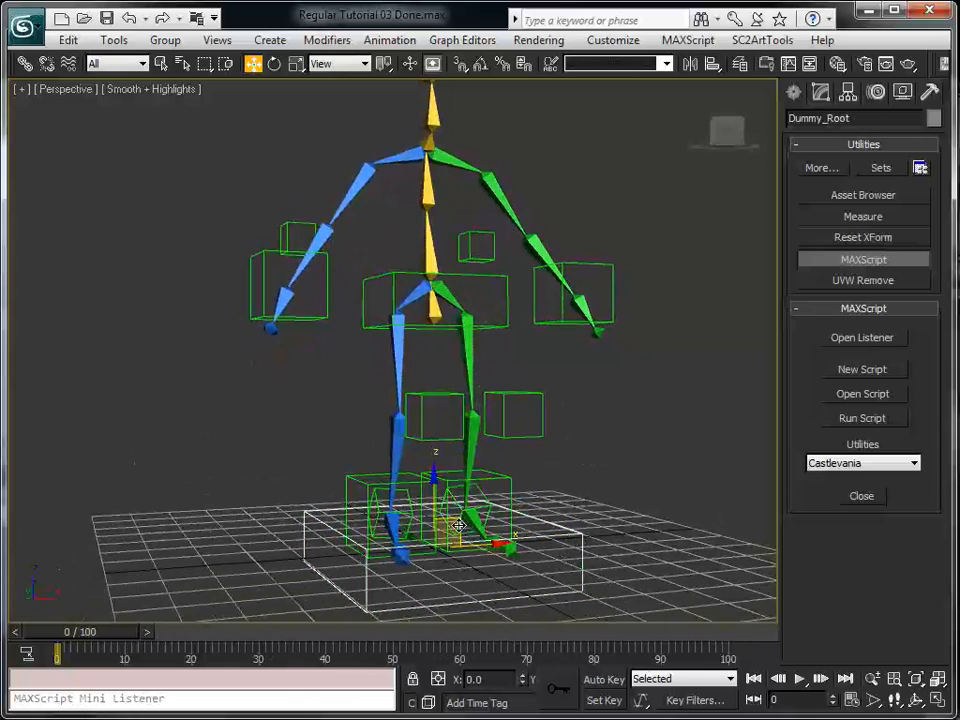
pyautogui.moveTo(474, 534); pyautogui.dragTo(484, 478)
pyautogui.hotkey('ctrl', 'z')
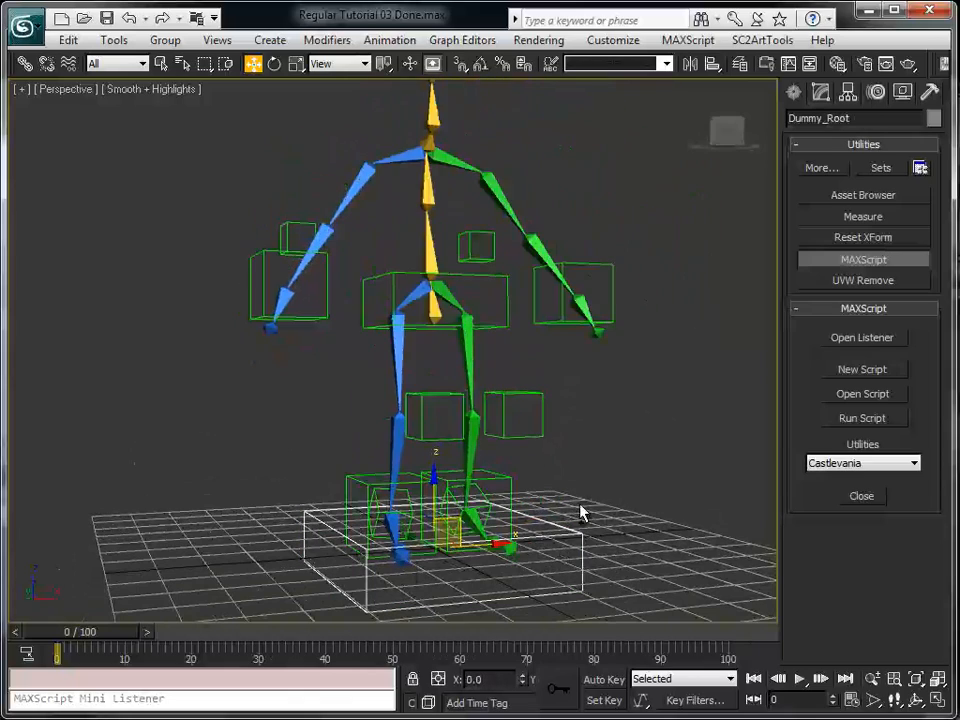
# Try moving the left hand dummy to test the arm, undo the move, and clear the selection
pyautogui.keyDown('alt'); pyautogui.moveTo(621, 377); pyautogui.dragTo(611, 328, button='middle'); pyautogui.keyUp('alt')
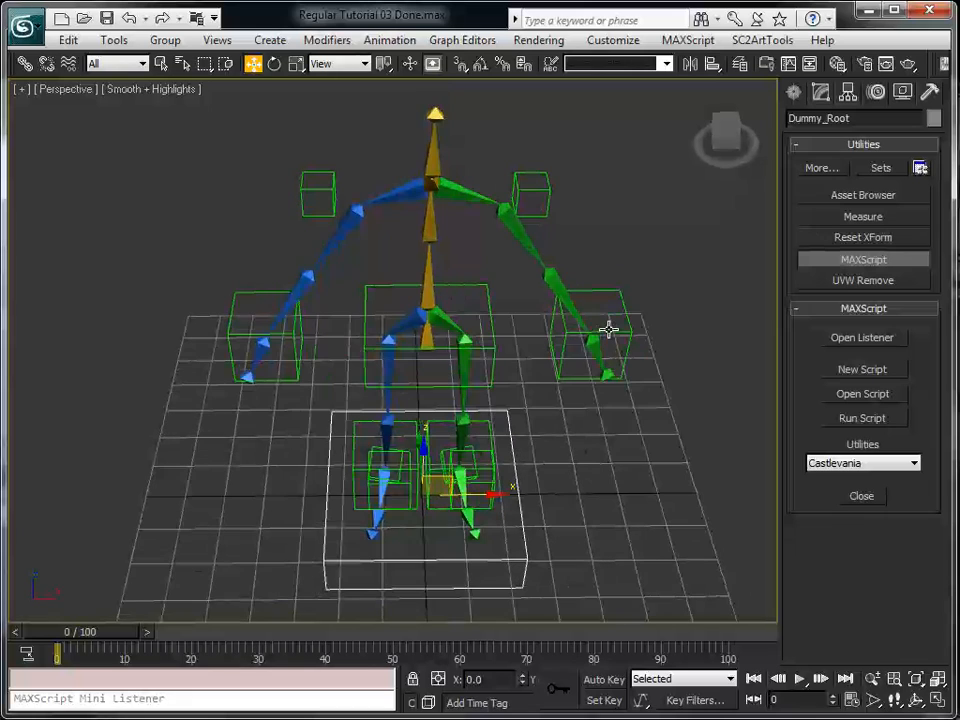
pyautogui.click(611, 328)
pyautogui.moveTo(622, 316)
pyautogui.mouseDown()
pyautogui.moveTo(583, 315)
pyautogui.moveTo(553, 287)
pyautogui.moveTo(492, 292)
pyautogui.moveTo(618, 309)
pyautogui.moveTo(634, 323)
pyautogui.mouseUp()
pyautogui.hotkey('ctrl', 'z')
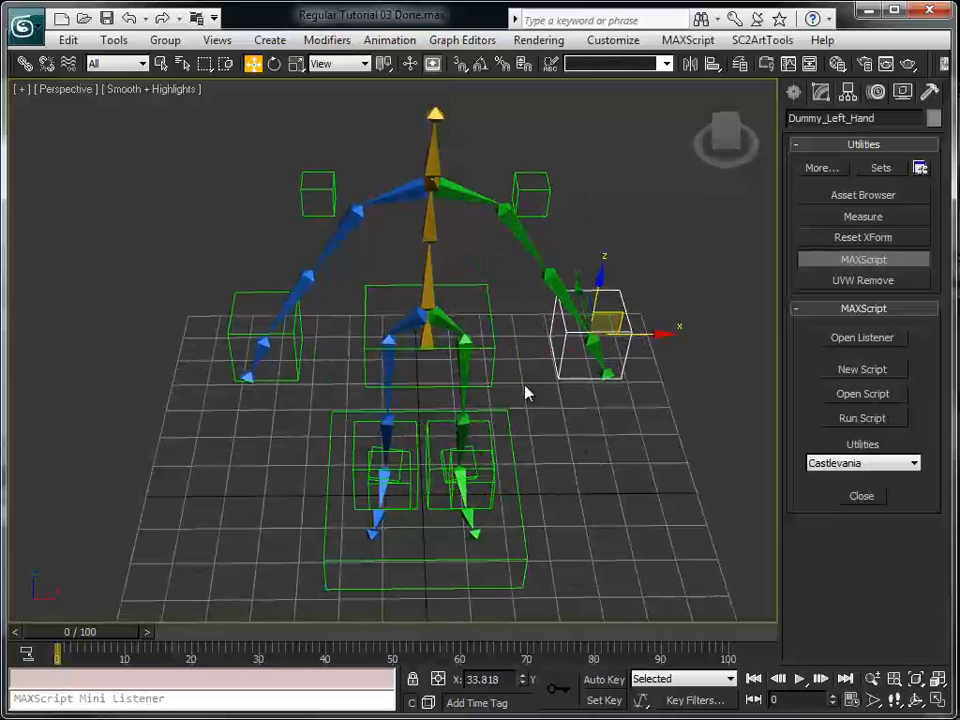
pyautogui.keyDown('alt'); pyautogui.moveTo(468, 421); pyautogui.dragTo(553, 397, button='middle'); pyautogui.keyUp('alt')
pyautogui.click(556, 408)
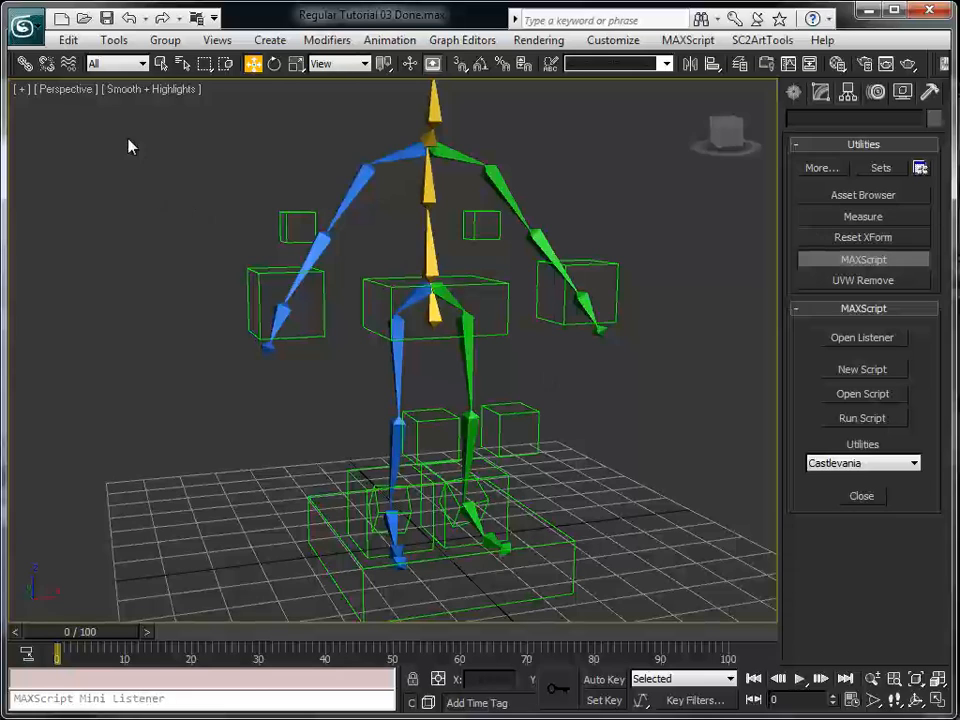
# Open the recent scene file Regular Tutorial 03.max
pyautogui.click(28, 27)
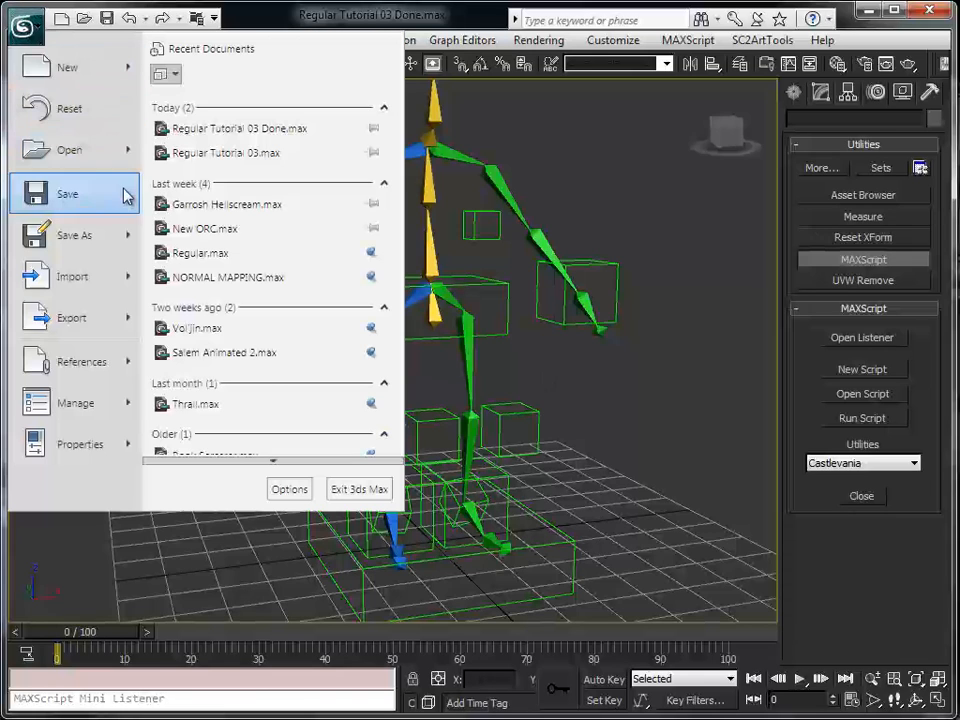
pyautogui.click(236, 155)
pyautogui.click(439, 508)
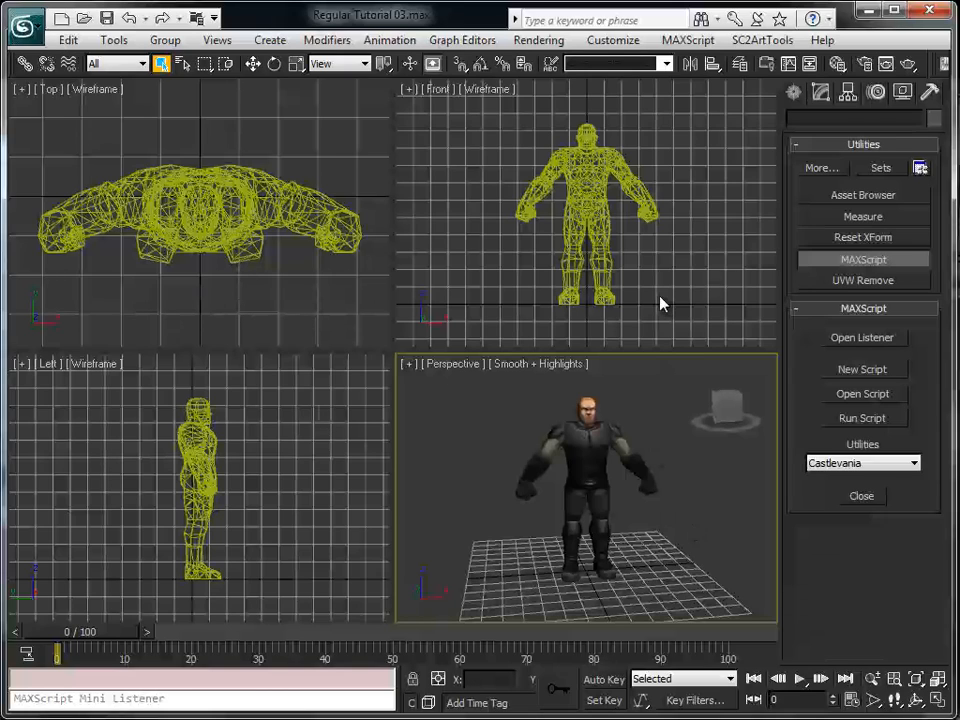
# Change the body mesh's object color to the dark grey swatch in the 3ds Max palette, and deselect the mesh
pyautogui.click(599, 172)
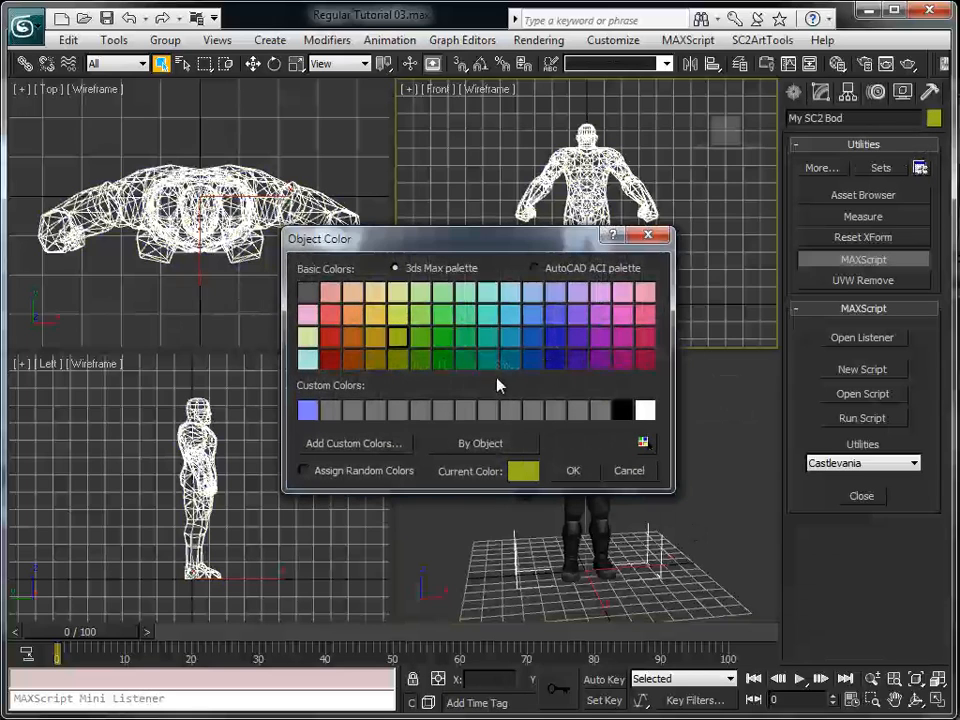
pyautogui.click(306, 294)
pyautogui.click(572, 471)
pyautogui.click(686, 257)
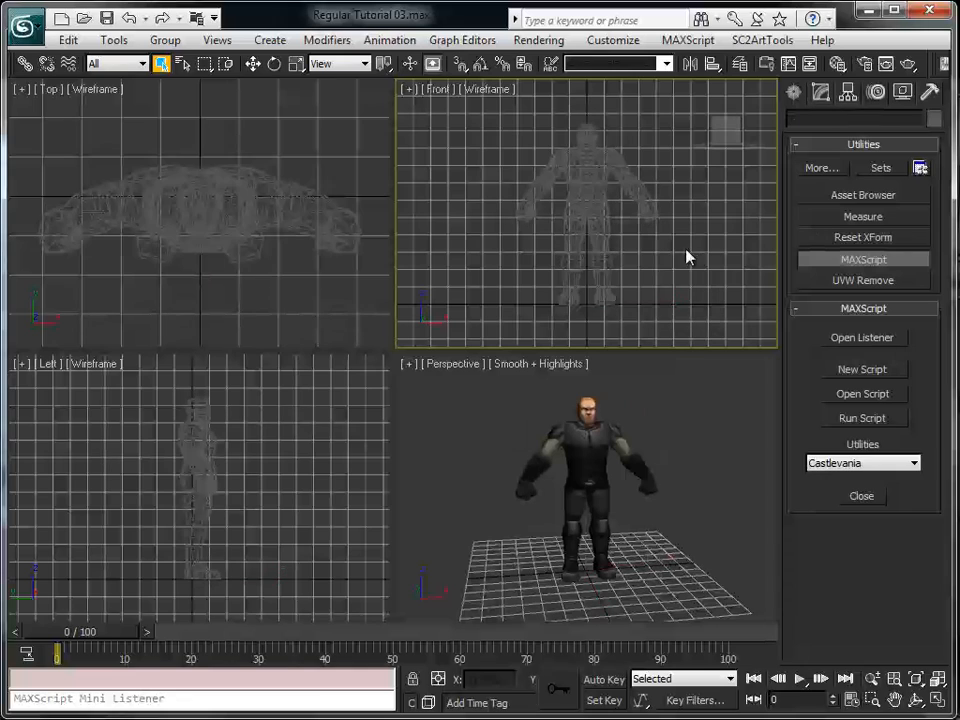
# Select the body mesh, maximize the Front viewport, and display it with Smooth + Highlights shading
pyautogui.click(583, 182)
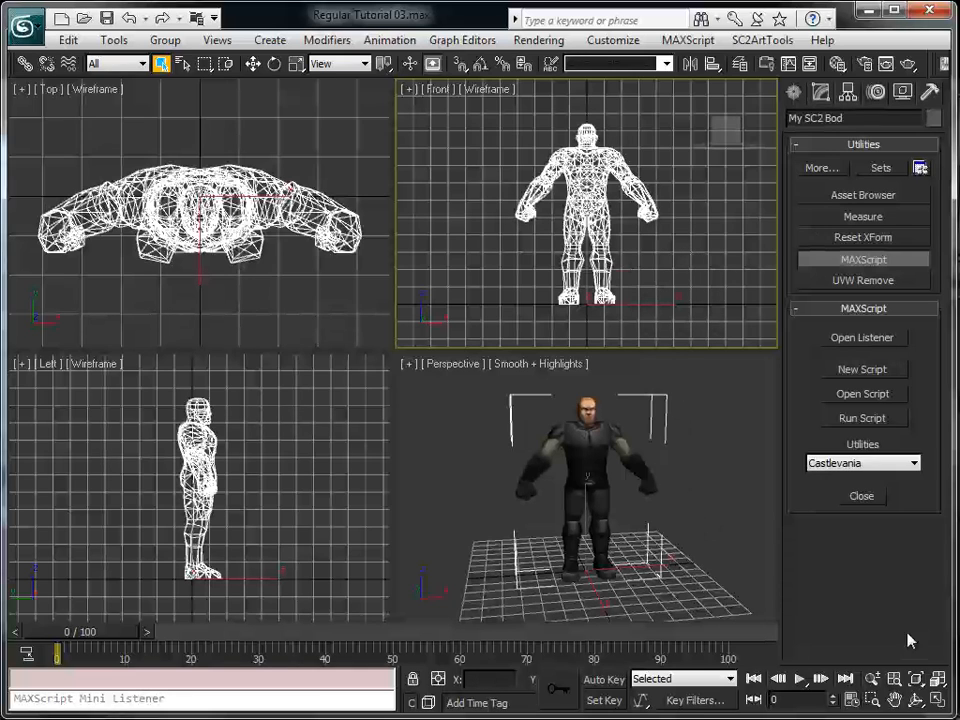
pyautogui.hotkey('alt', 'w')
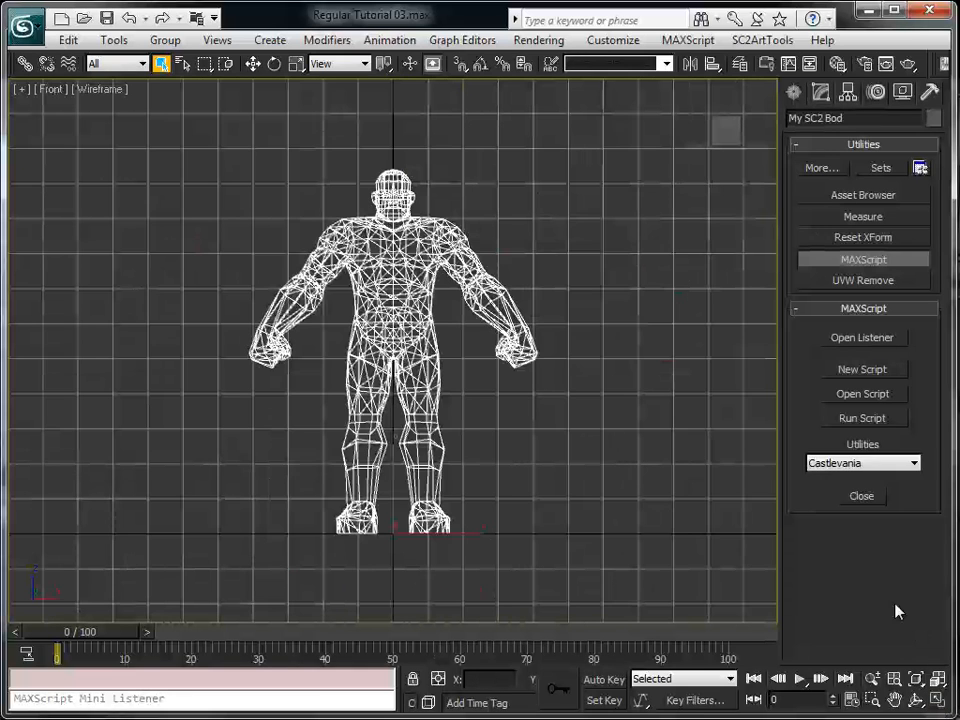
pyautogui.click(940, 700)
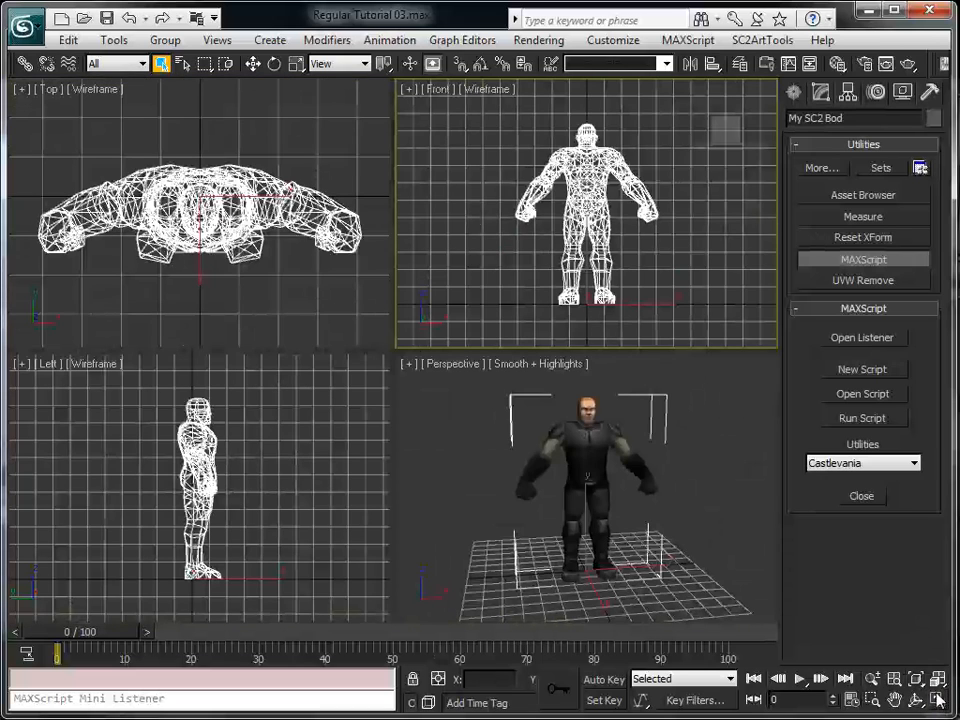
pyautogui.click(940, 700)
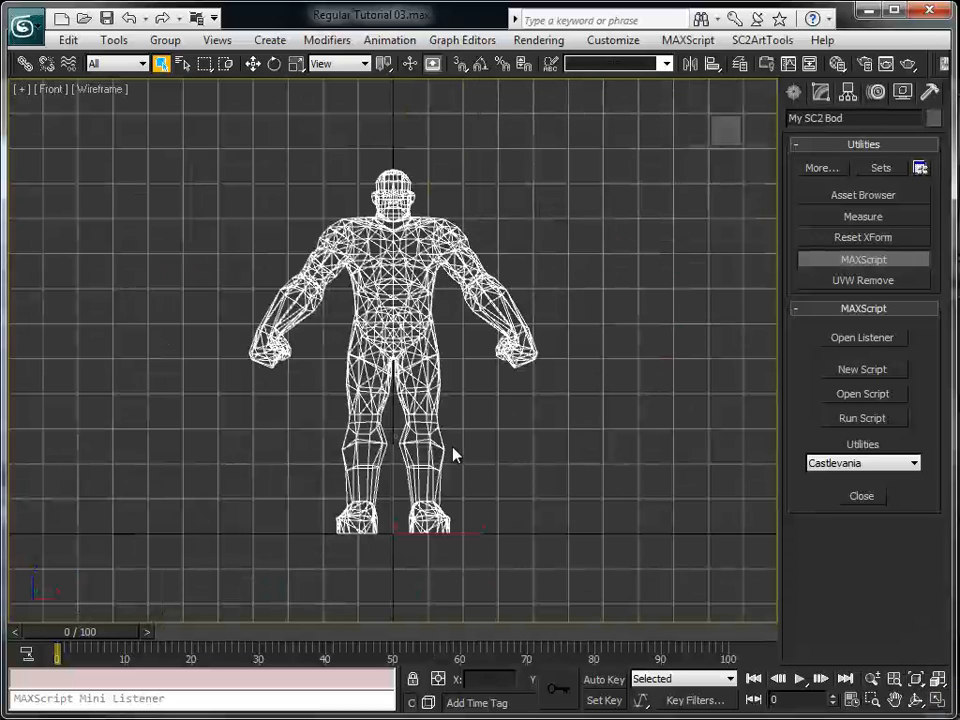
pyautogui.scroll(5, 500, 497)
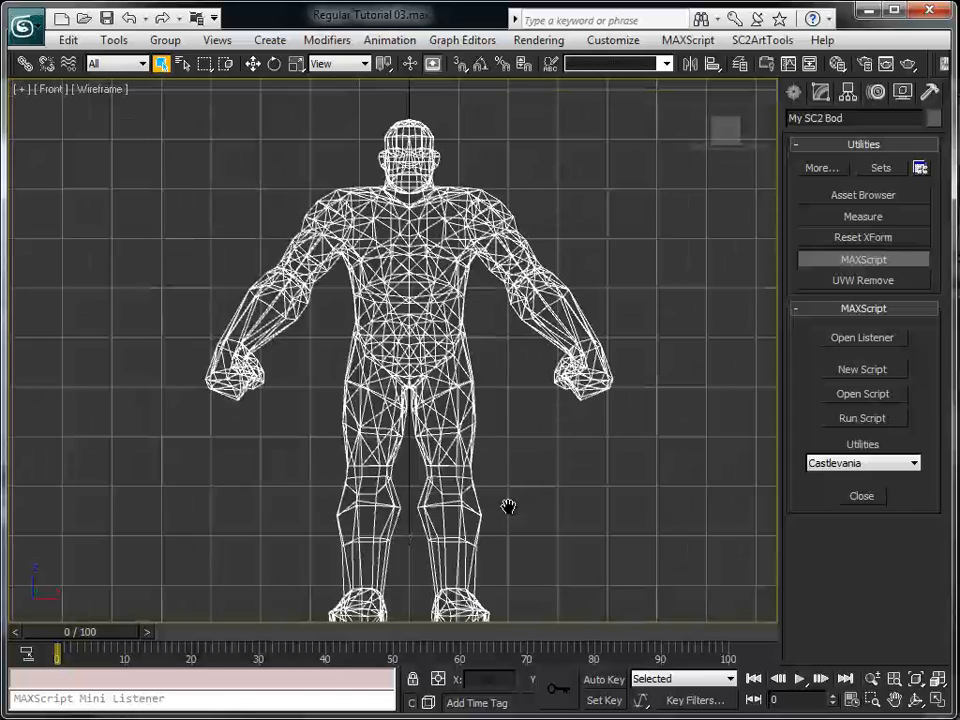
pyautogui.press('F3')
pyautogui.moveTo(508, 465); pyautogui.dragTo(518, 413, button='middle')
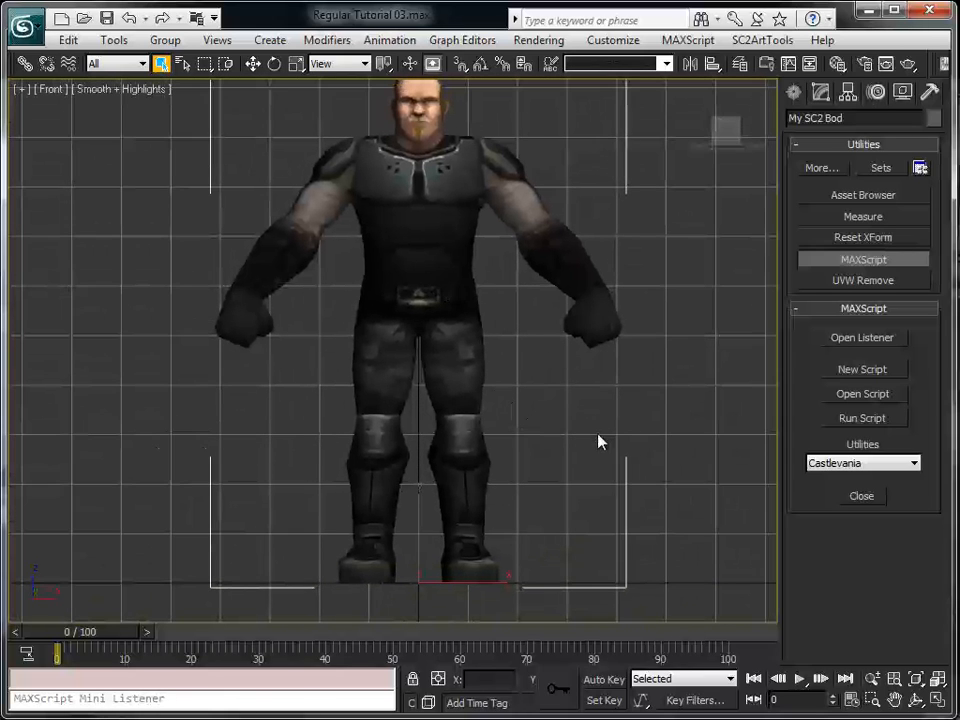
# Make the body mesh see-through in the Front view, freeze it, and test that it can no longer be selected
pyautogui.moveTo(527, 392); pyautogui.dragTo(526, 396, button='middle')
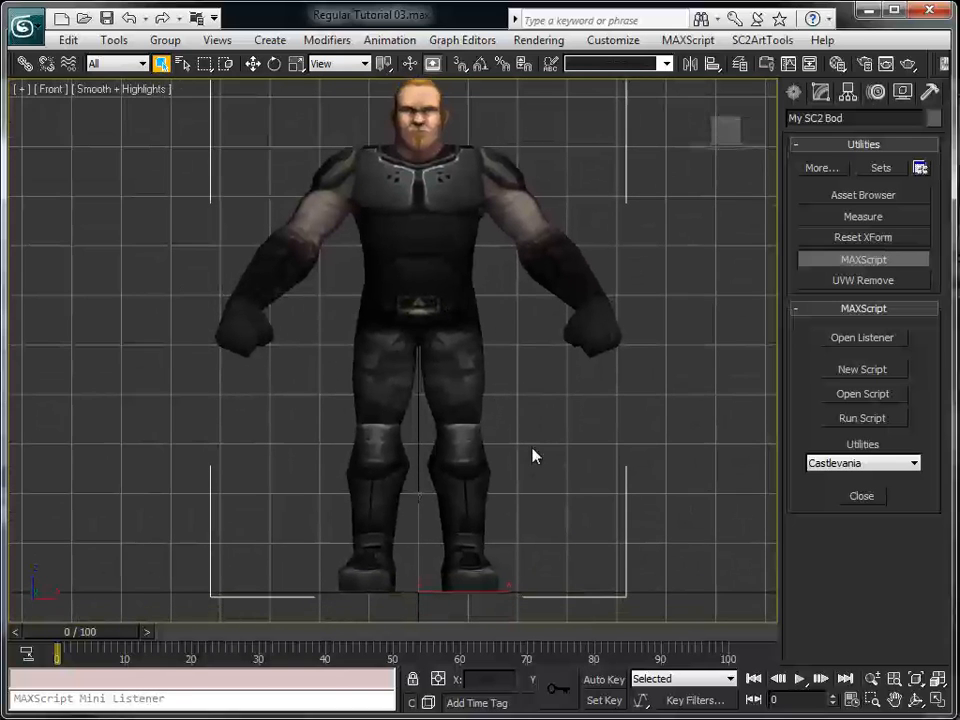
pyautogui.moveTo(585, 498); pyautogui.dragTo(580, 527, button='middle')
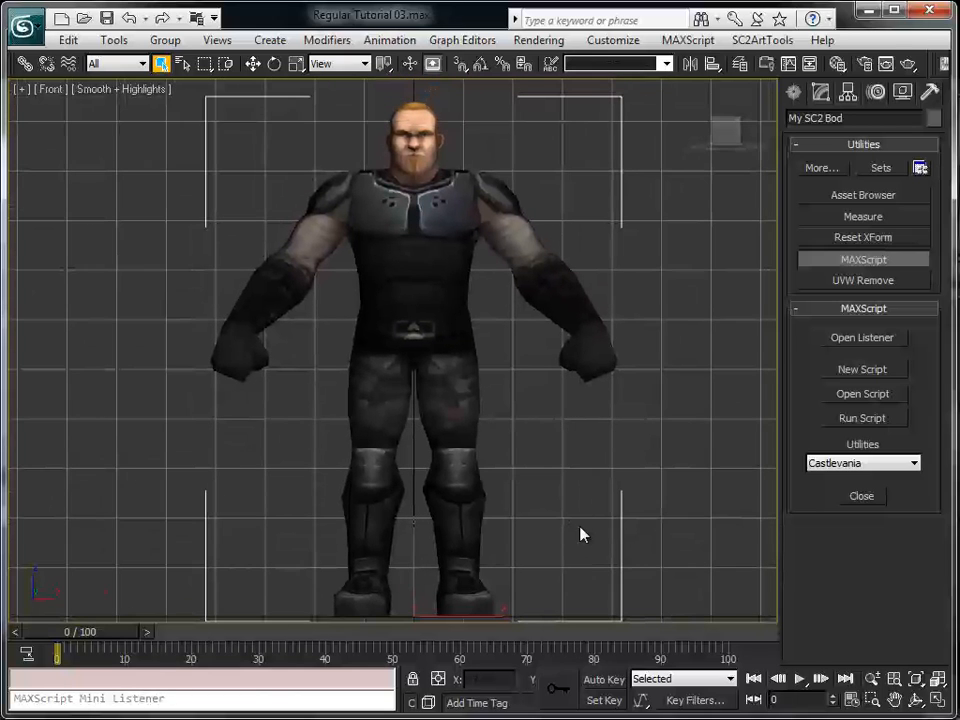
pyautogui.hotkey('alt', 'x')
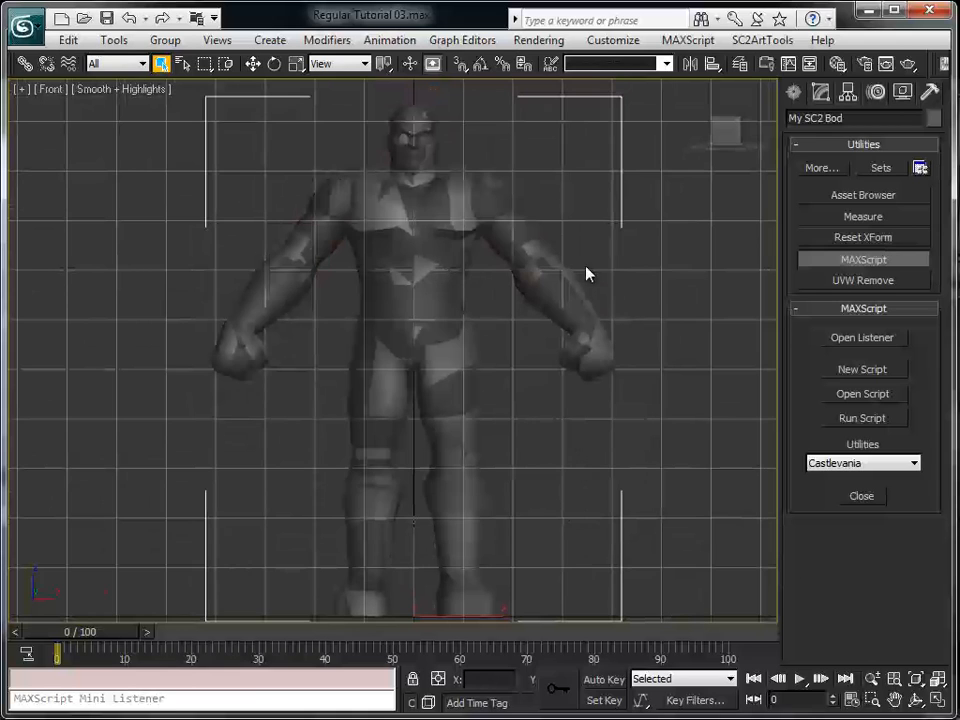
pyautogui.moveTo(741, 504); pyautogui.dragTo(735, 468, button='middle')
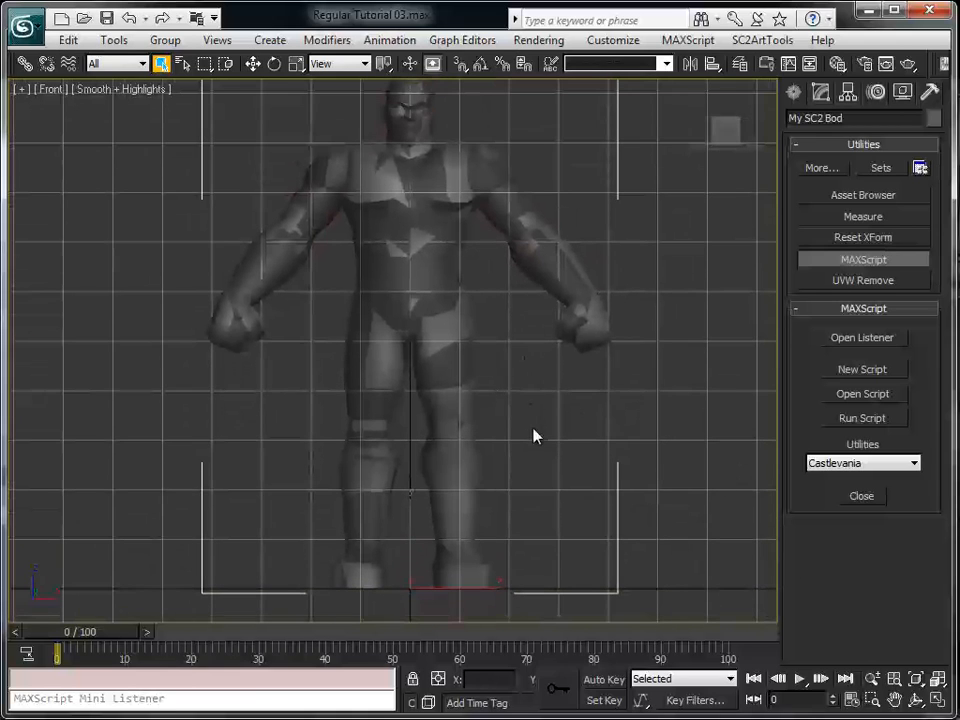
pyautogui.scroll(2, 533, 436)
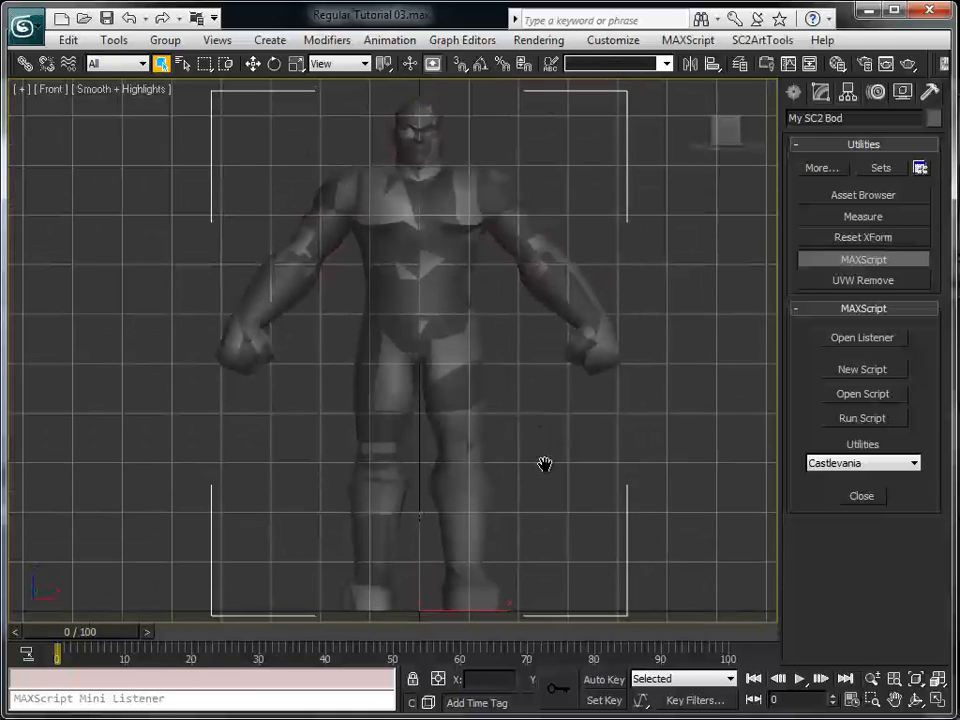
pyautogui.rightClick(452, 283)
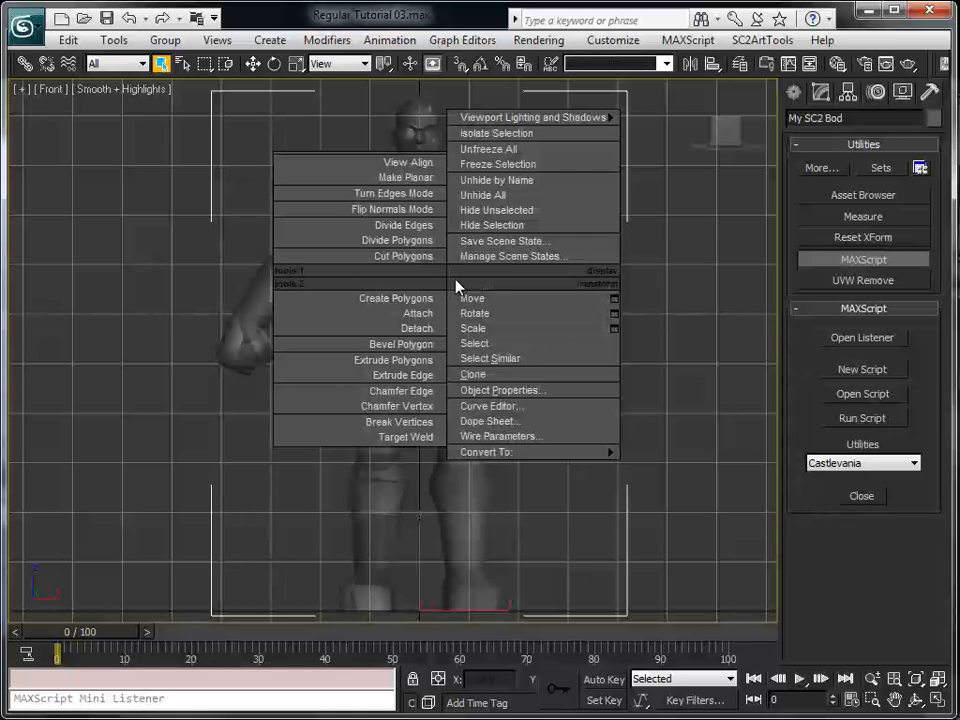
pyautogui.click(509, 164)
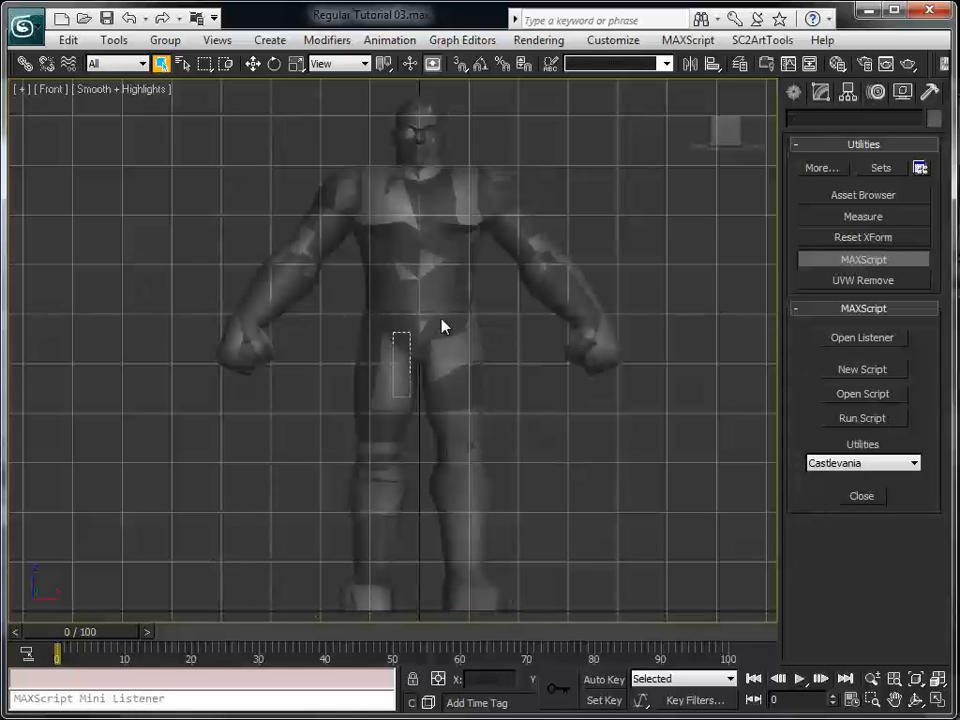
pyautogui.moveTo(541, 473); pyautogui.dragTo(565, 462, button='middle')
# Open the Bone Tools window and place it clear of the character's torso
pyautogui.rightClick(607, 420)
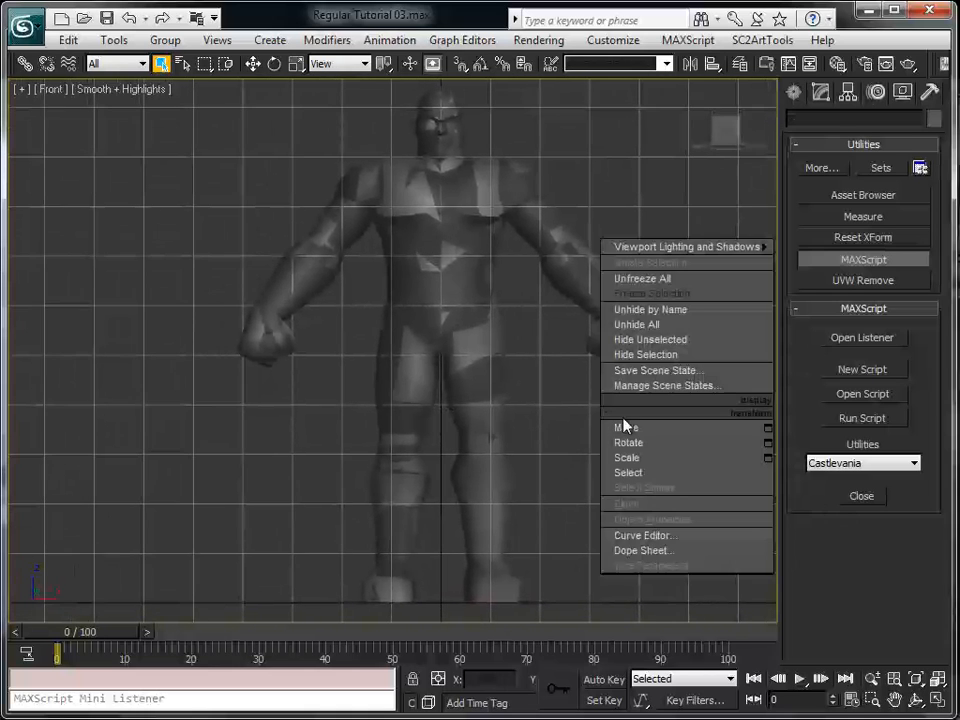
pyautogui.click(514, 407)
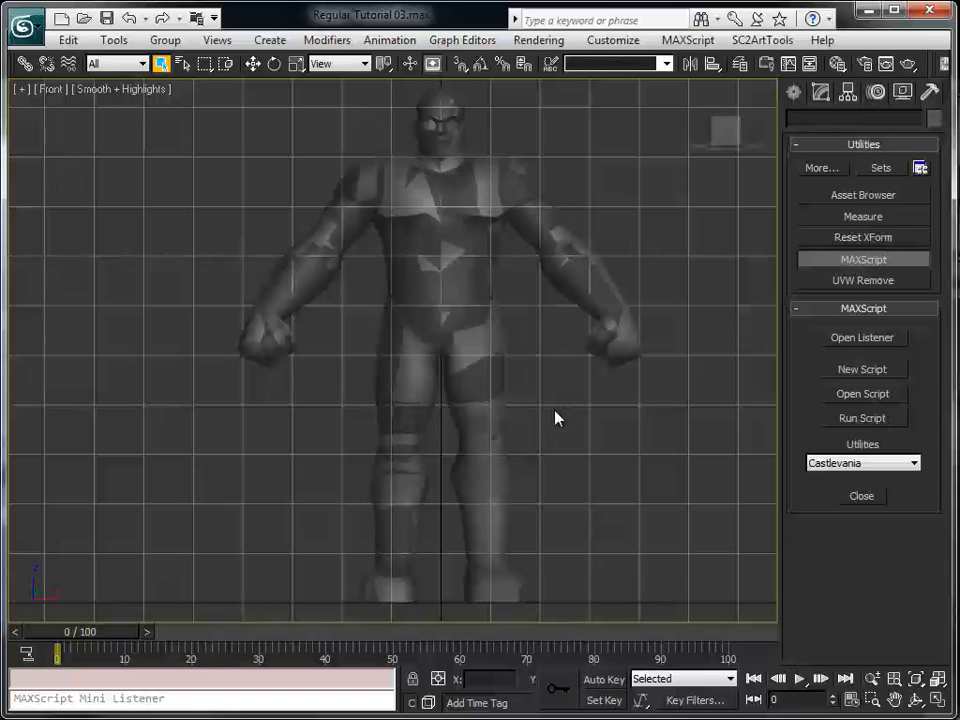
pyautogui.press('alt')
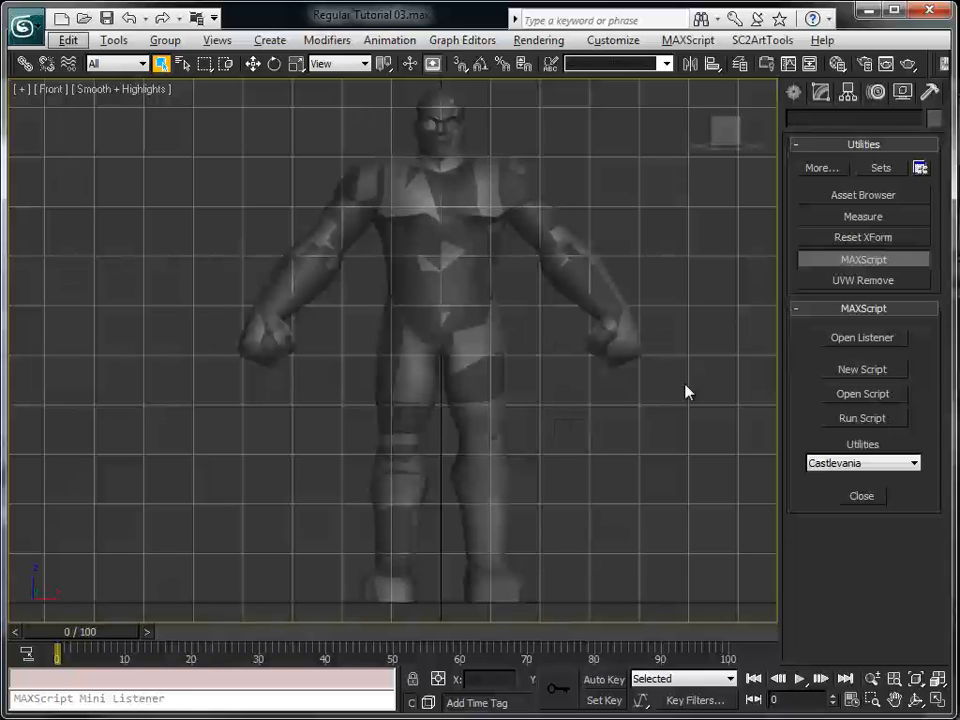
pyautogui.rightClick(539, 355)
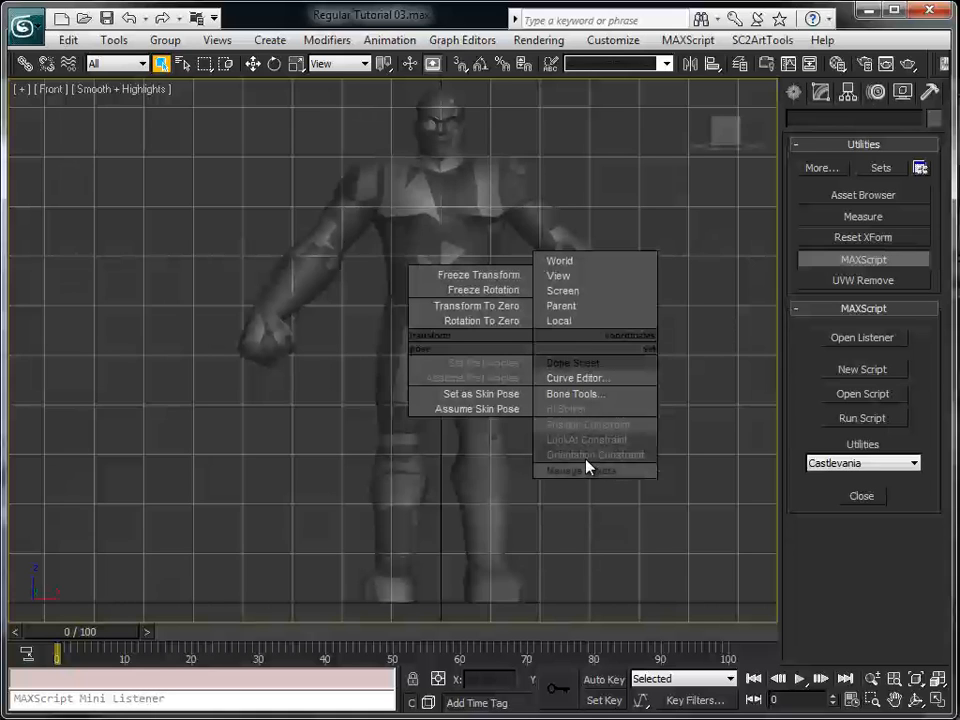
pyautogui.click(576, 403)
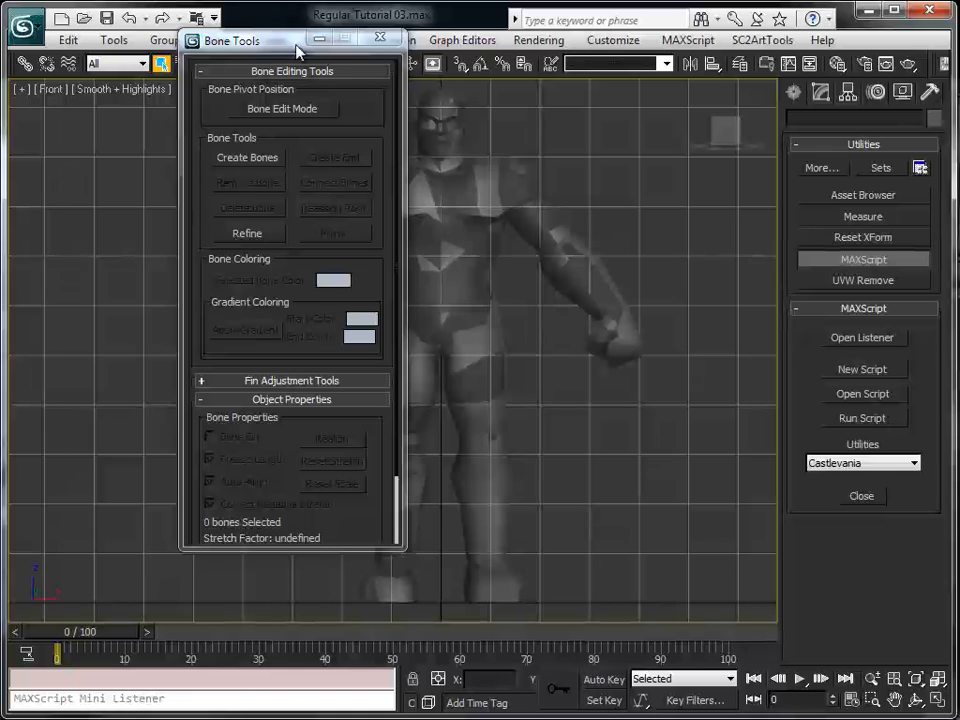
pyautogui.moveTo(224, 42); pyautogui.dragTo(84, 98)
pyautogui.moveTo(148, 105)
pyautogui.mouseDown()
pyautogui.moveTo(122, 101)
pyautogui.moveTo(141, 101)
pyautogui.moveTo(138, 112)
pyautogui.mouseUp()
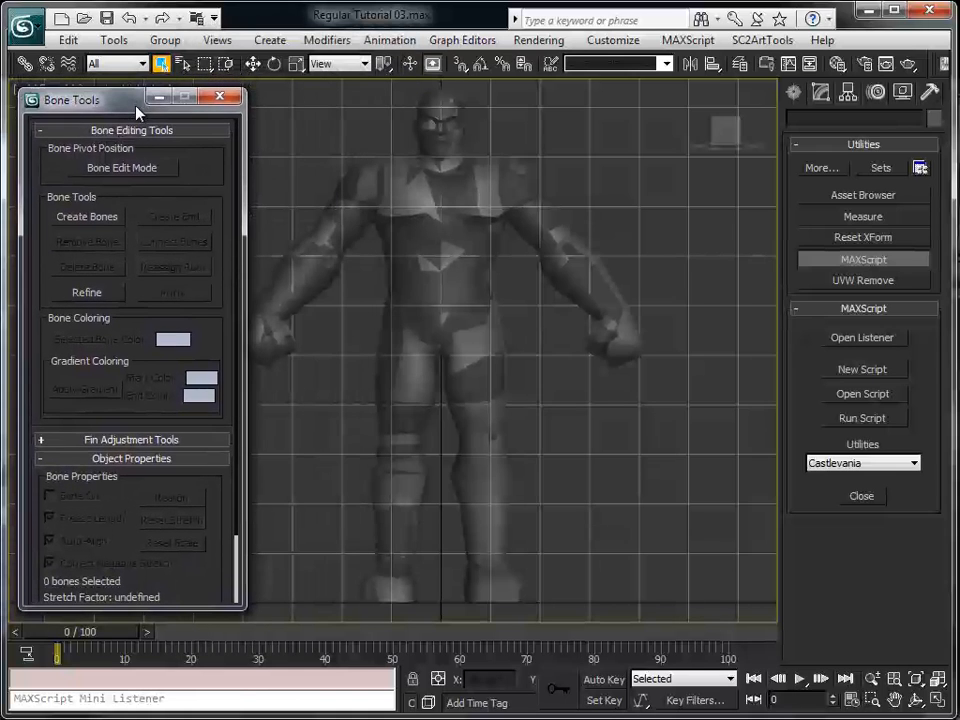
# Start a bone chain at the crotch with Create Bones, placing a pelvis bone and a lower-spine bone up the body's centreline
pyautogui.click(88, 217)
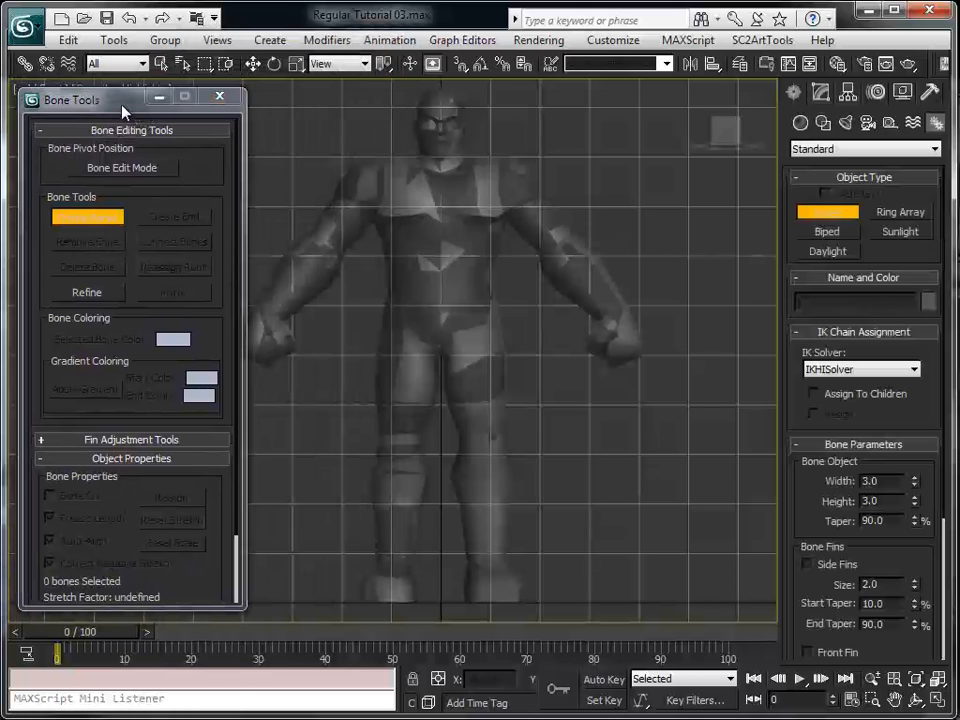
pyautogui.moveTo(123, 112); pyautogui.dragTo(0, 107)
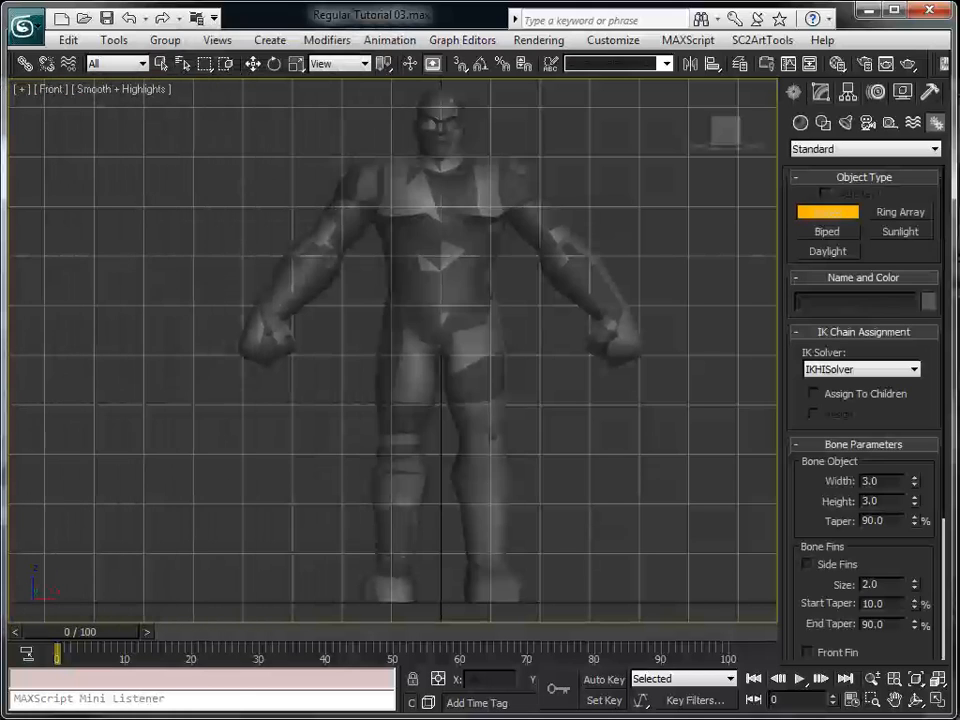
pyautogui.scroll(5, 437, 412)
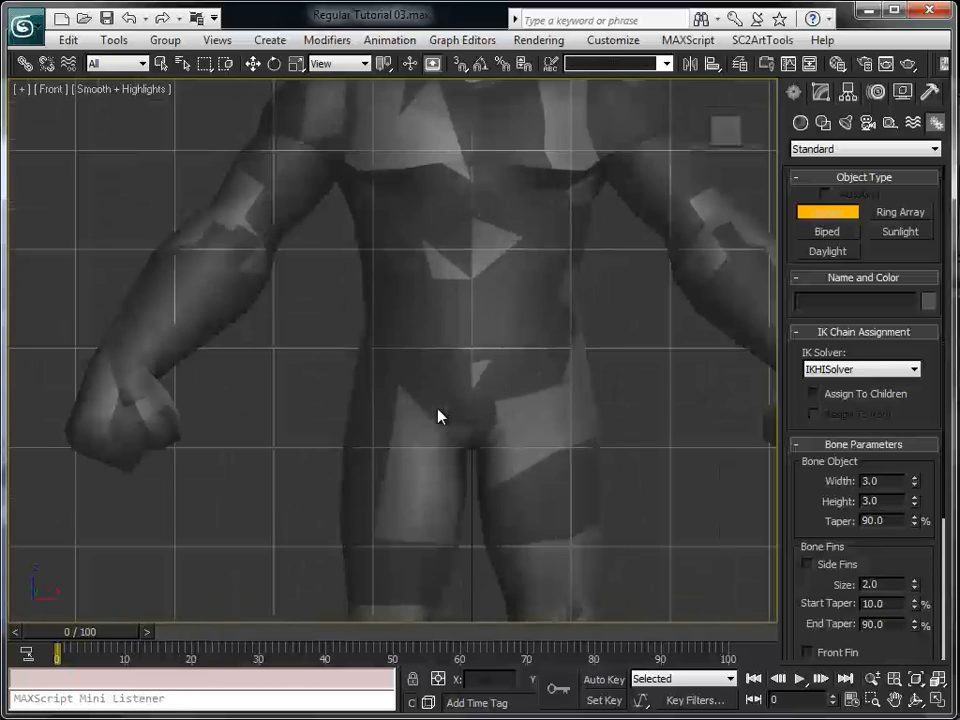
pyautogui.moveTo(489, 461); pyautogui.dragTo(480, 469, button='middle')
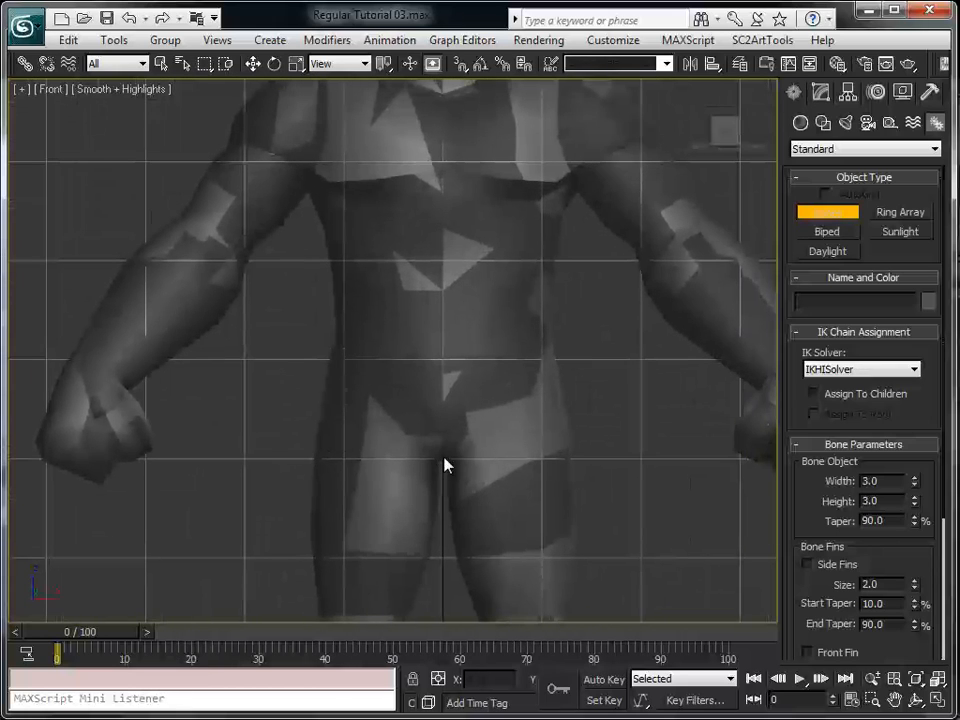
pyautogui.click(445, 458)
pyautogui.click(452, 357)
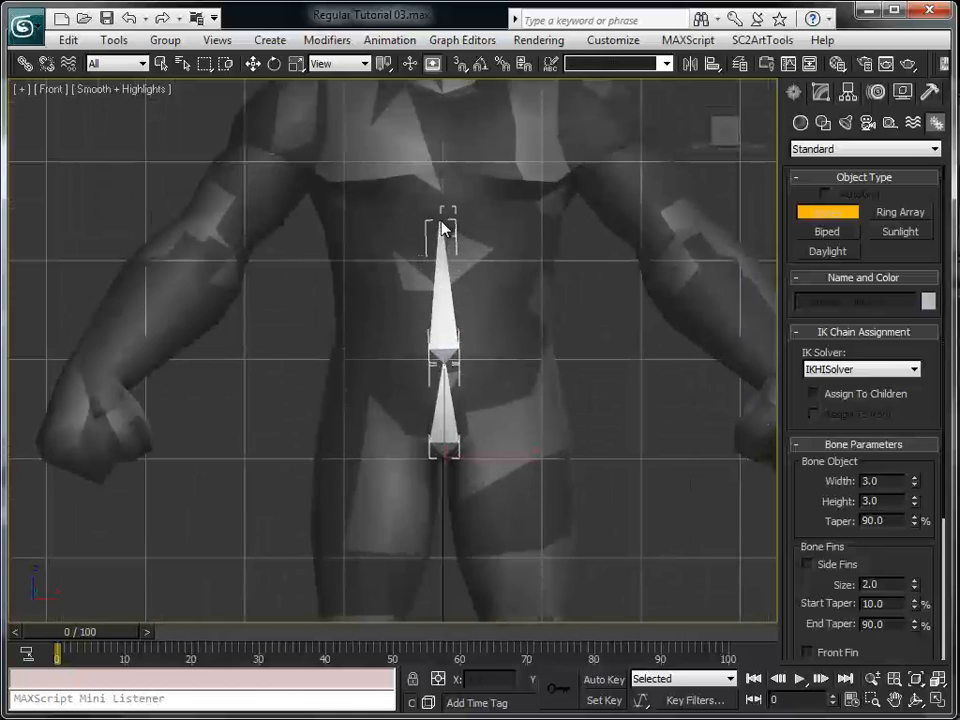
pyautogui.click(446, 214)
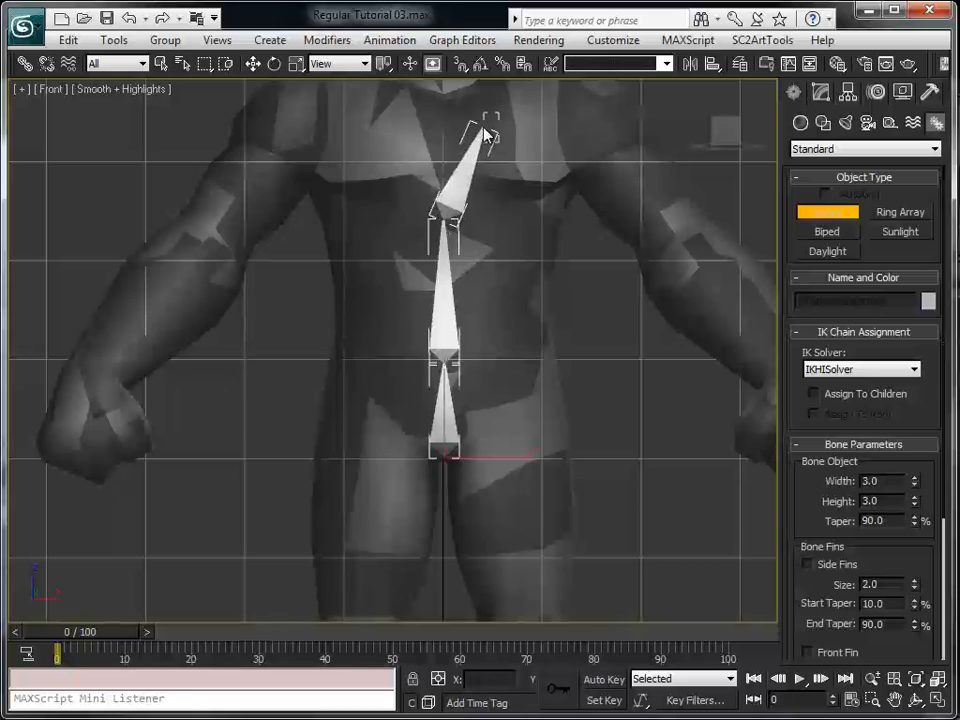
# Continue the chain with chest, neck and head bones, end it just above the head, and leave bone creation
pyautogui.scroll(1, 490, 195)
pyautogui.scroll(-2, 490, 188)
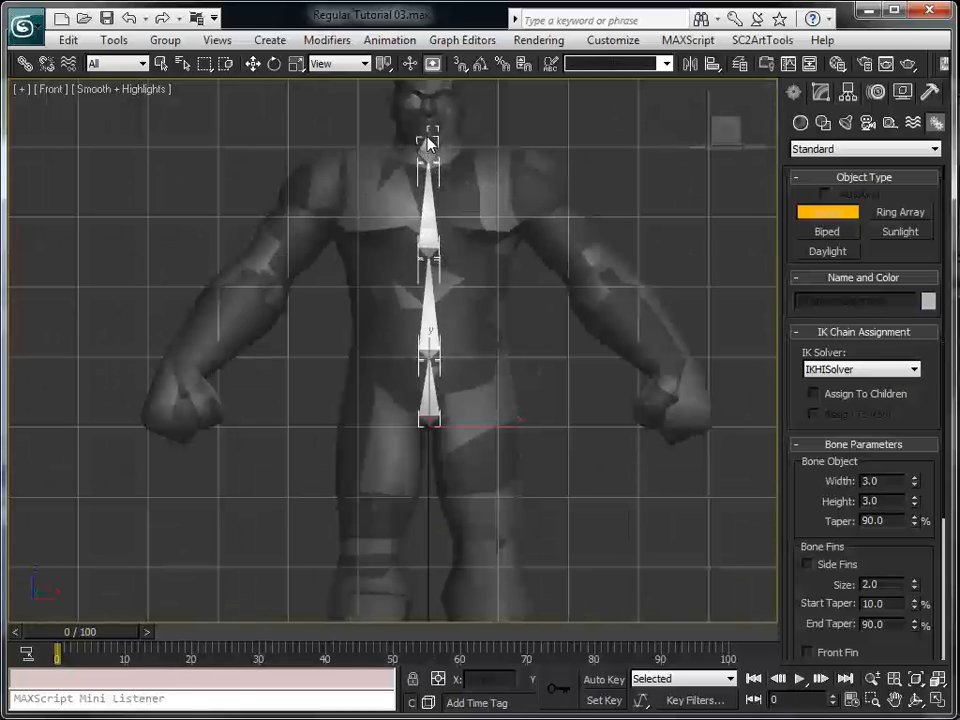
pyautogui.scroll(-1, 437, 100)
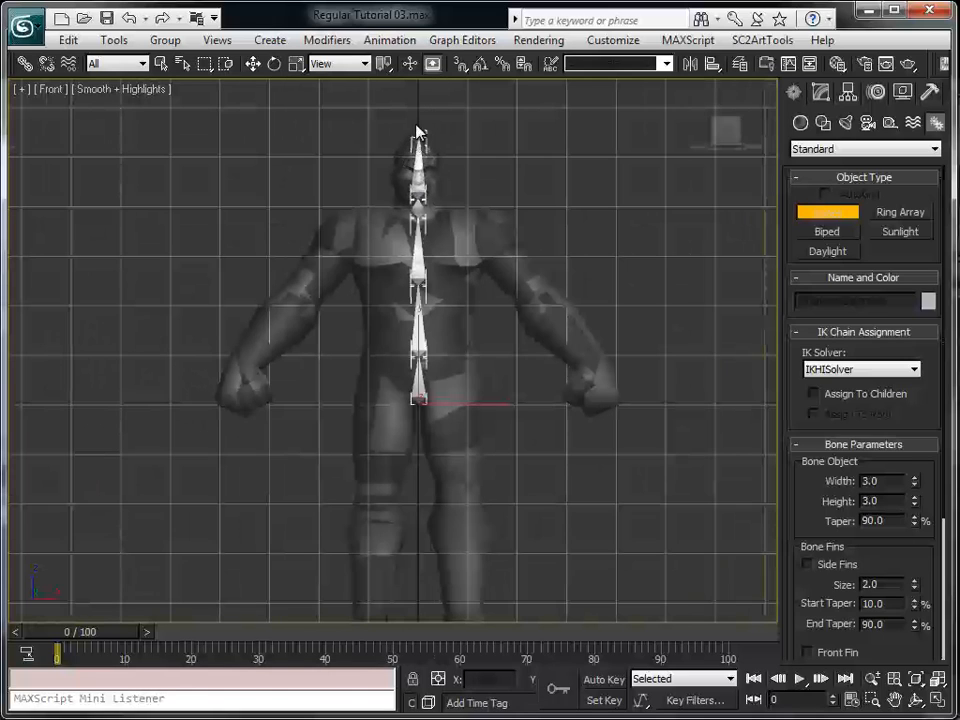
pyautogui.rightClick(418, 110)
pyautogui.scroll(2, 529, 334)
pyautogui.scroll(-3, 482, 317)
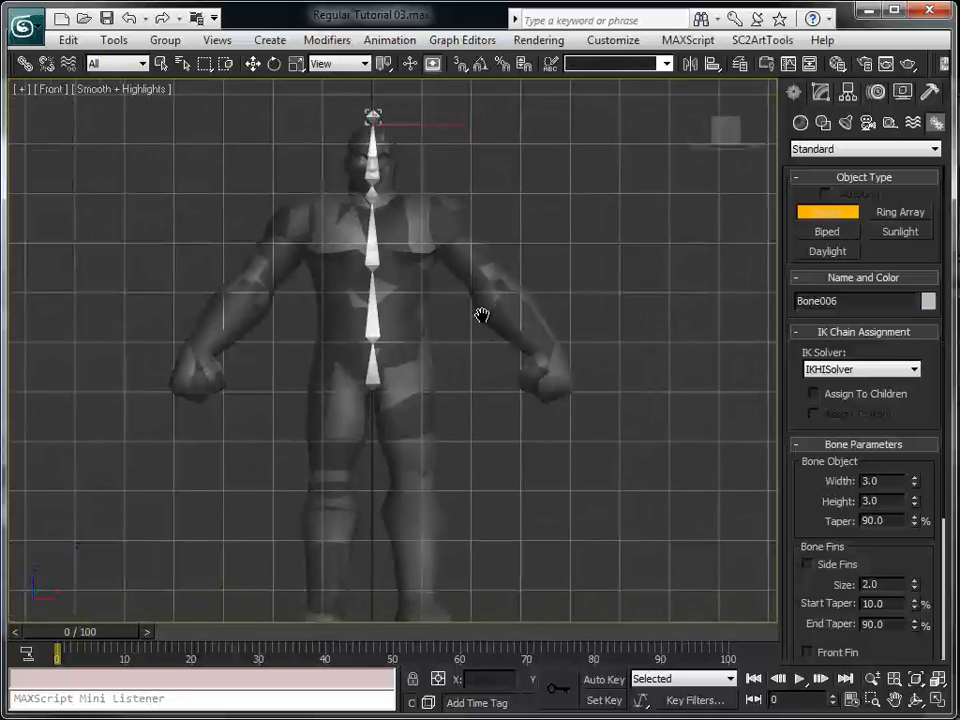
pyautogui.moveTo(0, 108); pyautogui.dragTo(161, 162)
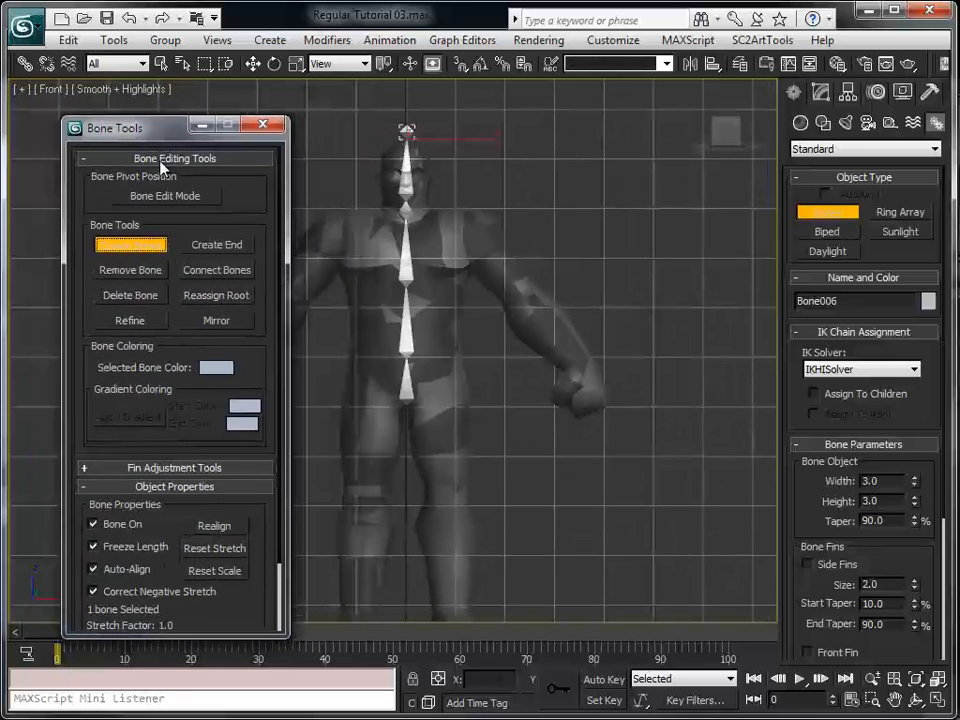
pyautogui.click(130, 246)
pyautogui.moveTo(125, 128); pyautogui.dragTo(3, 105)
# Shrink the MAXScript mini listener to expose the coordinate fields, and set the pelvis bone's X position to 0
pyautogui.click(407, 395)
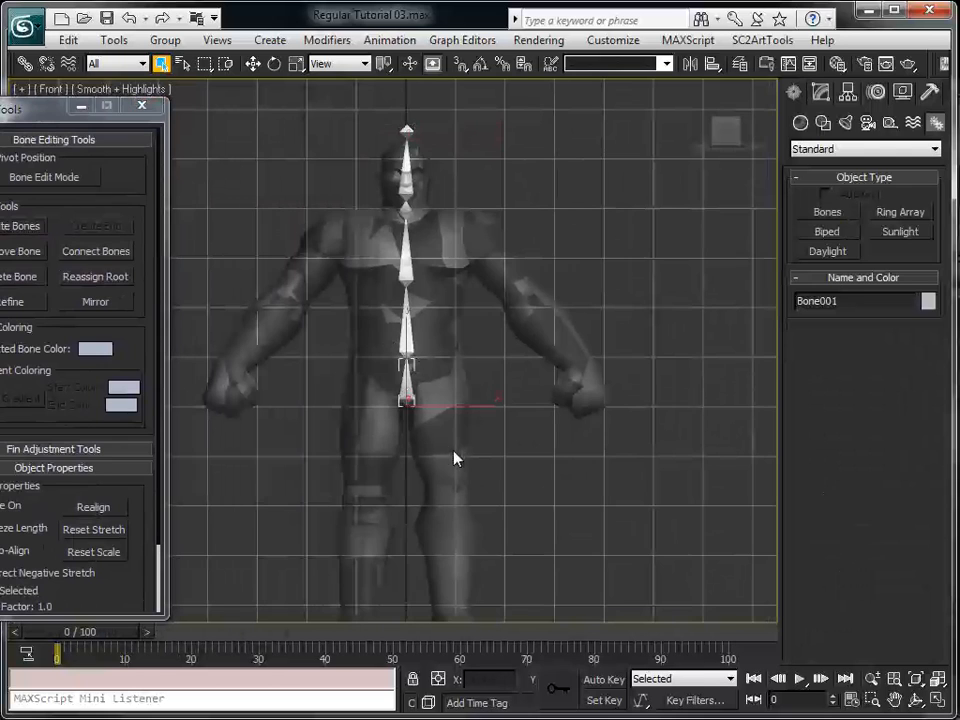
pyautogui.moveTo(490, 407); pyautogui.dragTo(497, 348, button='middle')
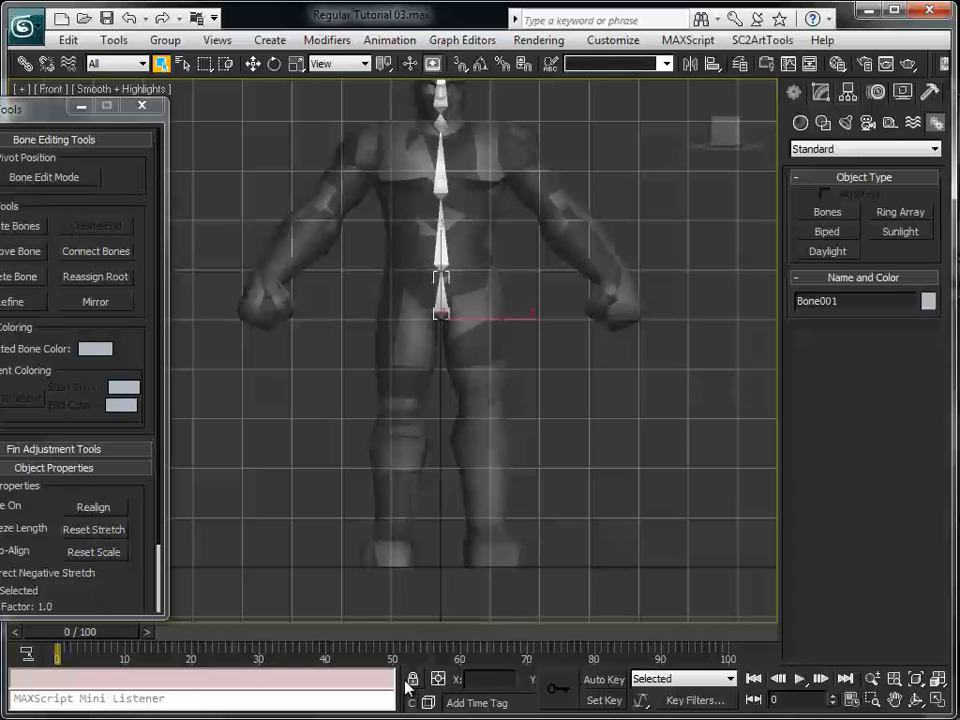
pyautogui.moveTo(397, 683); pyautogui.dragTo(192, 683)
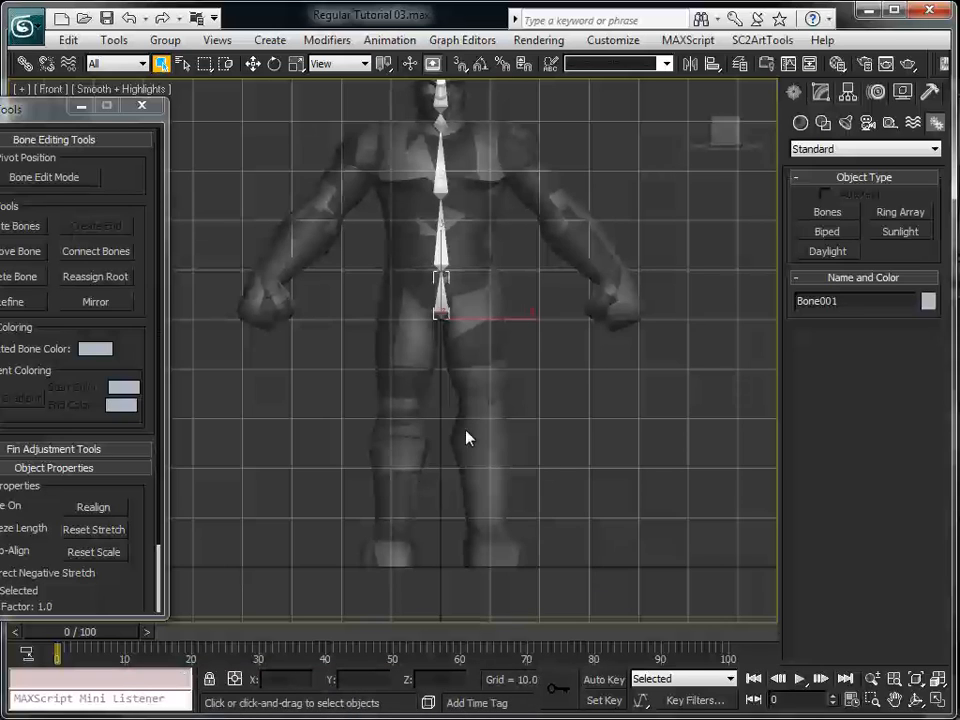
pyautogui.moveTo(465, 433); pyautogui.dragTo(469, 435, button='middle')
pyautogui.press('w')
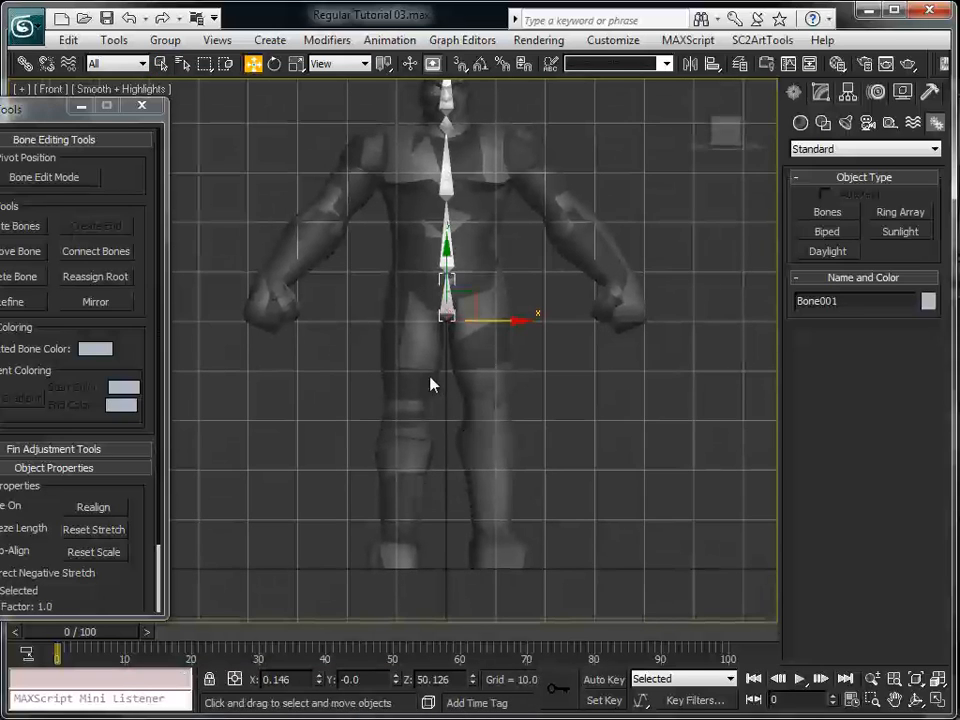
pyautogui.rightClick(318, 682)
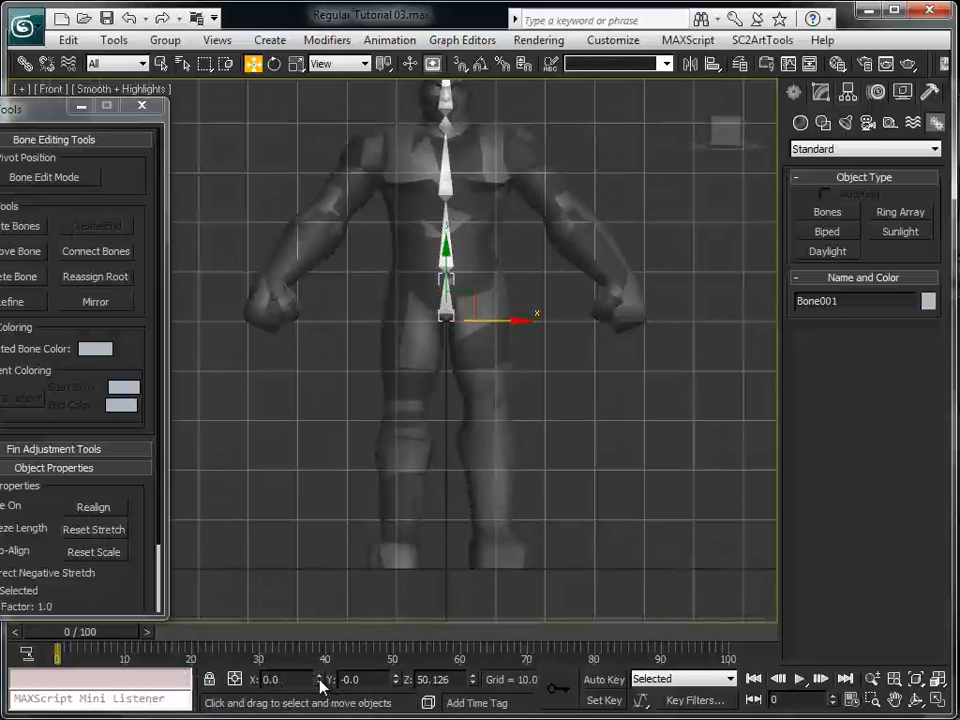
pyautogui.rightClick(372, 682)
# Check the lower-spine bone's X position and set the chest bone's X position to 0
pyautogui.moveTo(461, 370); pyautogui.dragTo(468, 467, button='middle')
pyautogui.scroll(2, 468, 465)
pyautogui.click(477, 351)
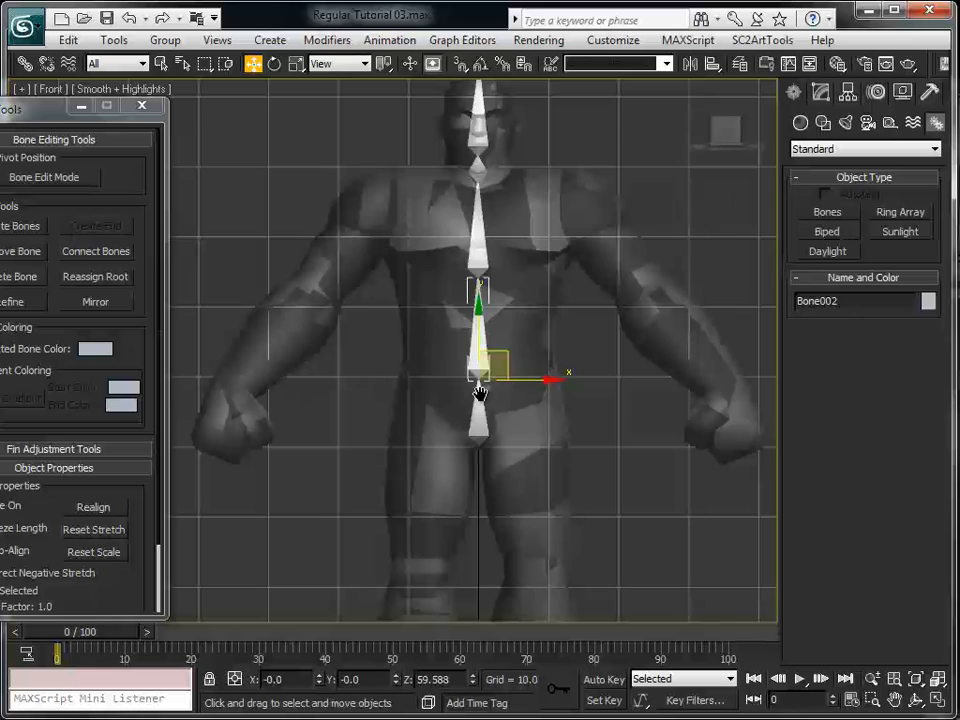
pyautogui.moveTo(482, 378); pyautogui.dragTo(467, 460, button='middle')
pyautogui.click(464, 320)
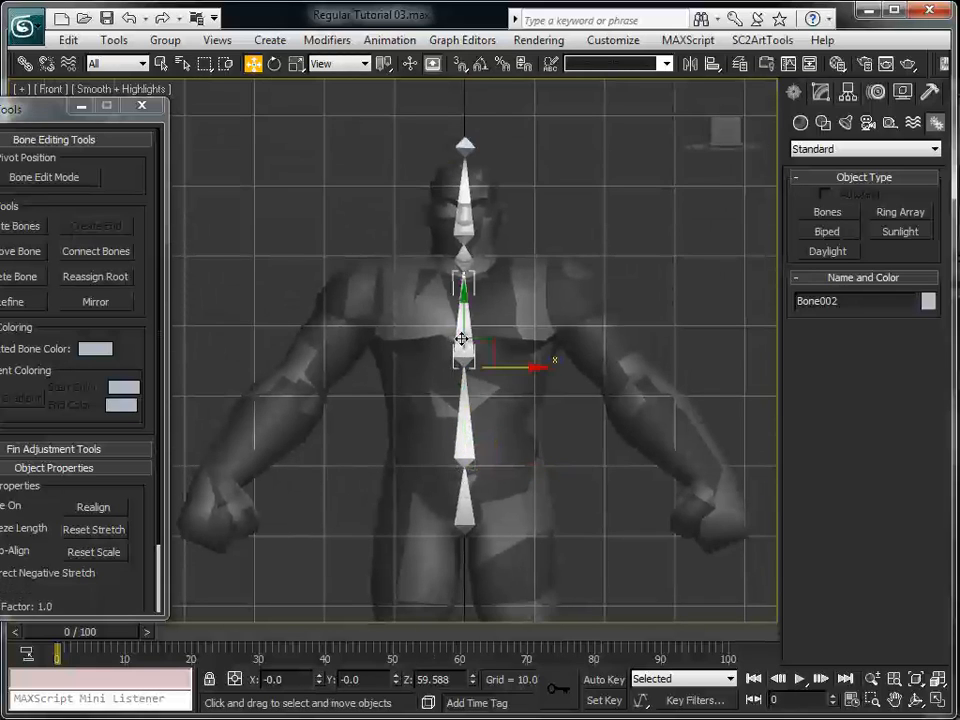
pyautogui.rightClick(320, 682)
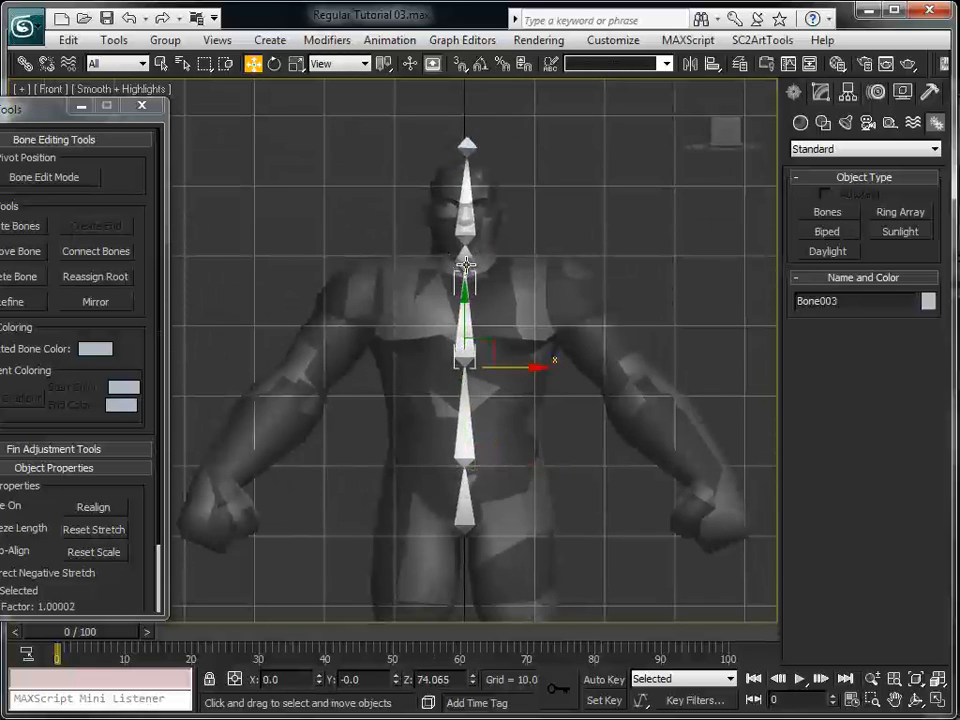
# Set the X position of the neck bone and of the small end bone above the head to 0, checking the head bone's too
pyautogui.click(465, 215)
pyautogui.rightClick(320, 682)
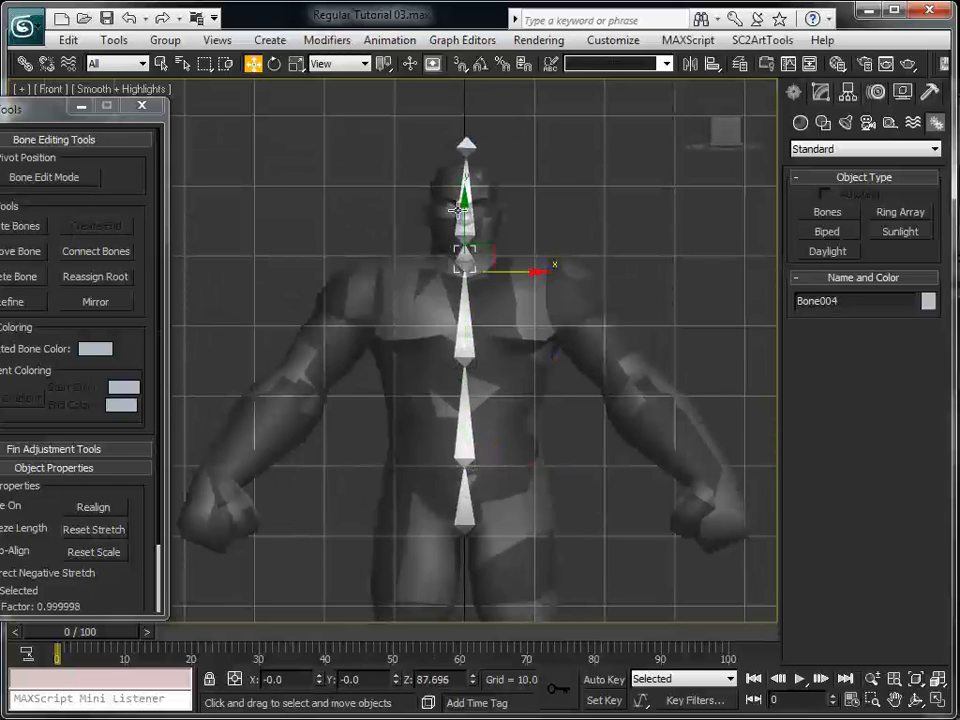
pyautogui.click(465, 168)
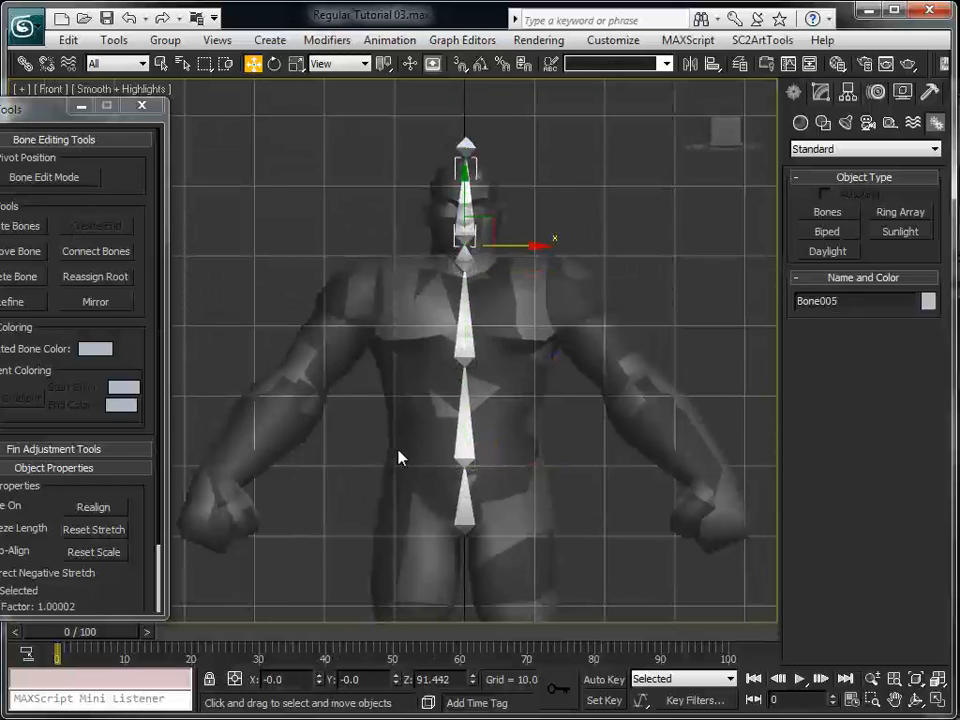
pyautogui.click(465, 148)
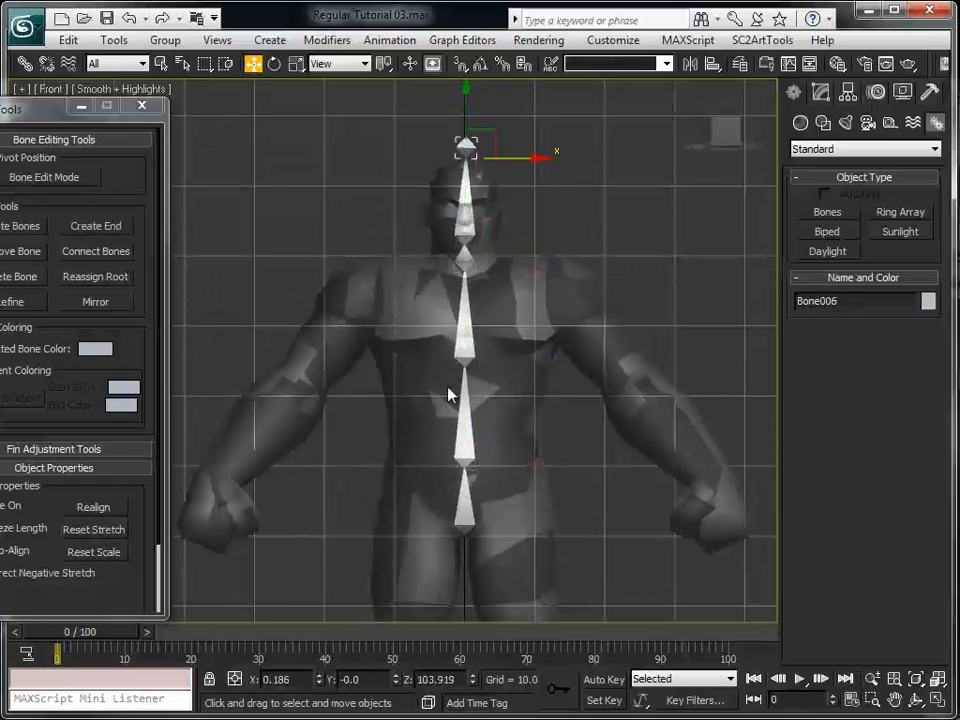
pyautogui.rightClick(320, 679)
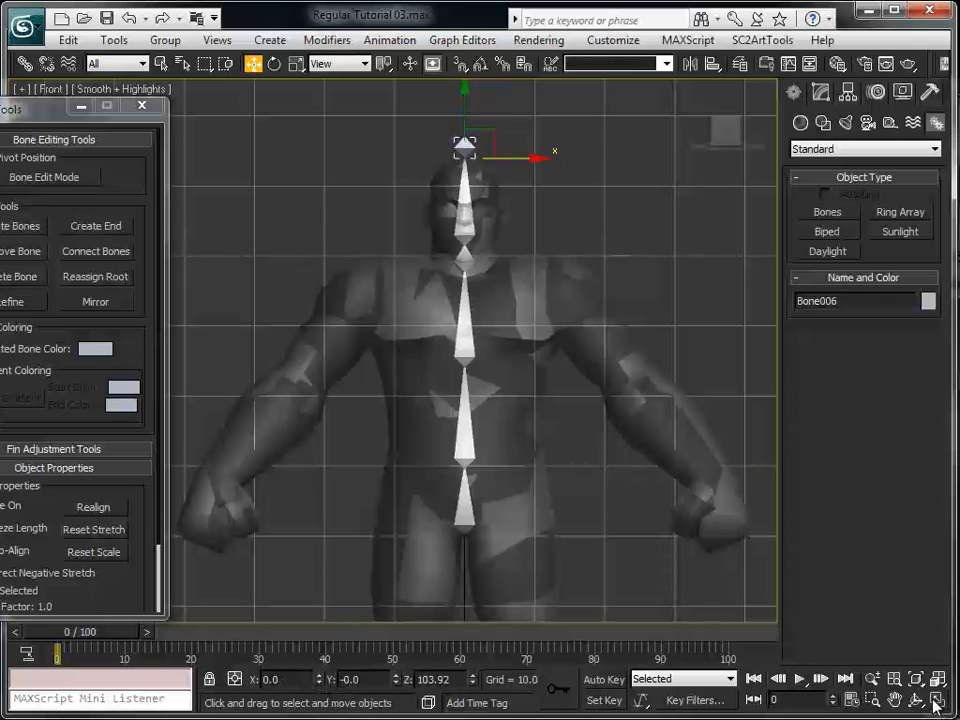
# Recolor the entire spine-to-head bone chain yellow using the 3ds Max palette, then deselect it
pyautogui.doubleClick(468, 517)
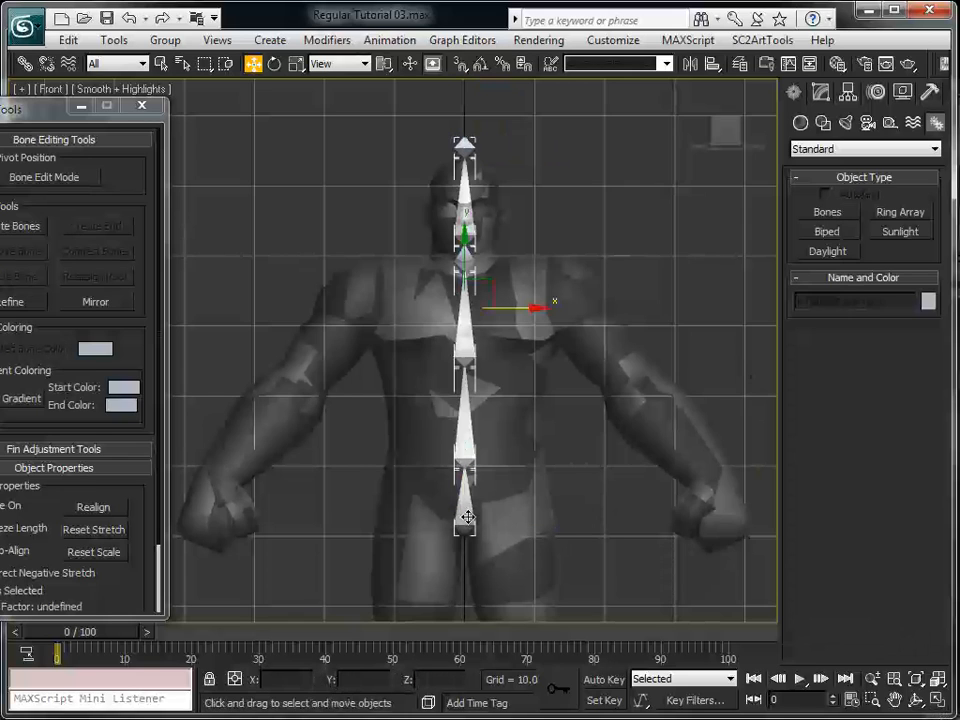
pyautogui.click(928, 302)
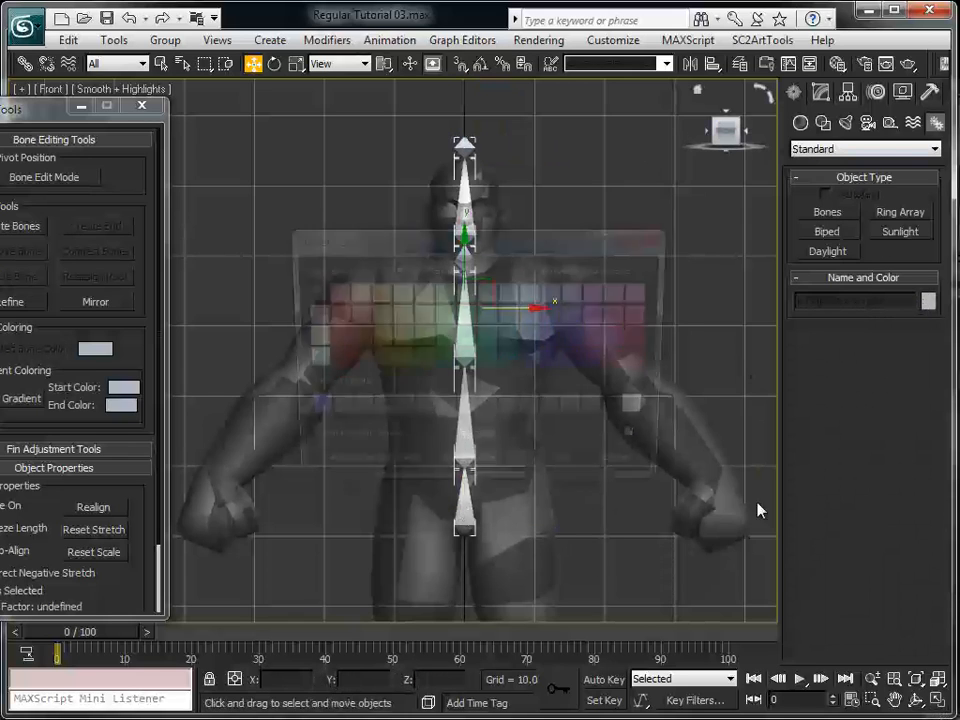
pyautogui.click(379, 319)
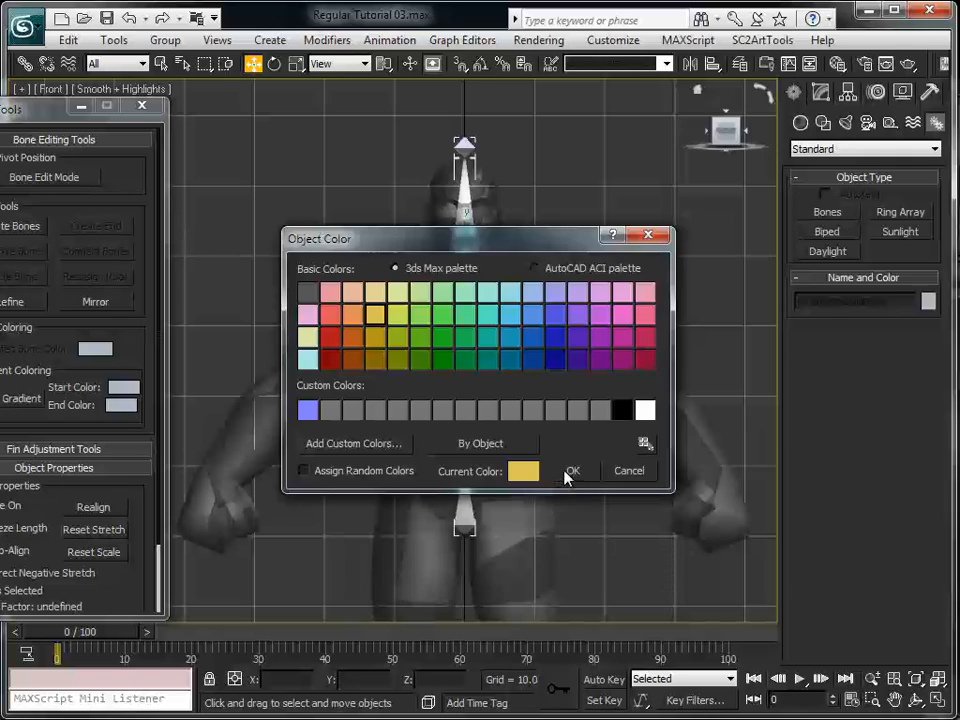
pyautogui.click(569, 473)
pyautogui.moveTo(601, 493); pyautogui.dragTo(596, 474, button='middle')
pyautogui.click(598, 521)
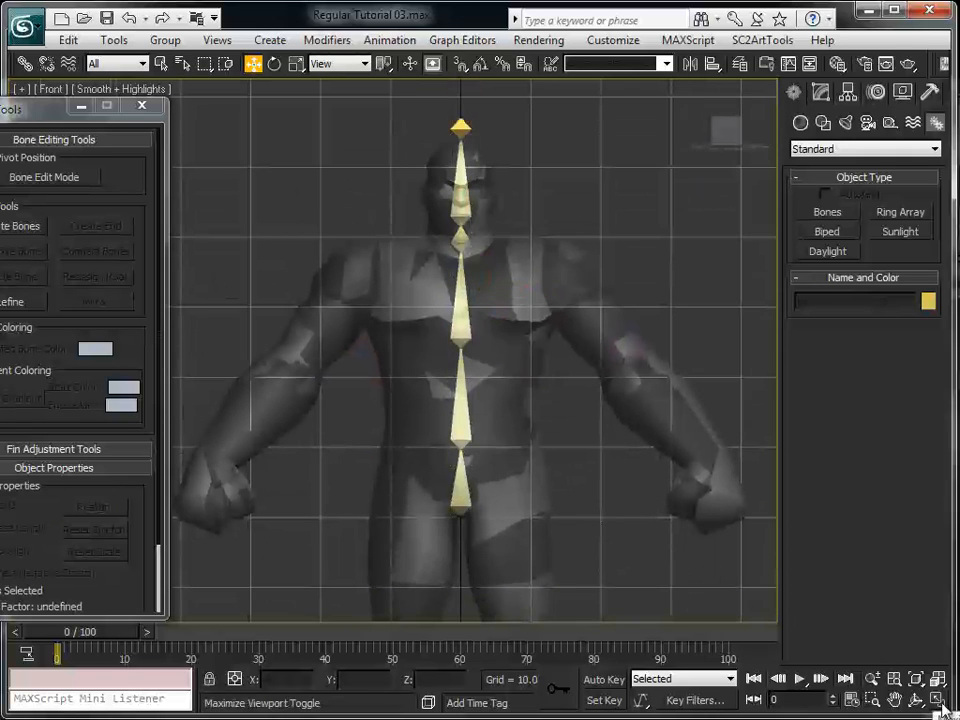
# Switch the Left viewport to the Right view and maximize it, moving the Bone Tools window clear of the character
pyautogui.hotkey('alt', 'w')
pyautogui.moveTo(303, 481); pyautogui.dragTo(351, 472, button='middle')
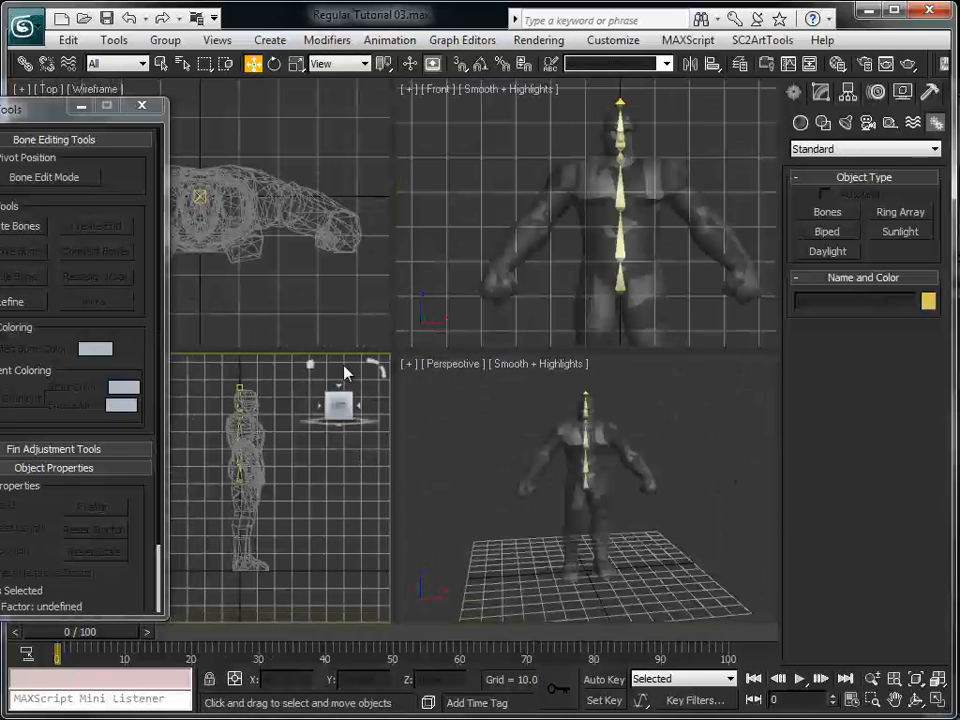
pyautogui.moveTo(37, 101); pyautogui.dragTo(561, 91)
pyautogui.click(47, 366)
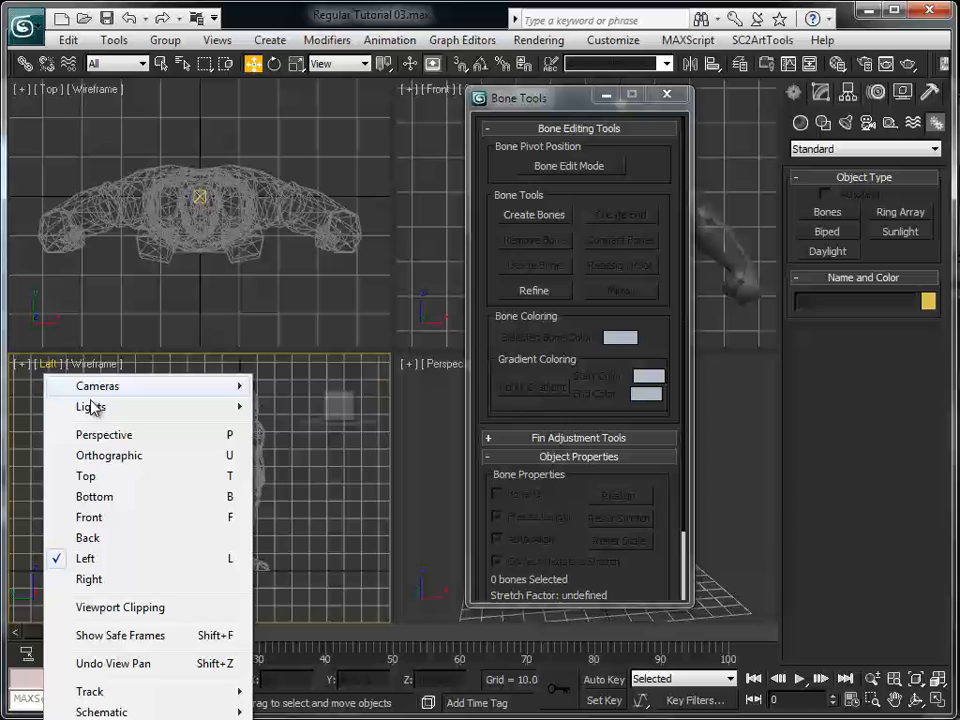
pyautogui.click(120, 590)
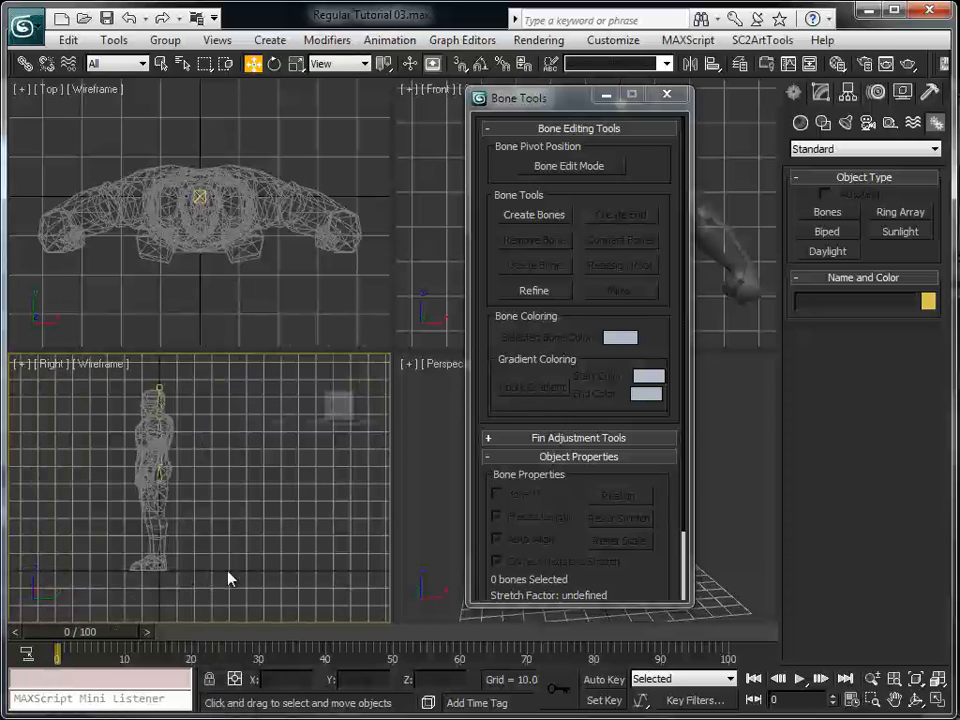
pyautogui.moveTo(229, 574); pyautogui.dragTo(268, 497, button='middle')
pyautogui.scroll(2, 272, 500)
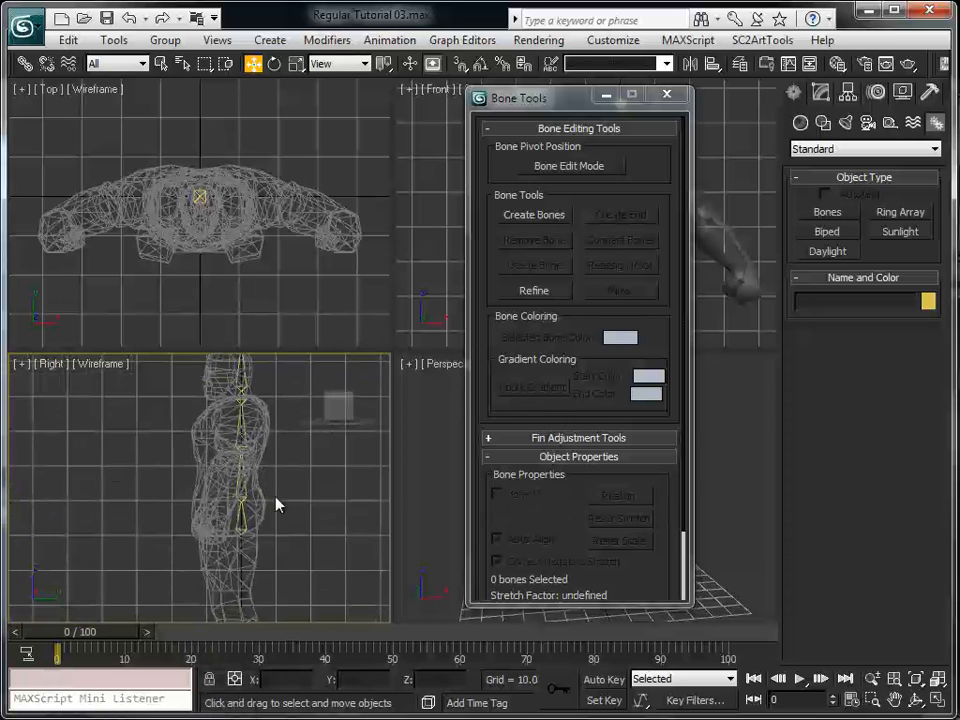
pyautogui.click(938, 698)
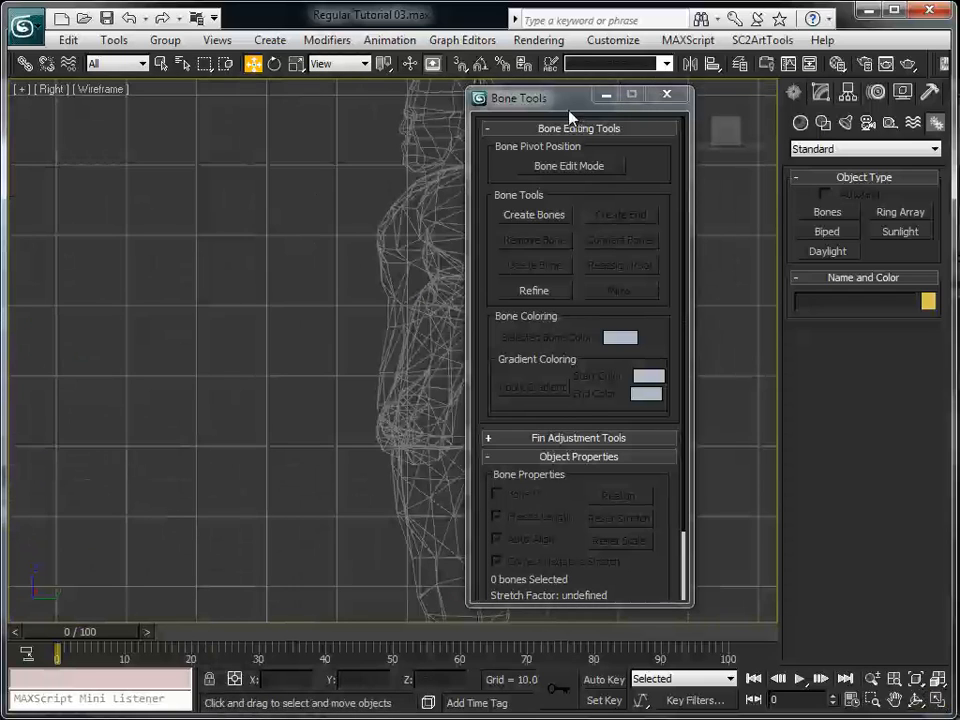
pyautogui.moveTo(570, 117); pyautogui.dragTo(183, 128)
pyautogui.moveTo(541, 212); pyautogui.dragTo(551, 413, button='middle')
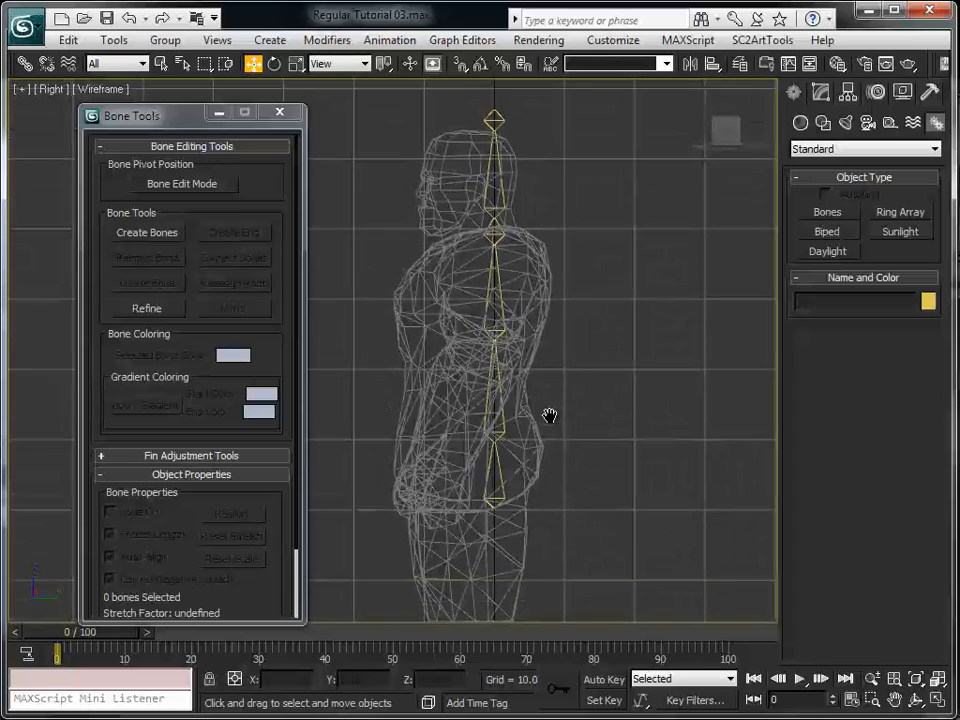
# Move the whole chain forward by its pelvis bone to about Y -2.55, with Bone Edit Mode off
pyautogui.click(180, 186)
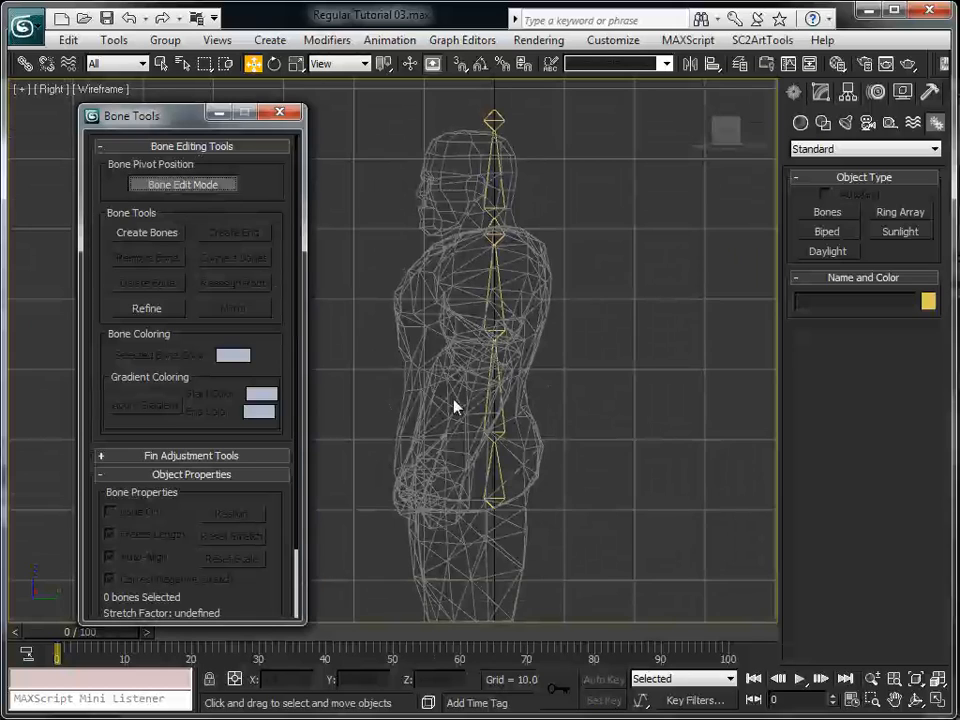
pyautogui.click(499, 463)
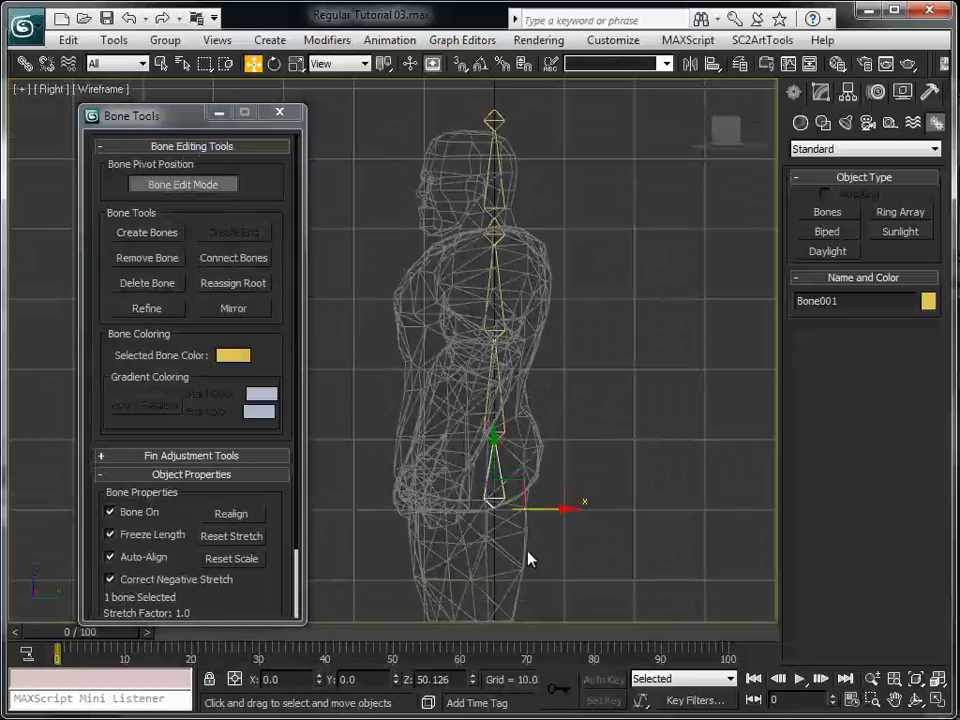
pyautogui.moveTo(545, 511)
pyautogui.mouseDown()
pyautogui.moveTo(531, 506)
pyautogui.moveTo(561, 506)
pyautogui.moveTo(521, 506)
pyautogui.moveTo(551, 506)
pyautogui.moveTo(540, 501)
pyautogui.mouseUp()
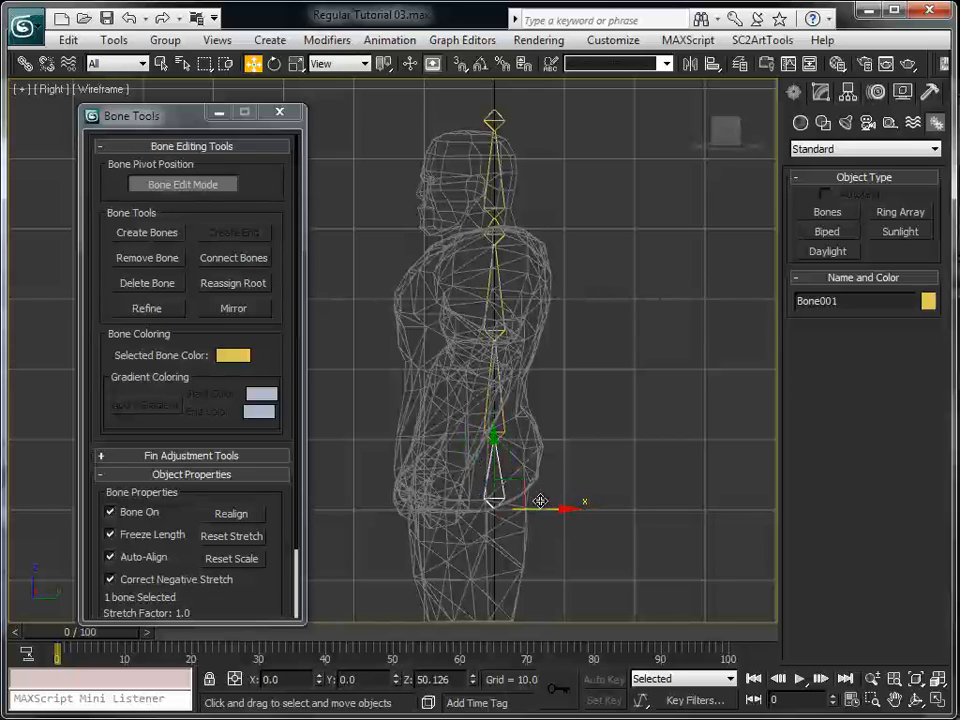
pyautogui.click(182, 184)
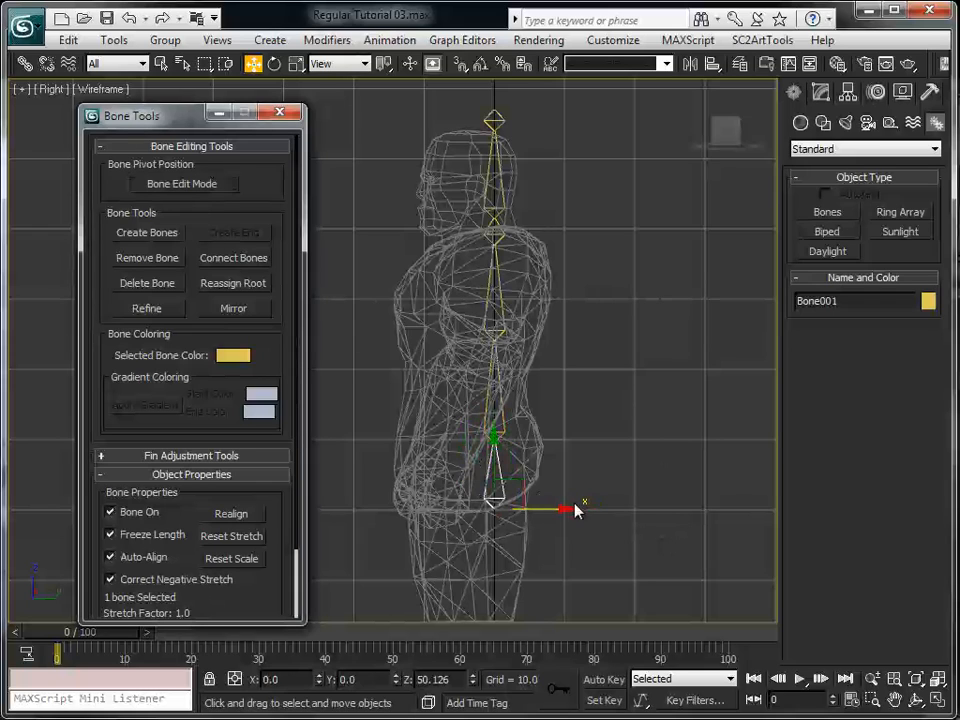
pyautogui.moveTo(552, 508)
pyautogui.mouseDown()
pyautogui.moveTo(467, 508)
pyautogui.moveTo(535, 508)
pyautogui.mouseUp()
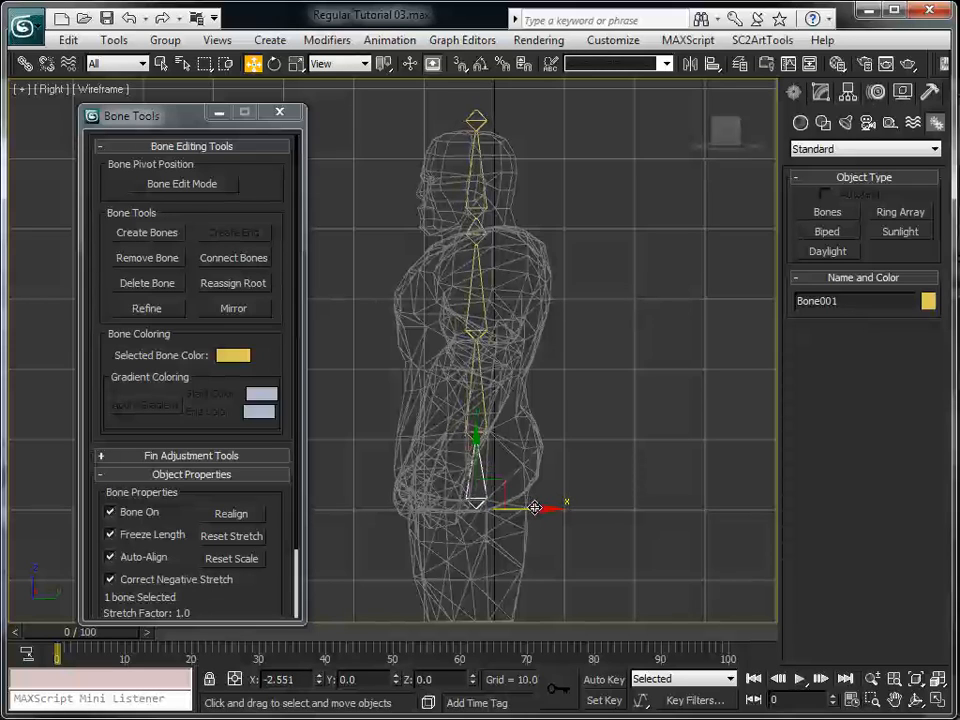
pyautogui.moveTo(535, 508); pyautogui.dragTo(528, 508)
# In Bone Edit Mode, shift the lower-spine joint back to about Y -1.6 and the chest joint forward to about Y -3.9
pyautogui.click(192, 188)
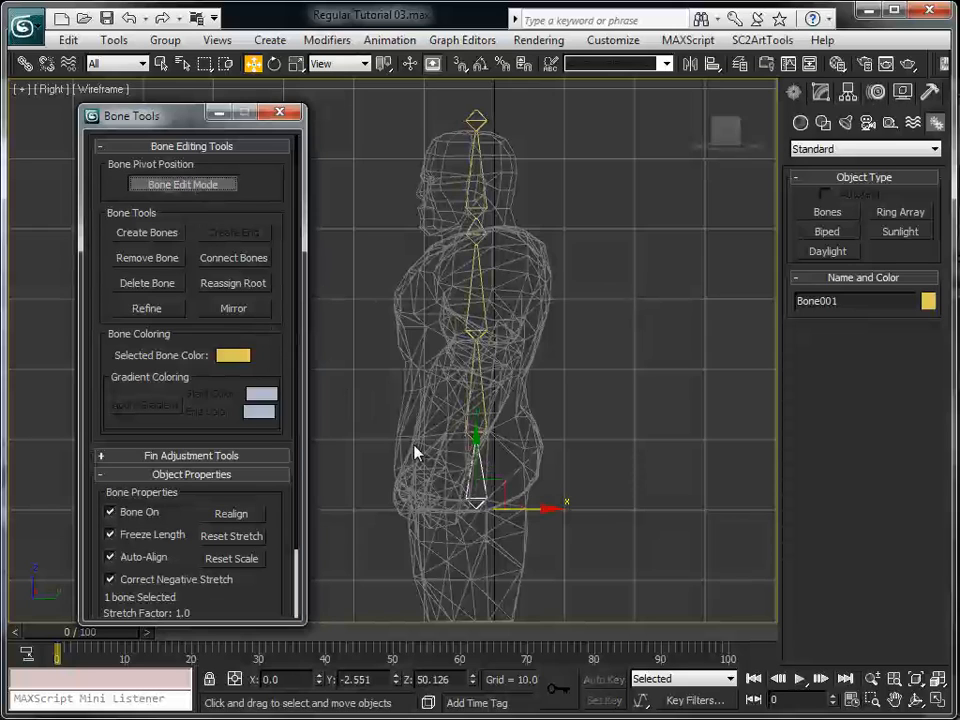
pyautogui.click(507, 436)
pyautogui.moveTo(507, 436); pyautogui.dragTo(525, 438)
pyautogui.click(484, 308)
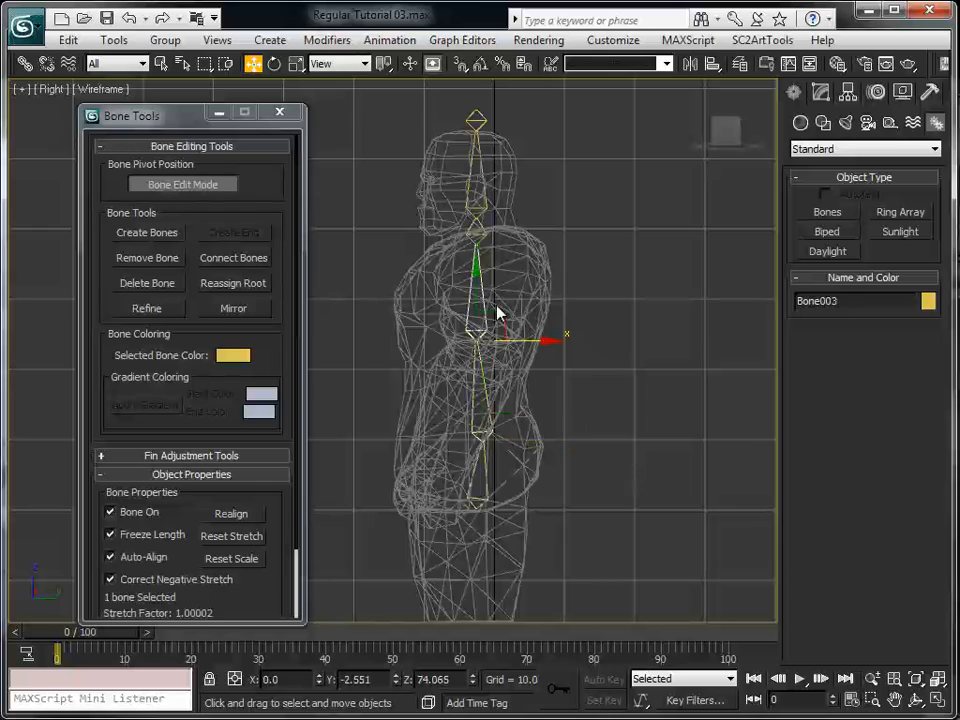
pyautogui.moveTo(535, 338)
pyautogui.mouseDown()
pyautogui.moveTo(513, 338)
pyautogui.moveTo(542, 338)
pyautogui.moveTo(522, 338)
pyautogui.mouseUp()
# In Bone Edit Mode, shift the neck joint back to about Y -0.7 and the head joint forward to about Y -4.0
pyautogui.click(484, 239)
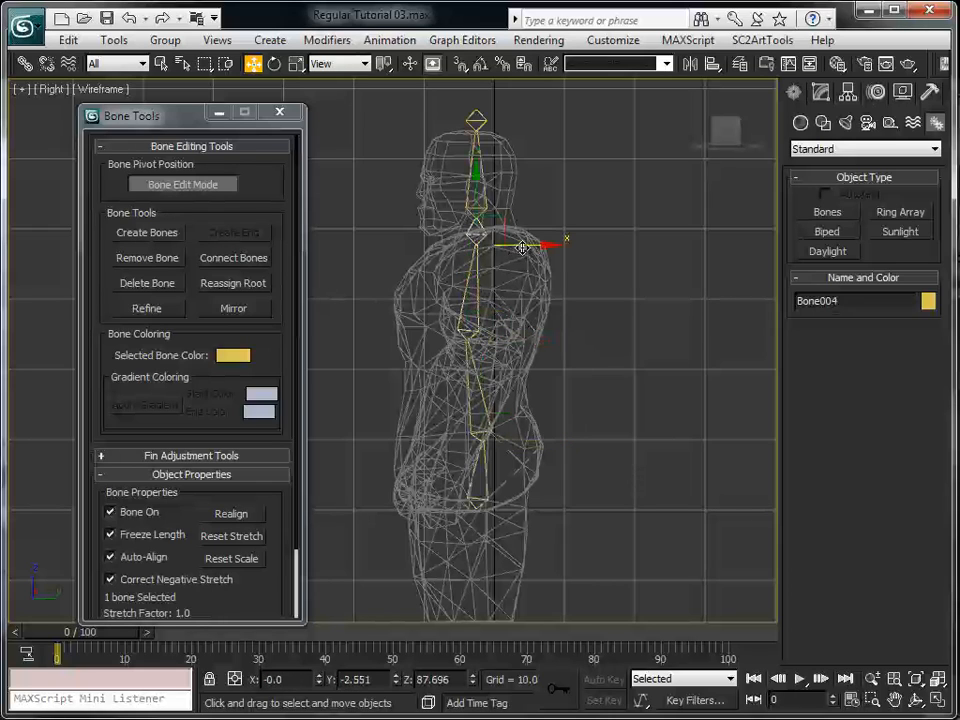
pyautogui.moveTo(521, 245); pyautogui.dragTo(510, 213)
pyautogui.click(466, 212)
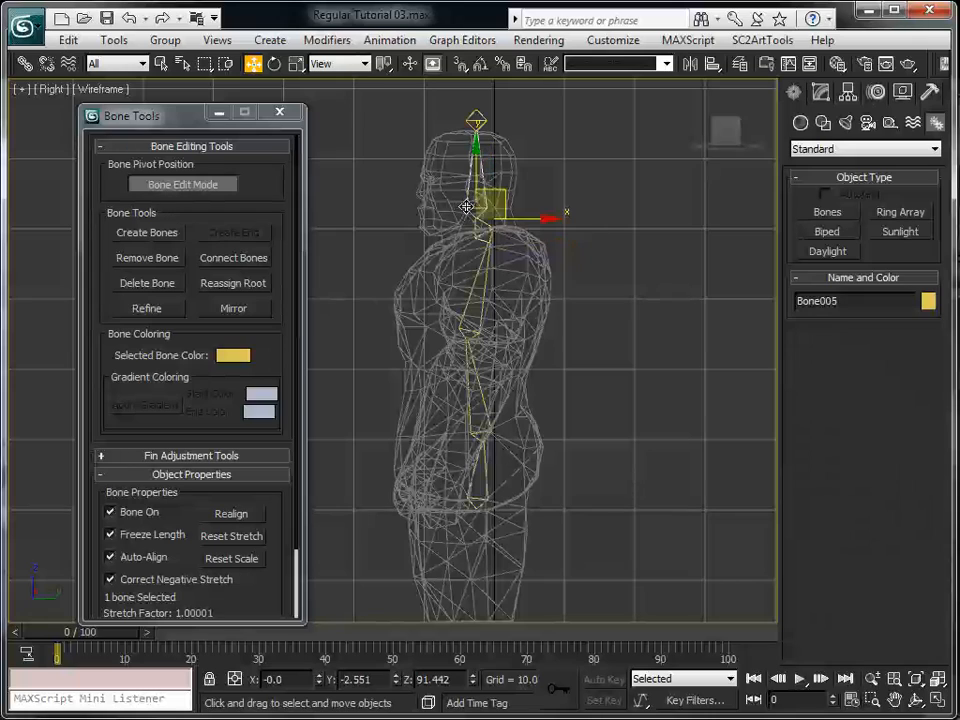
pyautogui.click(185, 186)
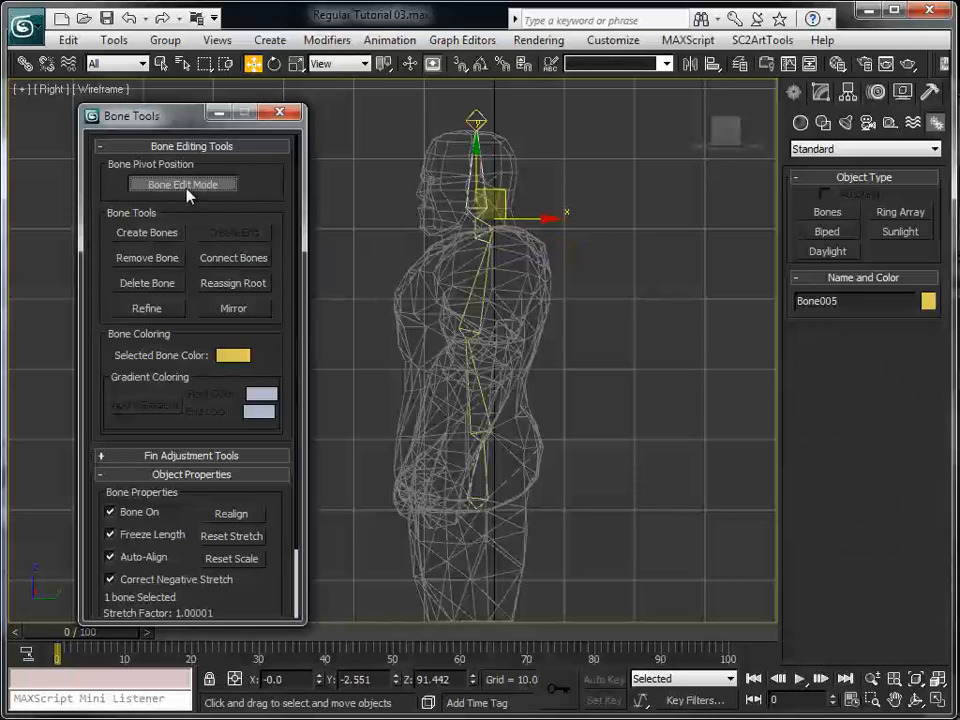
pyautogui.moveTo(513, 190); pyautogui.dragTo(506, 214)
pyautogui.hotkey('ctrl', 'z')
pyautogui.hotkey('ctrl', 's')
pyautogui.click(203, 186)
# Move the small end bone above the head forward to about Y -3.9 and leave Bone Edit Mode
pyautogui.click(478, 121)
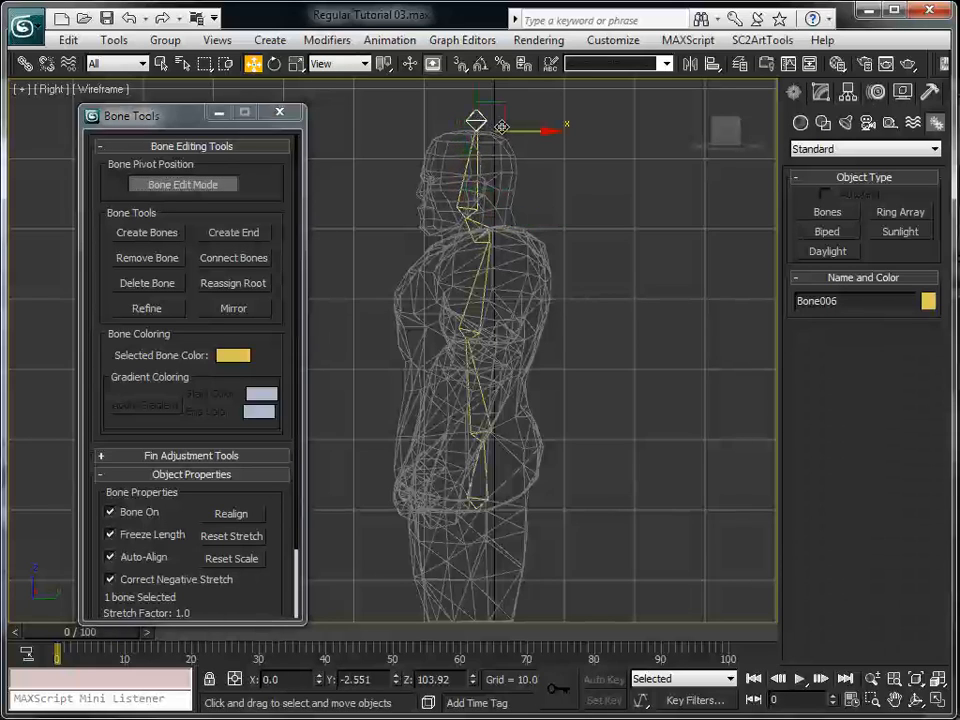
pyautogui.moveTo(519, 129)
pyautogui.mouseDown()
pyautogui.moveTo(508, 129)
pyautogui.moveTo(600, 128)
pyautogui.moveTo(497, 125)
pyautogui.moveTo(600, 130)
pyautogui.moveTo(531, 156)
pyautogui.moveTo(518, 137)
pyautogui.mouseUp()
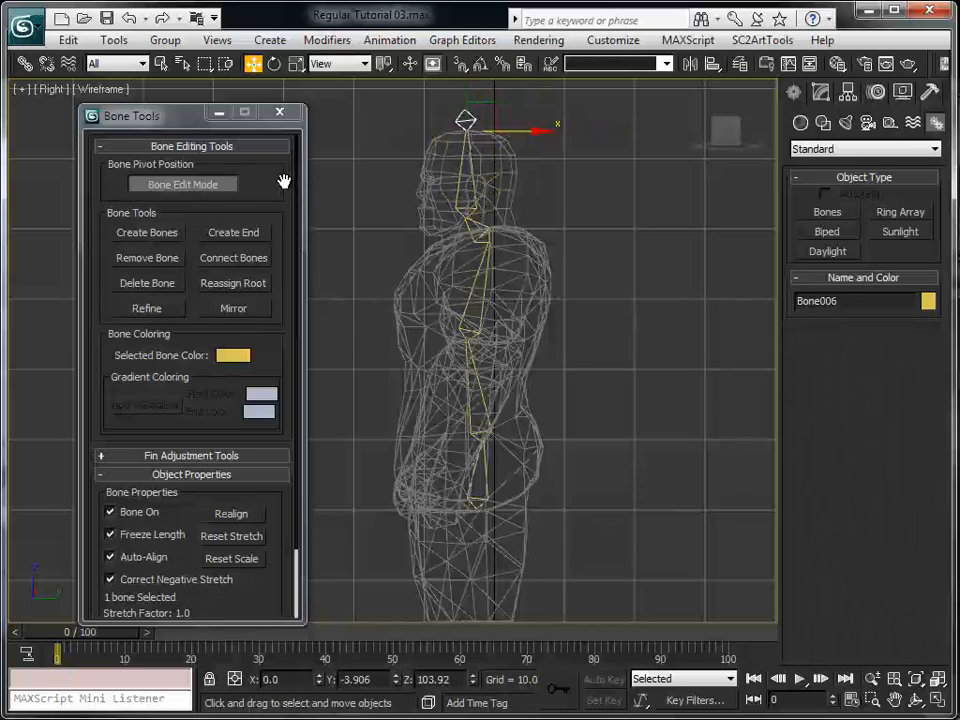
pyautogui.click(184, 185)
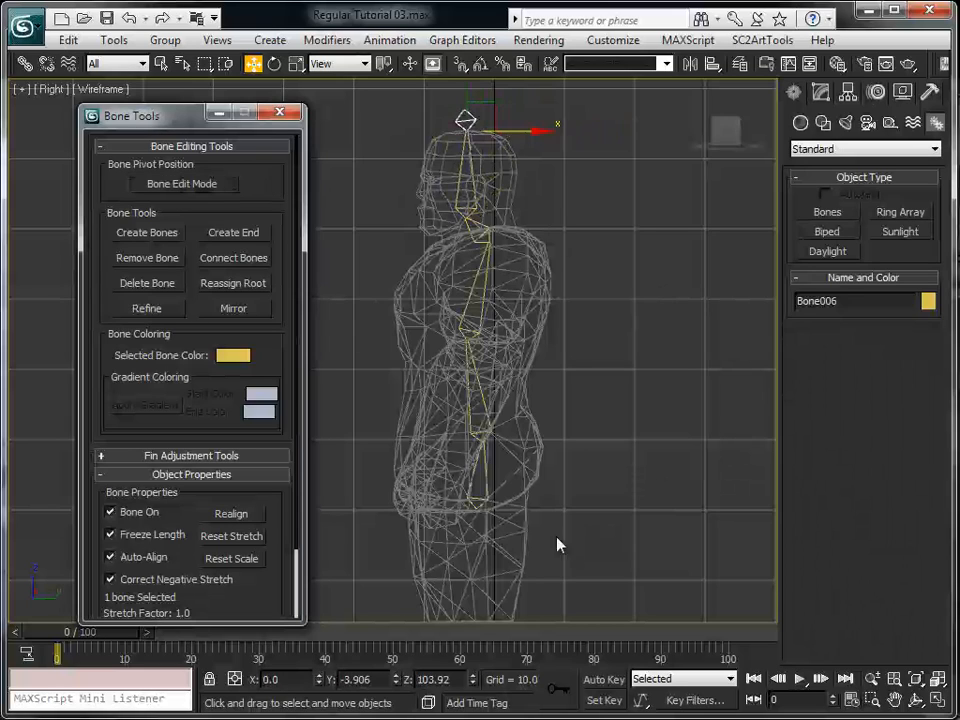
# Rename the pelvis bone as bone__Pelvis and copy its bone__ prefix for reuse
pyautogui.click(490, 492)
pyautogui.click(818, 301)
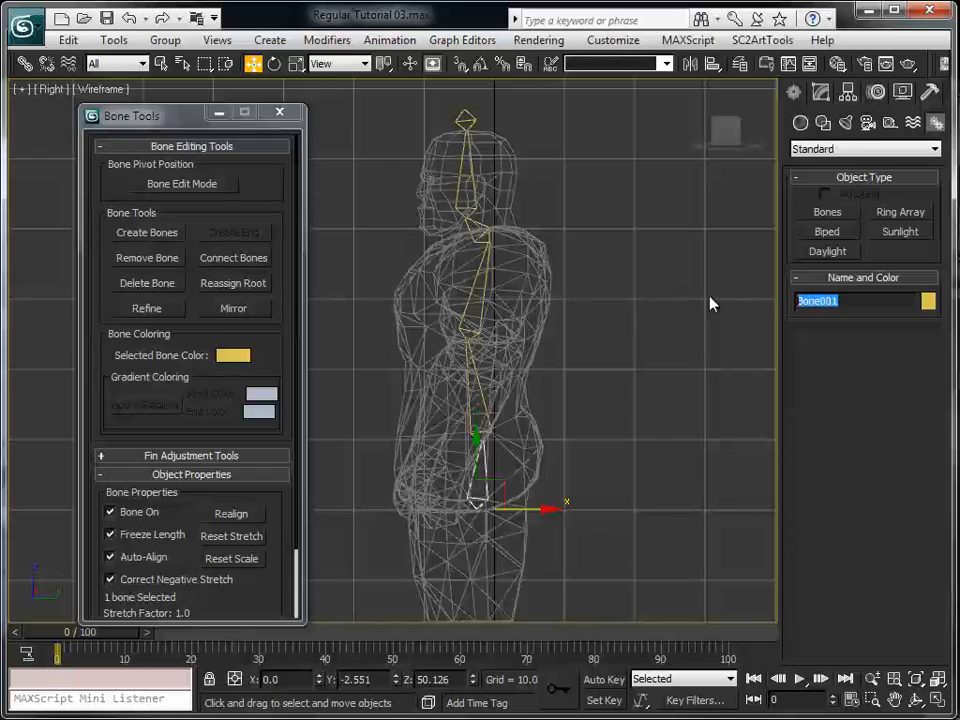
pyautogui.write('bone__Pelvis')
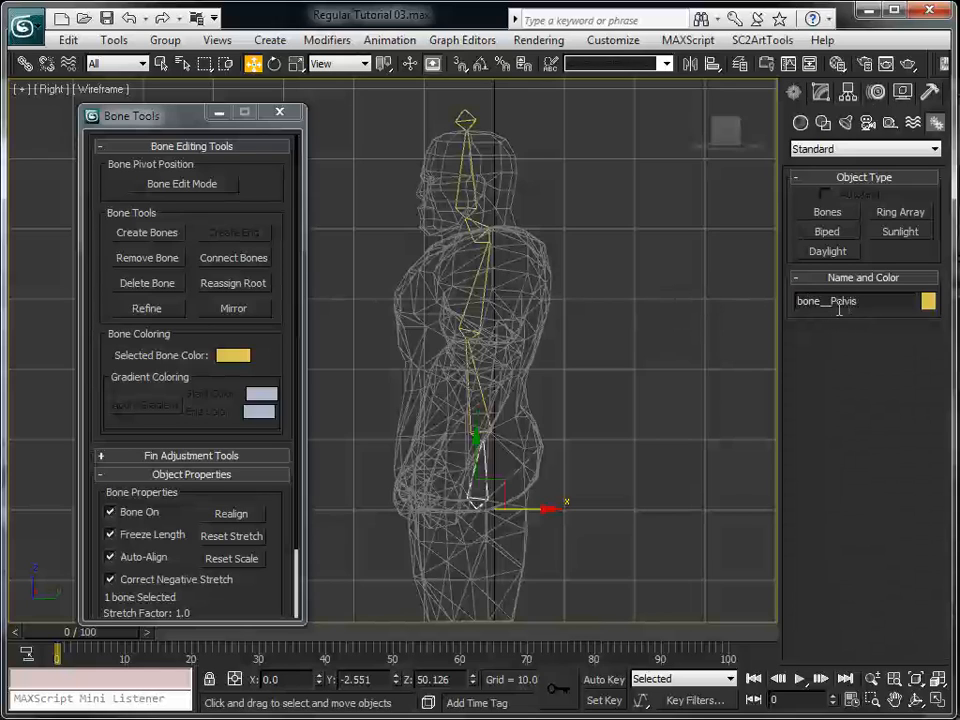
pyautogui.moveTo(831, 302); pyautogui.dragTo(735, 299)
pyautogui.hotkey('ctrl', 'c')
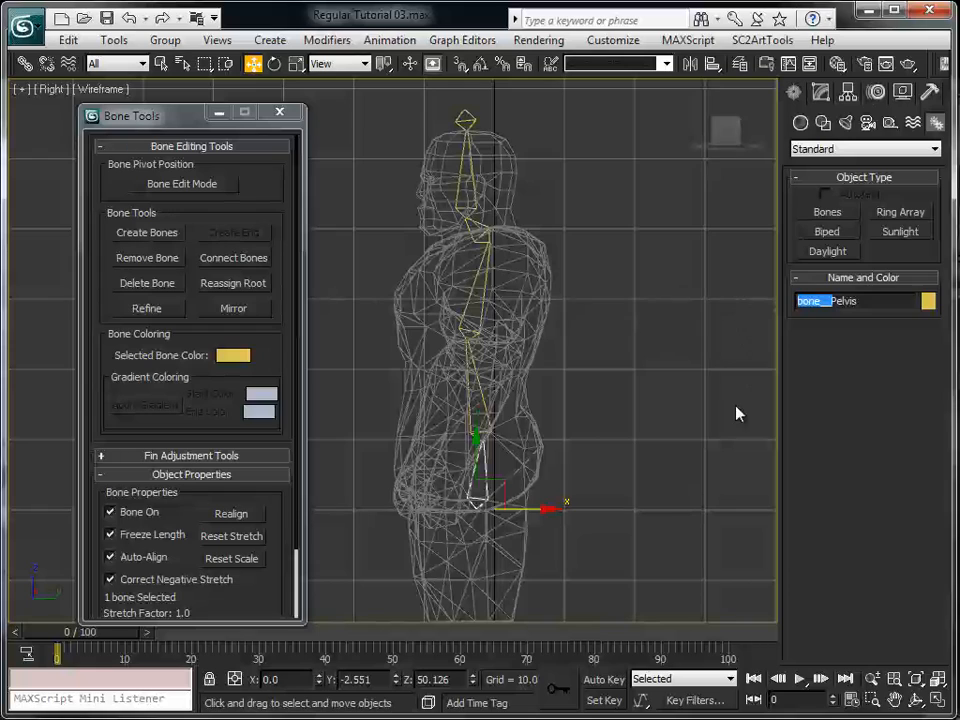
# Rename the lower-spine bone using the bone__ prefix, and rename the chest bone as bone__Chest
pyautogui.click(471, 391)
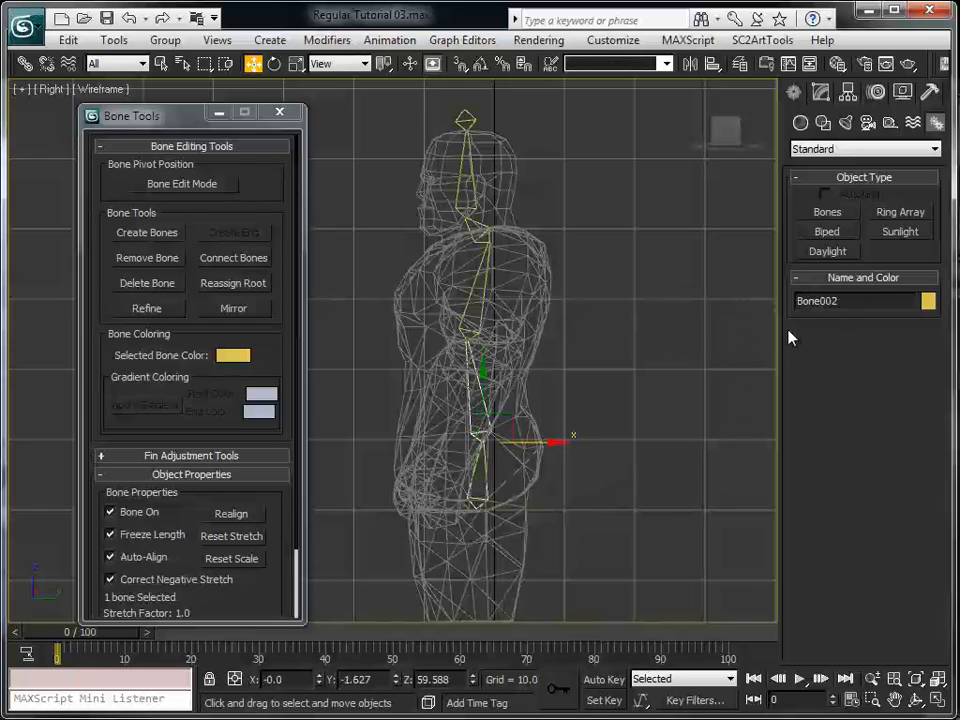
pyautogui.moveTo(822, 295); pyautogui.dragTo(692, 357)
pyautogui.hotkey('ctrl', 'v')
pyautogui.write('B')
pyautogui.click(464, 297)
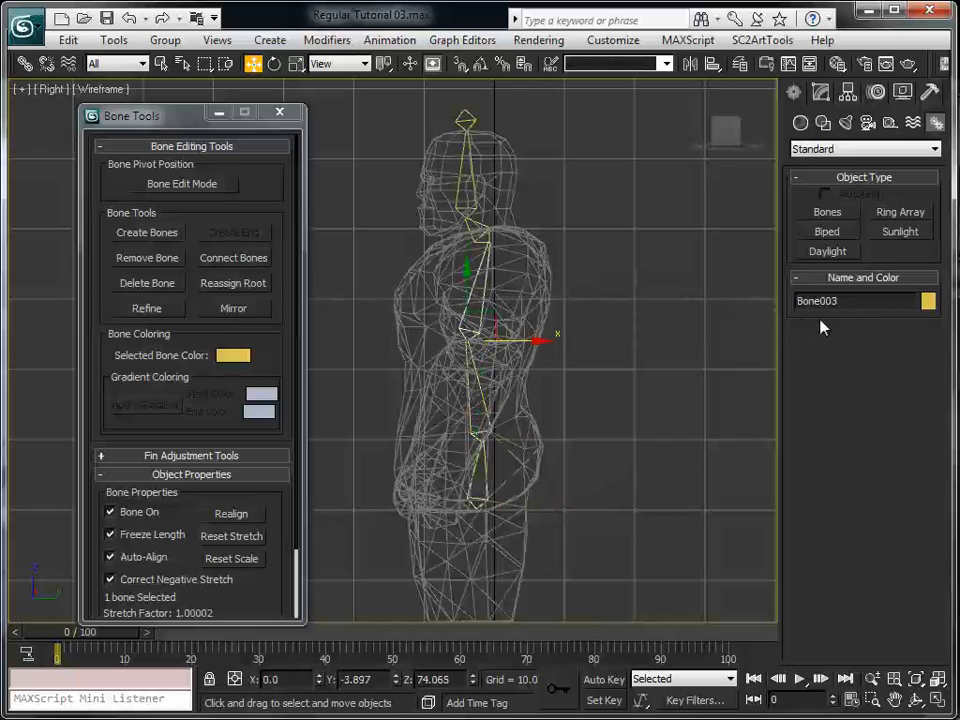
pyautogui.doubleClick(841, 301)
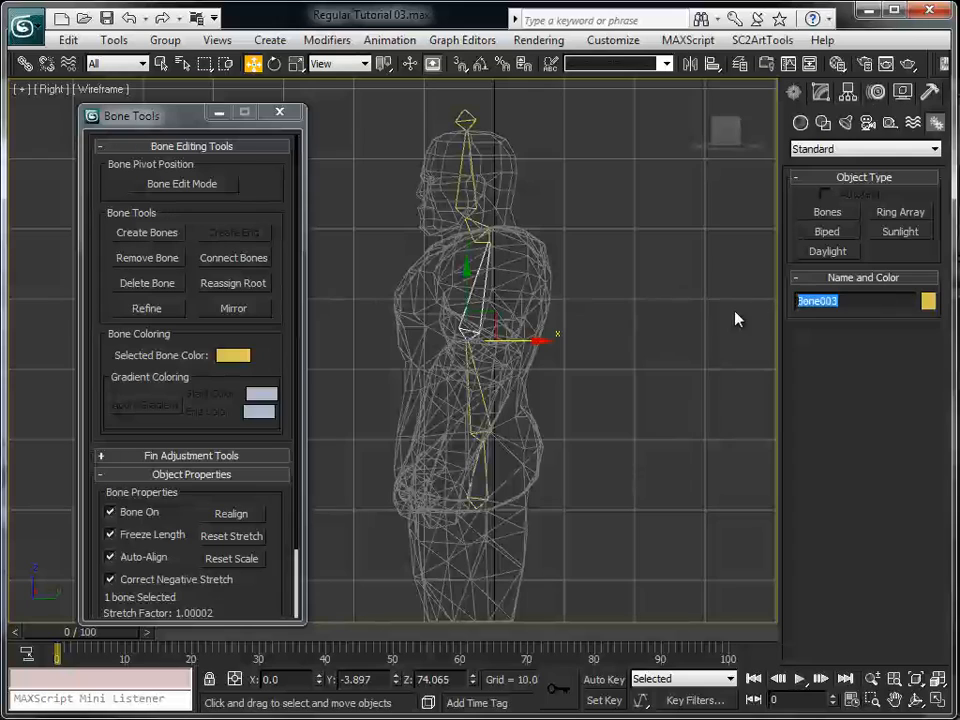
pyautogui.write('bone__Chest')
# Rename the neck bone as bone__Neck and the head bone as bone__Head
pyautogui.click(480, 230)
pyautogui.moveTo(863, 303); pyautogui.dragTo(673, 294)
pyautogui.write('bone__Neck')
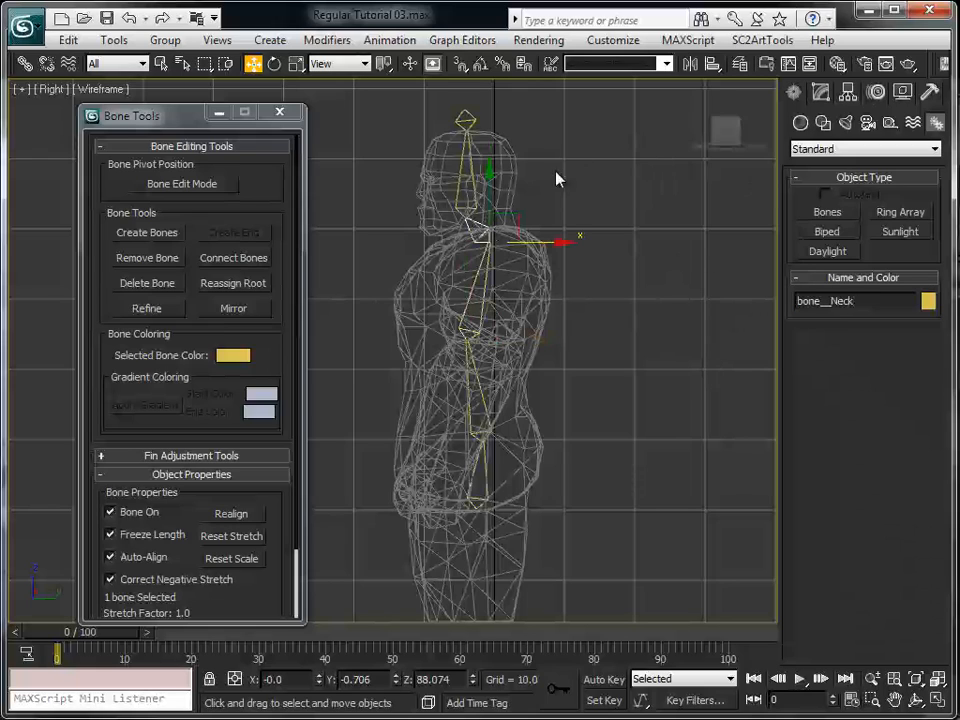
pyautogui.click(468, 178)
pyautogui.moveTo(866, 301); pyautogui.dragTo(727, 286)
pyautogui.write('bone__')
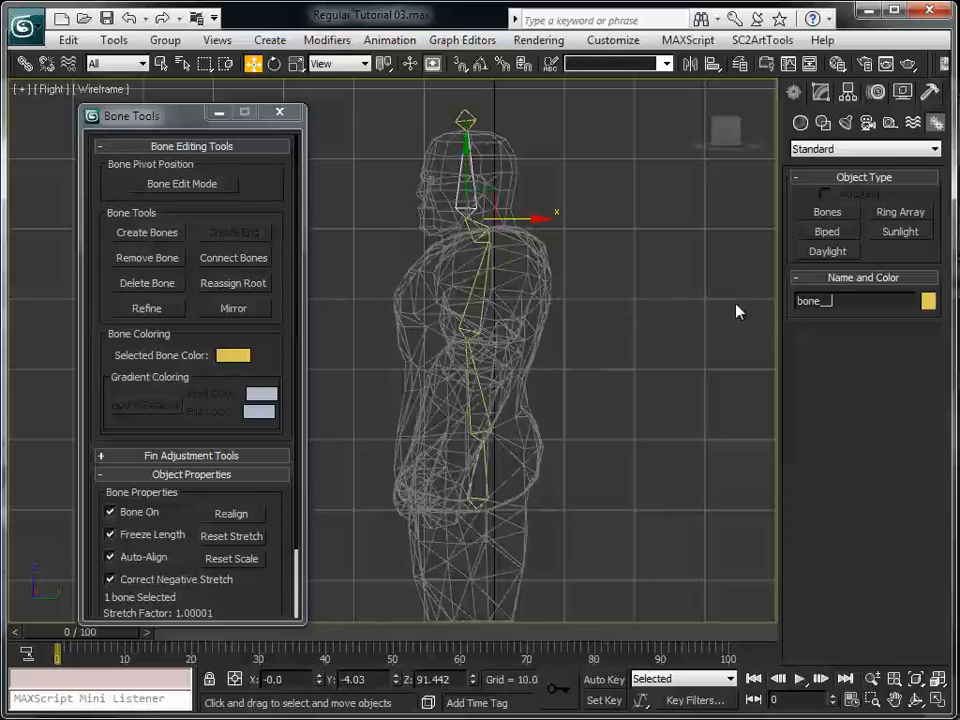
pyautogui.write('Head')
# Rename the small end bone above the head as bone__Head_TIP and deselect it
pyautogui.click(465, 118)
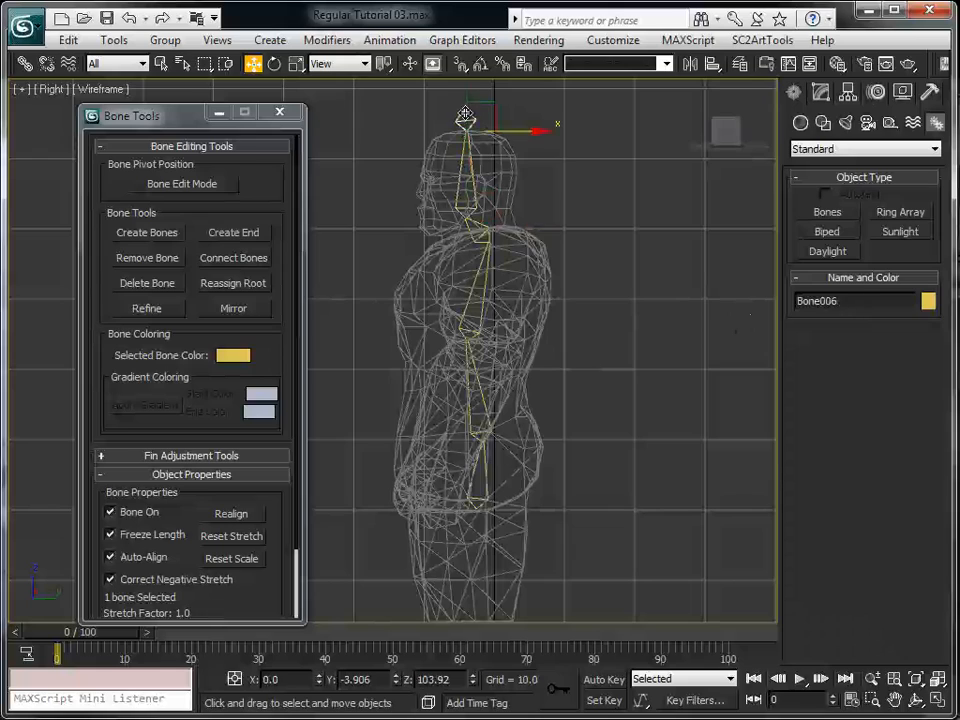
pyautogui.moveTo(847, 301); pyautogui.dragTo(746, 308)
pyautogui.rightClick(743, 308)
pyautogui.click(850, 300)
pyautogui.doubleClick(830, 300)
pyautogui.write('bone__Head')
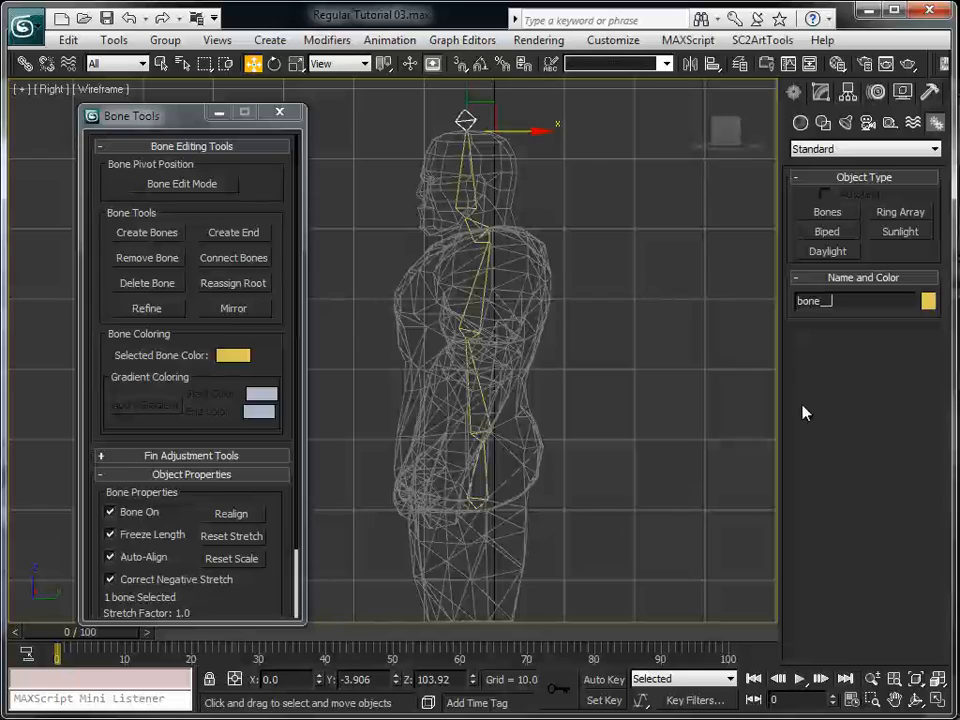
pyautogui.write('_TIP')
pyautogui.moveTo(860, 300); pyautogui.dragTo(884, 301)
pyautogui.click(600, 413)
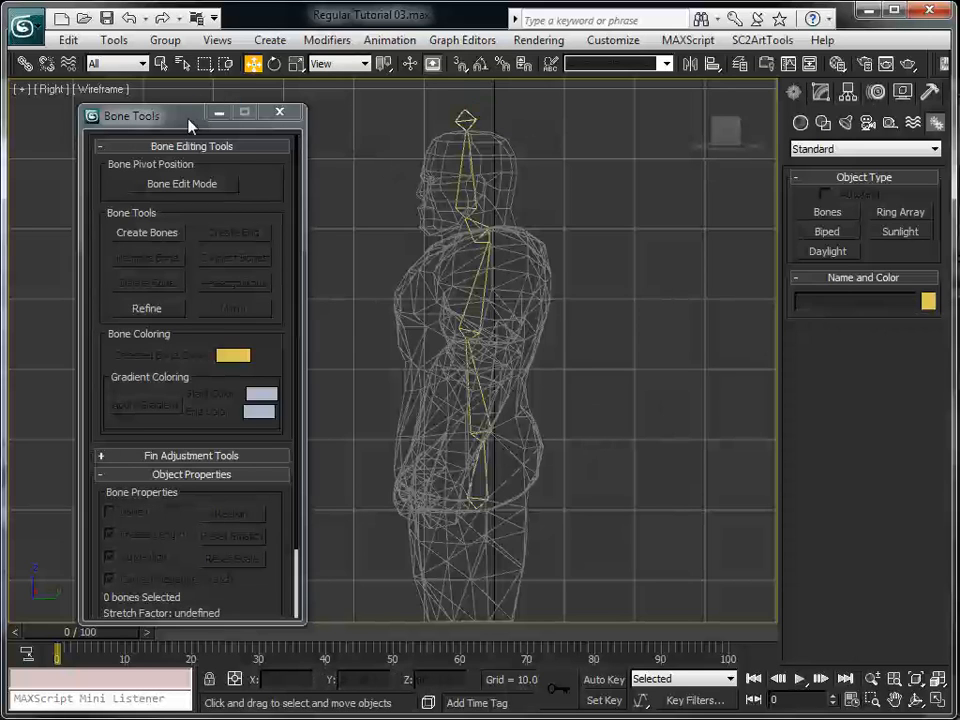
# Create a leg bone chain in the front view from the pelvis through hip and knee to the ankle, without an end bone
pyautogui.moveTo(190, 122); pyautogui.dragTo(146, 124)
pyautogui.click(935, 698)
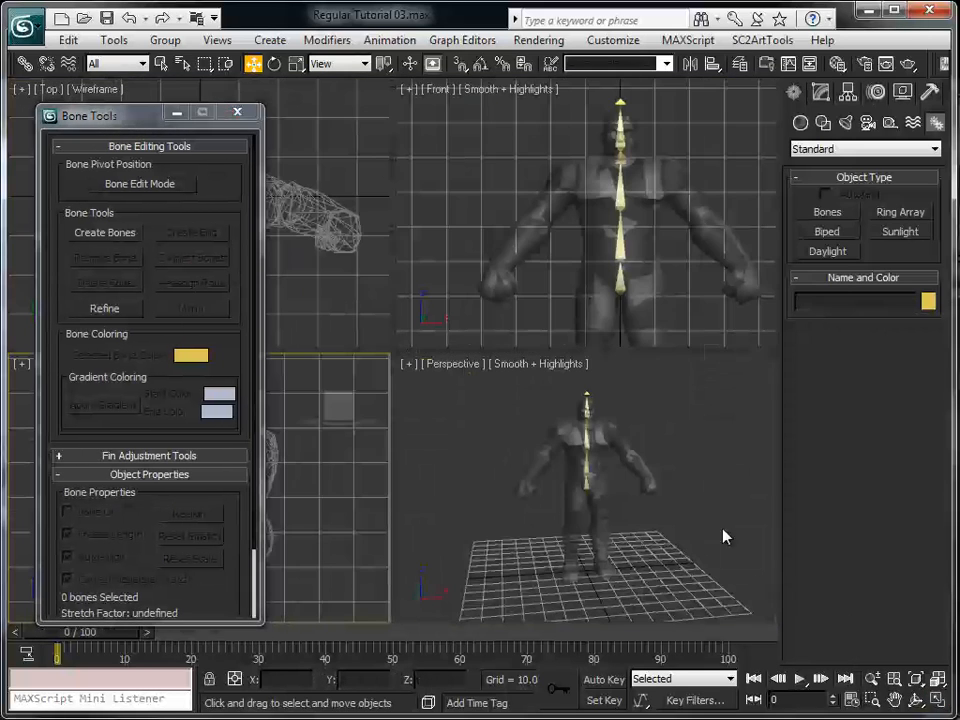
pyautogui.scroll(-2, 611, 230)
pyautogui.moveTo(612, 262); pyautogui.dragTo(571, 275, button='middle')
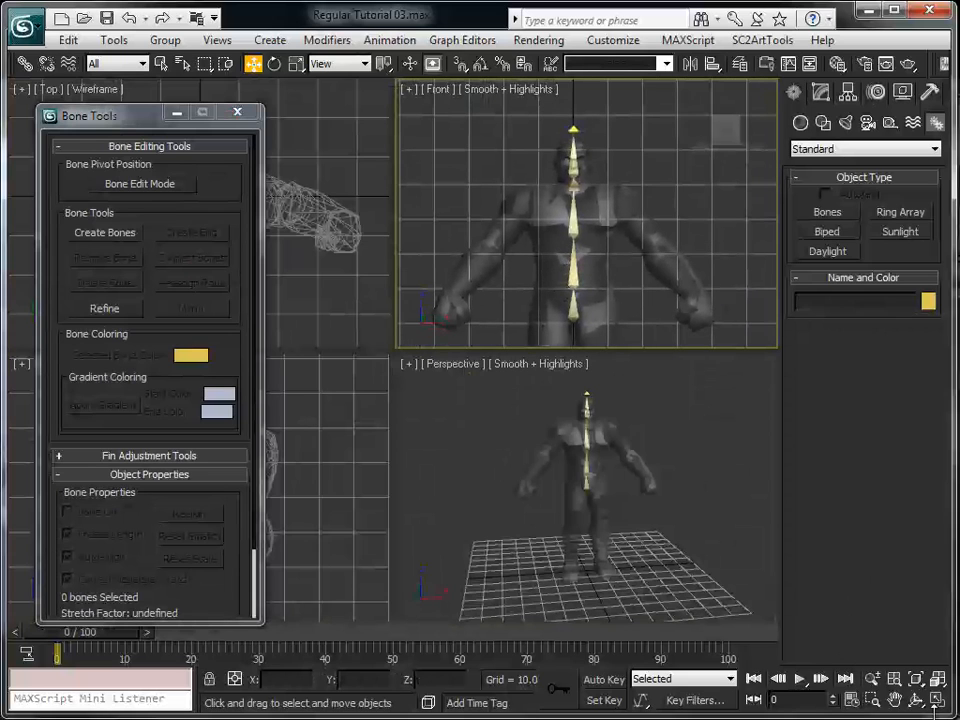
pyautogui.click(935, 698)
pyautogui.moveTo(480, 388); pyautogui.dragTo(526, 171, button='middle')
pyautogui.scroll(-2, 541, 195)
pyautogui.moveTo(547, 411); pyautogui.dragTo(505, 357, button='middle')
pyautogui.scroll(2, 554, 358)
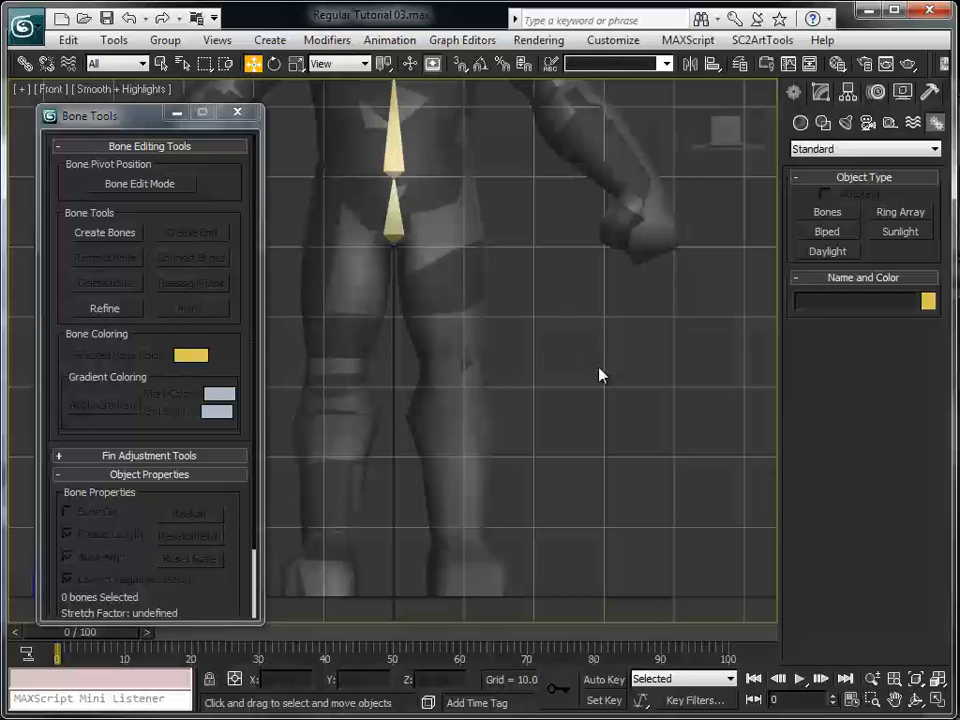
pyautogui.click(129, 231)
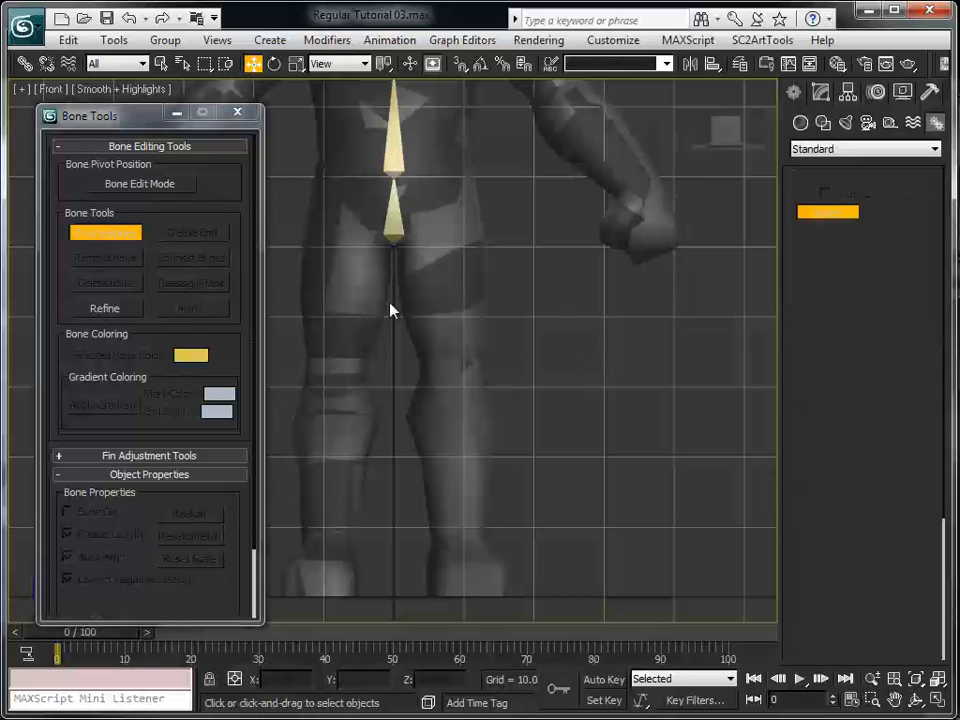
pyautogui.click(392, 192)
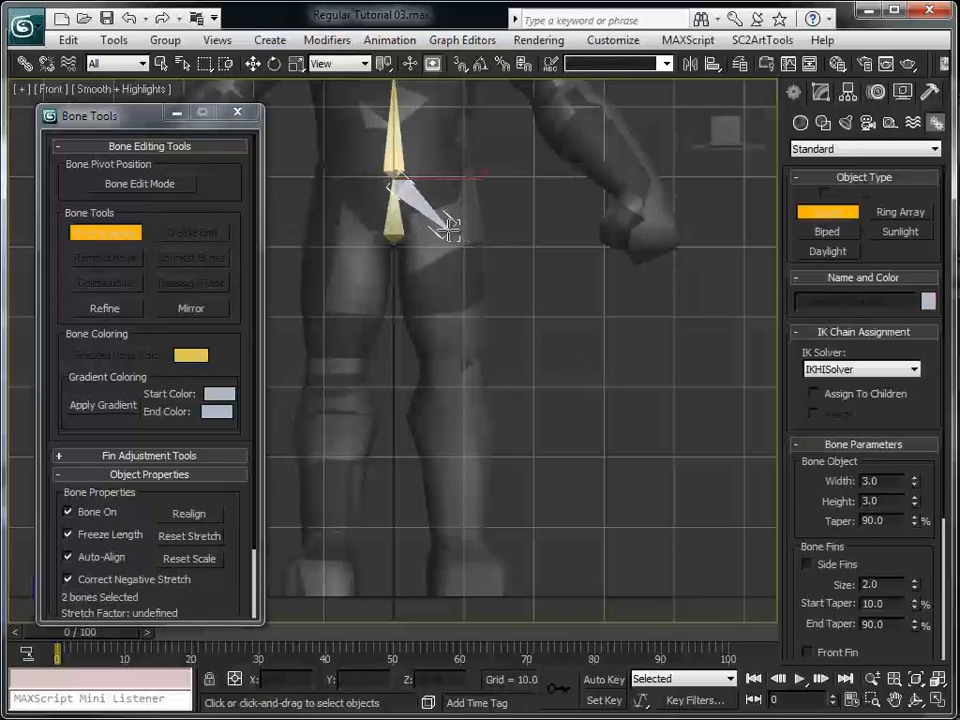
pyautogui.click(448, 230)
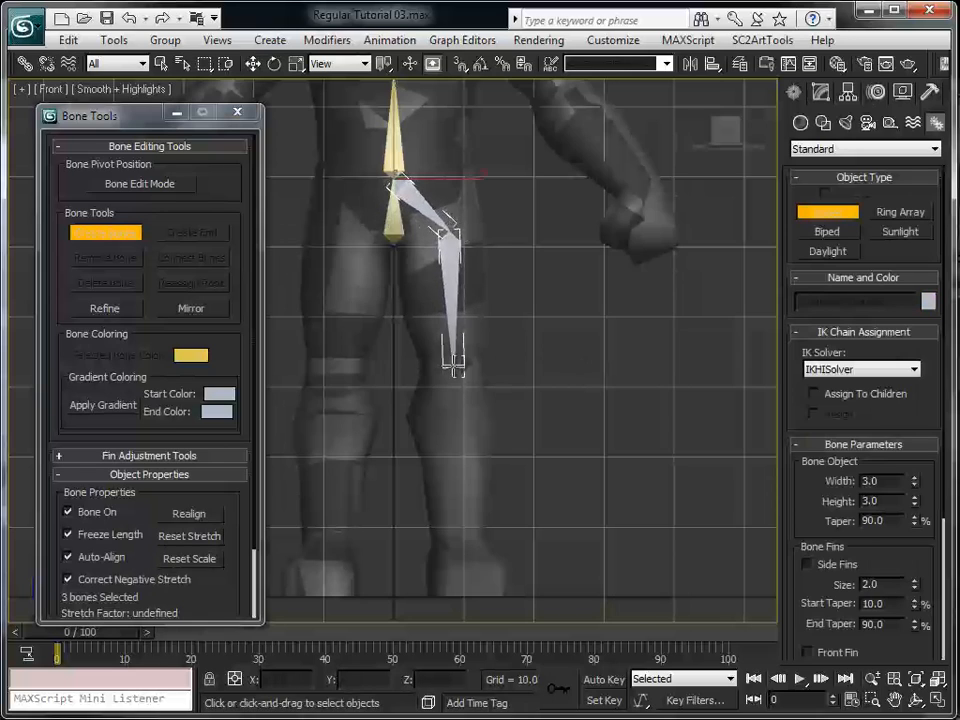
pyautogui.click(452, 371)
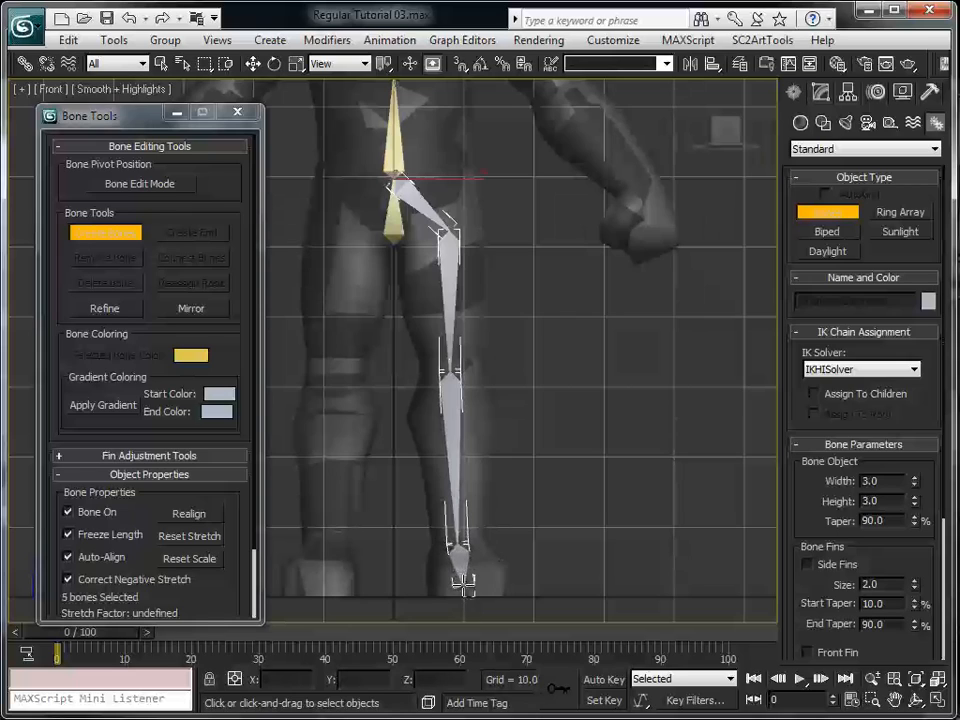
pyautogui.rightClick(457, 548)
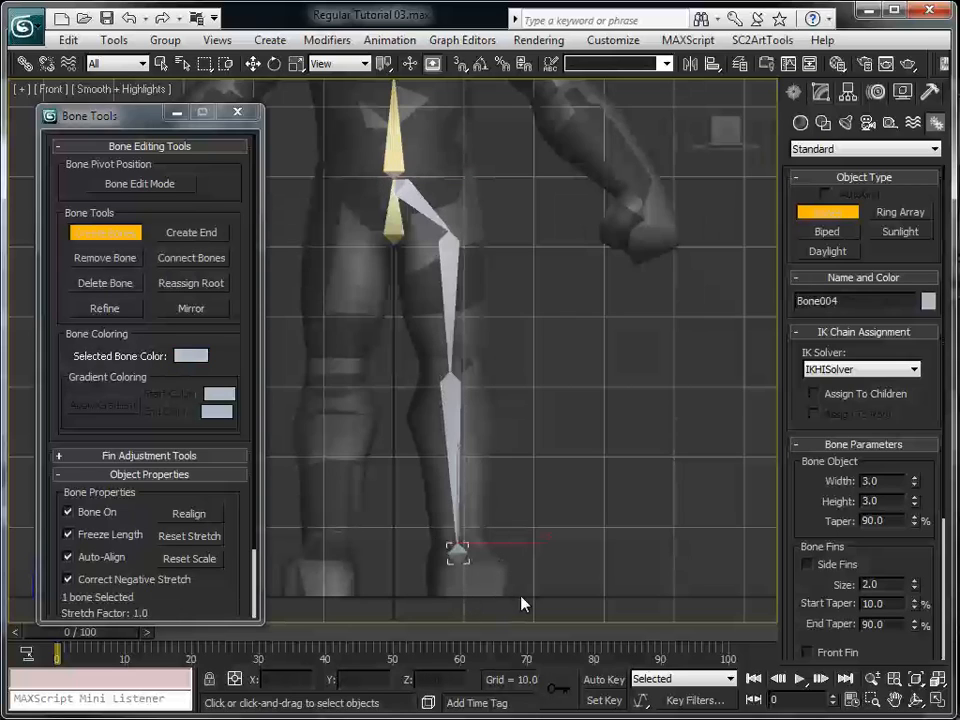
pyautogui.click(560, 575)
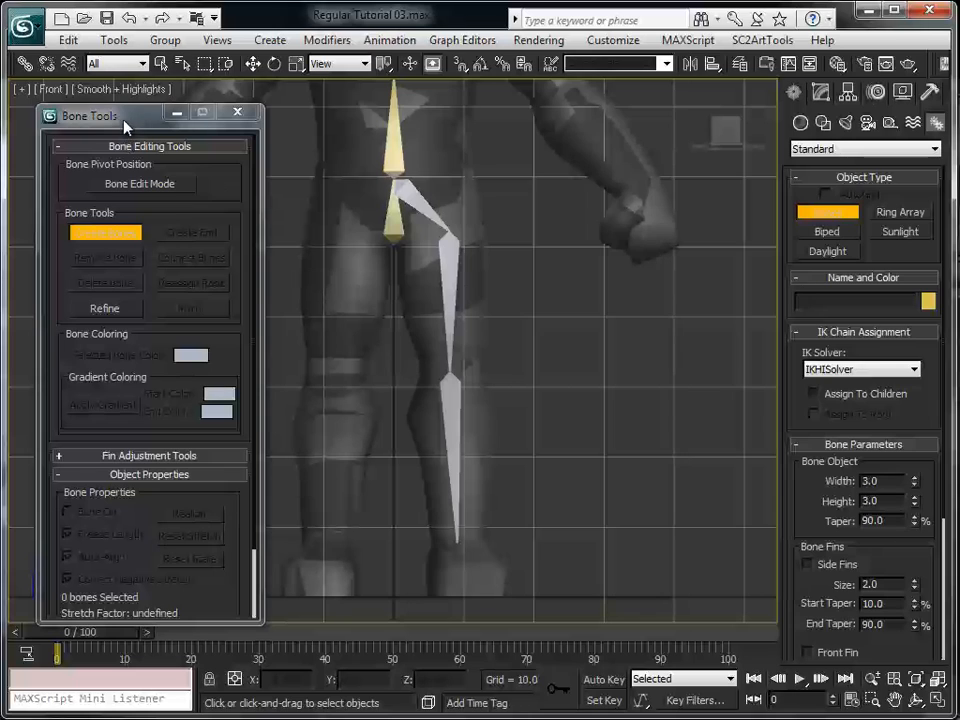
# Create foot and toe bones in the right view, continuing from the shin bone's ankle end to the toe tip with a small end bone
pyautogui.click(936, 703)
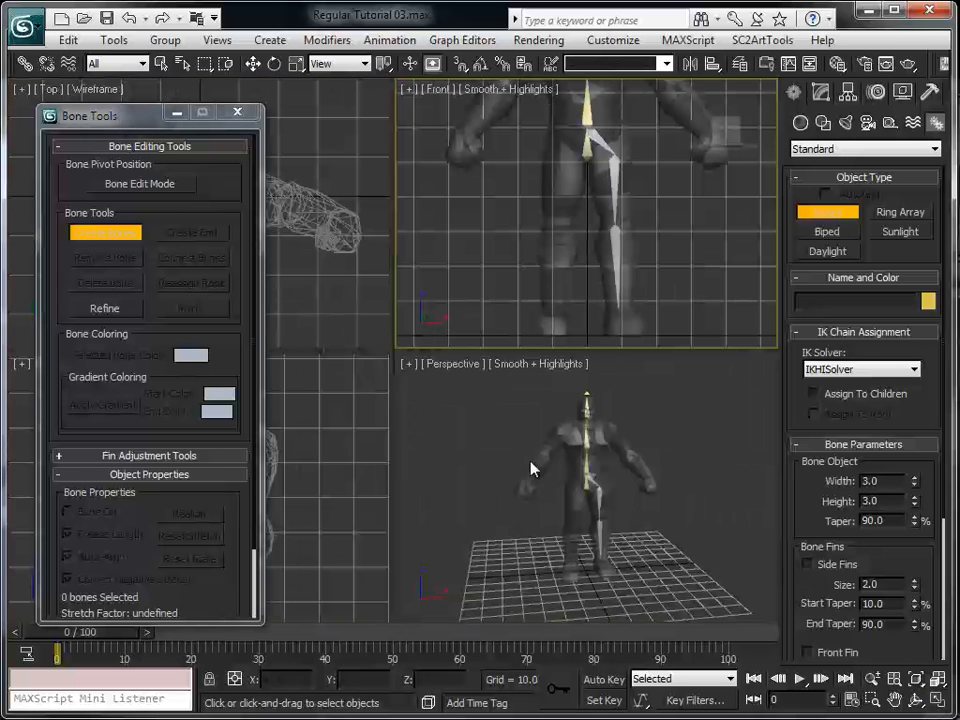
pyautogui.click(937, 702)
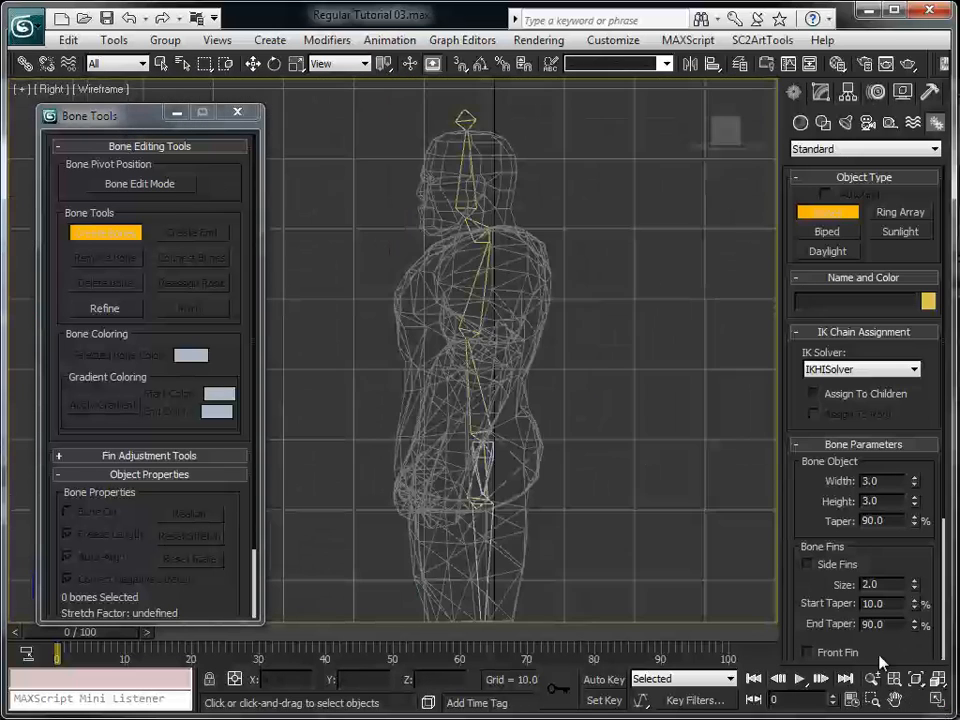
pyautogui.moveTo(346, 561); pyautogui.dragTo(418, 214, button='middle')
pyautogui.scroll(5, 579, 471)
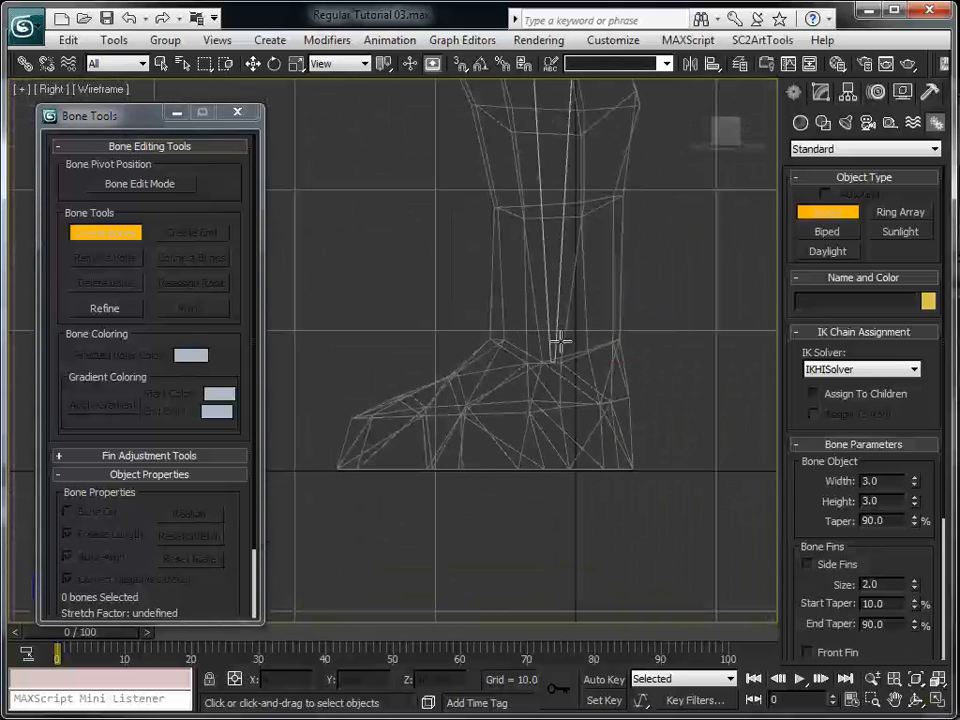
pyautogui.click(555, 362)
pyautogui.click(543, 392)
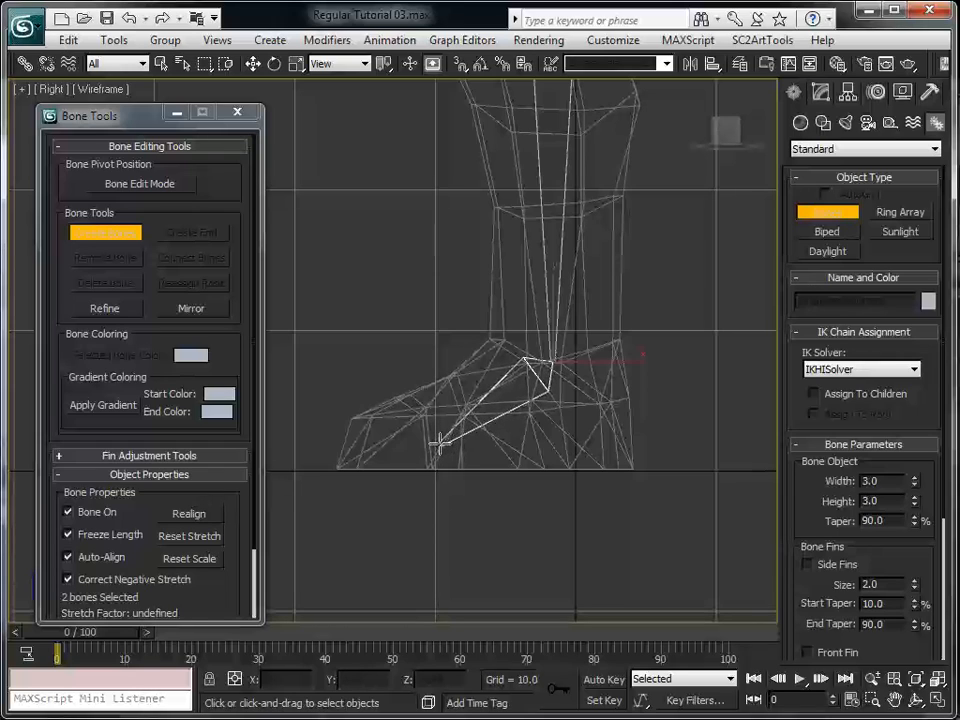
pyautogui.click(440, 443)
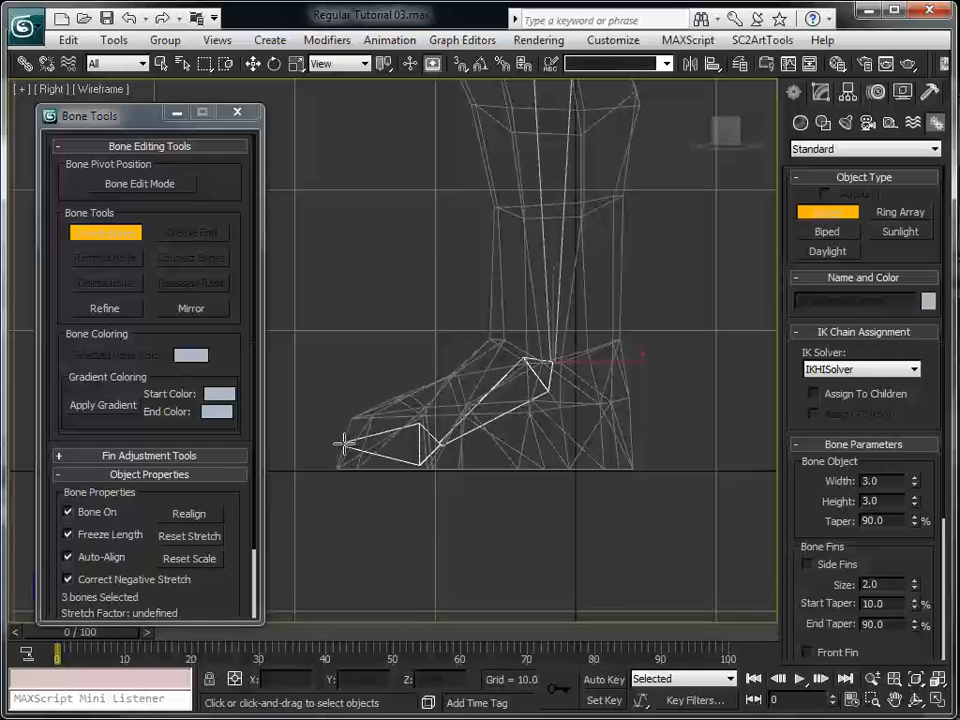
pyautogui.click(342, 443)
pyautogui.rightClick(300, 443)
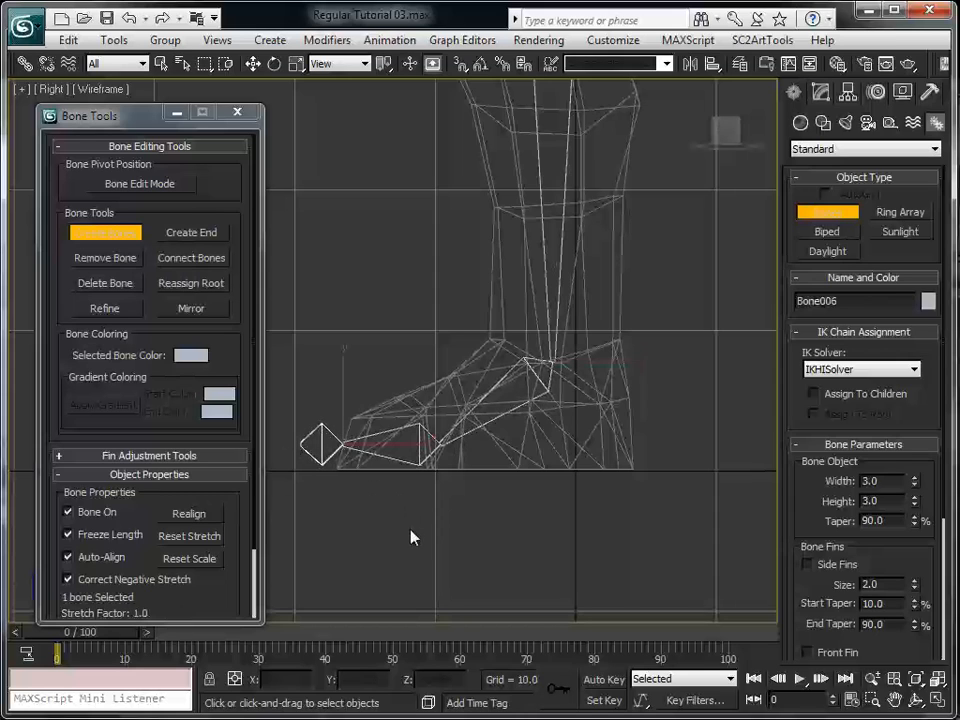
# Select the whole leg chain from the hip bone down in the front view, colour it green and deselect it
pyautogui.moveTo(652, 373); pyautogui.dragTo(662, 452, button='middle')
pyautogui.press('f')
pyautogui.scroll(-5, 587, 436)
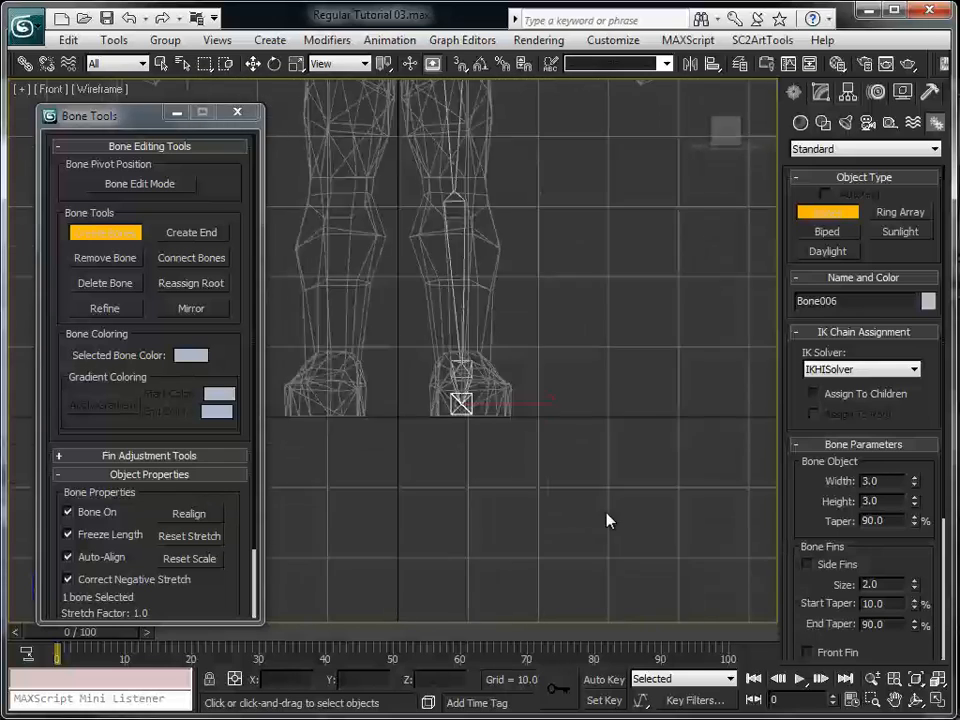
pyautogui.rightClick(564, 416)
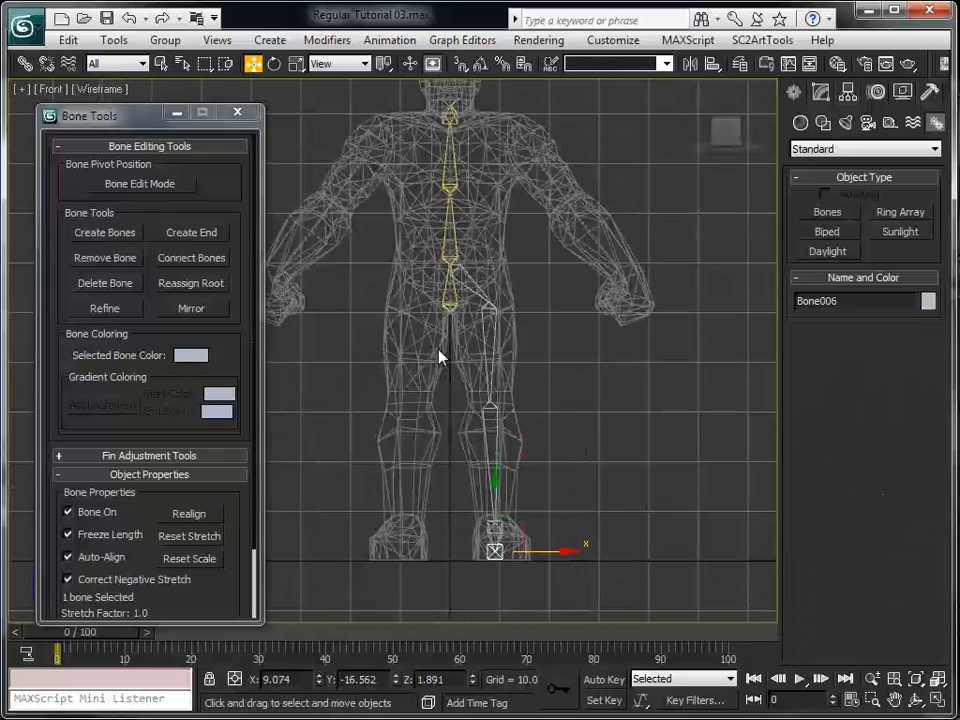
pyautogui.doubleClick(476, 281)
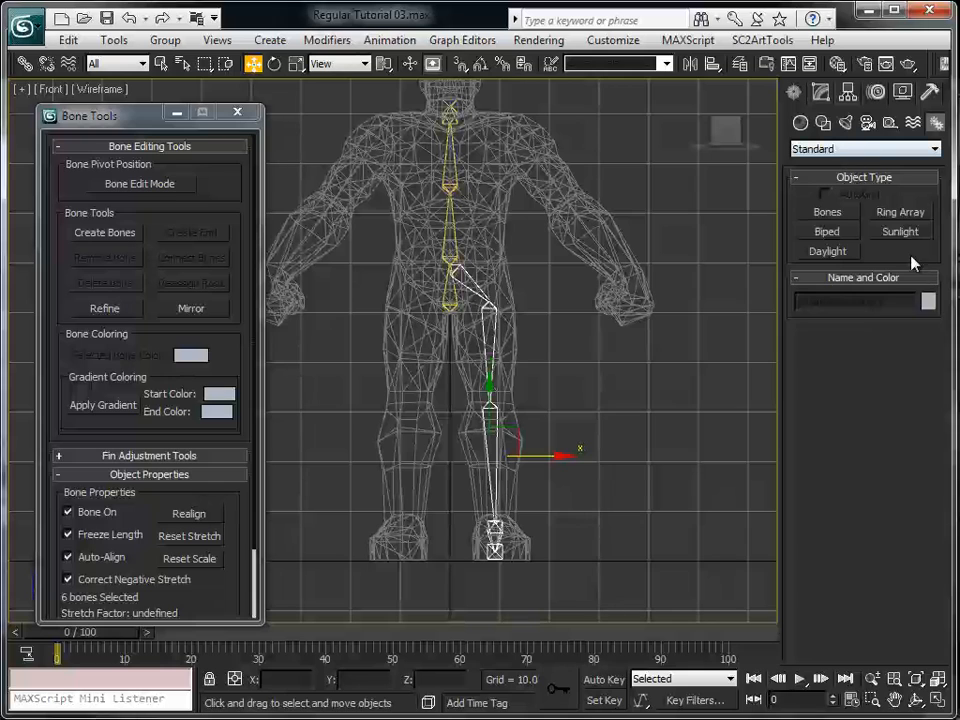
pyautogui.click(928, 300)
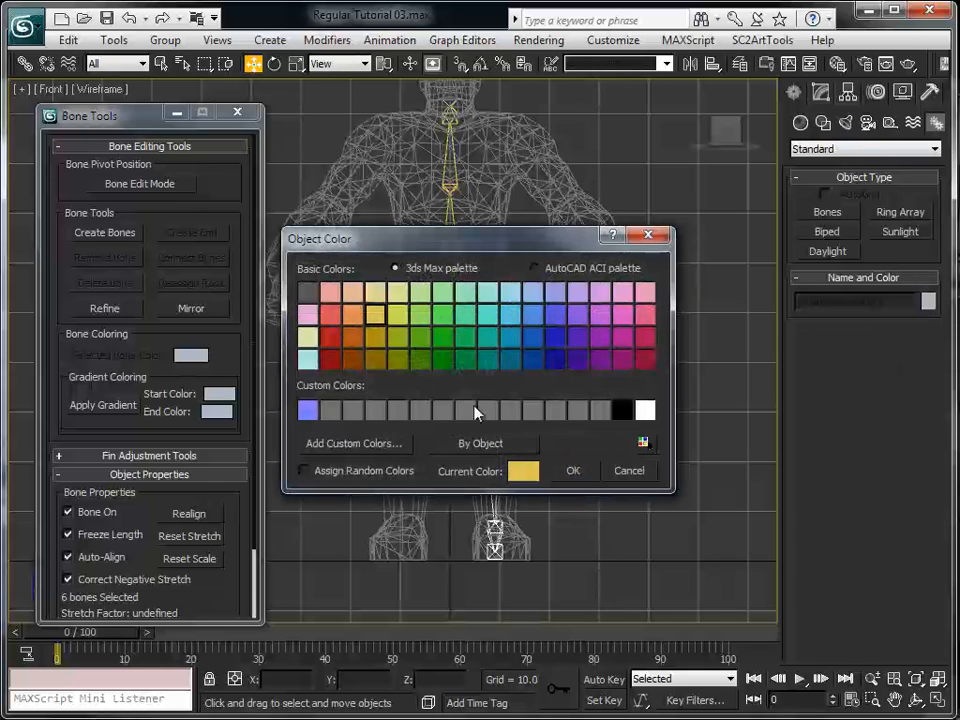
pyautogui.click(442, 337)
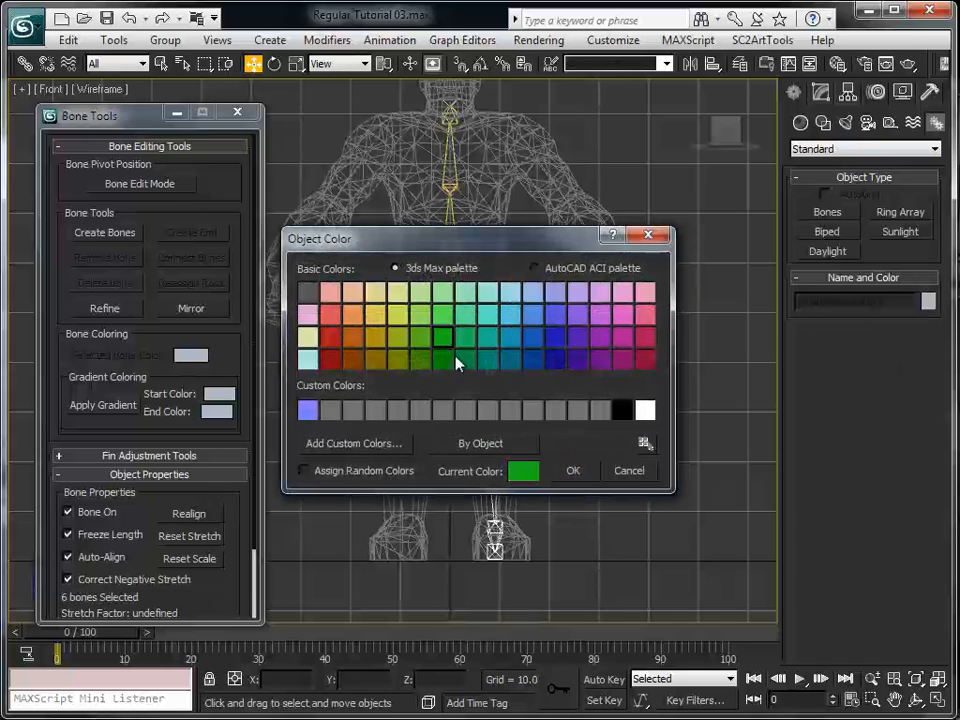
pyautogui.click(570, 472)
pyautogui.click(575, 465)
pyautogui.moveTo(566, 454)
pyautogui.mouseDown(button='middle')
pyautogui.moveTo(554, 418)
pyautogui.moveTo(556, 470)
pyautogui.mouseUp(button='middle')
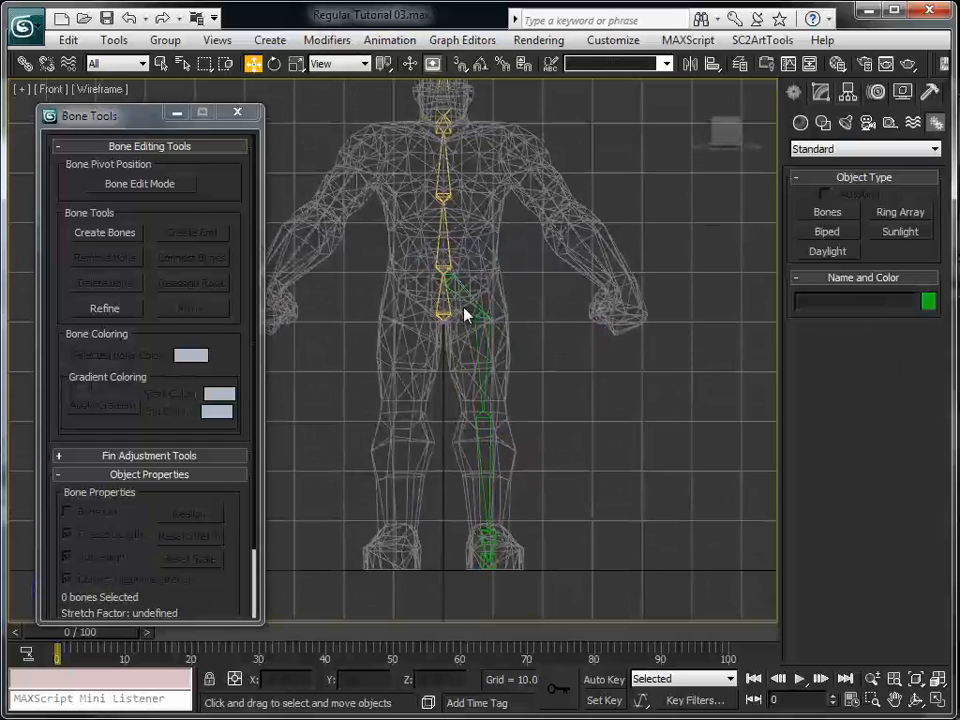
# Rename the hip bone as bone_Left_Hip and copy its bone_Left_ prefix for reuse
pyautogui.click(468, 292)
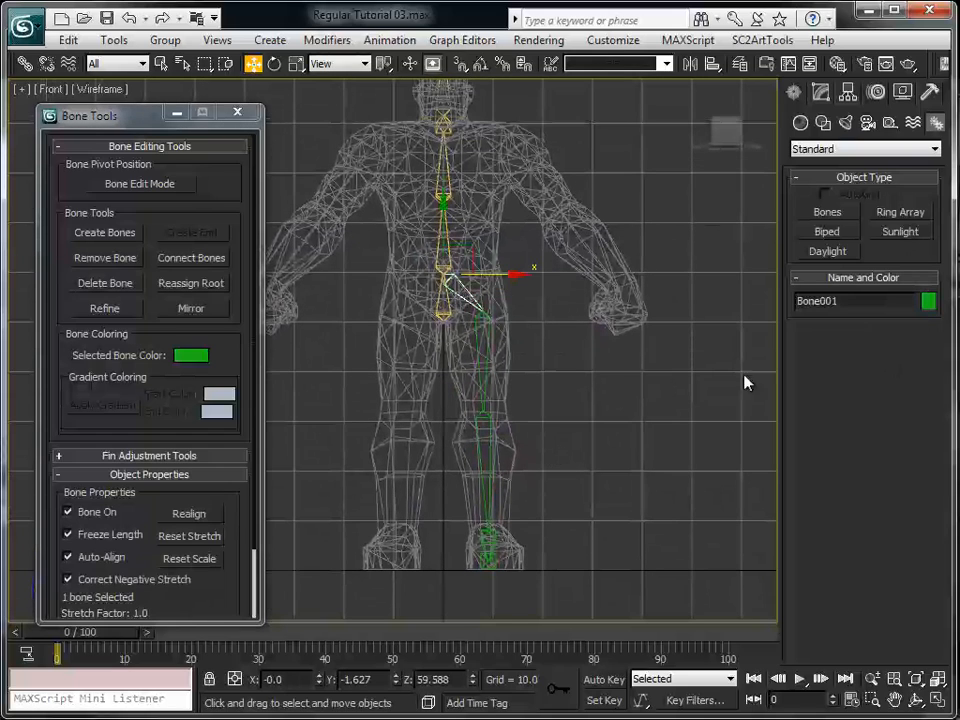
pyautogui.doubleClick(846, 302)
pyautogui.write('b')
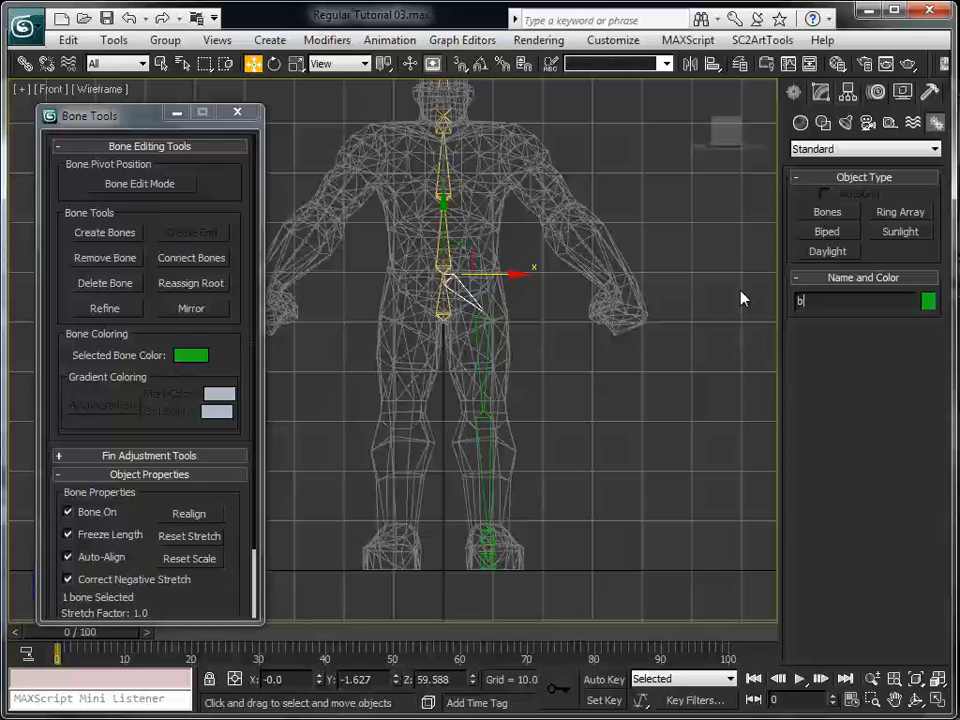
pyautogui.write('one_LEFT')
pyautogui.press('BackSpace')
pyautogui.press('BackSpace')
pyautogui.press('BackSpace')
pyautogui.write('eft_Hip')
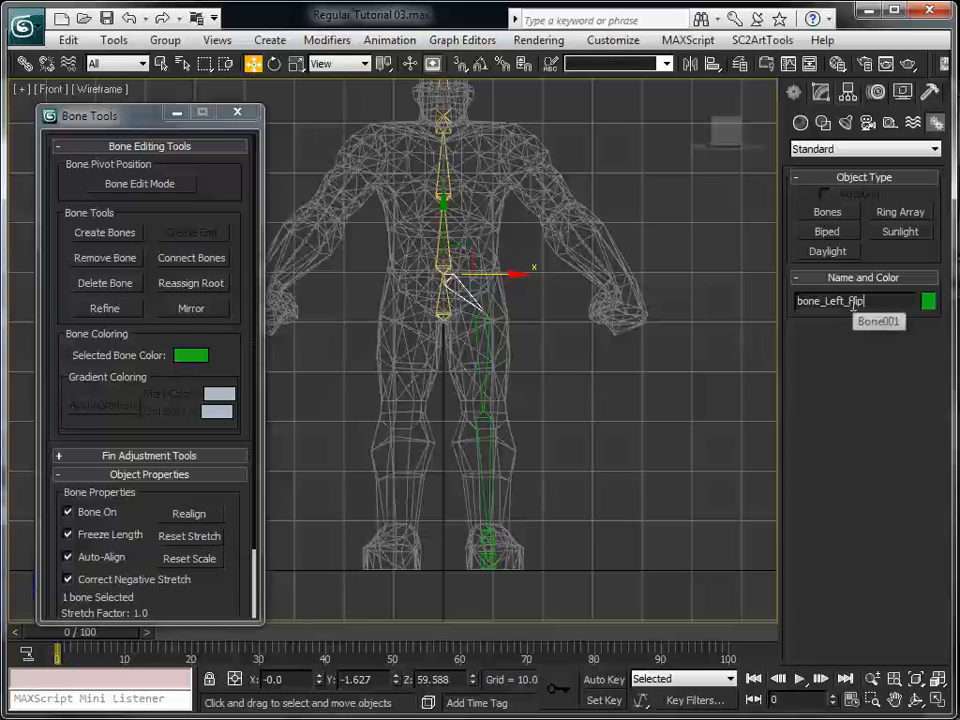
pyautogui.moveTo(849, 301); pyautogui.dragTo(737, 297)
pyautogui.hotkey('ctrl', 'c')
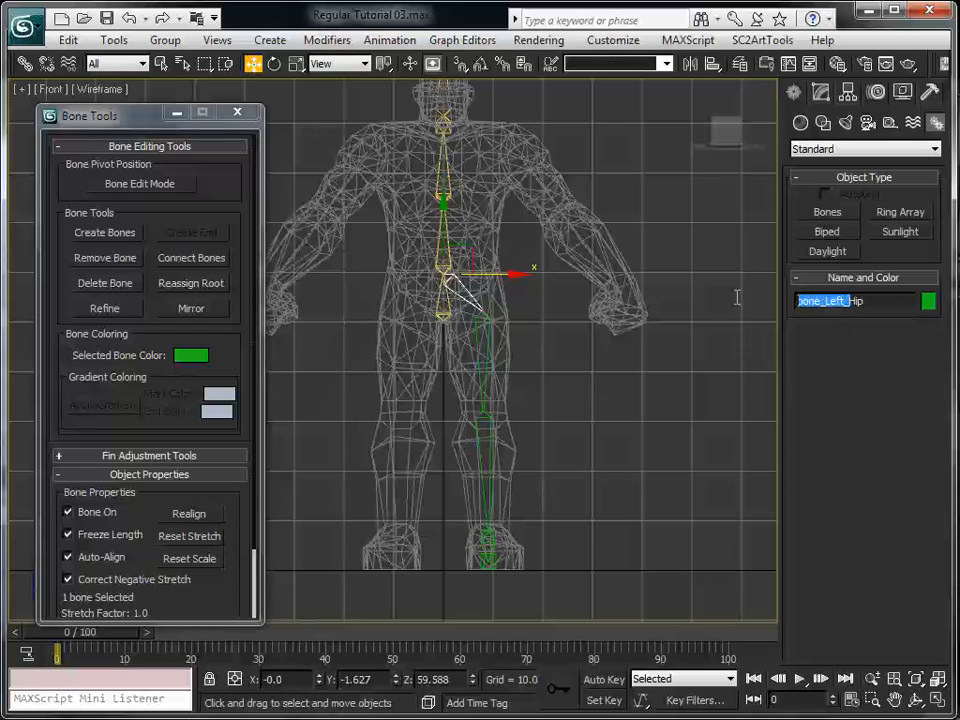
# Rename the thigh bone using the bone_Left_ prefix, and rename the shin bone as bone_Left_Calf
pyautogui.click(488, 357)
pyautogui.moveTo(838, 301); pyautogui.dragTo(795, 287)
pyautogui.hotkey('ctrl', 'v')
pyautogui.write('Tig')
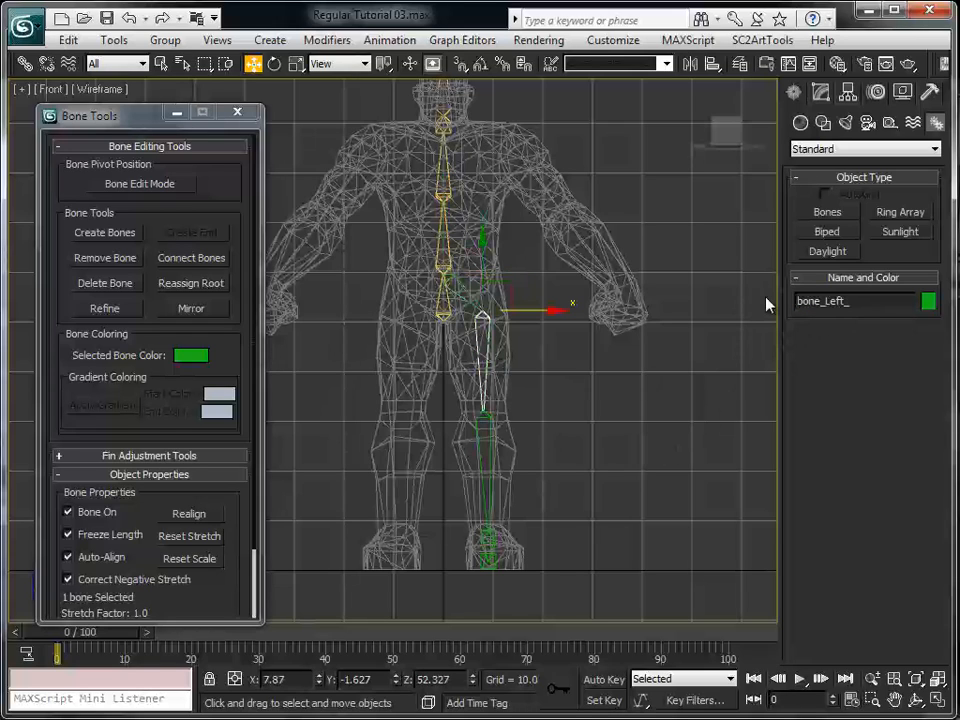
pyautogui.write('h')
pyautogui.click(488, 440)
pyautogui.doubleClick(852, 310)
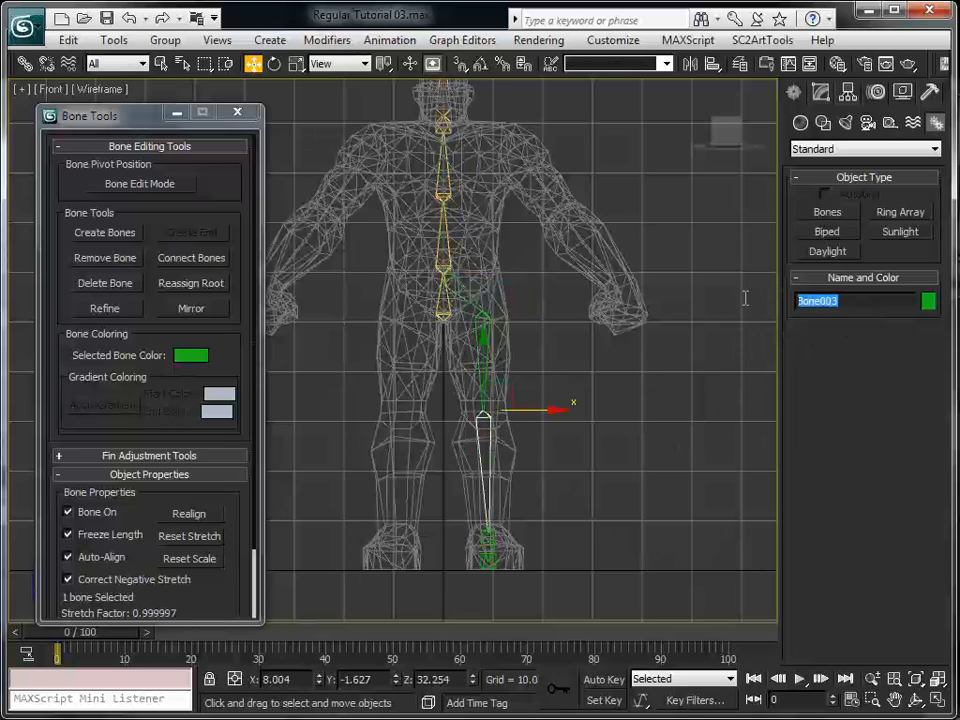
pyautogui.hotkey('ctrl', 'v')
pyautogui.write('Calf')
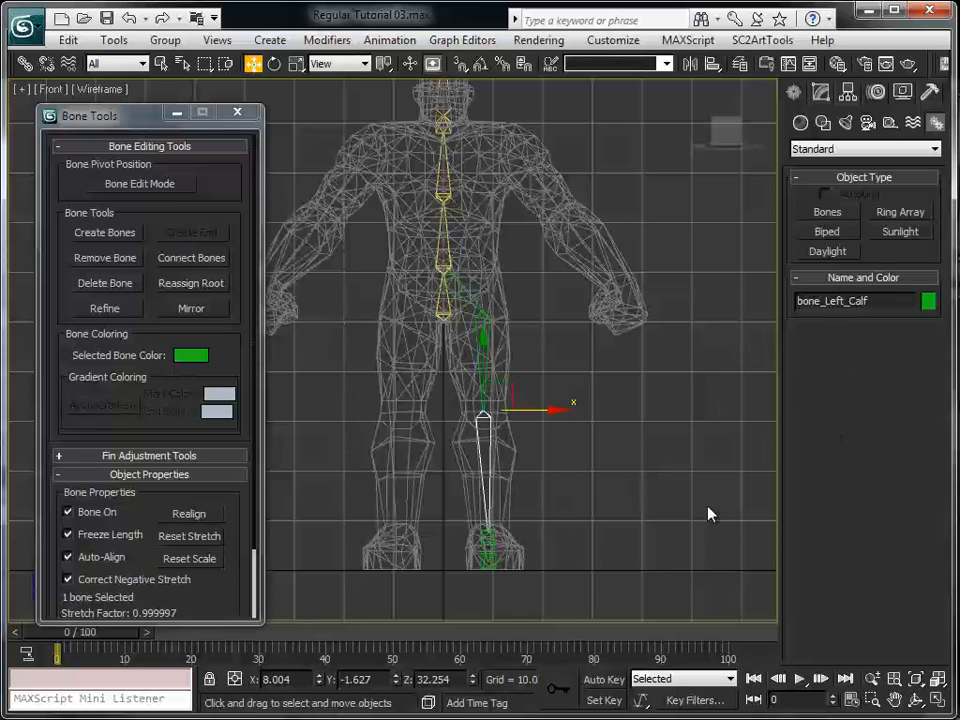
# Deselect the calf bone, change the wireframe front viewport to the Right view and maximize it on the lower leg
pyautogui.hotkey('alt', 'w')
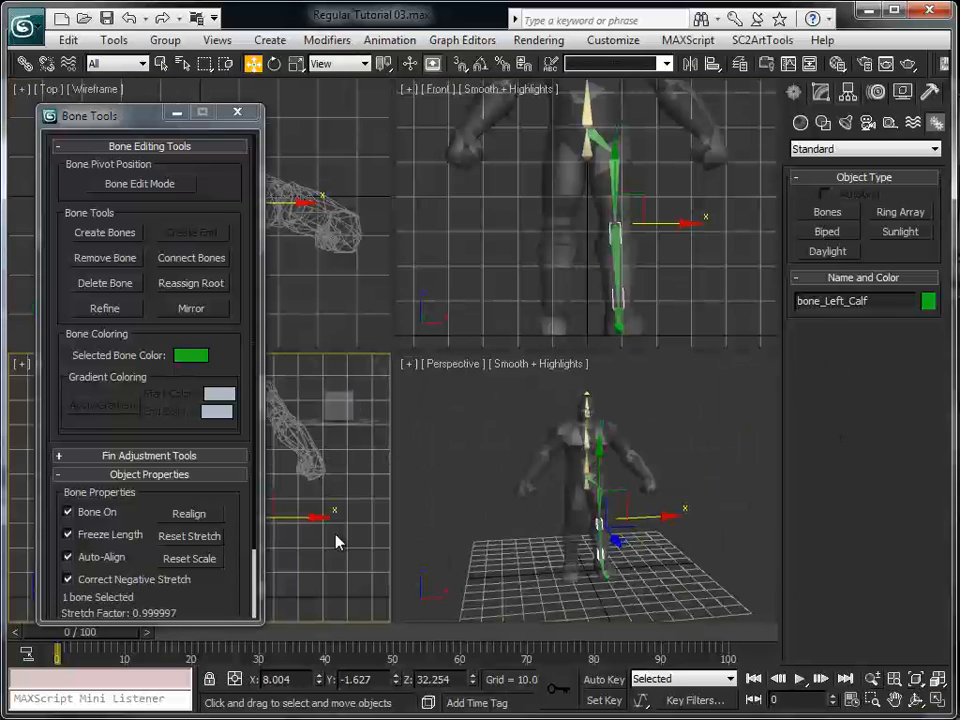
pyautogui.click(343, 558)
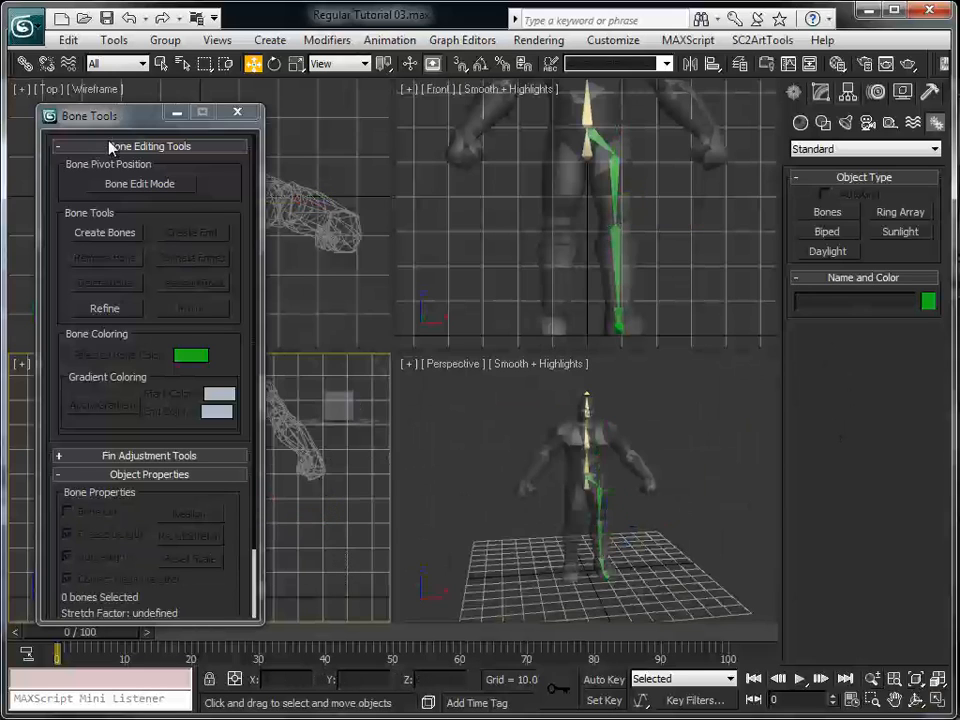
pyautogui.moveTo(110, 116); pyautogui.dragTo(315, 104)
pyautogui.click(47, 367)
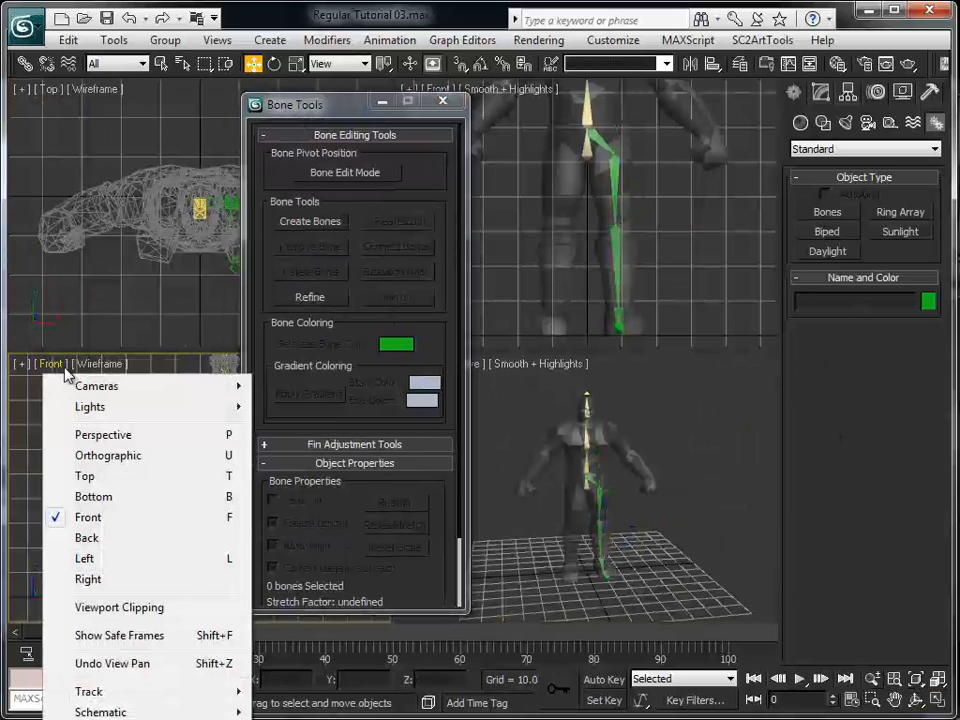
pyautogui.click(114, 579)
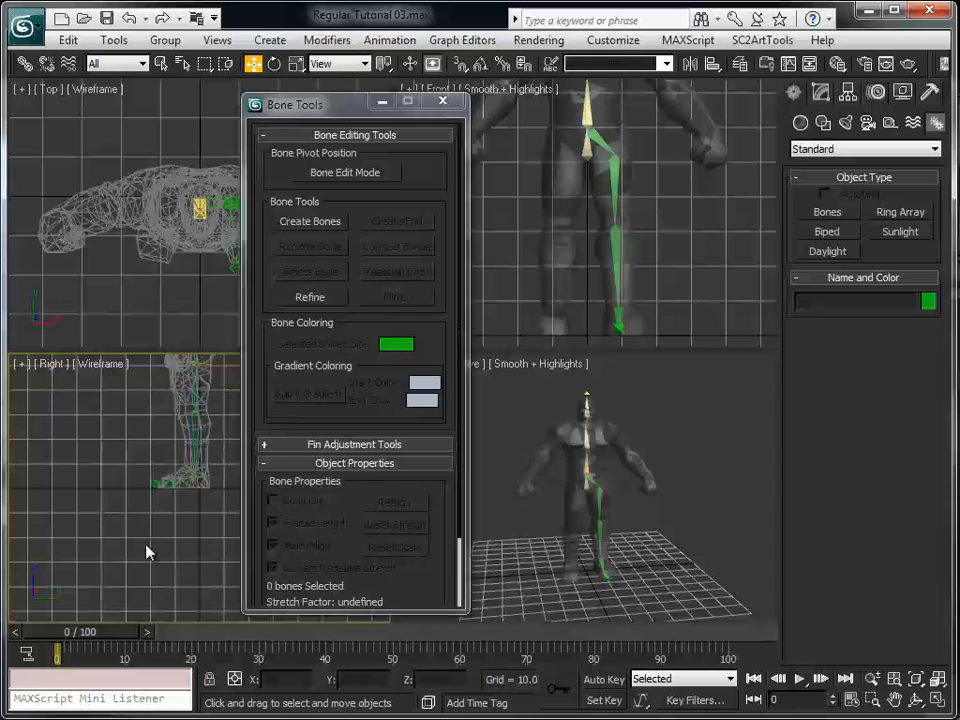
pyautogui.click(932, 681)
pyautogui.moveTo(377, 101); pyautogui.dragTo(179, 113)
pyautogui.moveTo(556, 298); pyautogui.dragTo(660, 397, button='middle')
pyautogui.scroll(2, 632, 414)
pyautogui.moveTo(621, 442); pyautogui.dragTo(567, 394, button='middle')
# Rename the foot bone below the ankle as bone_Left_Foot and deselect it
pyautogui.click(466, 415)
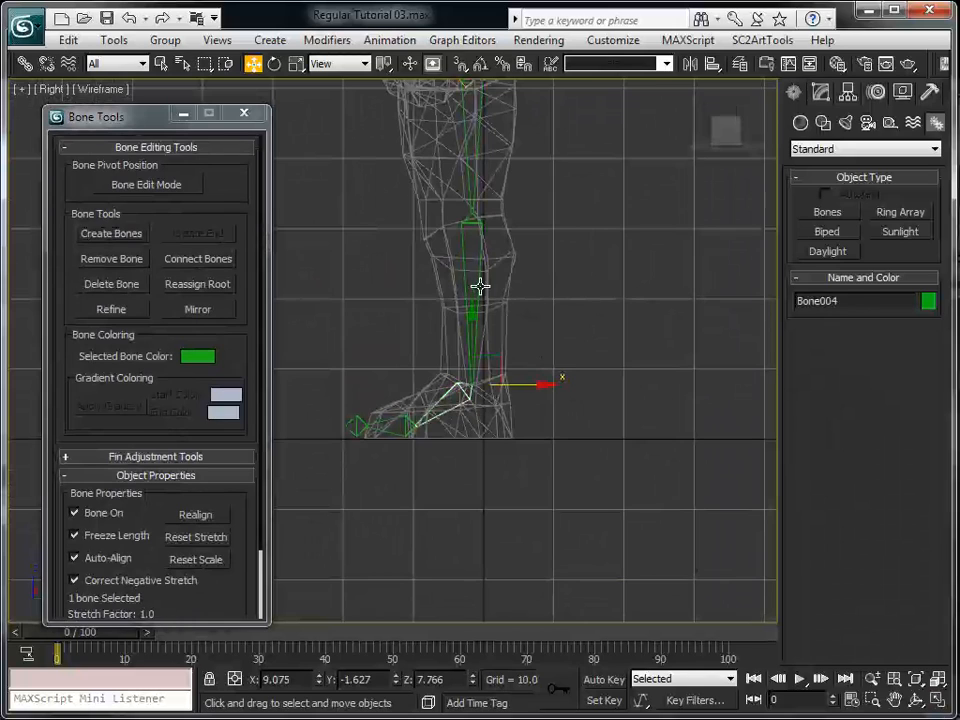
pyautogui.click(480, 287)
pyautogui.click(444, 413)
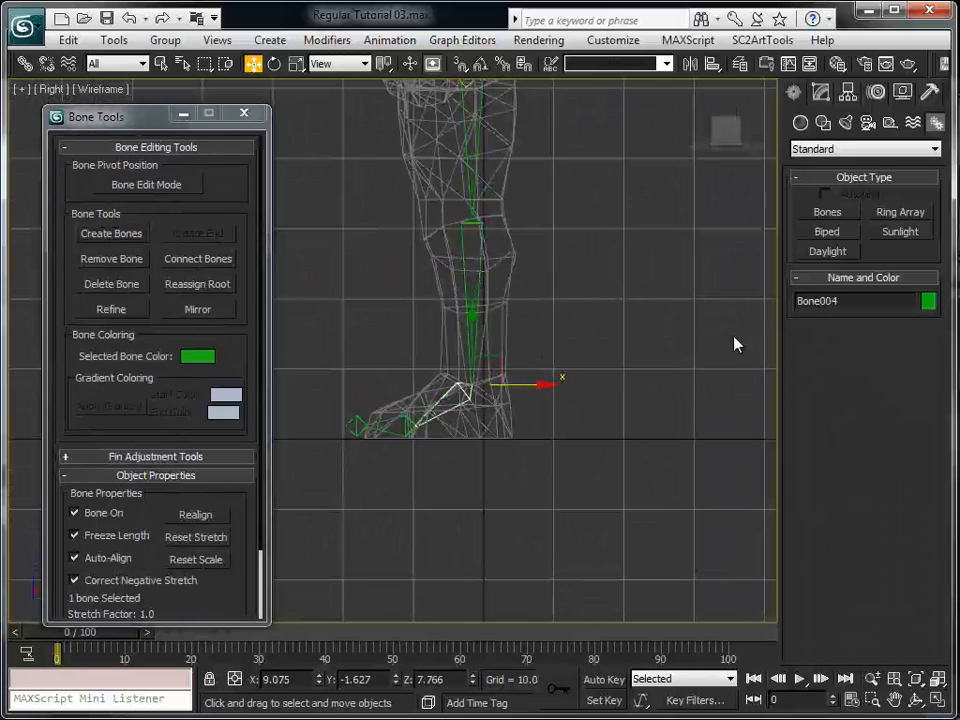
pyautogui.doubleClick(881, 302)
pyautogui.write('bone_Left_Foot')
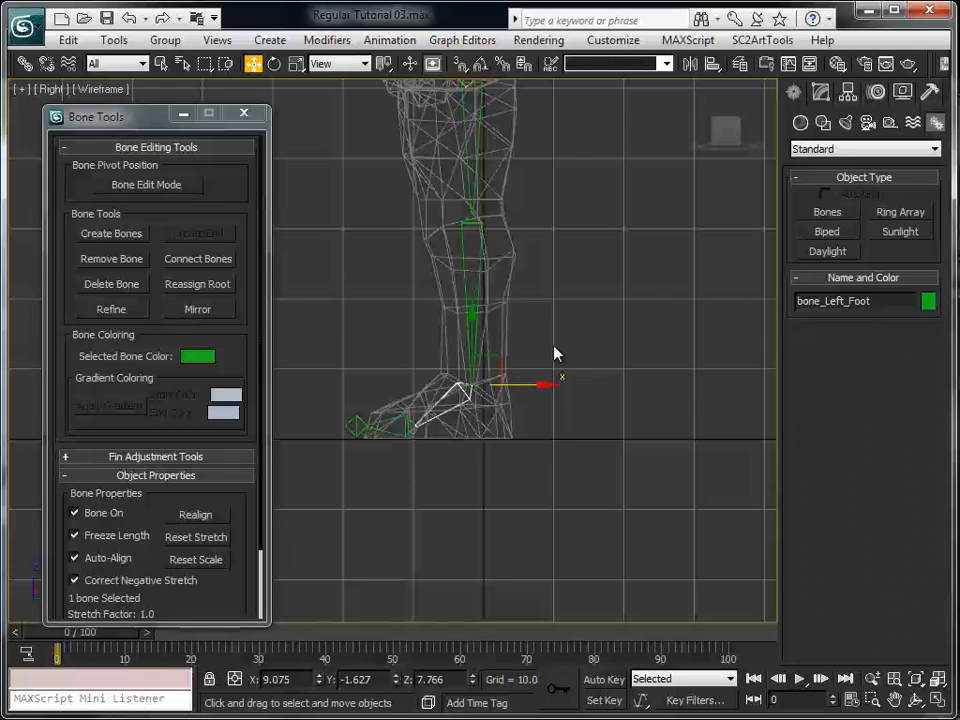
pyautogui.click(586, 350)
# Rename the toe bone at the front of the left foot as bone_Left_Toos
pyautogui.click(392, 425)
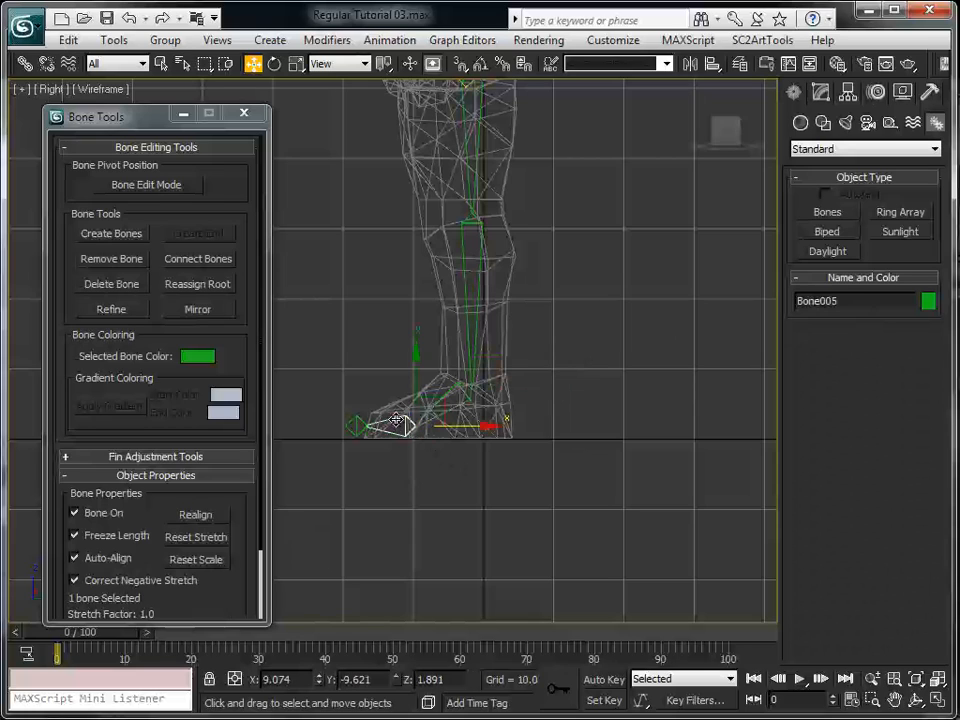
pyautogui.doubleClick(830, 301)
pyautogui.write('bone_Left_')
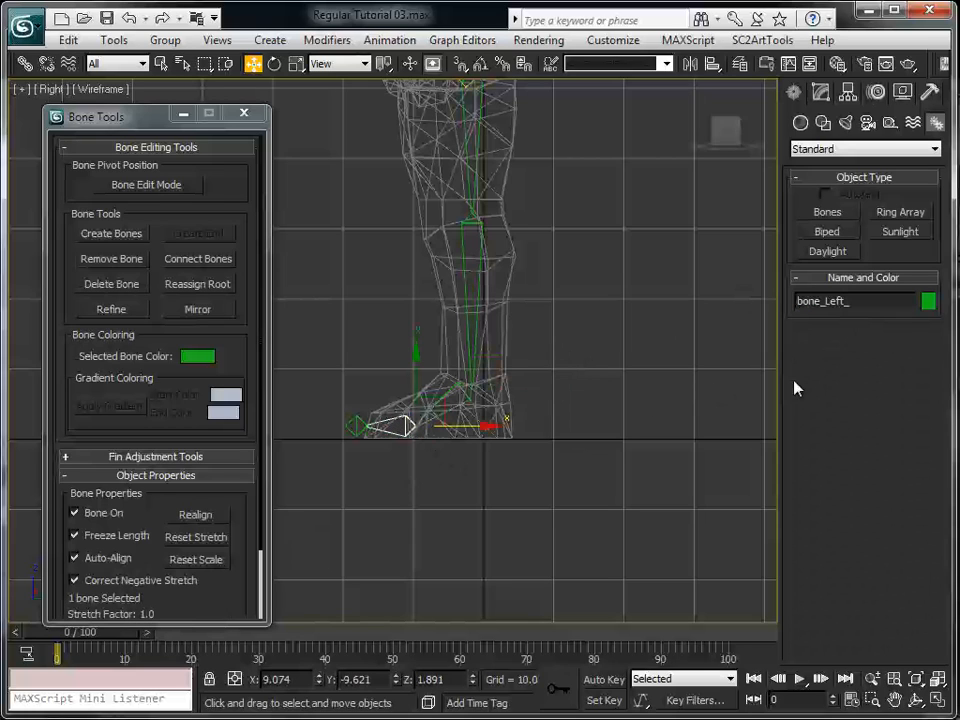
pyautogui.write('Toos')
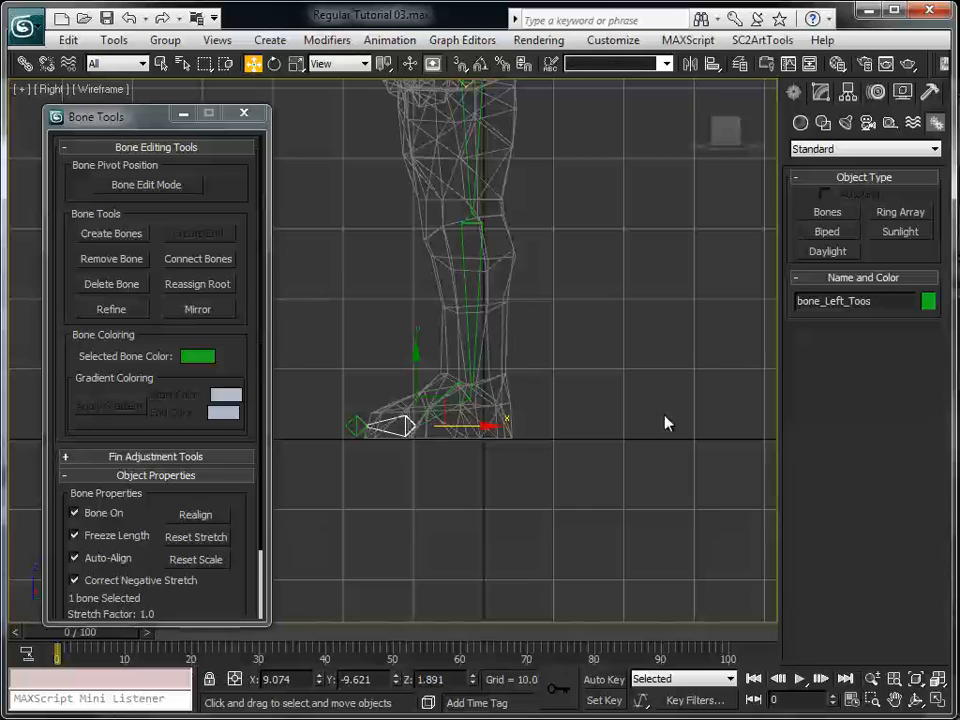
# Rename the end bone ahead of the toes as bone_Left_Toos_TIP and deselect it
pyautogui.click(390, 430)
pyautogui.doubleClick(859, 301)
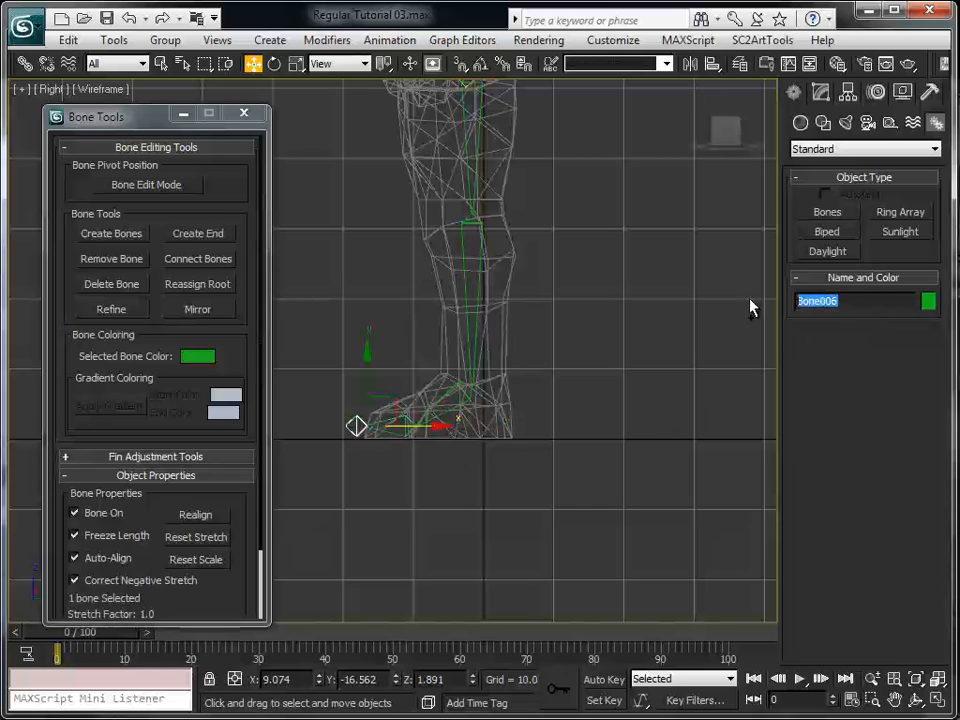
pyautogui.write('bone_Left_Toos_TIP')
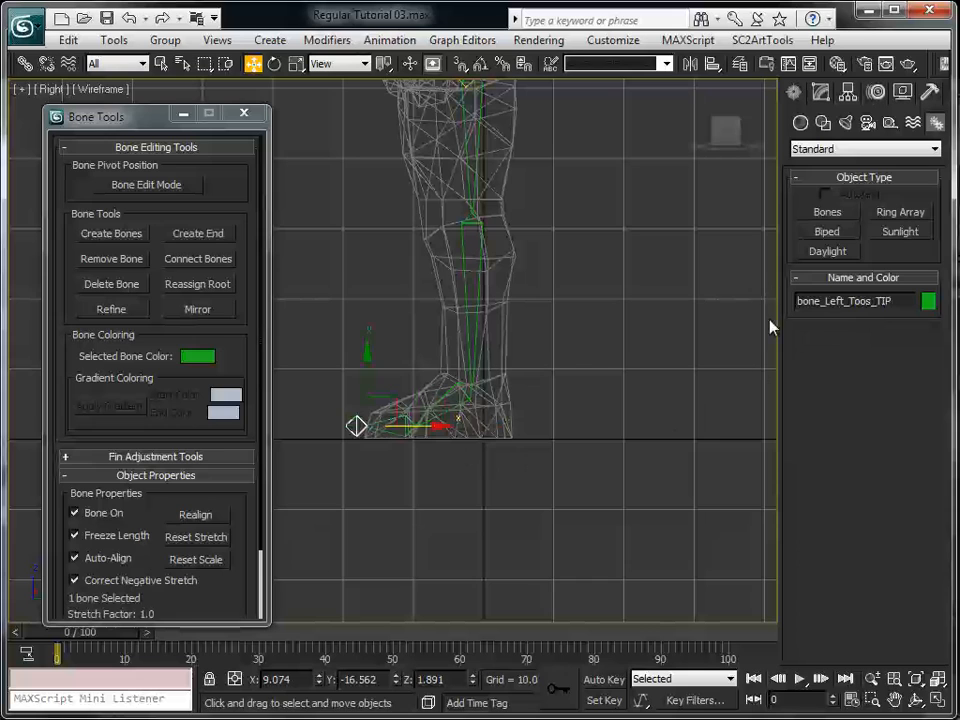
pyautogui.click(697, 501)
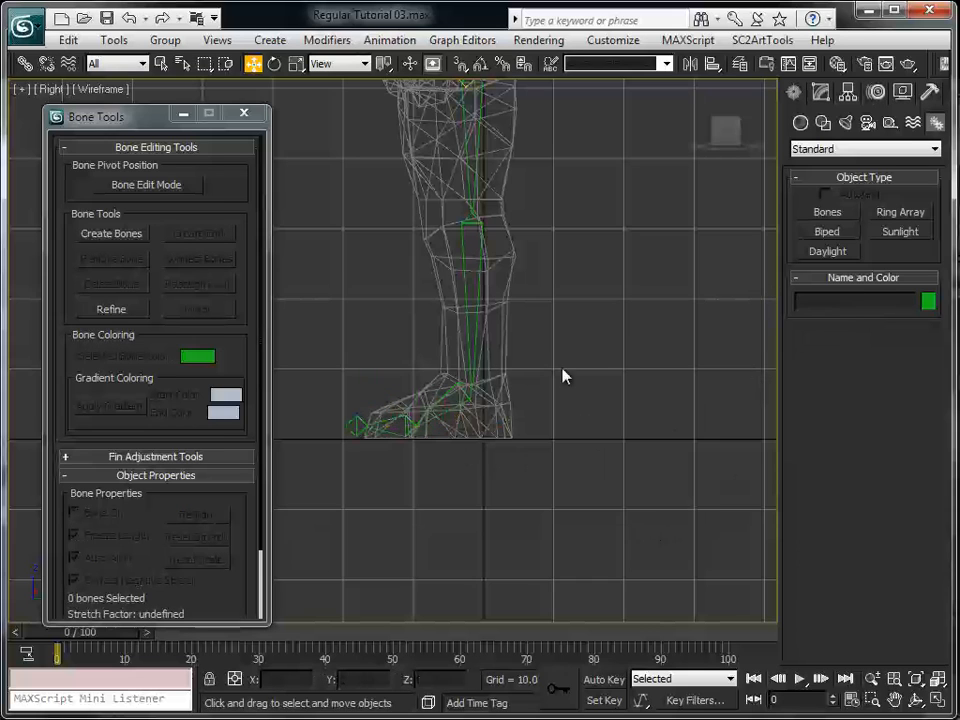
# Enable Bone Edit Mode and shift the left thigh and calf pivots toward the front of the leg in the Right view
pyautogui.moveTo(564, 377); pyautogui.dragTo(538, 425, button='middle')
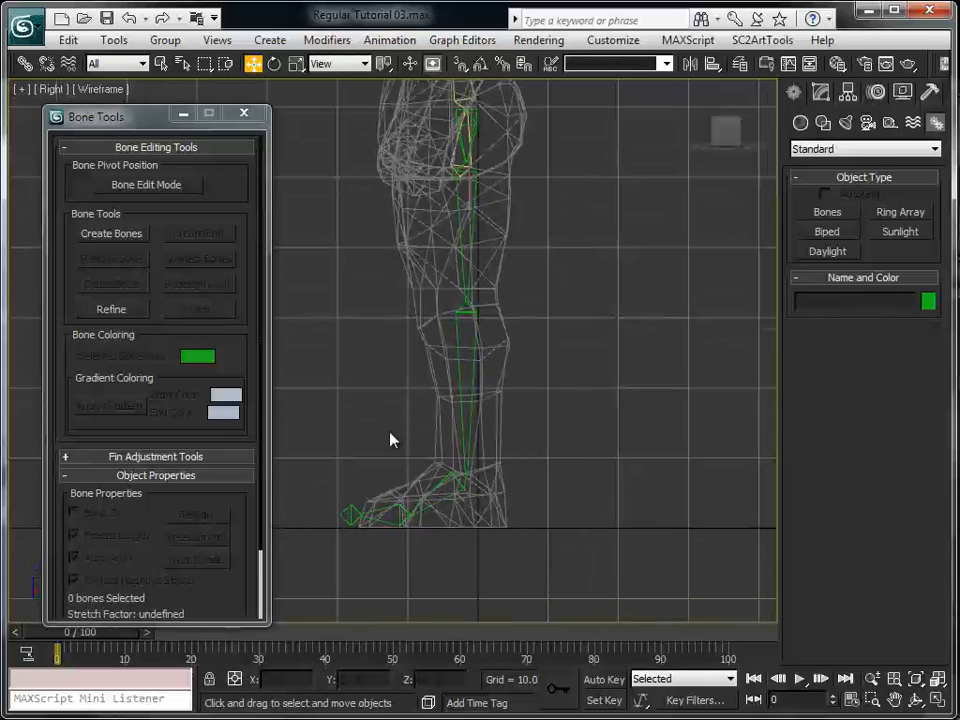
pyautogui.moveTo(142, 120); pyautogui.dragTo(122, 115)
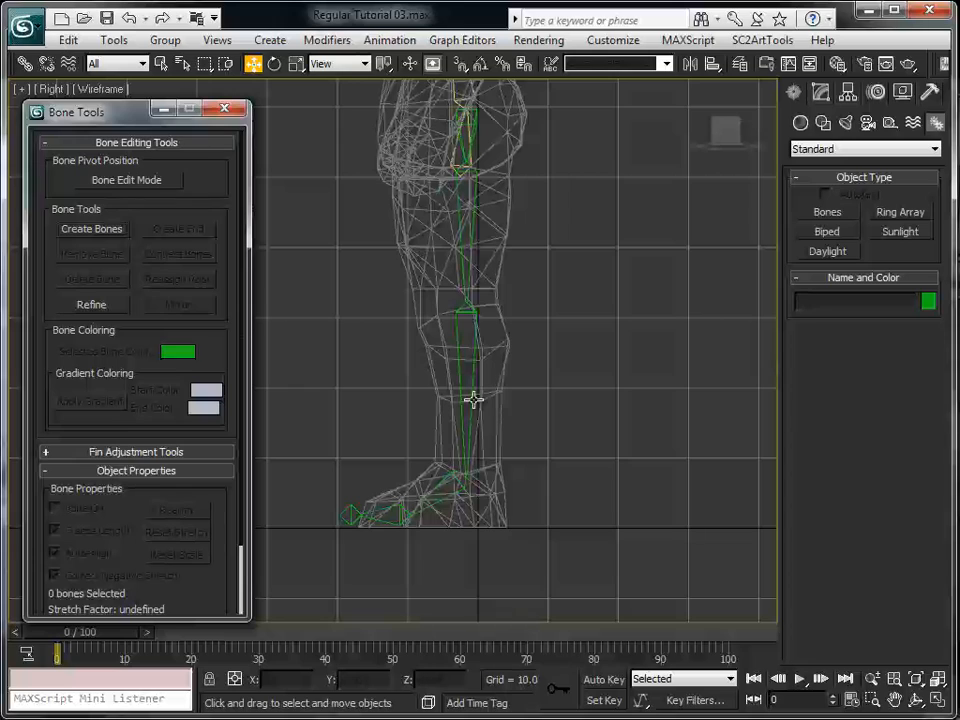
pyautogui.click(122, 181)
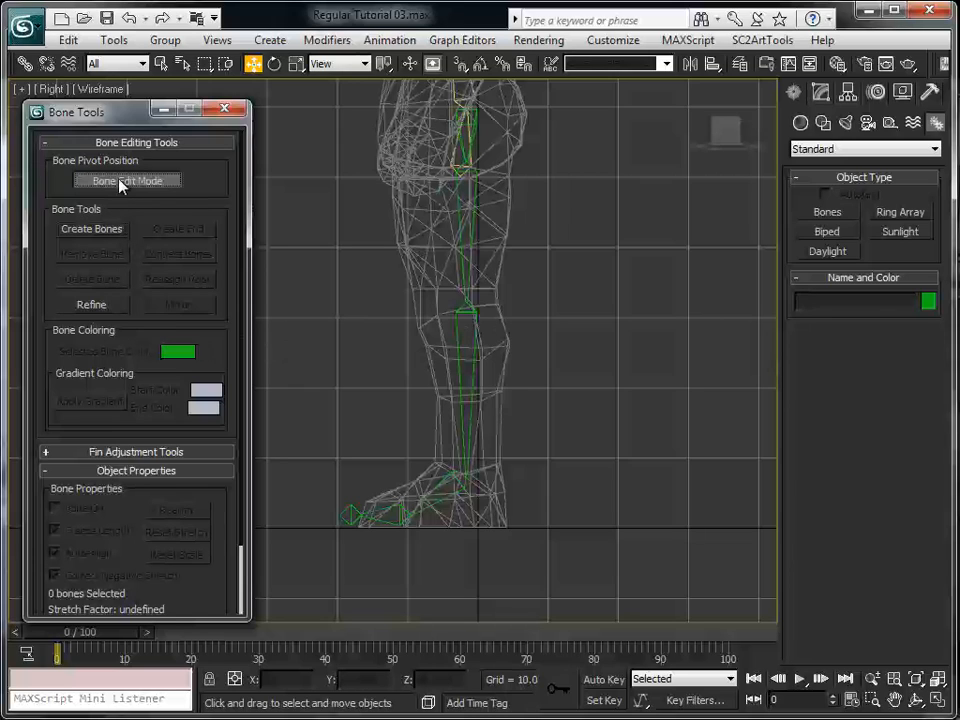
pyautogui.click(469, 253)
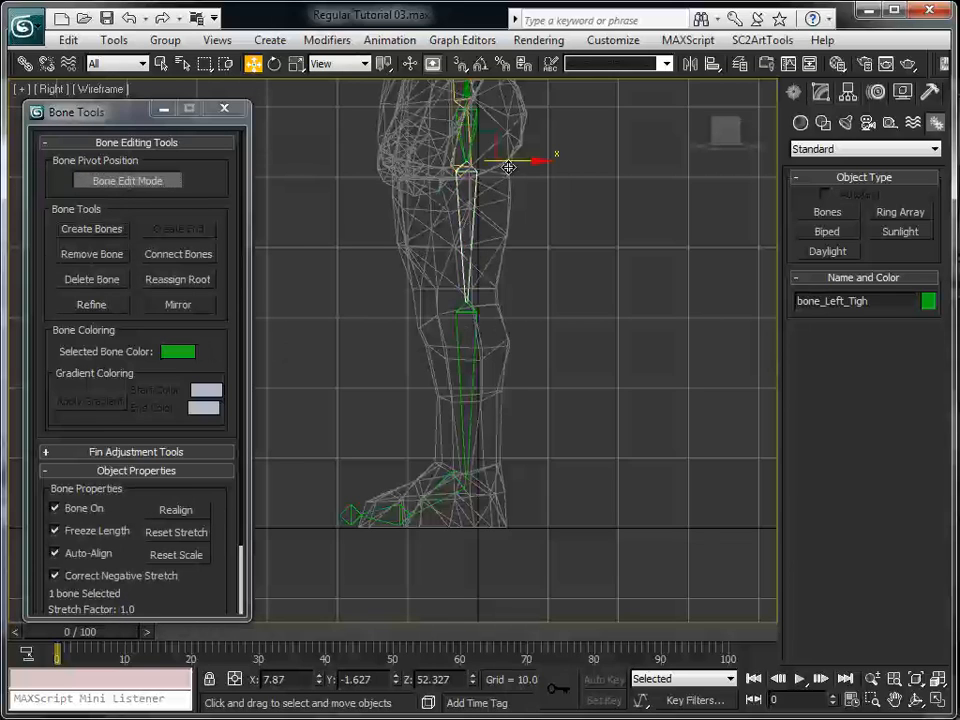
pyautogui.moveTo(511, 160); pyautogui.dragTo(459, 160)
pyautogui.click(456, 310)
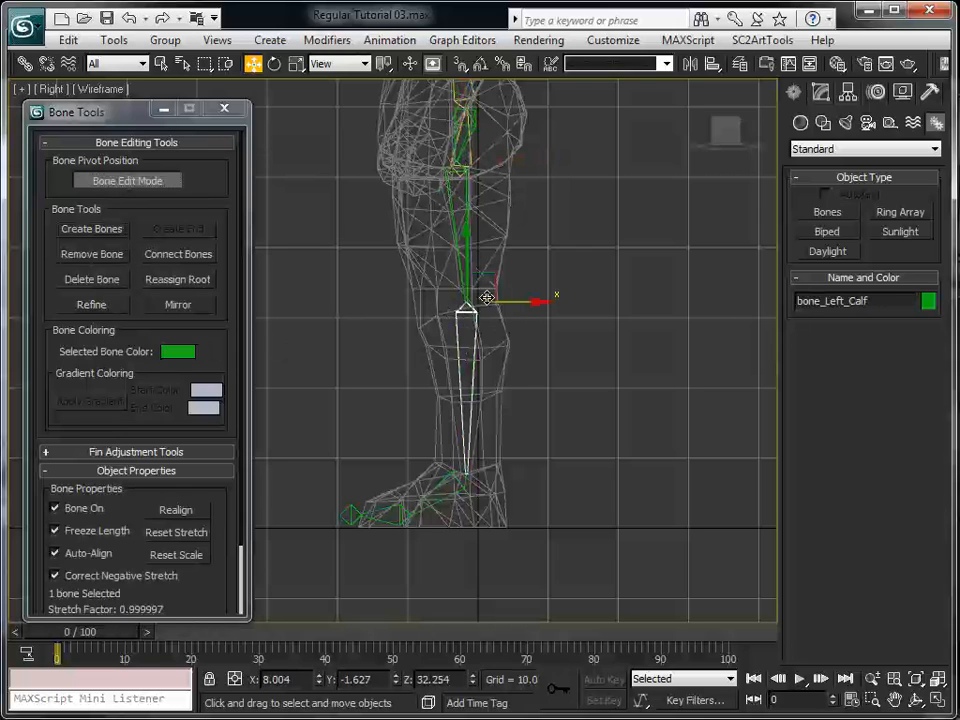
pyautogui.moveTo(482, 284); pyautogui.dragTo(460, 285)
# Nudge the ankle pivot slightly back and down, and move the toe bone's pivot slightly forward inside the foot
pyautogui.click(456, 485)
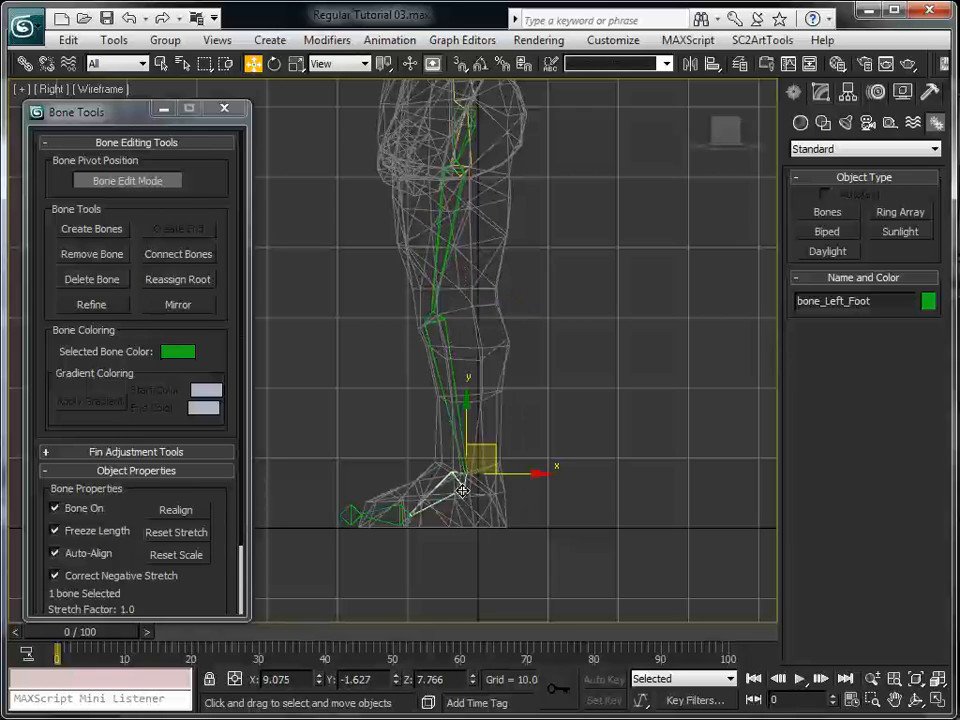
pyautogui.moveTo(490, 453); pyautogui.dragTo(492, 454)
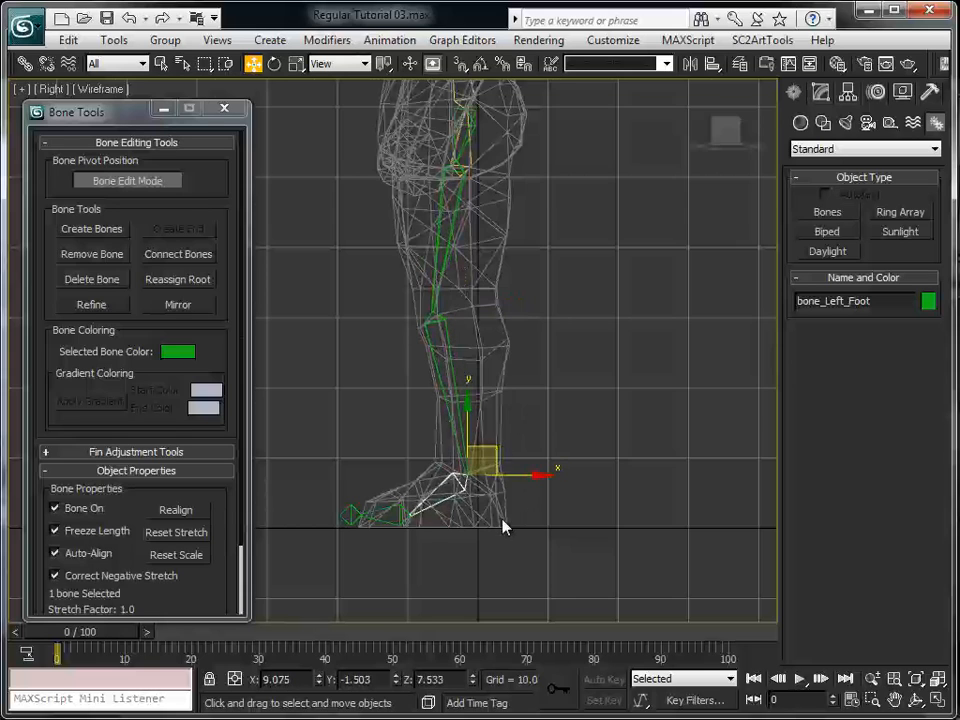
pyautogui.scroll(2, 501, 519)
pyautogui.moveTo(510, 471); pyautogui.dragTo(506, 334, button='middle')
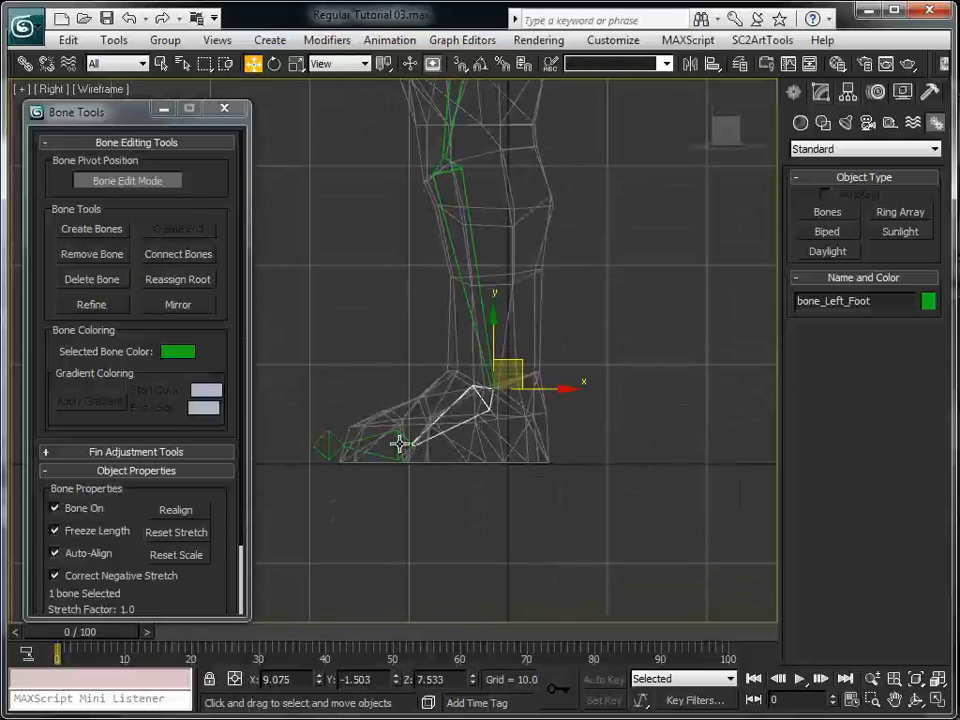
pyautogui.click(401, 444)
pyautogui.moveTo(427, 418); pyautogui.dragTo(427, 415)
# Move the toe tip bone slightly forward and down toward the end of the foot, and deselect it
pyautogui.click(324, 446)
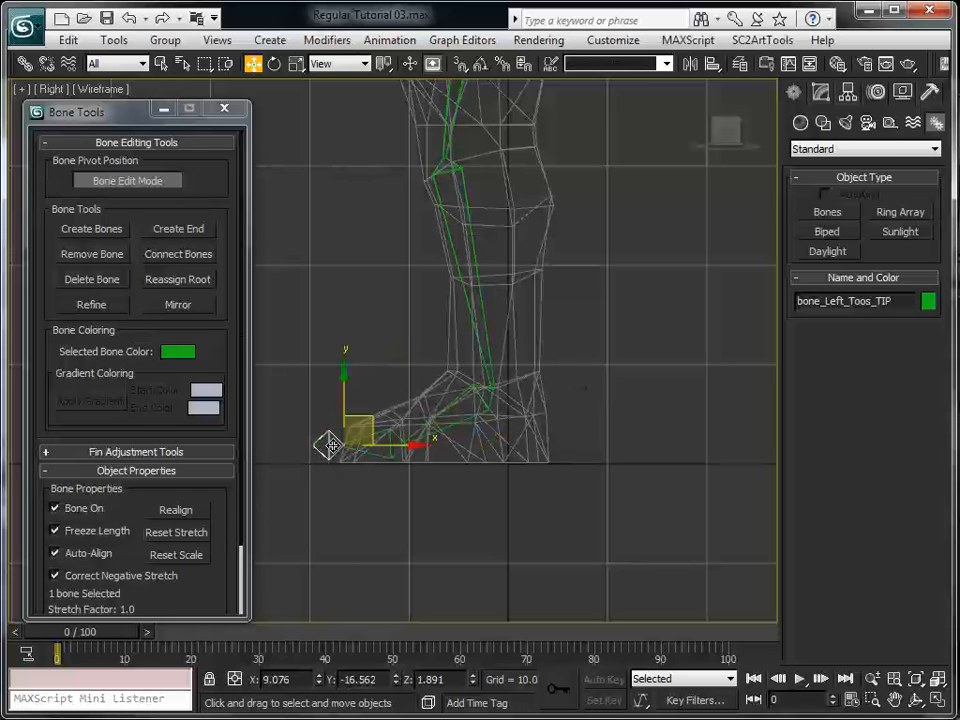
pyautogui.moveTo(364, 418); pyautogui.dragTo(356, 421)
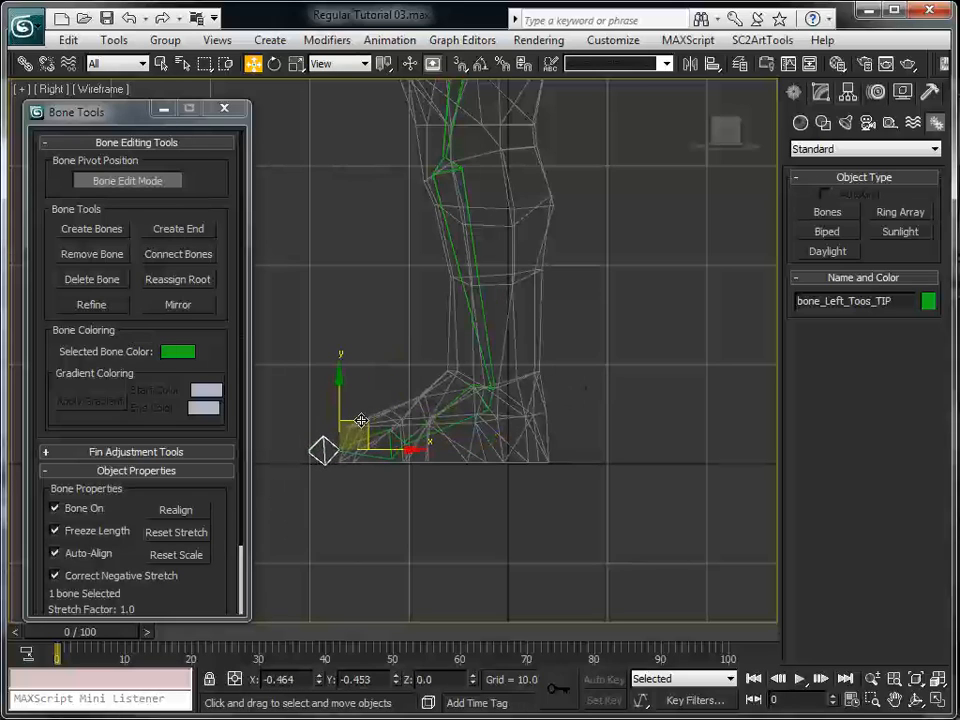
pyautogui.click(568, 333)
# Examine the adjusted left leg chain against the body mesh in the Right view and the maximized Front view
pyautogui.moveTo(578, 338); pyautogui.dragTo(544, 455, button='middle')
pyautogui.scroll(-2, 621, 501)
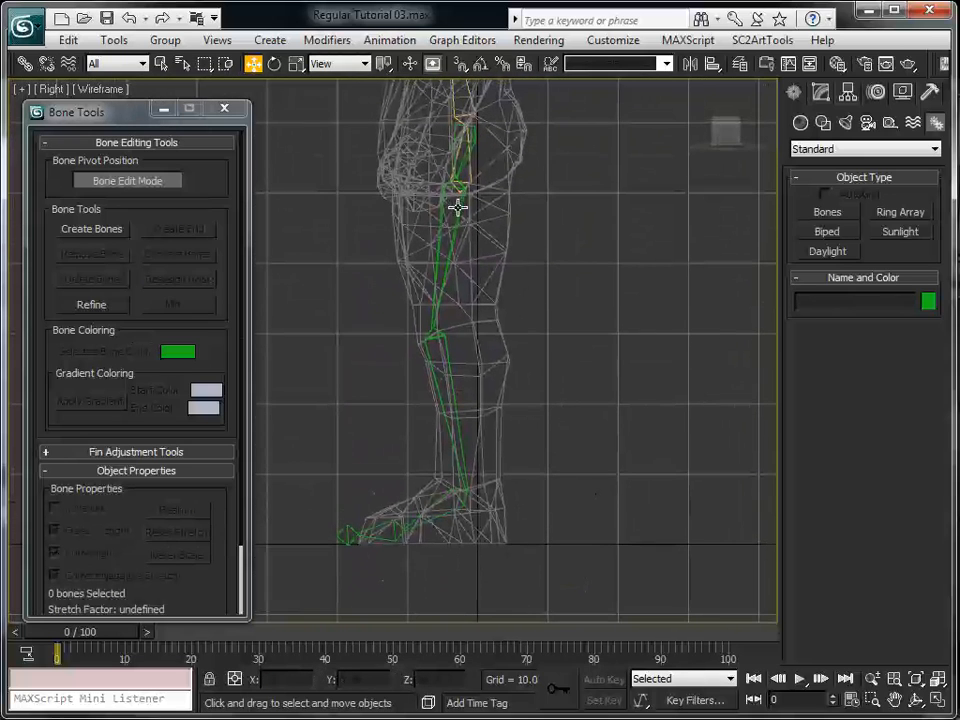
pyautogui.click(943, 709)
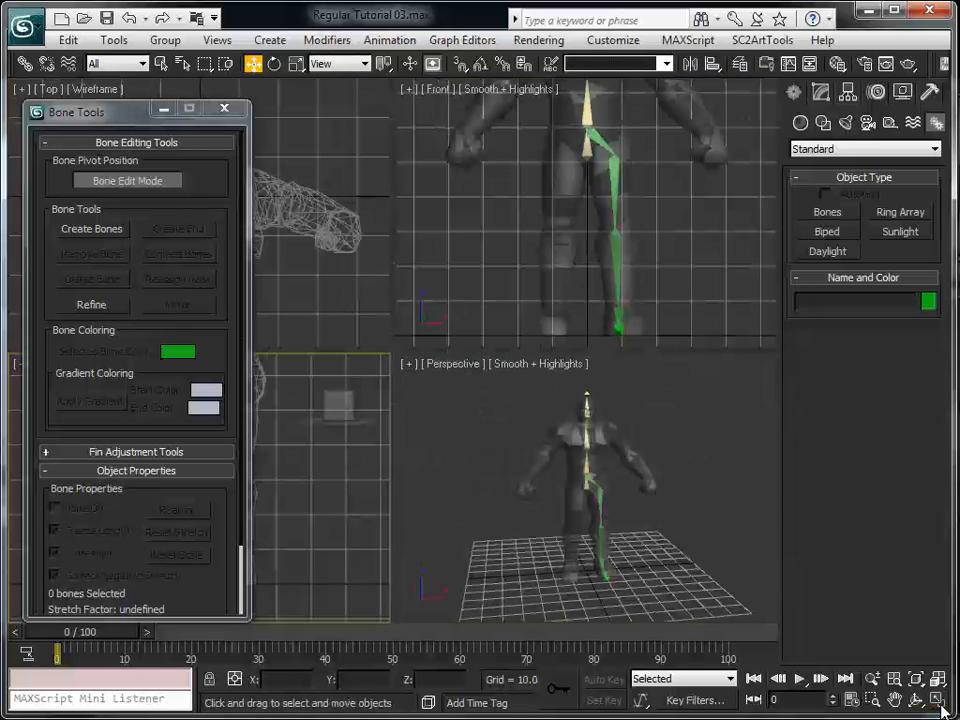
pyautogui.scroll(3, 606, 171)
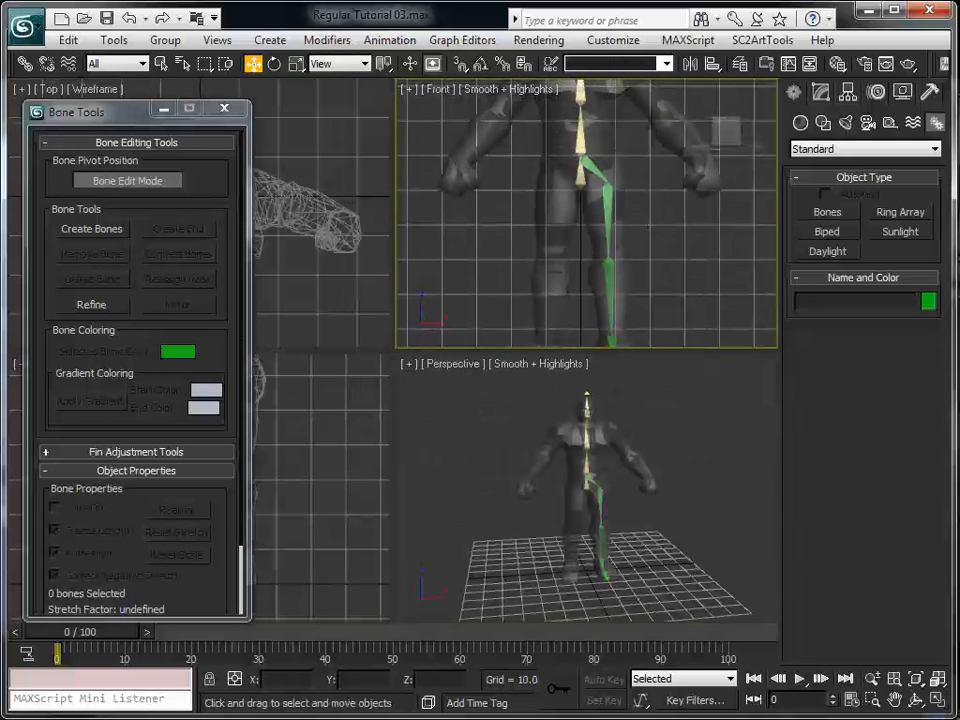
pyautogui.click(941, 709)
pyautogui.scroll(8, 667, 388)
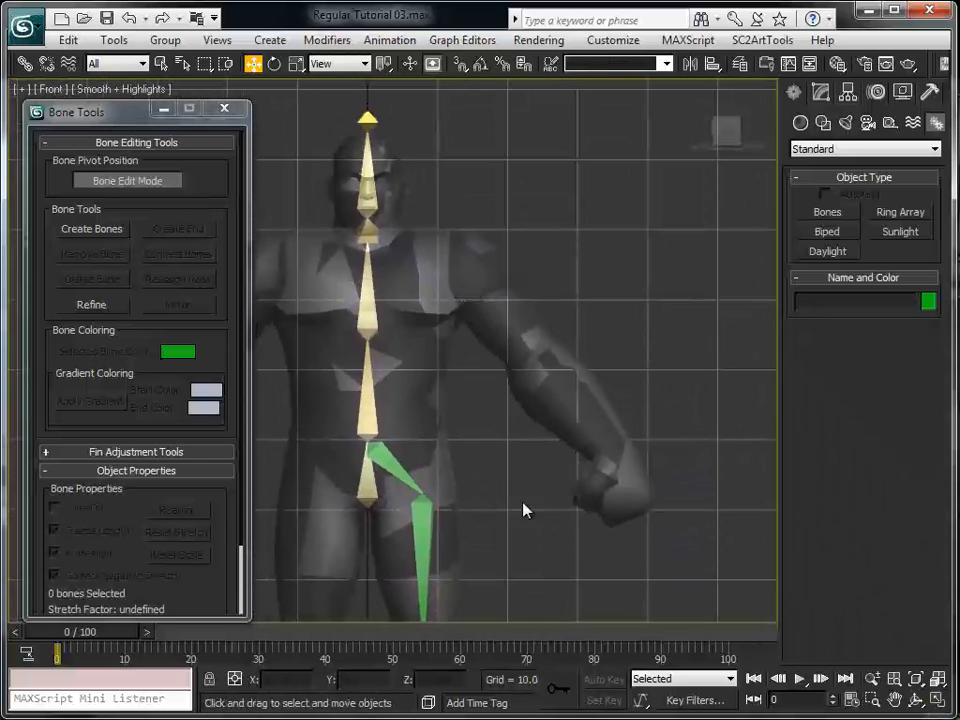
pyautogui.moveTo(527, 510); pyautogui.dragTo(567, 355, button='middle')
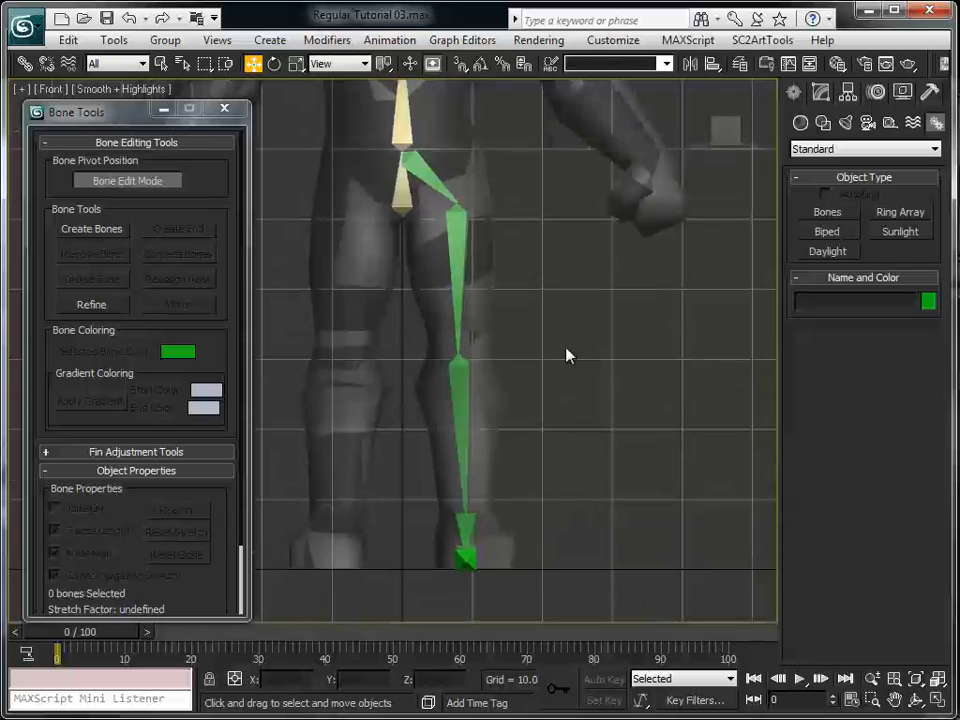
pyautogui.click(937, 699)
# Move the left toe bone's pivot outward in the Perspective view to line up with the foot mesh
pyautogui.keyDown('alt'); pyautogui.moveTo(647, 574); pyautogui.dragTo(608, 430, button='middle'); pyautogui.keyUp('alt')
pyautogui.scroll(7, 597, 558)
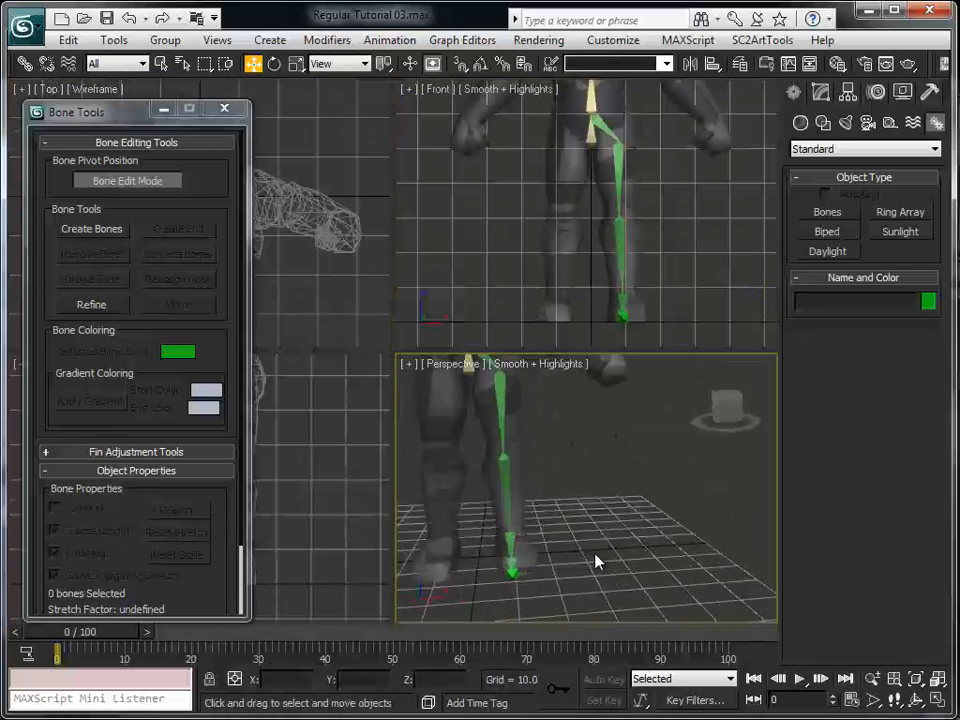
pyautogui.moveTo(587, 564); pyautogui.dragTo(605, 588, button='middle')
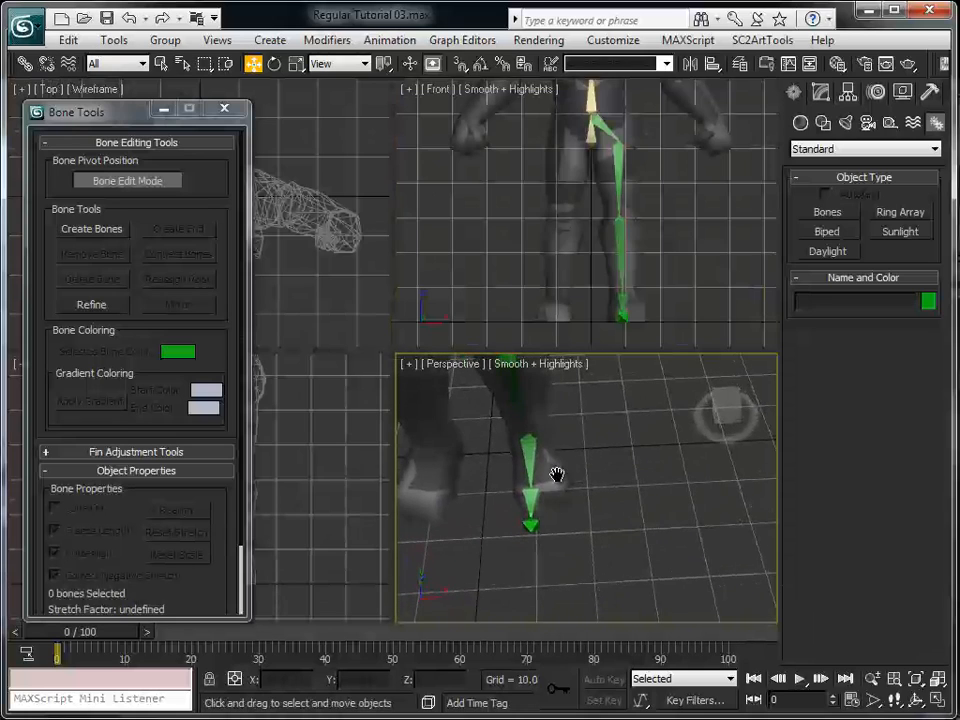
pyautogui.keyDown('alt'); pyautogui.moveTo(557, 476); pyautogui.dragTo(597, 530, button='middle'); pyautogui.keyUp('alt')
pyautogui.click(566, 530)
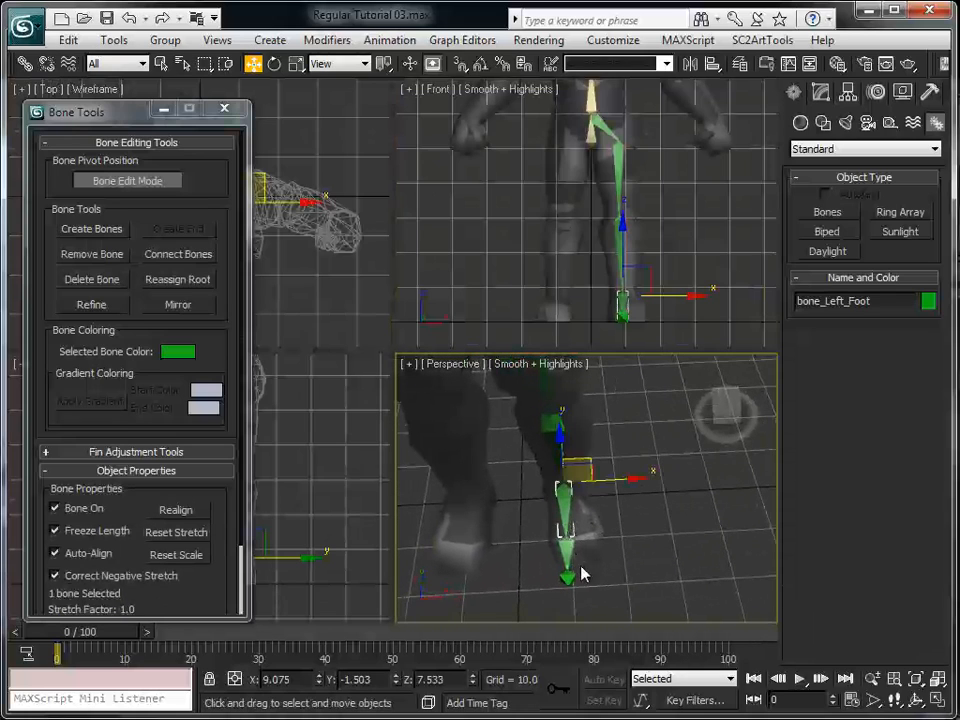
pyautogui.click(567, 562)
pyautogui.moveTo(601, 534); pyautogui.dragTo(647, 565)
# Move the toe tip bone outward with the toes, rotate it to line up with the toe bone, and deselect it
pyautogui.click(568, 579)
pyautogui.press('e')
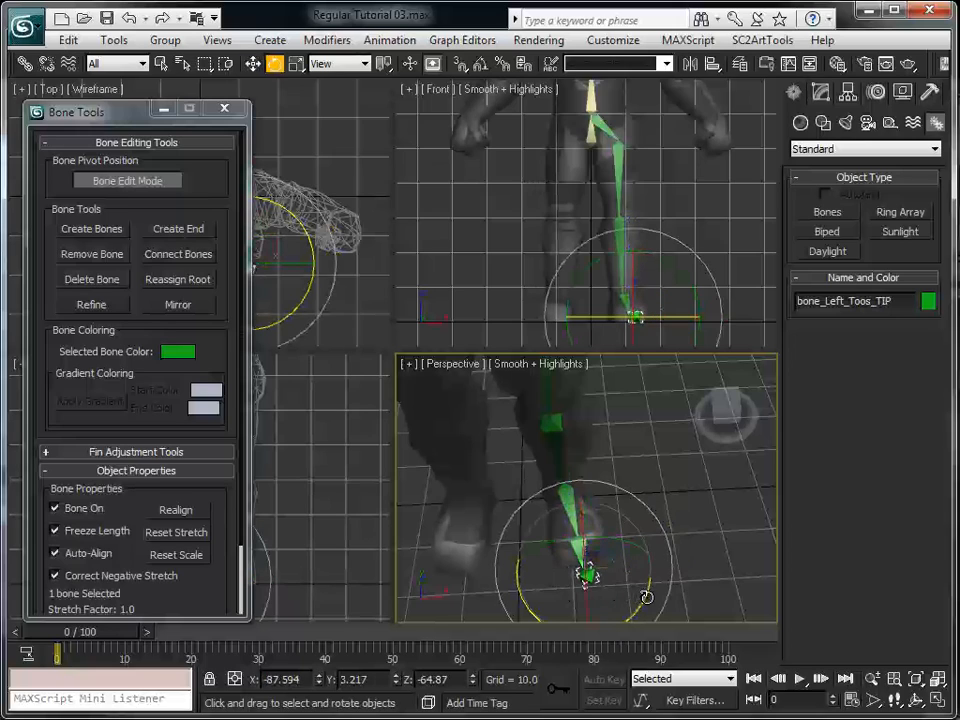
pyautogui.moveTo(622, 604)
pyautogui.mouseDown()
pyautogui.moveTo(629, 615)
pyautogui.moveTo(619, 625)
pyautogui.mouseUp()
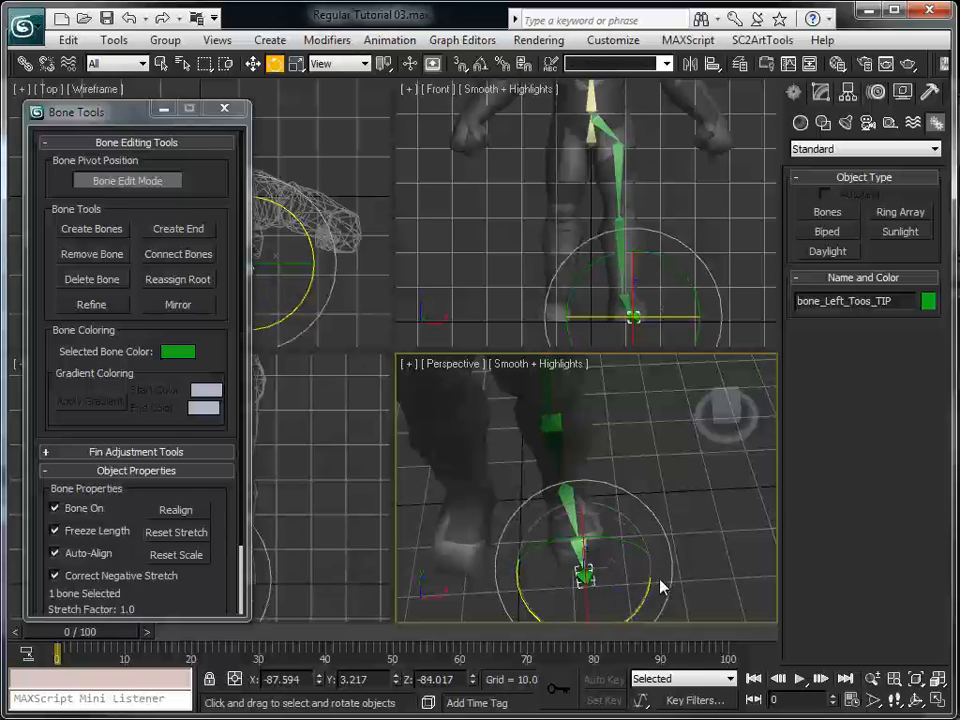
pyautogui.moveTo(646, 546); pyautogui.dragTo(660, 519, button='middle')
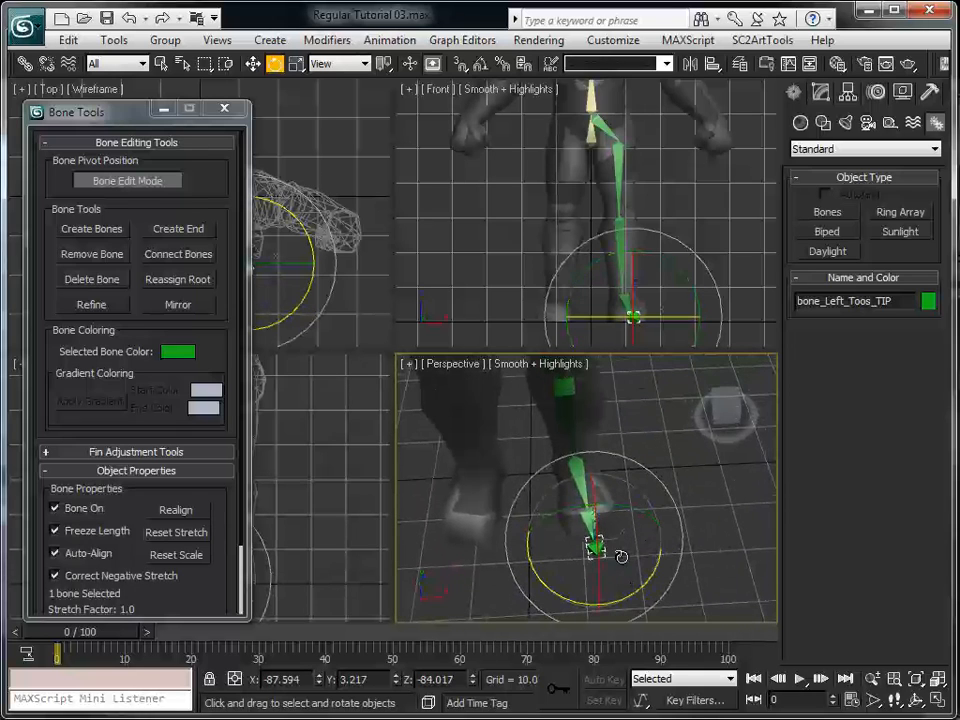
pyautogui.keyDown('alt'); pyautogui.moveTo(649, 581); pyautogui.dragTo(628, 454, button='middle'); pyautogui.keyUp('alt')
pyautogui.click(649, 531)
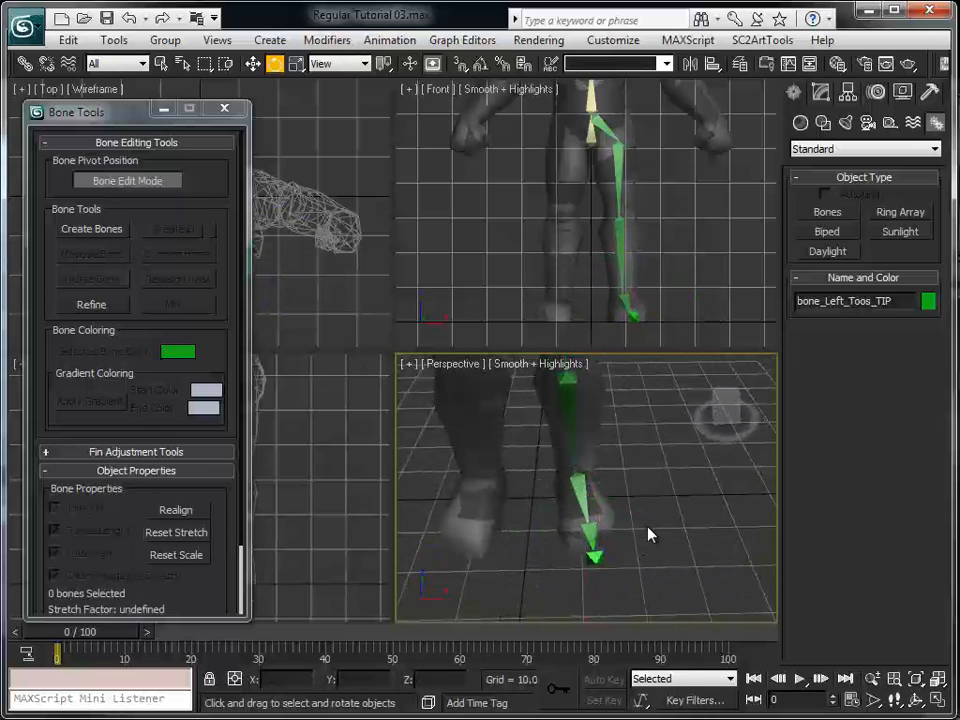
# Leave Bone Edit Mode and mirror all six left leg bones across the X axis, flipping bone axis Y with offset 0.0
pyautogui.moveTo(612, 502)
pyautogui.mouseDown(button='middle')
pyautogui.moveTo(621, 549)
pyautogui.moveTo(622, 520)
pyautogui.mouseUp(button='middle')
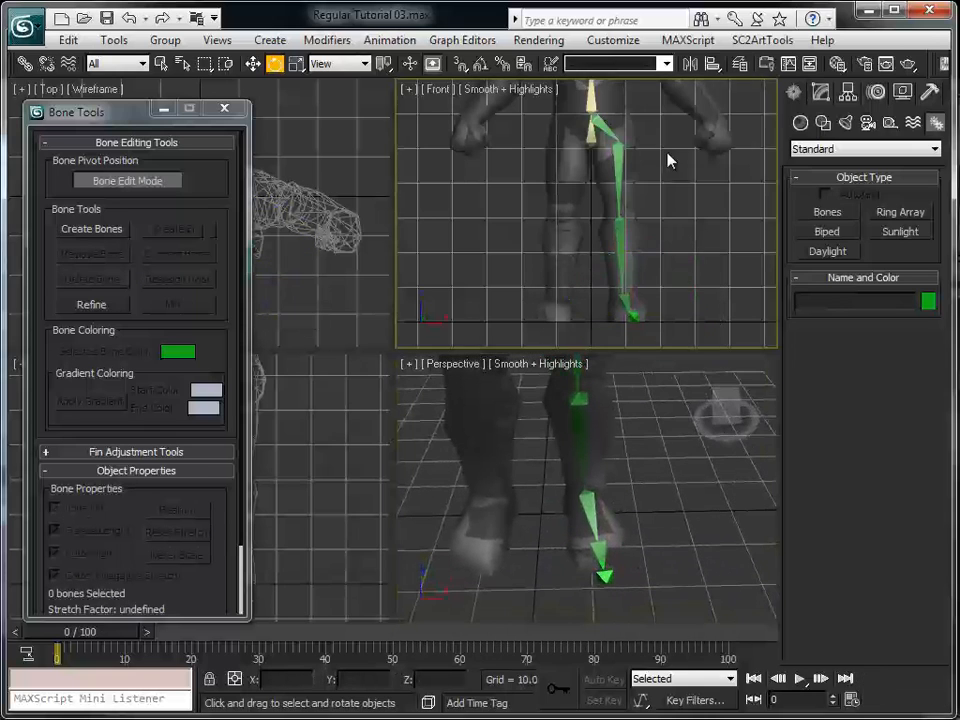
pyautogui.moveTo(667, 152); pyautogui.dragTo(649, 118, button='middle')
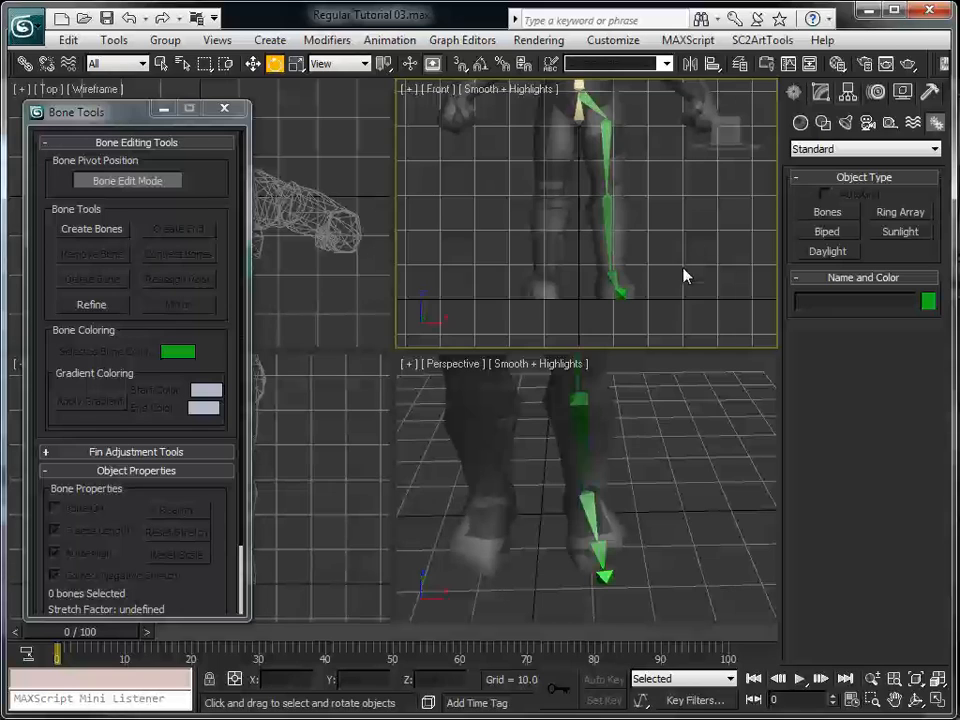
pyautogui.moveTo(537, 202); pyautogui.dragTo(566, 256, button='middle')
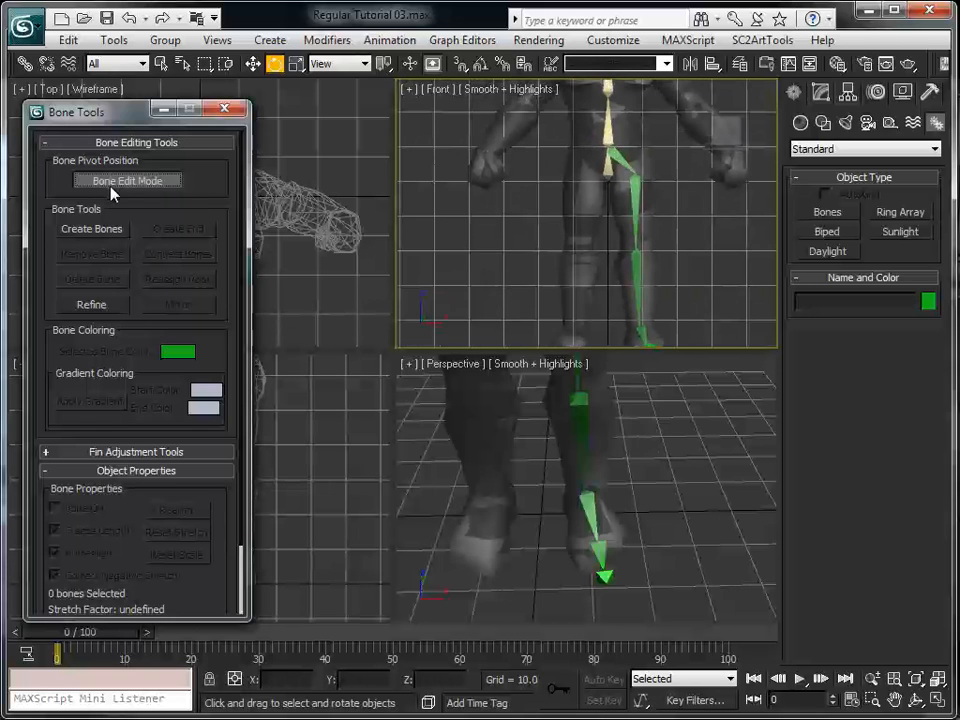
pyautogui.moveTo(658, 250)
pyautogui.mouseDown(button='middle')
pyautogui.moveTo(652, 174)
pyautogui.moveTo(658, 229)
pyautogui.moveTo(647, 236)
pyautogui.mouseUp(button='middle')
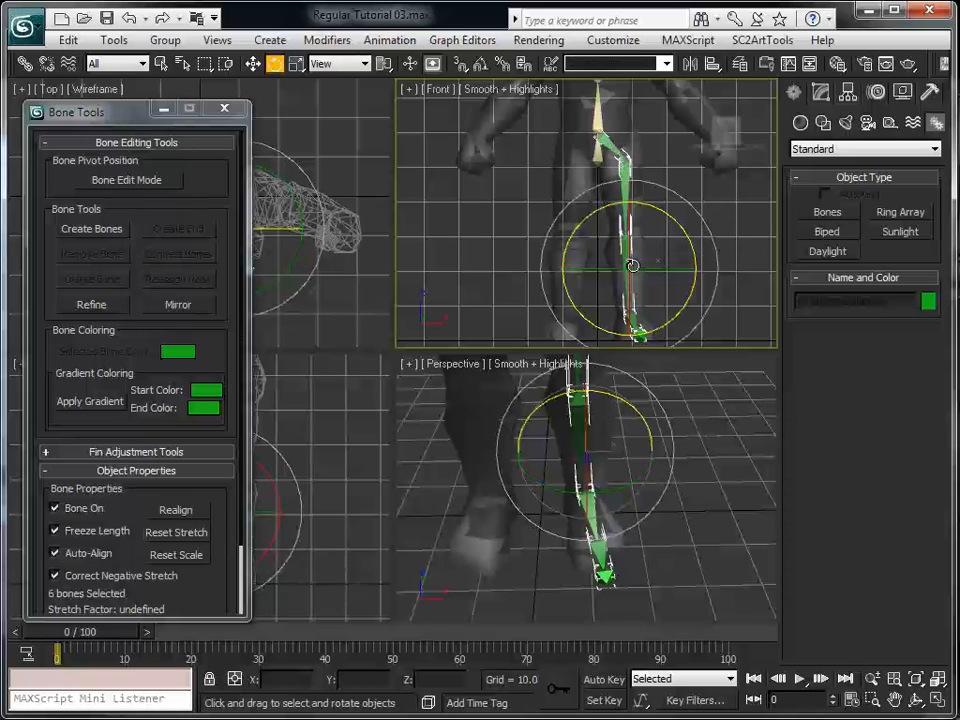
pyautogui.press('w')
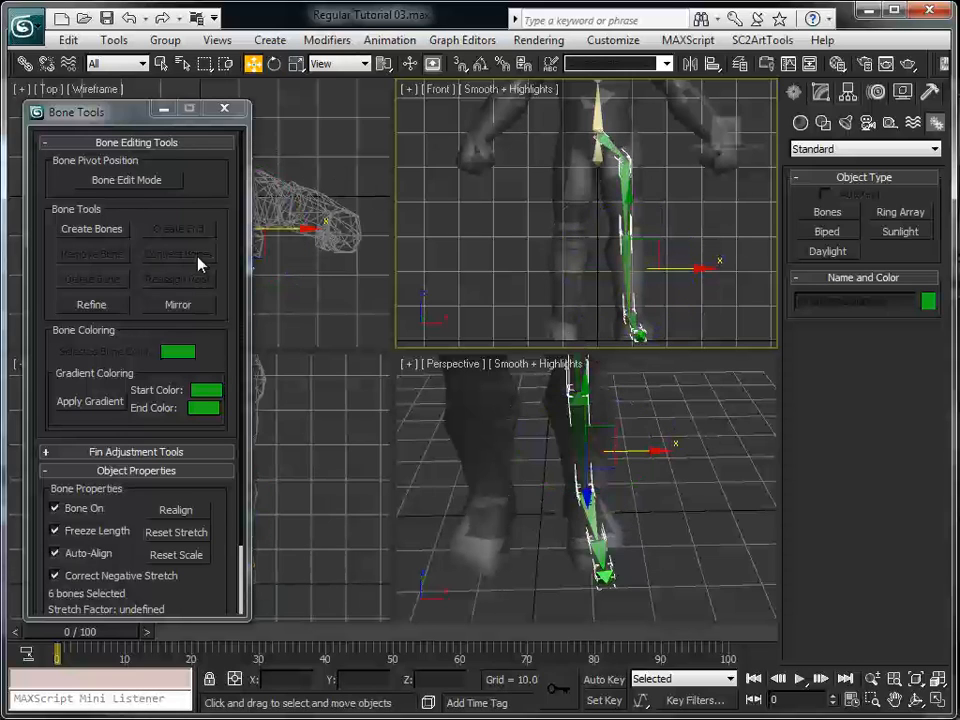
pyautogui.click(192, 311)
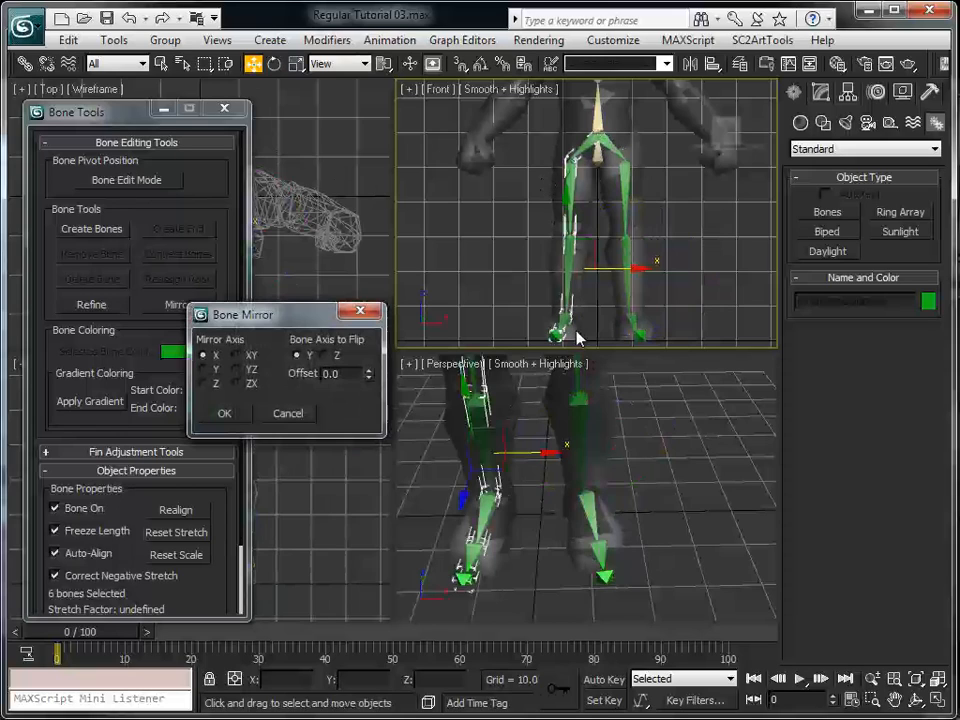
pyautogui.click(227, 417)
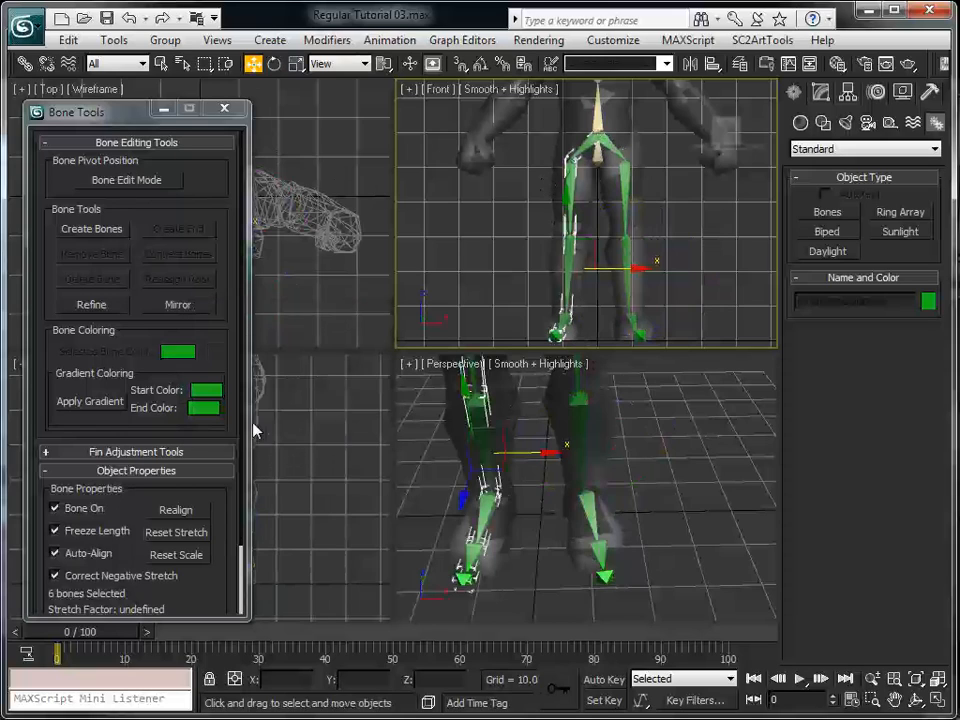
# Colour the six mirrored right leg bones blue and deselect them
pyautogui.click(929, 302)
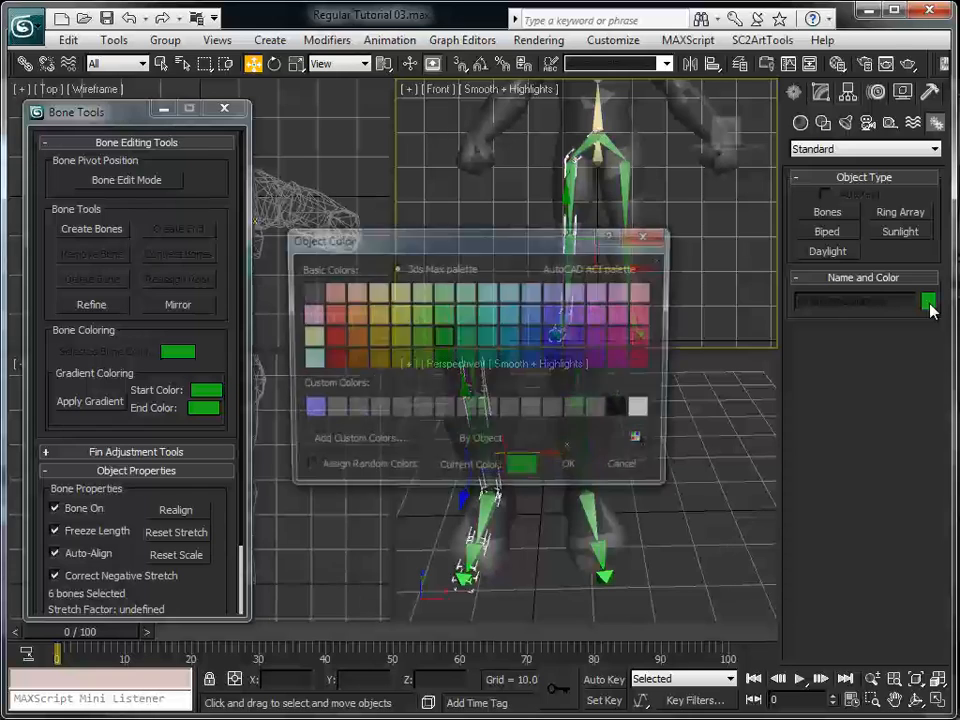
pyautogui.click(533, 339)
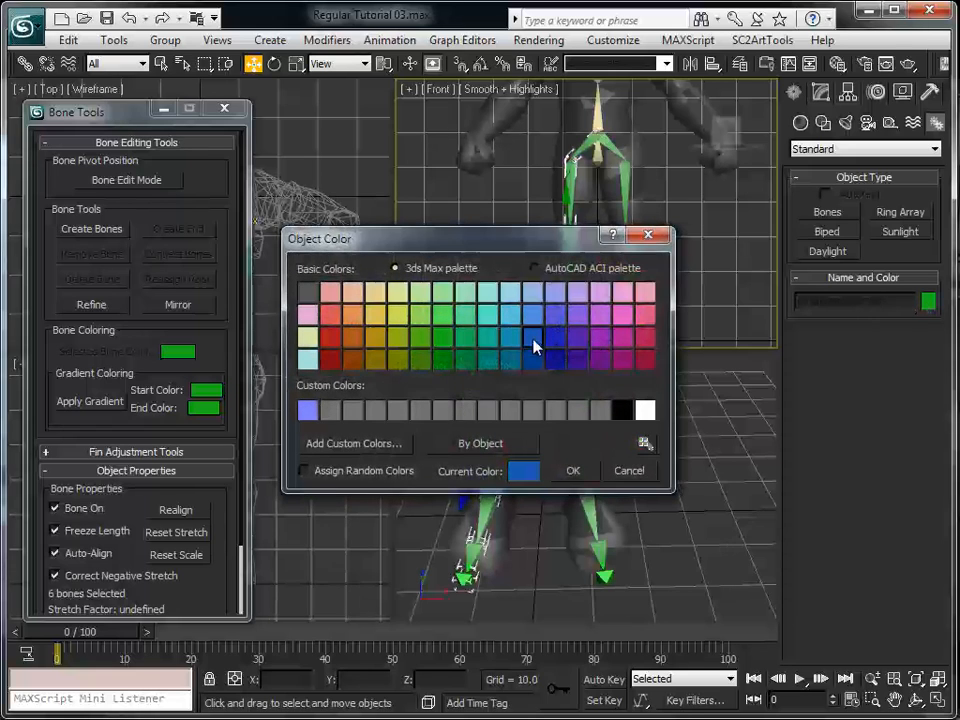
pyautogui.click(590, 471)
pyautogui.click(698, 280)
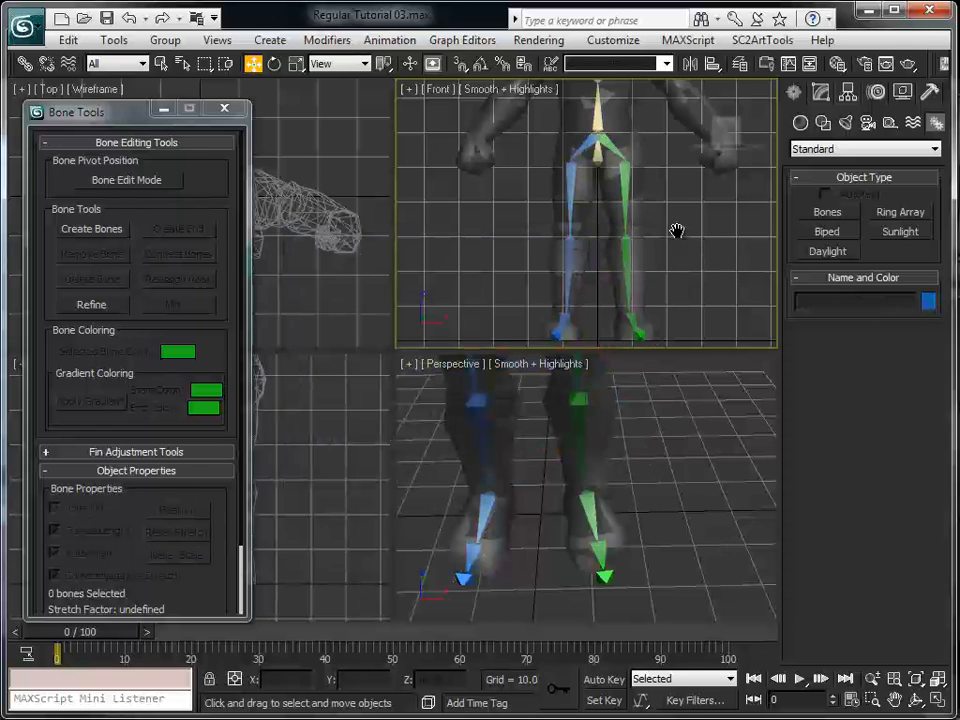
# Select the mirrored right hip bone in the Front view to check its name
pyautogui.moveTo(677, 231); pyautogui.dragTo(639, 150, button='middle')
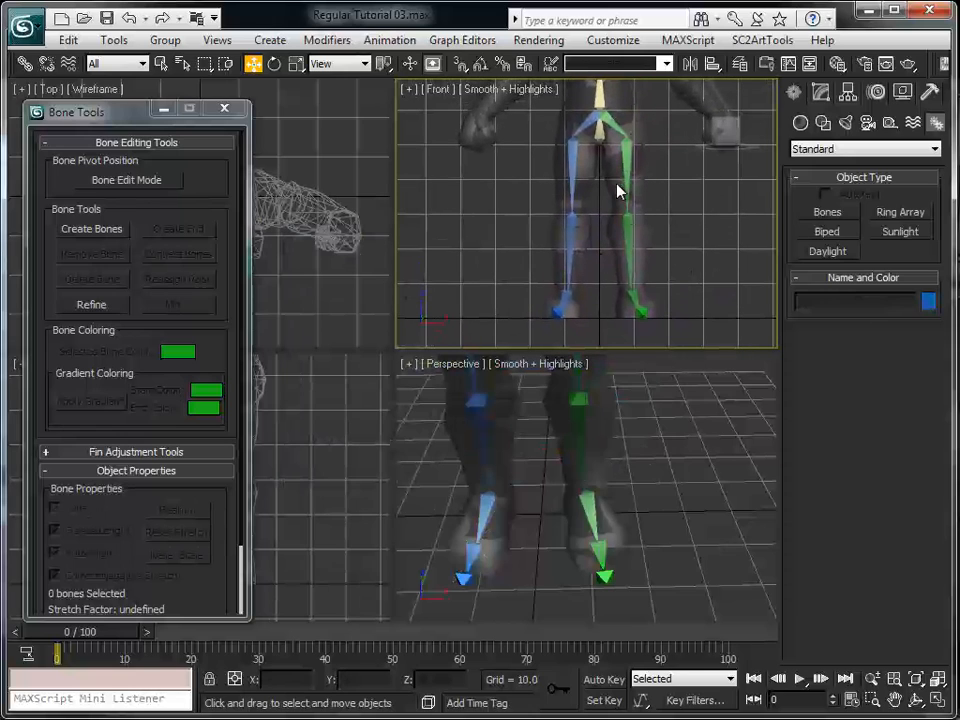
pyautogui.moveTo(640, 143); pyautogui.dragTo(605, 234, button='middle')
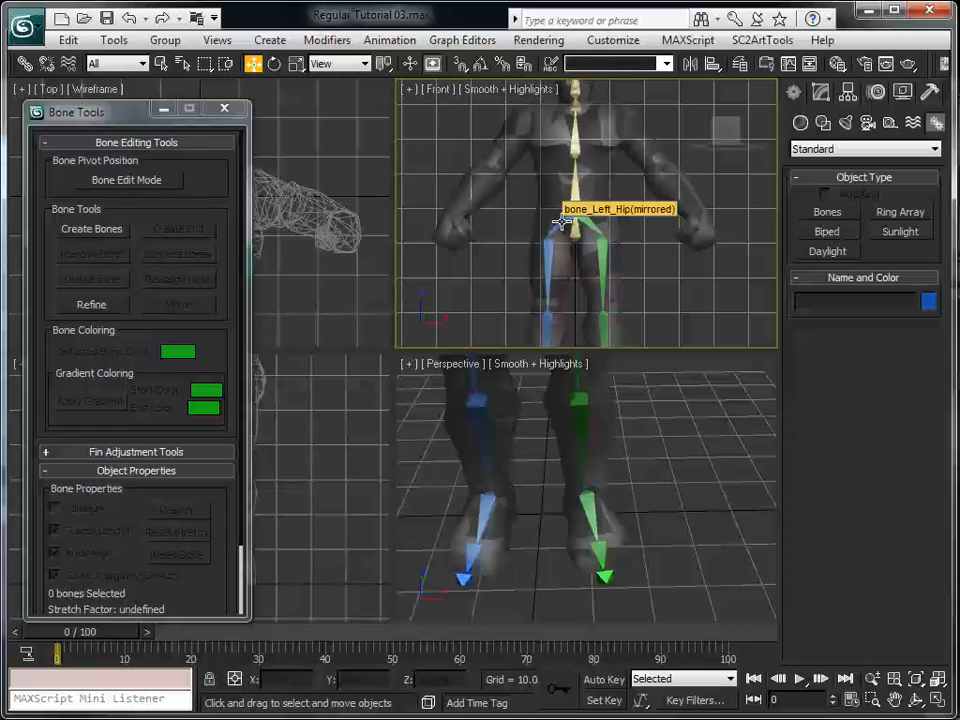
pyautogui.click(562, 221)
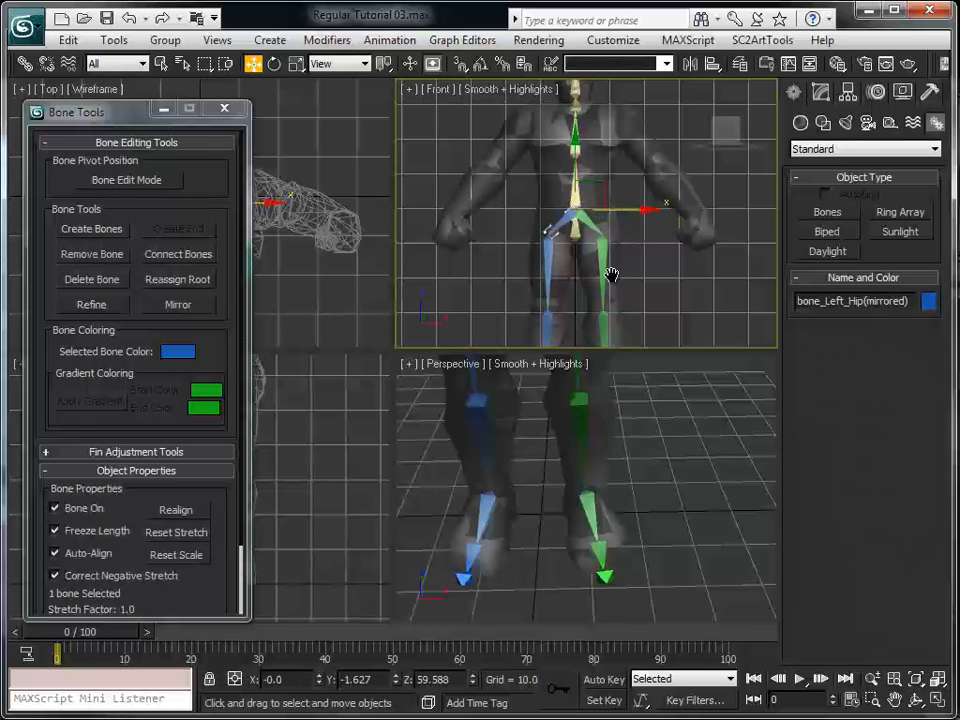
# Create a bone chain in the Front view from the base of the neck through the left shoulder and elbow to the wrist
pyautogui.scroll(3, 612, 280)
pyautogui.moveTo(609, 332)
pyautogui.mouseDown(button='middle')
pyautogui.moveTo(606, 276)
pyautogui.moveTo(606, 338)
pyautogui.mouseUp(button='middle')
pyautogui.scroll(2, 606, 286)
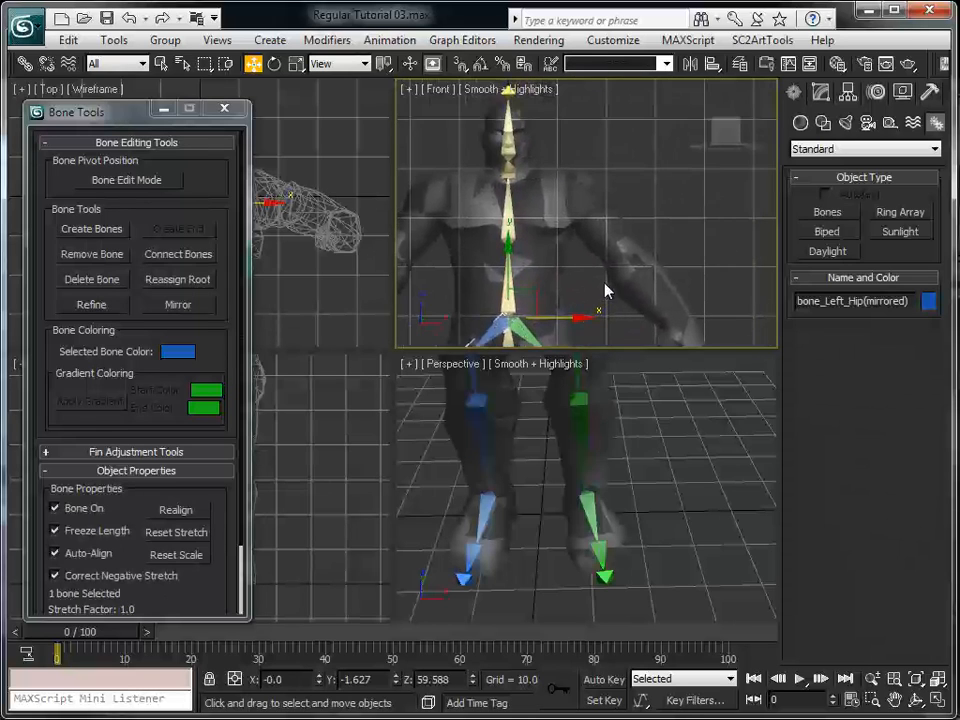
pyautogui.moveTo(605, 262); pyautogui.dragTo(600, 313, button='middle')
pyautogui.click(601, 314)
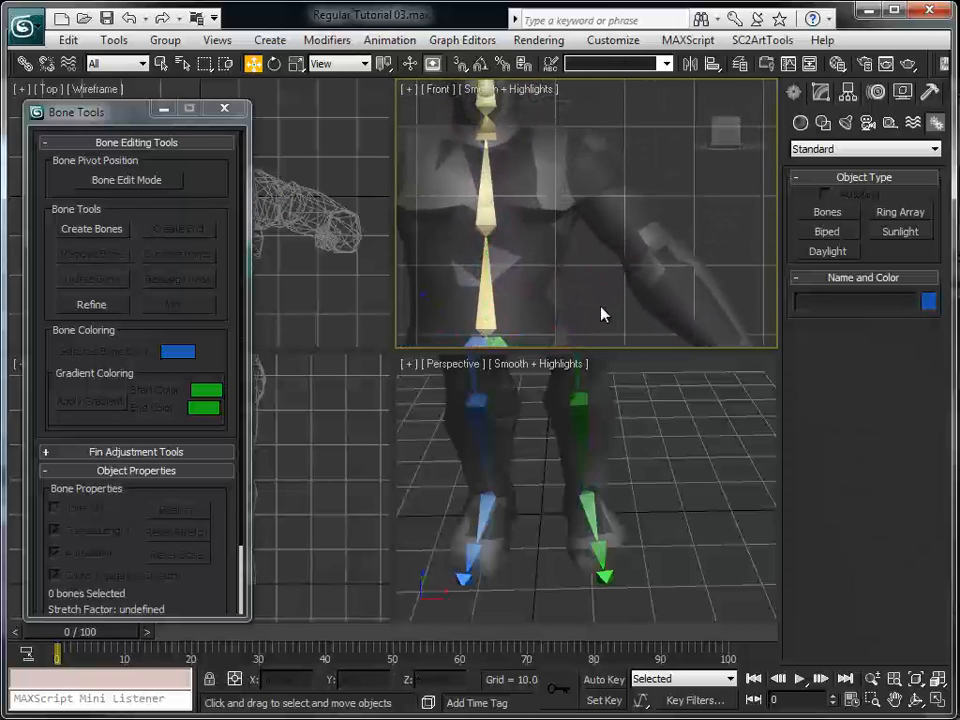
pyautogui.click(91, 229)
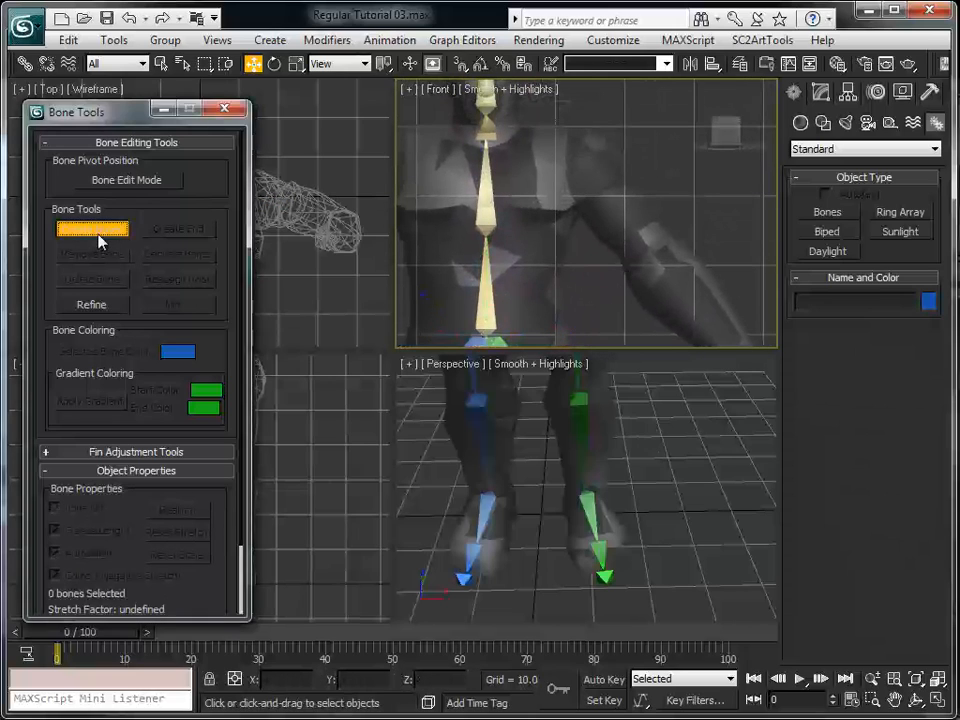
pyautogui.click(485, 141)
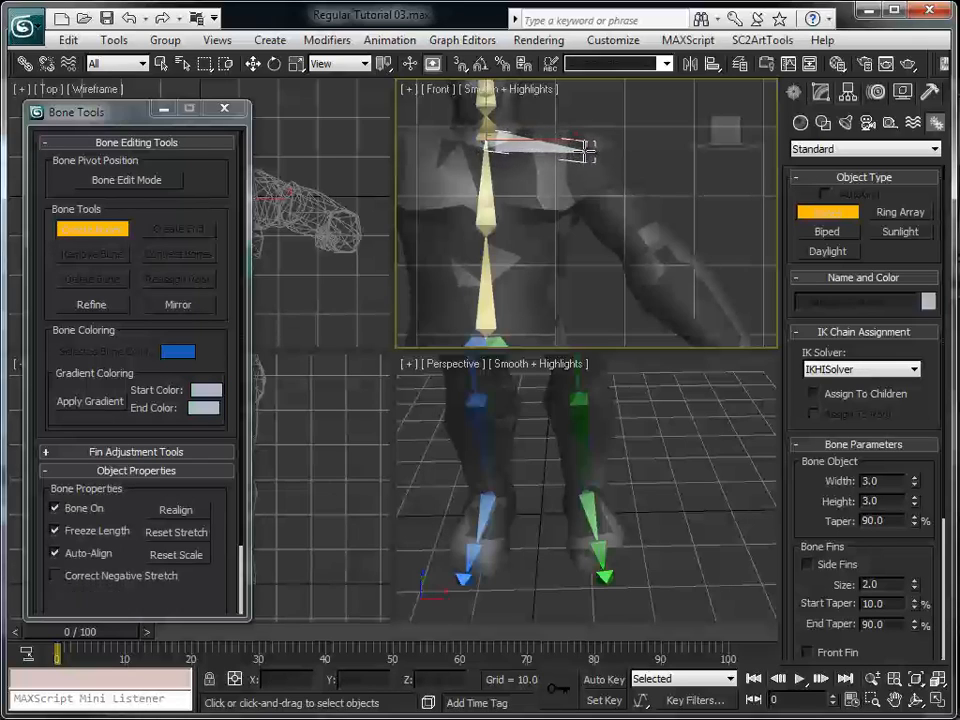
pyautogui.click(590, 152)
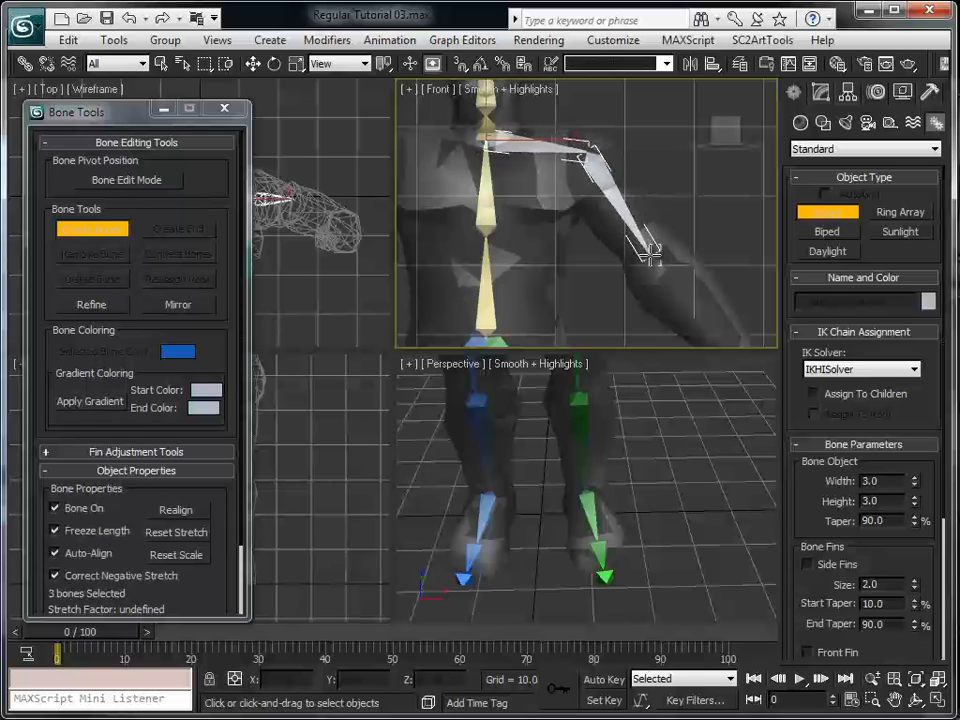
pyautogui.click(653, 254)
pyautogui.scroll(-3, 661, 281)
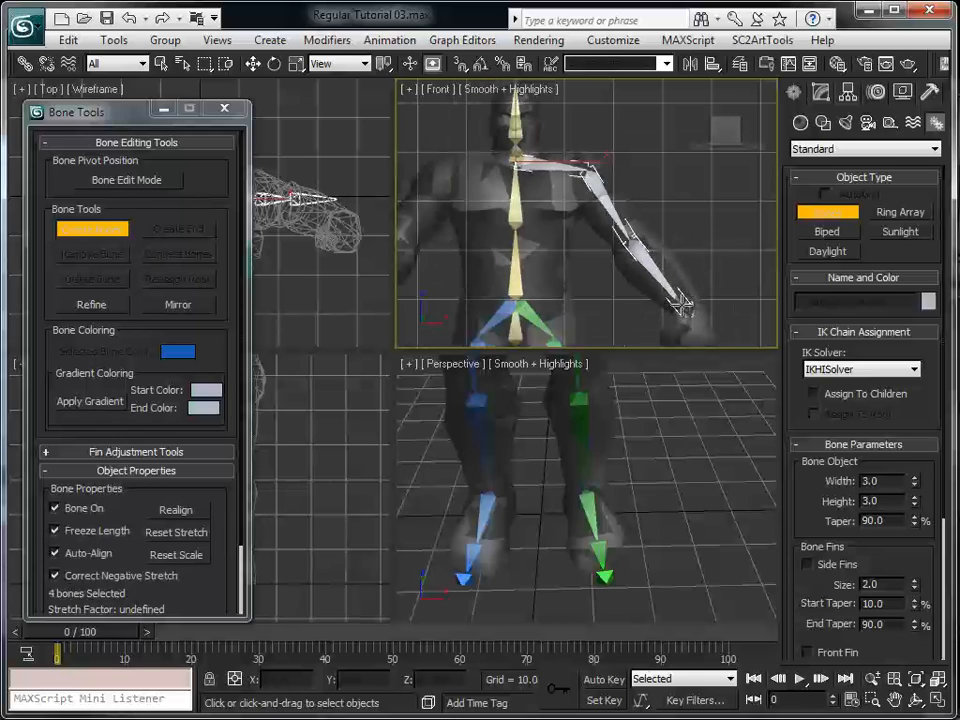
pyautogui.click(681, 318)
pyautogui.rightClick(681, 320)
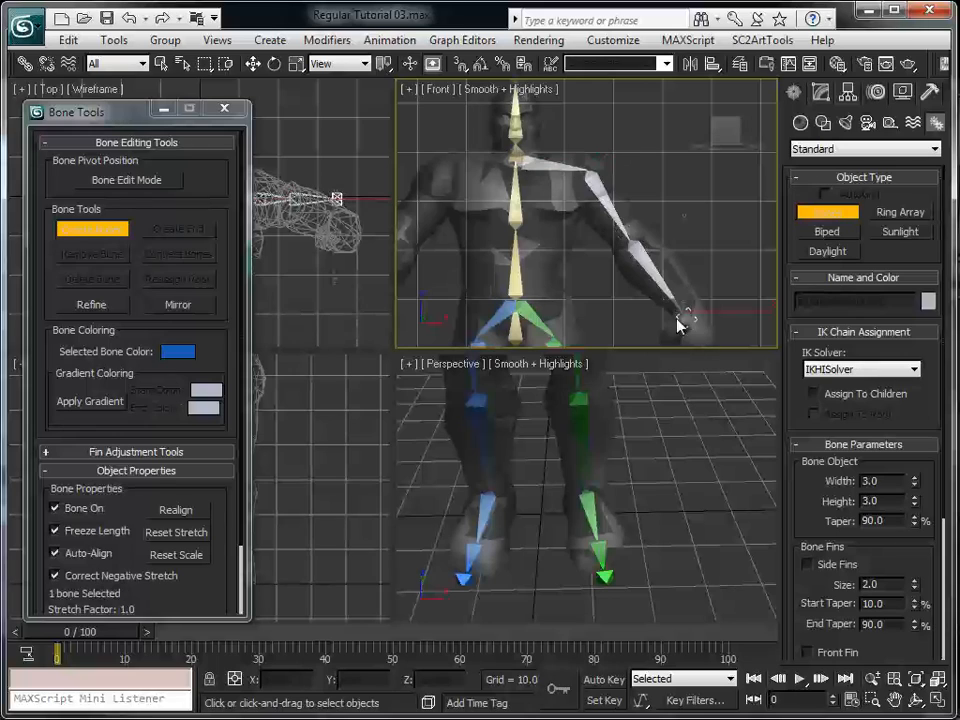
# Delete the end bone at the left wrist and create a hand bone from the wrist to the fingertips with an end bone
pyautogui.scroll(6, 660, 200)
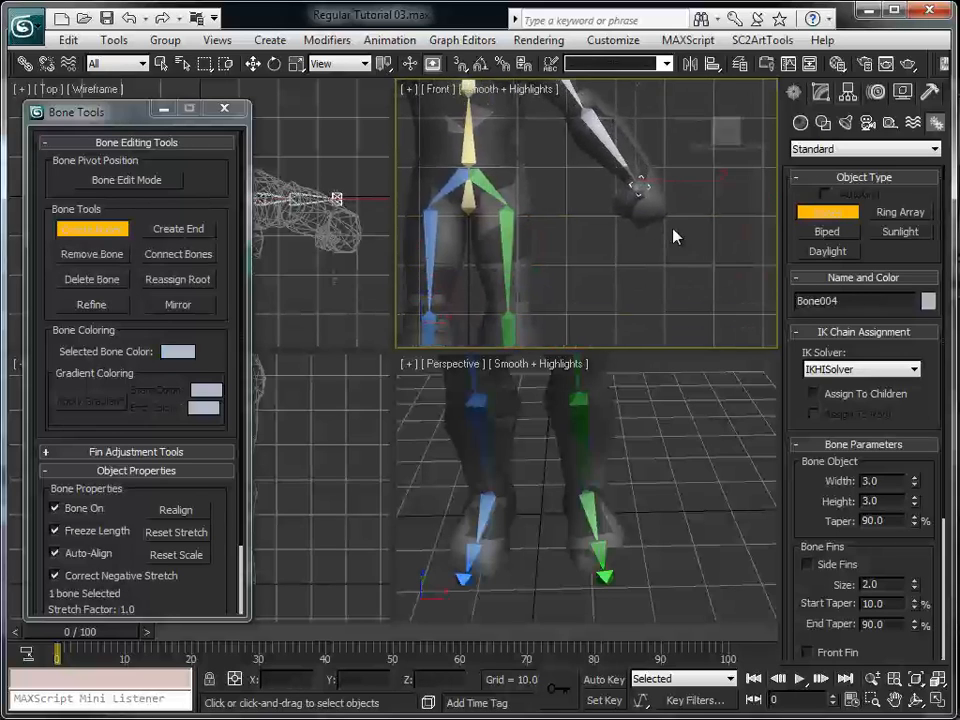
pyautogui.moveTo(686, 227); pyautogui.dragTo(646, 275, button='middle')
pyautogui.press('Delete')
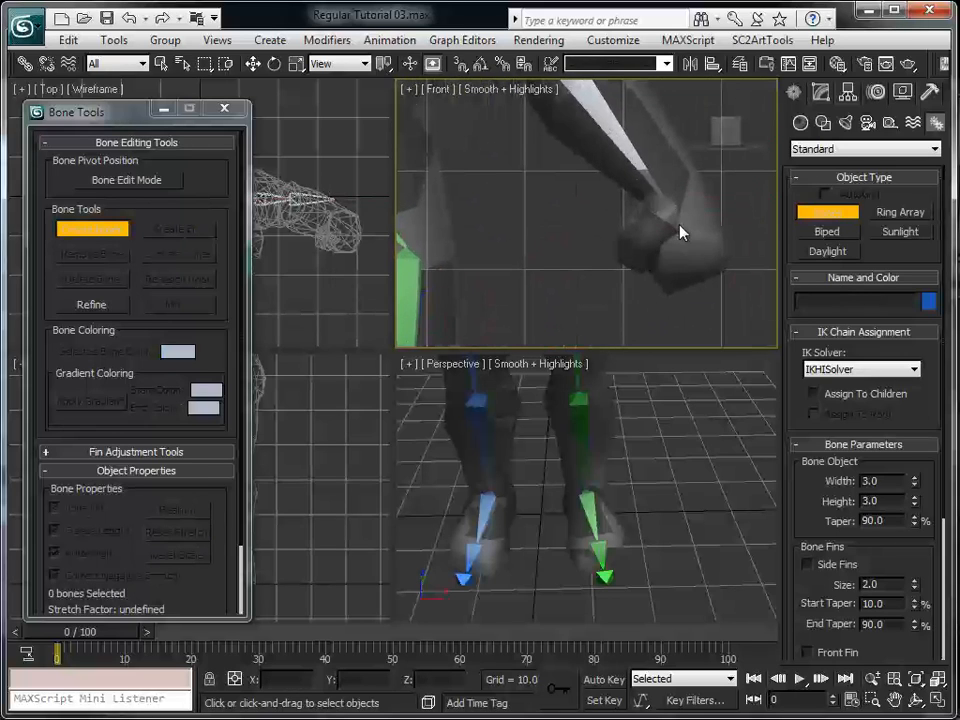
pyautogui.click(677, 210)
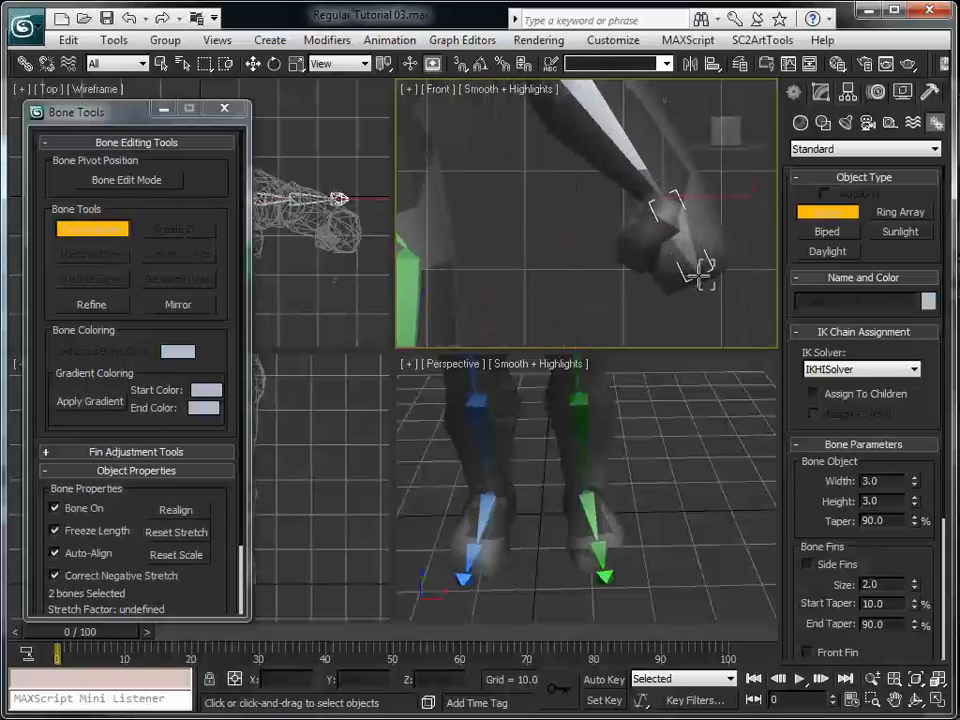
pyautogui.click(706, 291)
pyautogui.rightClick(716, 329)
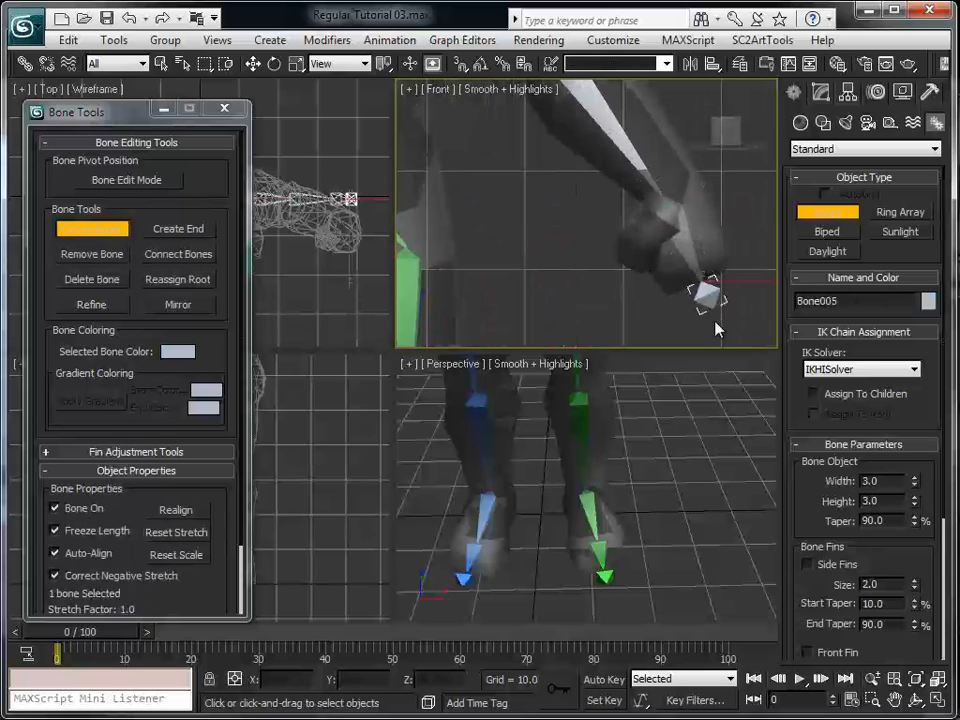
pyautogui.scroll(-5, 593, 240)
pyautogui.press('w')
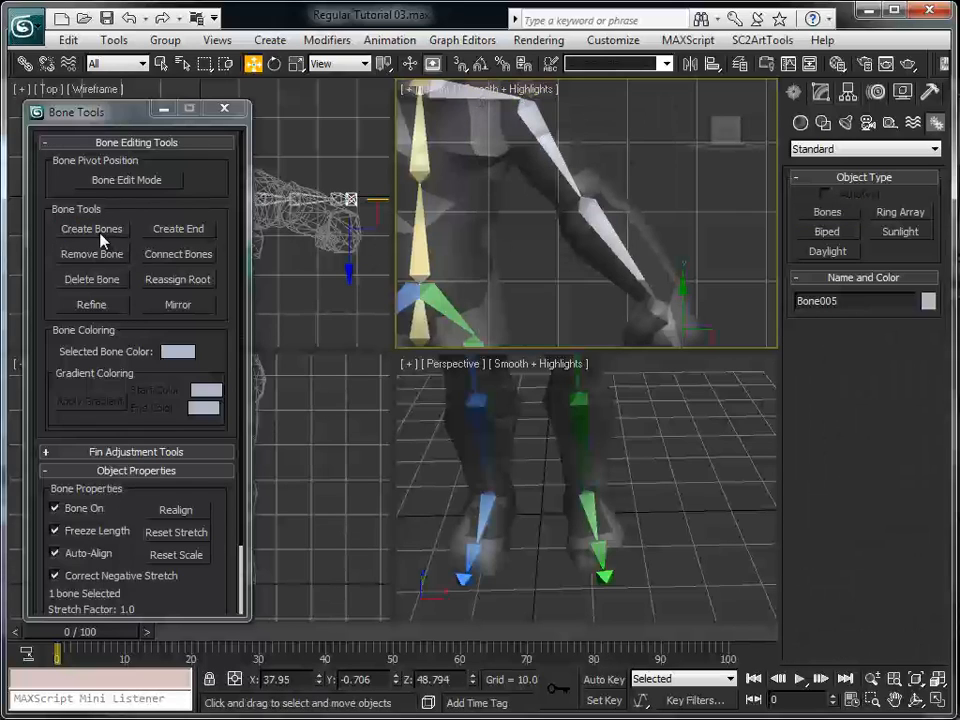
# Select the whole left arm bone chain, colour it green like the left leg, and deselect it
pyautogui.click(477, 92)
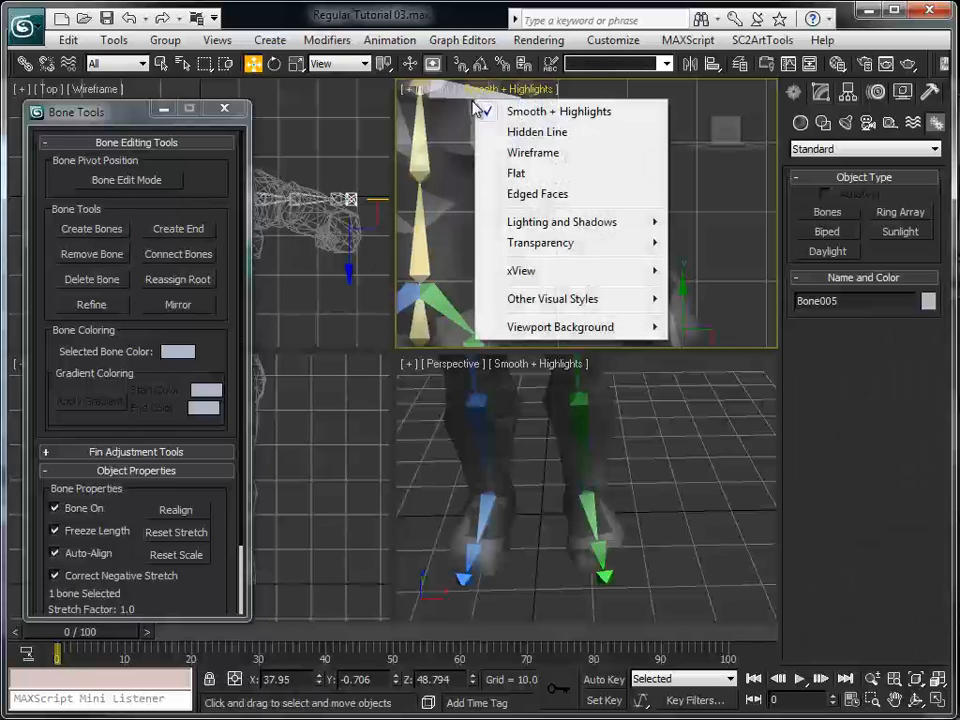
pyautogui.click(462, 214)
pyautogui.moveTo(464, 162); pyautogui.dragTo(480, 201, button='middle')
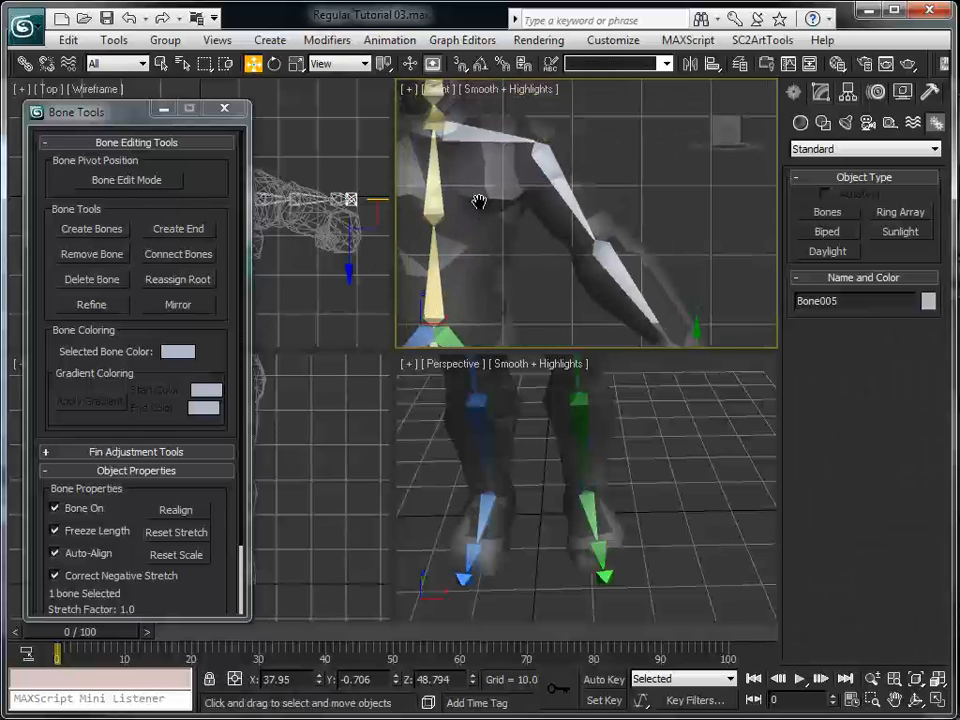
pyautogui.doubleClick(482, 134)
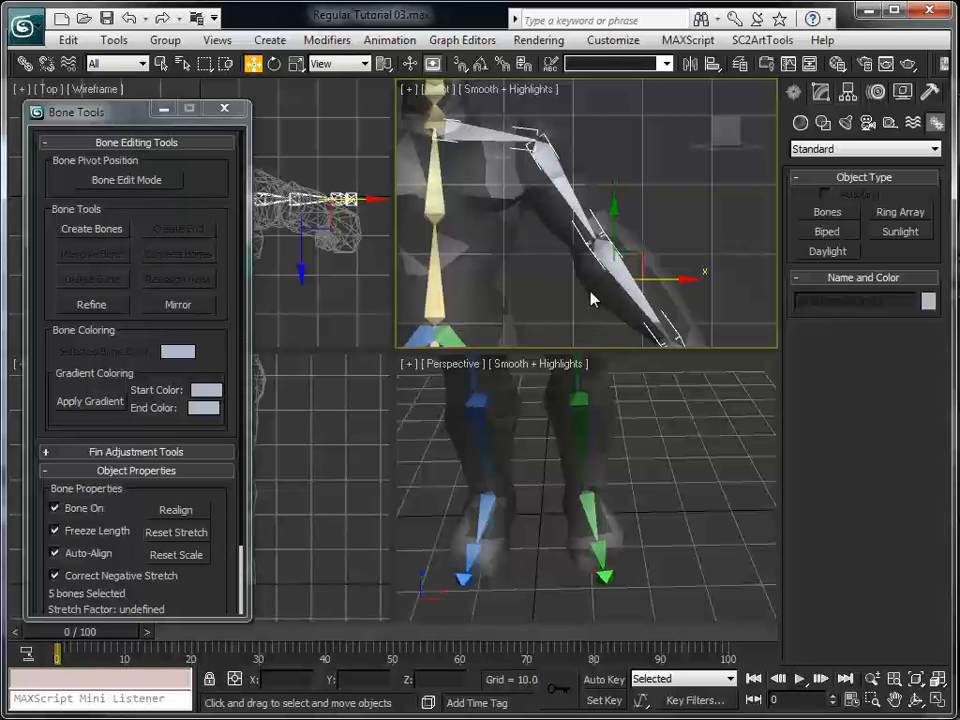
pyautogui.moveTo(590, 292); pyautogui.dragTo(590, 217, button='middle')
pyautogui.click(930, 302)
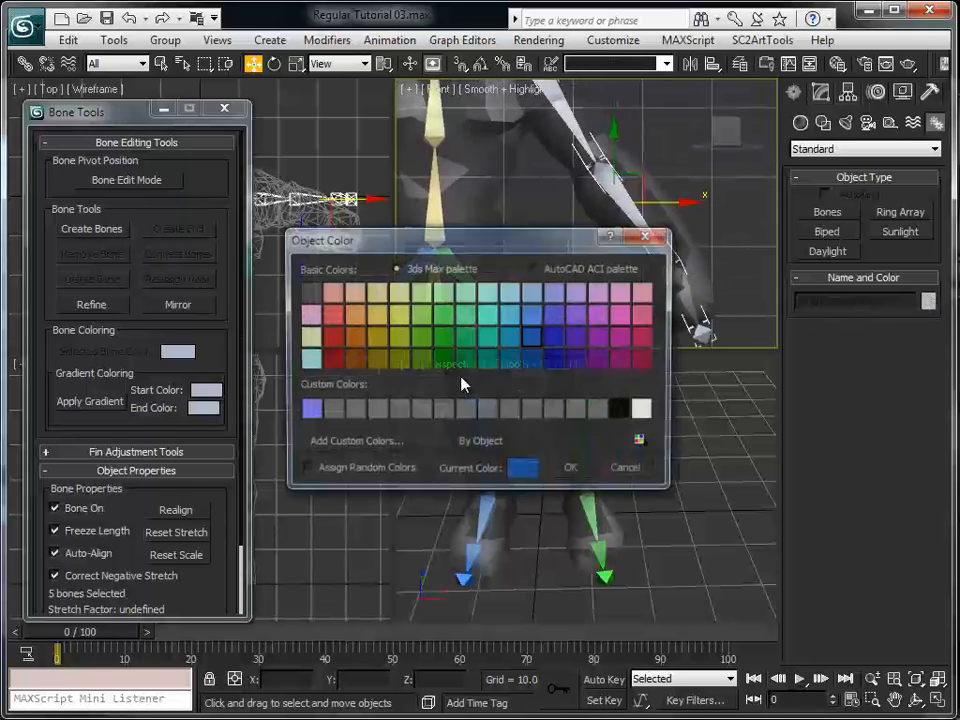
pyautogui.click(442, 337)
pyautogui.click(588, 471)
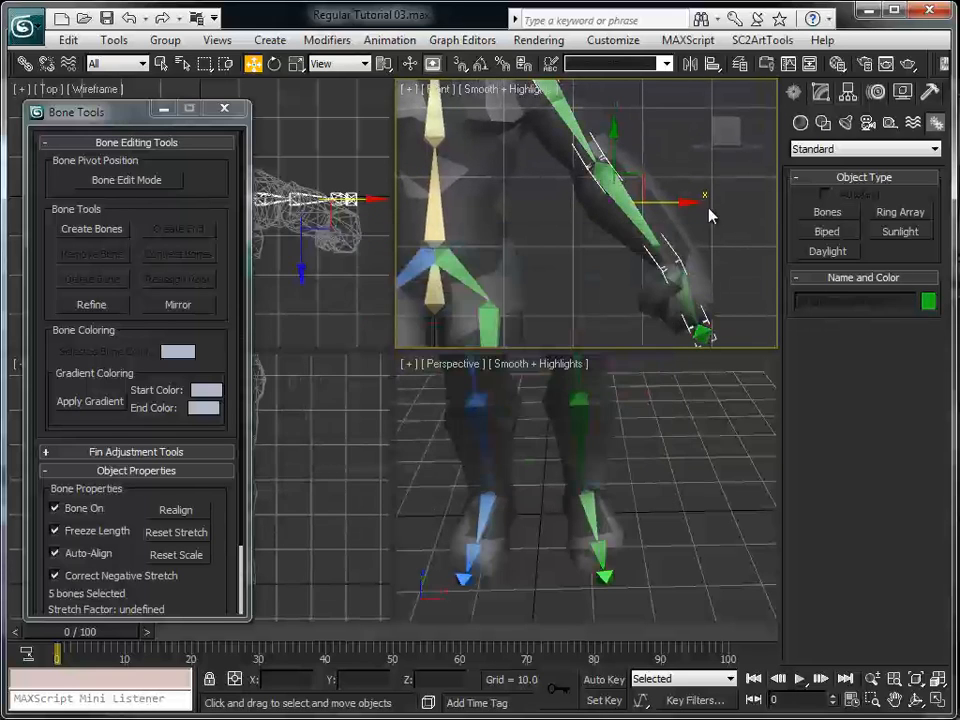
pyautogui.click(708, 212)
# Rename the left collar bone as bone_Left_Shoulder and the upper arm bone as bone_Left_Biceps
pyautogui.scroll(-2, 681, 259)
pyautogui.moveTo(665, 268); pyautogui.dragTo(660, 321, button='middle')
pyautogui.click(517, 132)
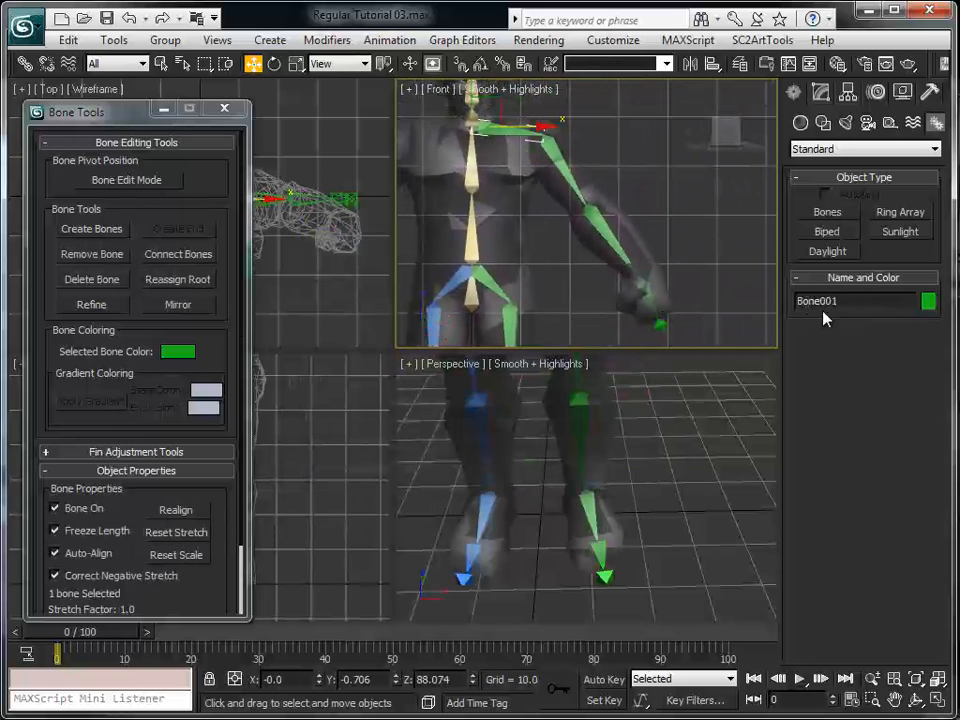
pyautogui.moveTo(846, 302); pyautogui.dragTo(747, 300)
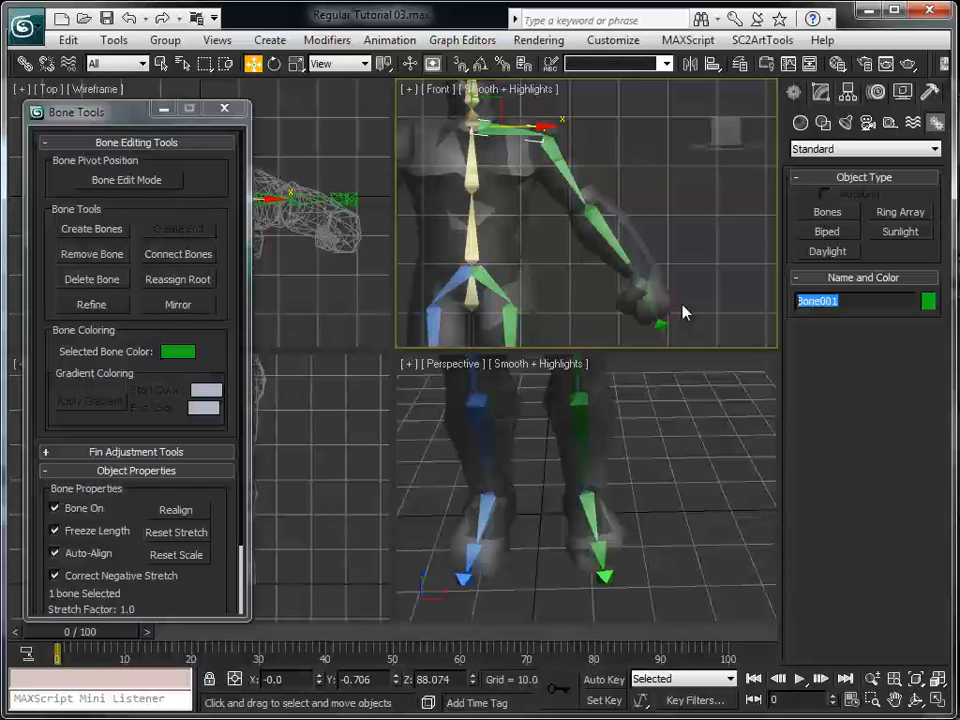
pyautogui.write('bone_Left_Shoulder')
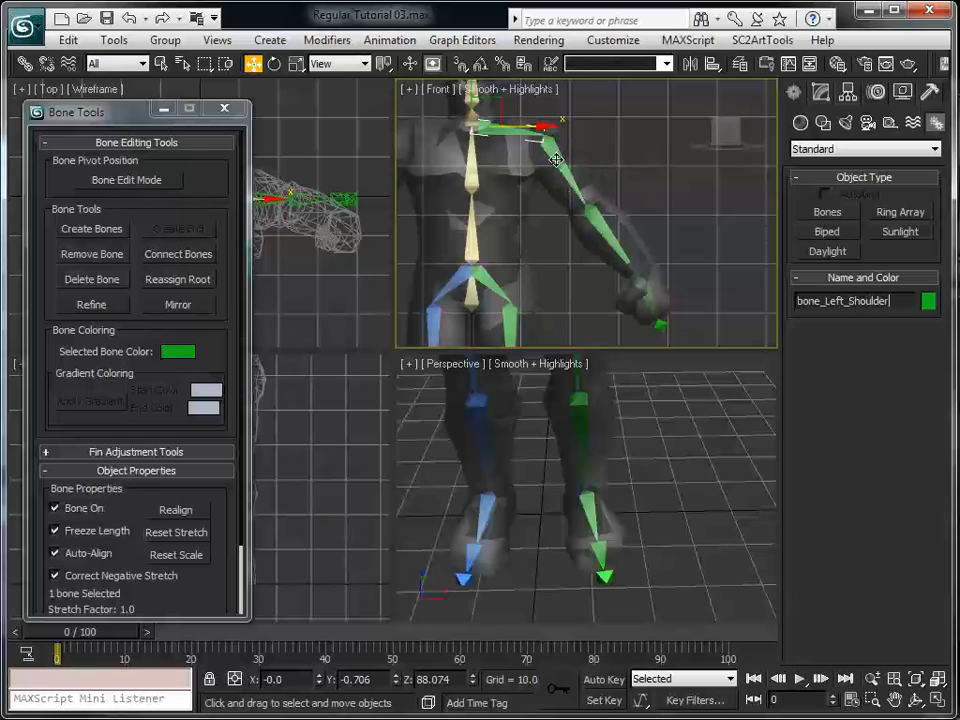
pyautogui.click(556, 160)
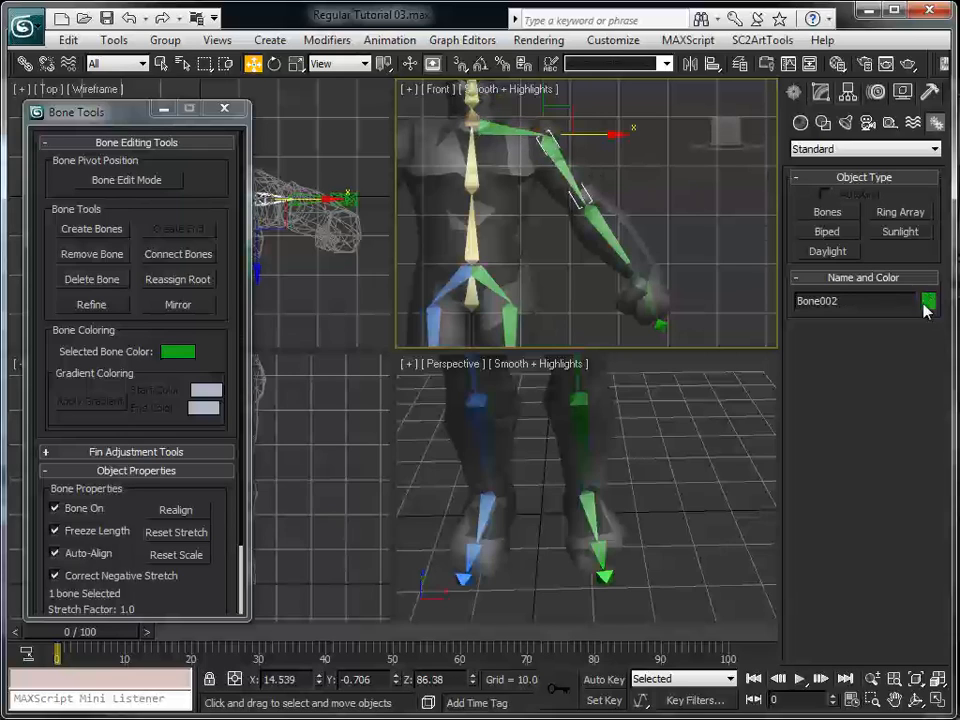
pyautogui.moveTo(912, 301); pyautogui.dragTo(724, 300)
pyautogui.write('bone_Left_')
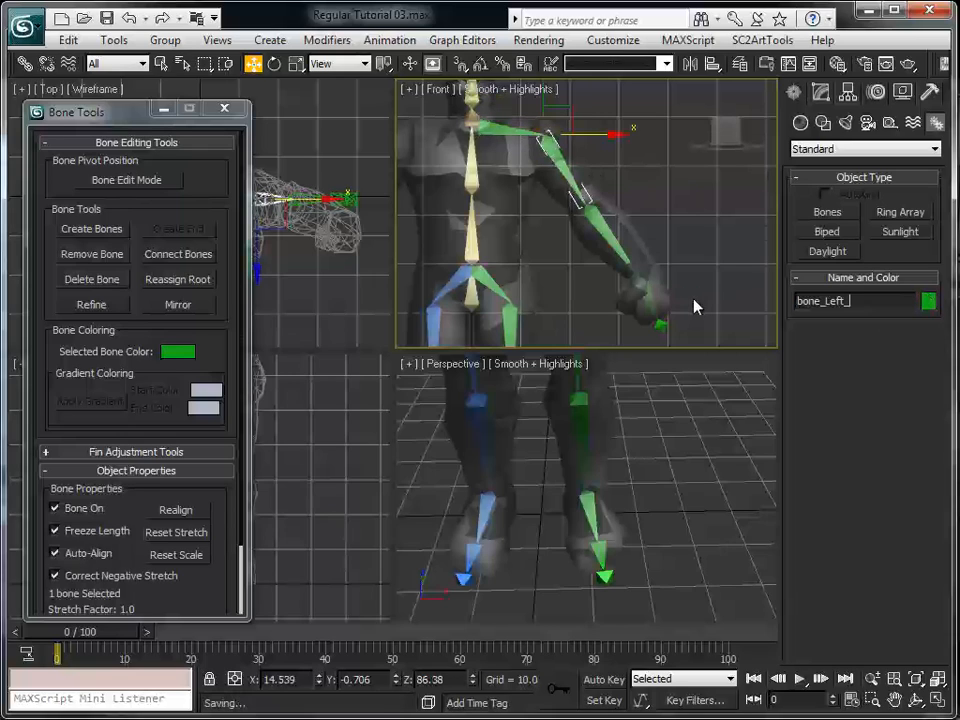
pyautogui.write('Biceps')
# Rename the left forearm bone using the bone_Left_ prefix
pyautogui.click(604, 236)
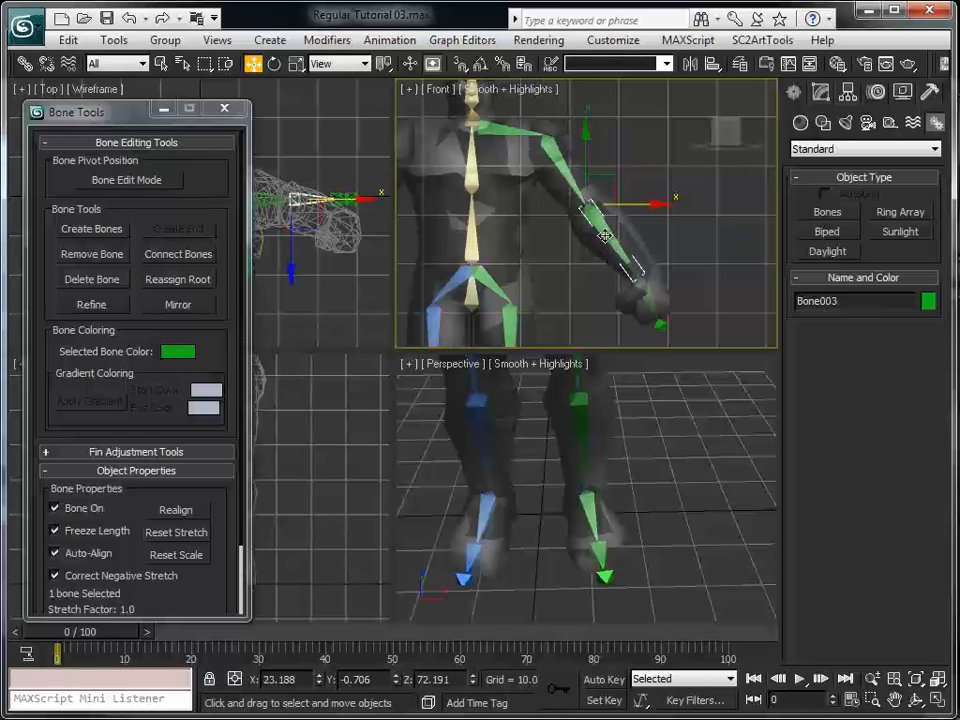
pyautogui.moveTo(849, 300); pyautogui.dragTo(669, 300)
pyautogui.write('bone_Left_Arm')
# Rename the left hand bone as bone_Left_Hand and its end bone as bone_Left_Hand_TIP, and deselect it
pyautogui.click(643, 302)
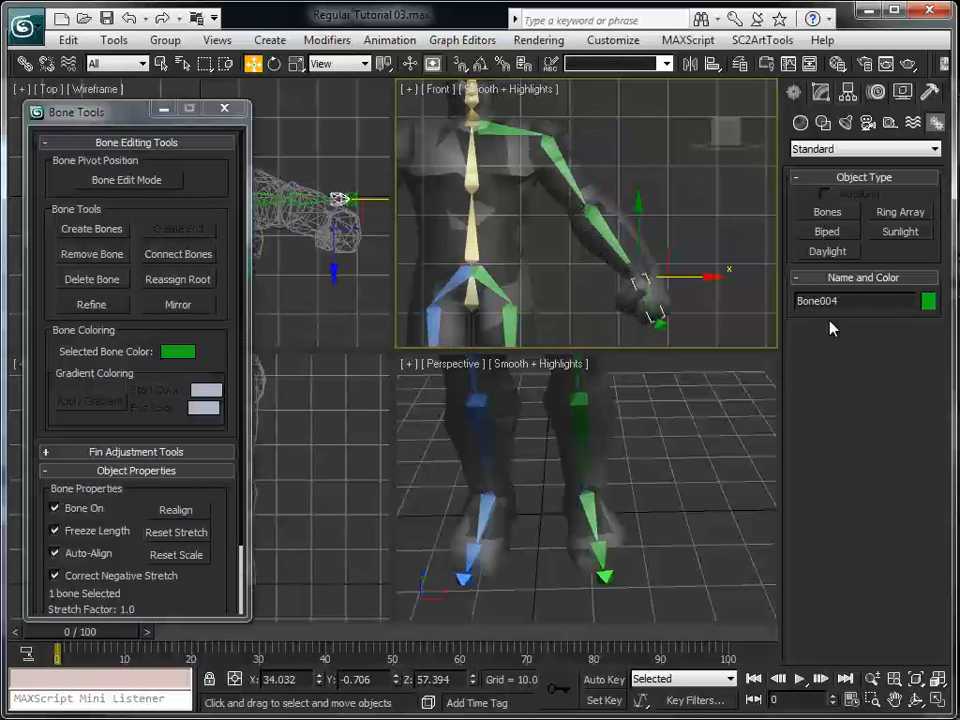
pyautogui.moveTo(850, 300); pyautogui.dragTo(766, 291)
pyautogui.write('bone_Left_Hand')
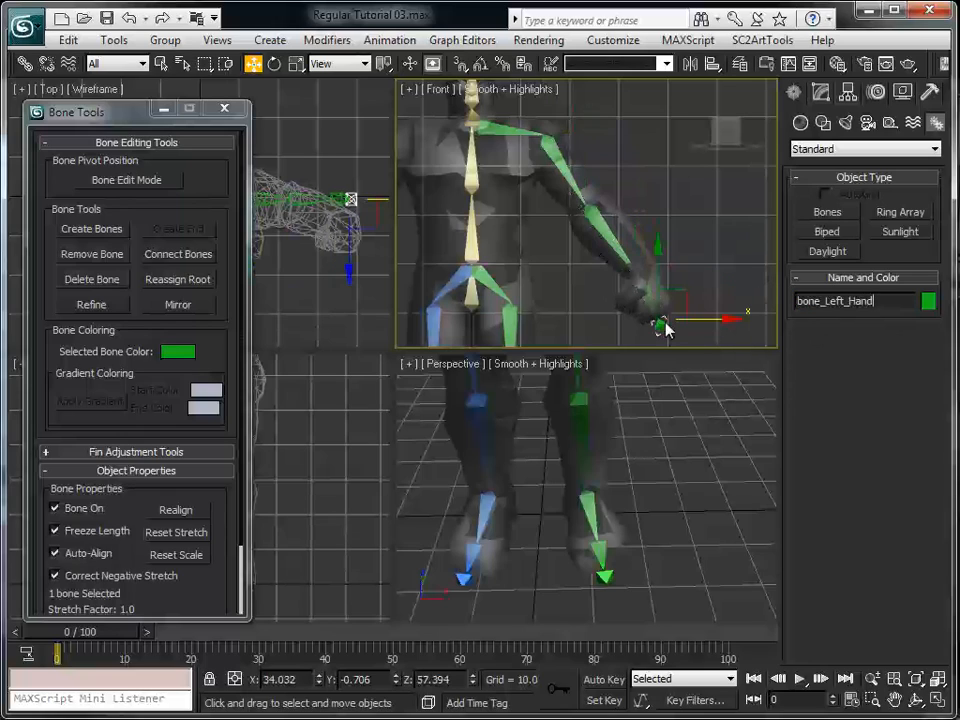
pyautogui.click(655, 322)
pyautogui.write('bone_Left_')
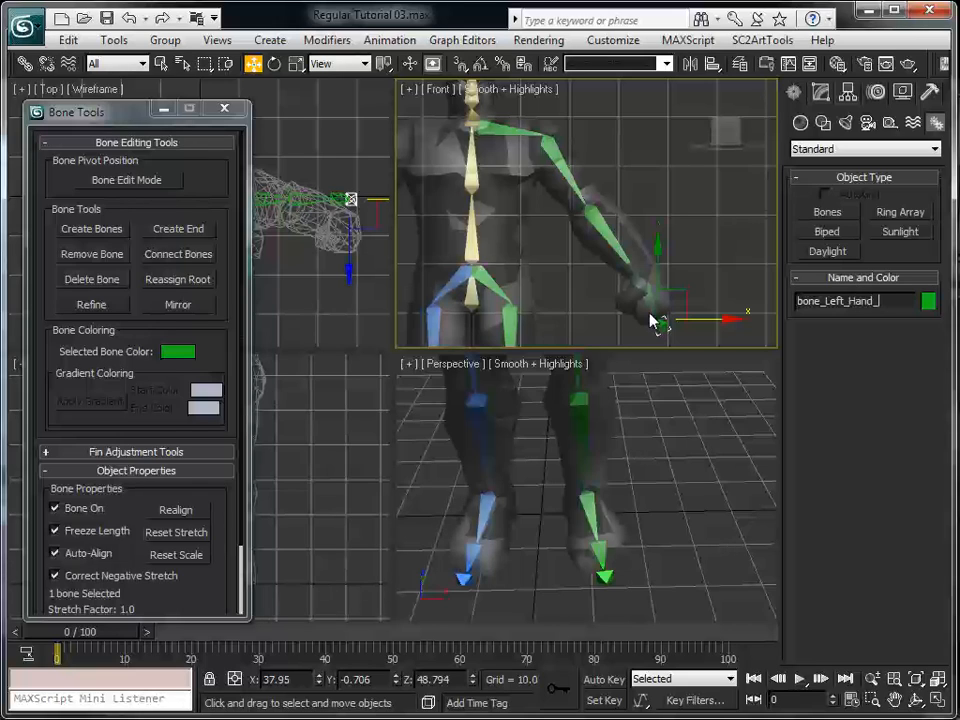
pyautogui.click(745, 283)
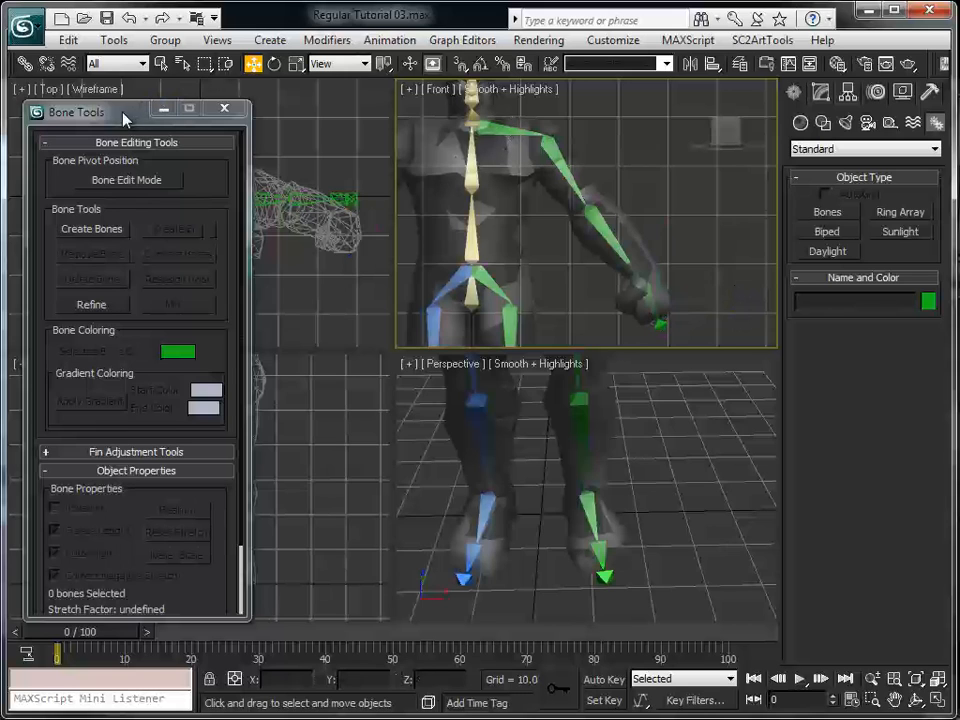
# Maximize the Right view on the character's torso and turn on Bone Edit Mode
pyautogui.moveTo(123, 119); pyautogui.dragTo(0, 125)
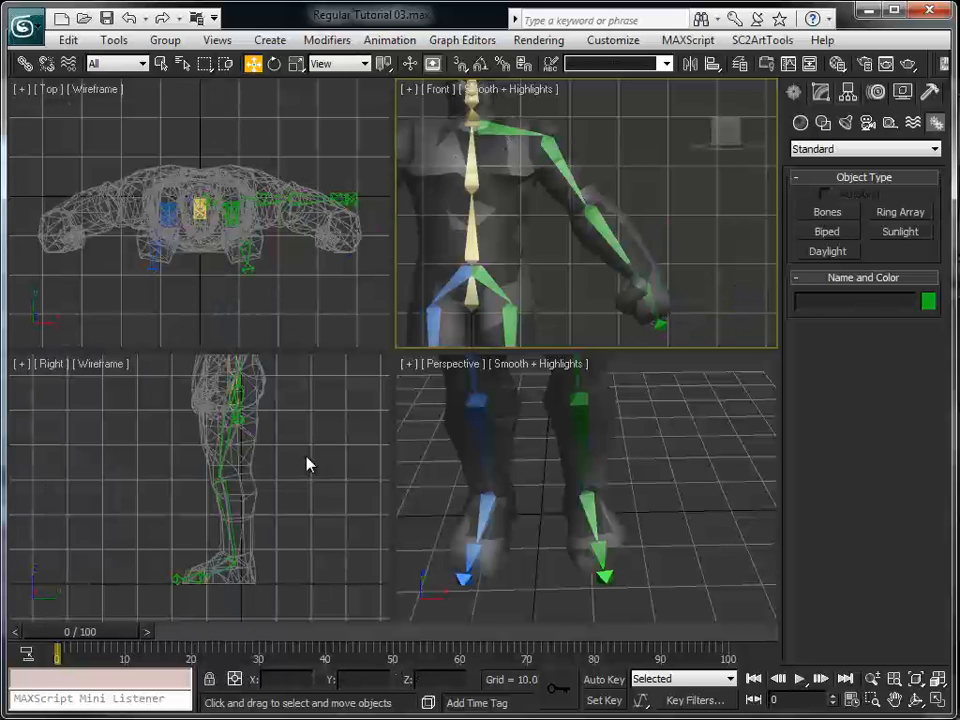
pyautogui.moveTo(307, 463); pyautogui.dragTo(291, 559, button='middle')
pyautogui.moveTo(291, 514); pyautogui.dragTo(254, 499, button='middle')
pyautogui.scroll(4, 291, 570)
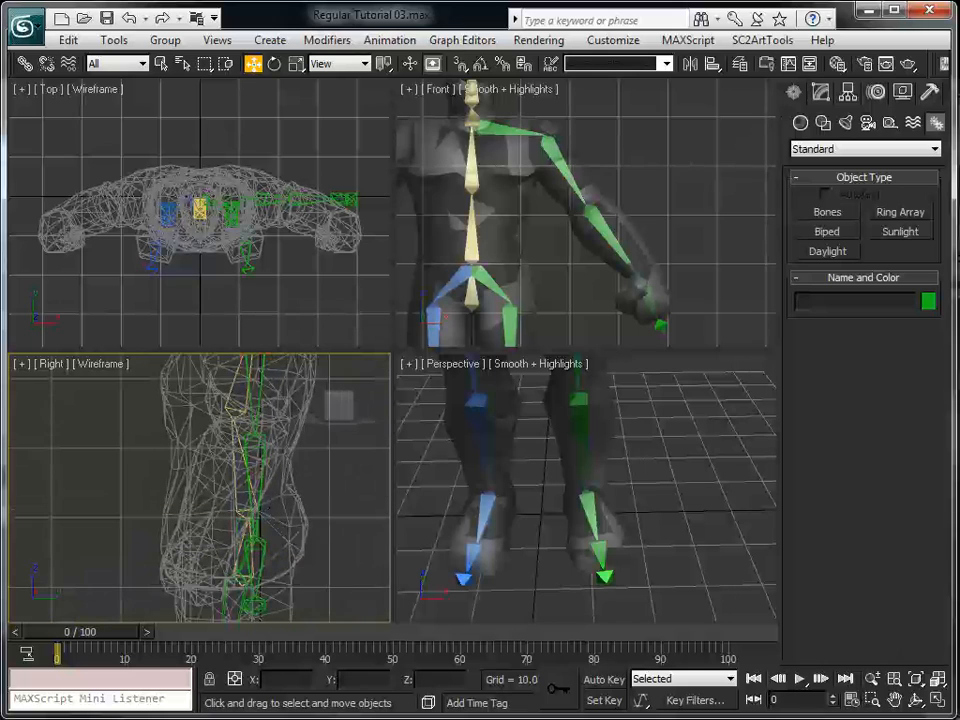
pyautogui.hotkey('alt', 'w')
pyautogui.moveTo(700, 470); pyautogui.dragTo(644, 400, button='middle')
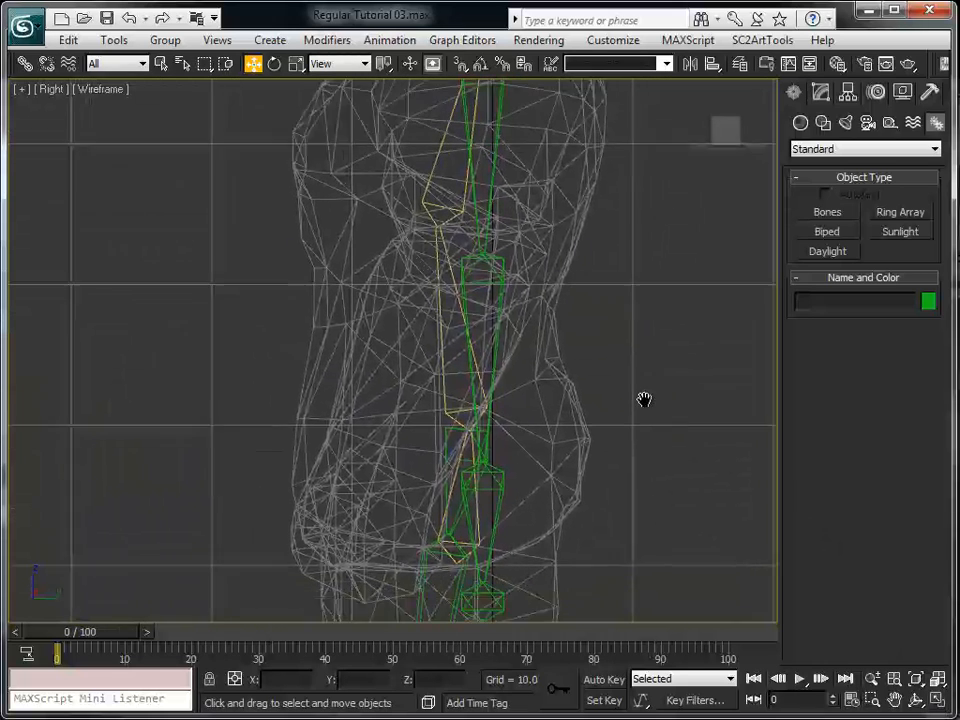
pyautogui.scroll(-3, 640, 399)
pyautogui.moveTo(0, 137); pyautogui.dragTo(57, 125)
pyautogui.click(80, 193)
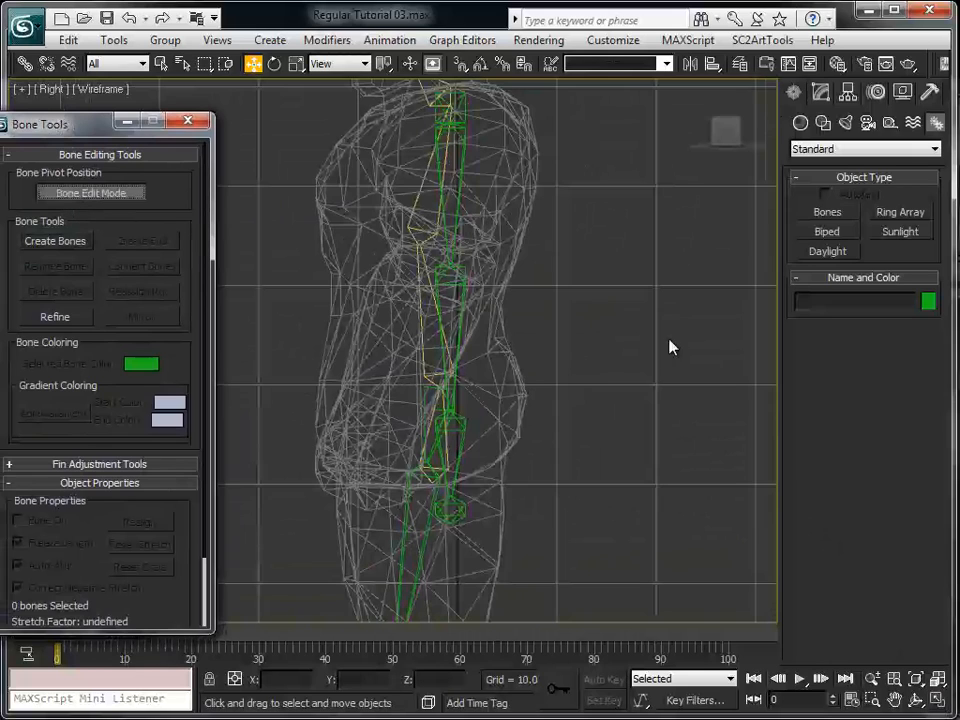
pyautogui.moveTo(669, 347); pyautogui.dragTo(725, 392, button='middle')
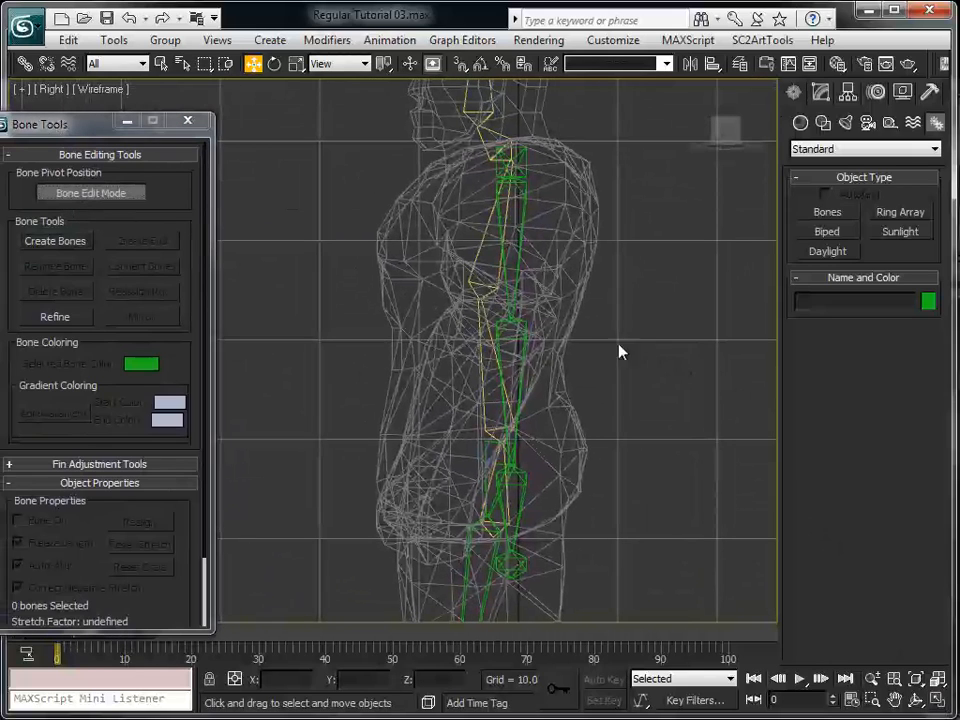
pyautogui.click(525, 325)
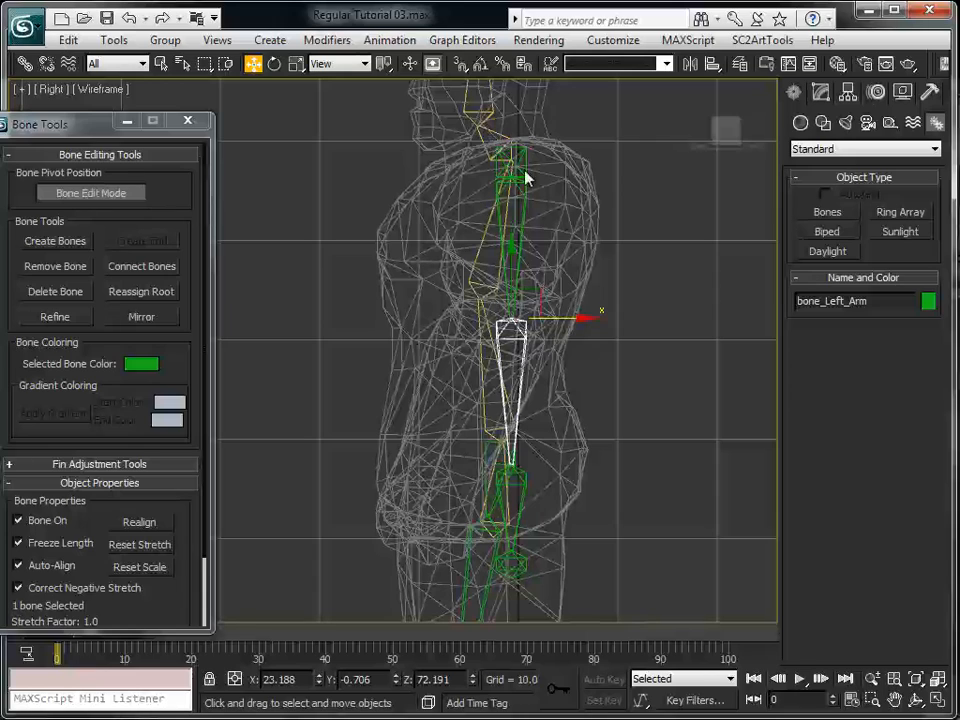
pyautogui.click(513, 162)
pyautogui.moveTo(563, 157); pyautogui.dragTo(549, 178)
pyautogui.hotkey('ctrl', 'z')
# Move the left elbow joint forward in the Right view to about Y -2.1, Z 73.0
pyautogui.click(527, 192)
pyautogui.click(527, 347)
pyautogui.moveTo(522, 314)
pyautogui.mouseDown()
pyautogui.moveTo(520, 279)
pyautogui.moveTo(524, 294)
pyautogui.mouseUp()
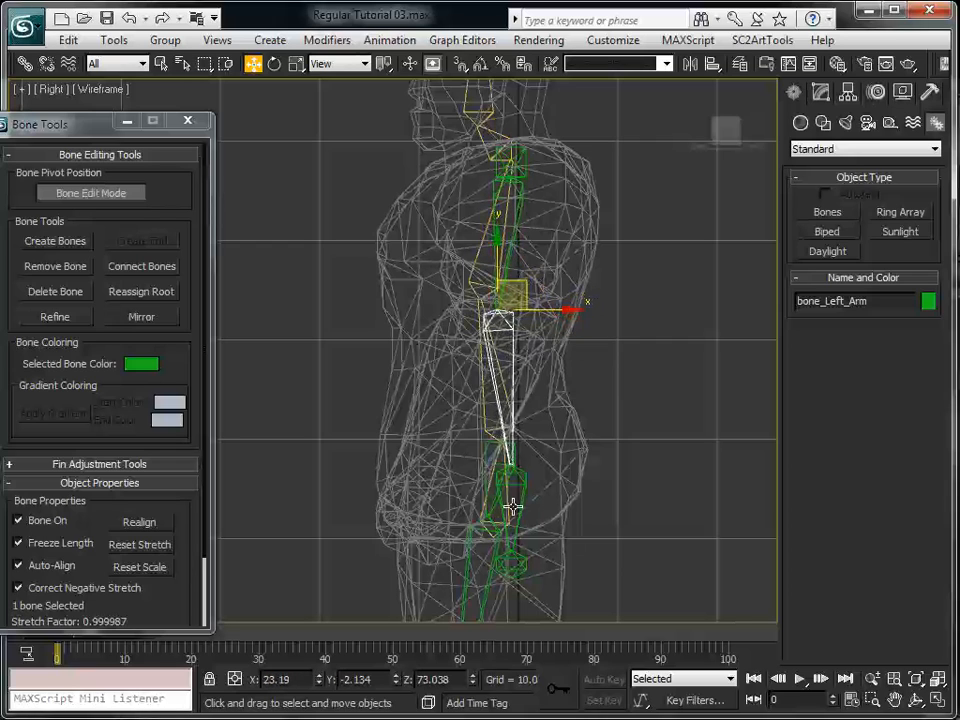
# Move the left wrist joint forward to about Y -8.0, Z 57.6, shift the hand's end bone forward into the fist, and deselect
pyautogui.click(523, 493)
pyautogui.moveTo(516, 456); pyautogui.dragTo(470, 443)
pyautogui.click(510, 564)
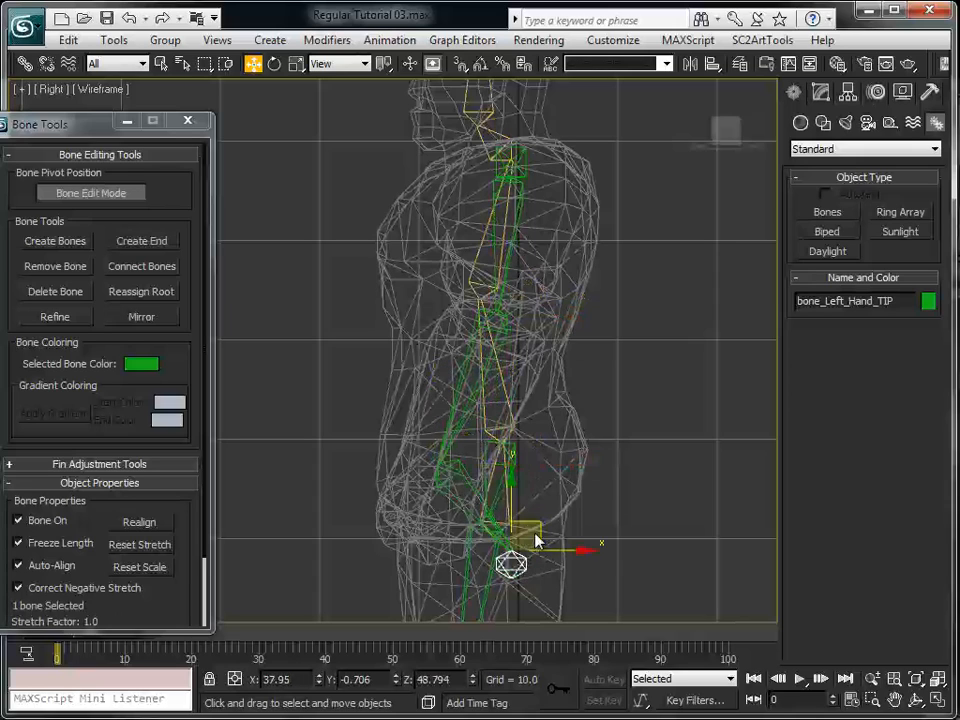
pyautogui.moveTo(513, 518); pyautogui.dragTo(449, 521)
pyautogui.click(682, 520)
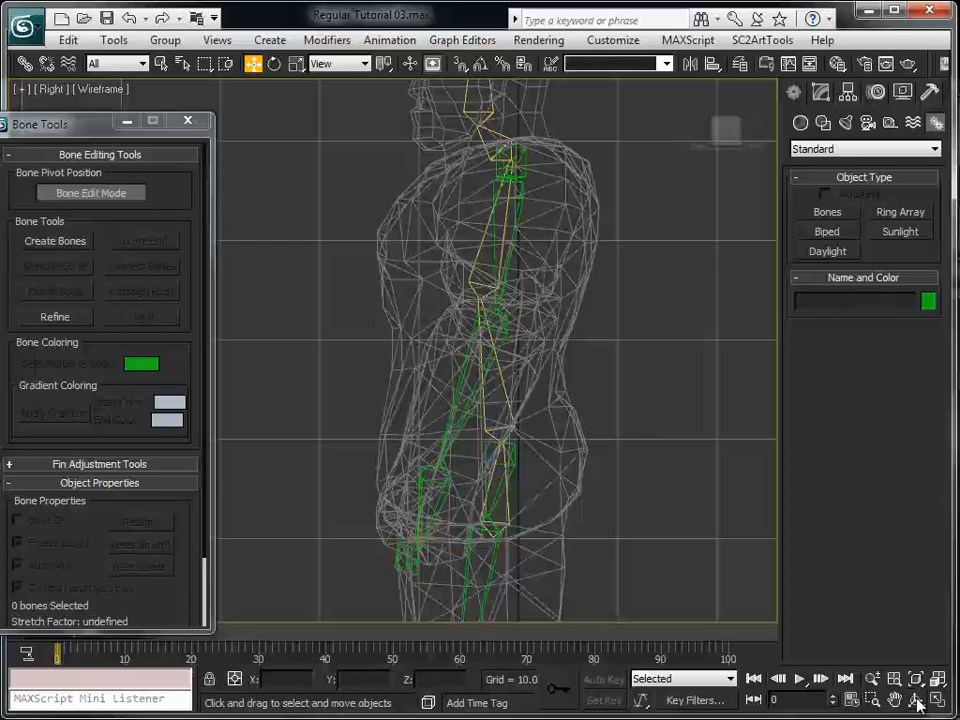
# Restore the four-view layout and nudge the bone_Left_Hand joint along the Y axis in the Perspective view to fit the mesh
pyautogui.hotkey('alt', 'w')
pyautogui.scroll(6, 600, 220)
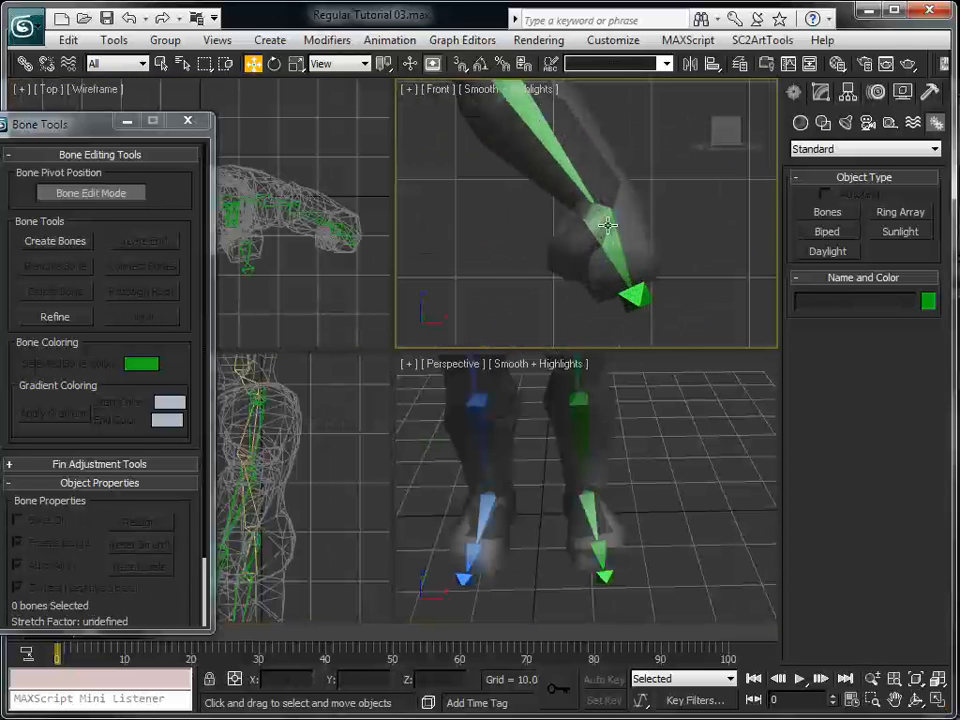
pyautogui.scroll(8, 603, 484)
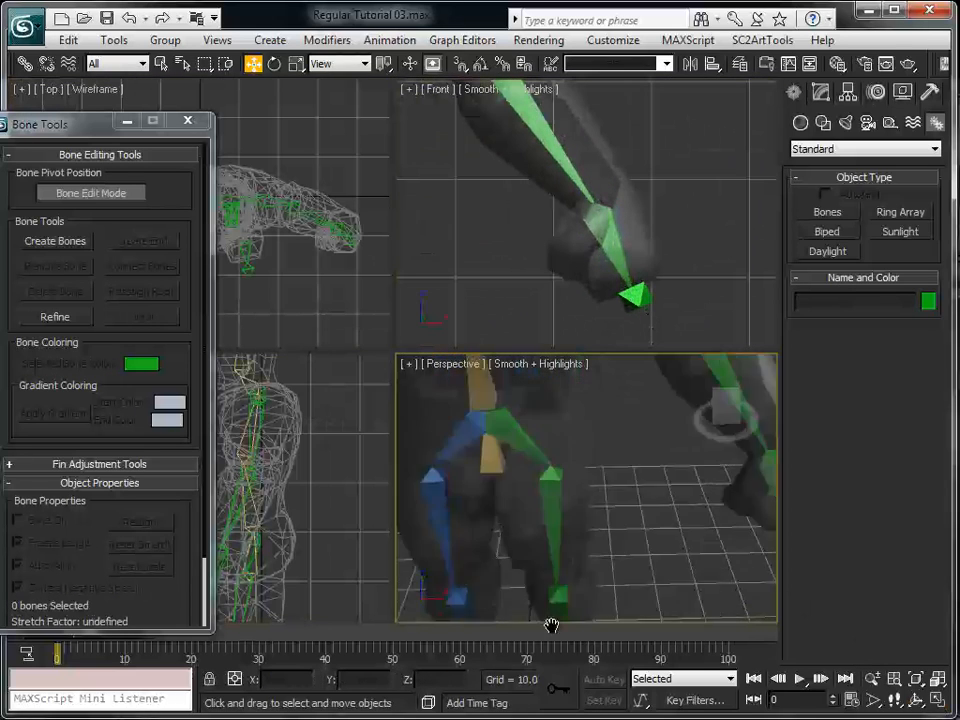
pyautogui.keyDown('alt'); pyautogui.moveTo(498, 492); pyautogui.dragTo(517, 517, button='middle'); pyautogui.keyUp('alt')
pyautogui.click(517, 517)
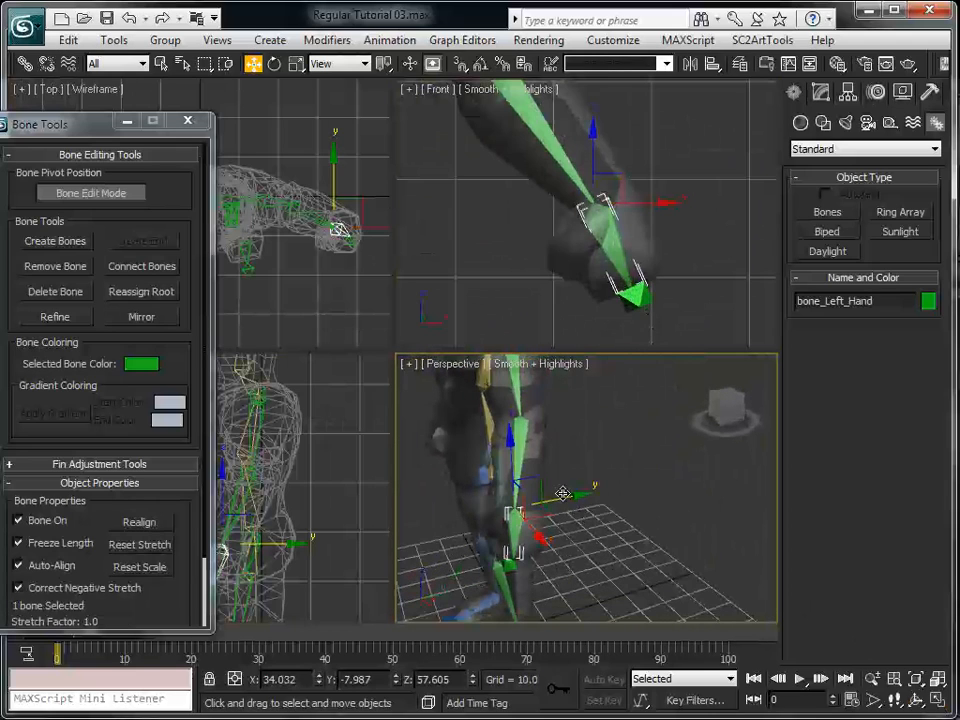
pyautogui.moveTo(565, 498)
pyautogui.mouseDown()
pyautogui.moveTo(572, 505)
pyautogui.moveTo(571, 492)
pyautogui.mouseUp()
pyautogui.keyDown('alt'); pyautogui.moveTo(574, 480); pyautogui.dragTo(600, 445, button='middle'); pyautogui.keyUp('alt')
pyautogui.moveTo(600, 445); pyautogui.dragTo(696, 534, button='middle')
pyautogui.click(757, 540)
pyautogui.keyDown('alt'); pyautogui.moveTo(759, 536); pyautogui.dragTo(574, 626, button='middle'); pyautogui.keyUp('alt')
pyautogui.press('e')
pyautogui.moveTo(625, 545); pyautogui.dragTo(641, 584)
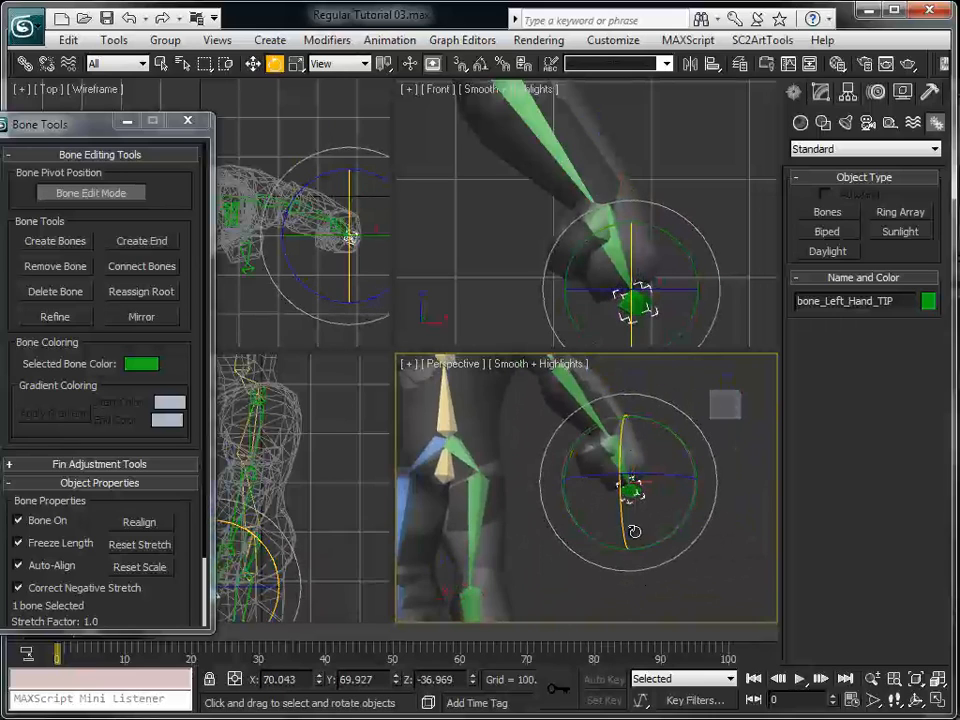
pyautogui.hotkey('ctrl', 'z')
pyautogui.click(137, 62)
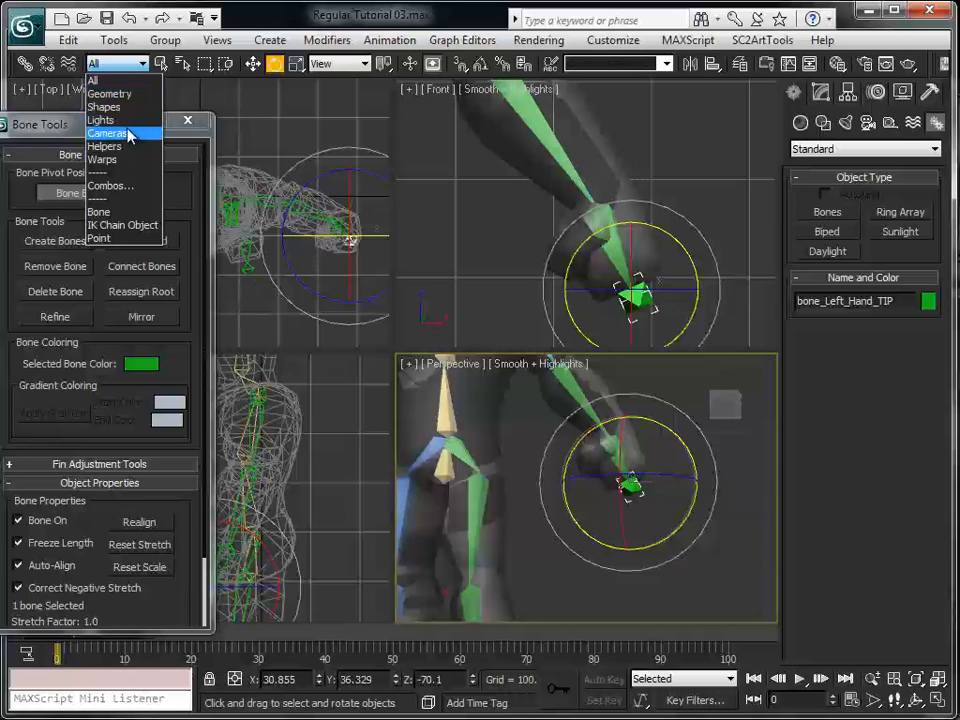
pyautogui.click(555, 264)
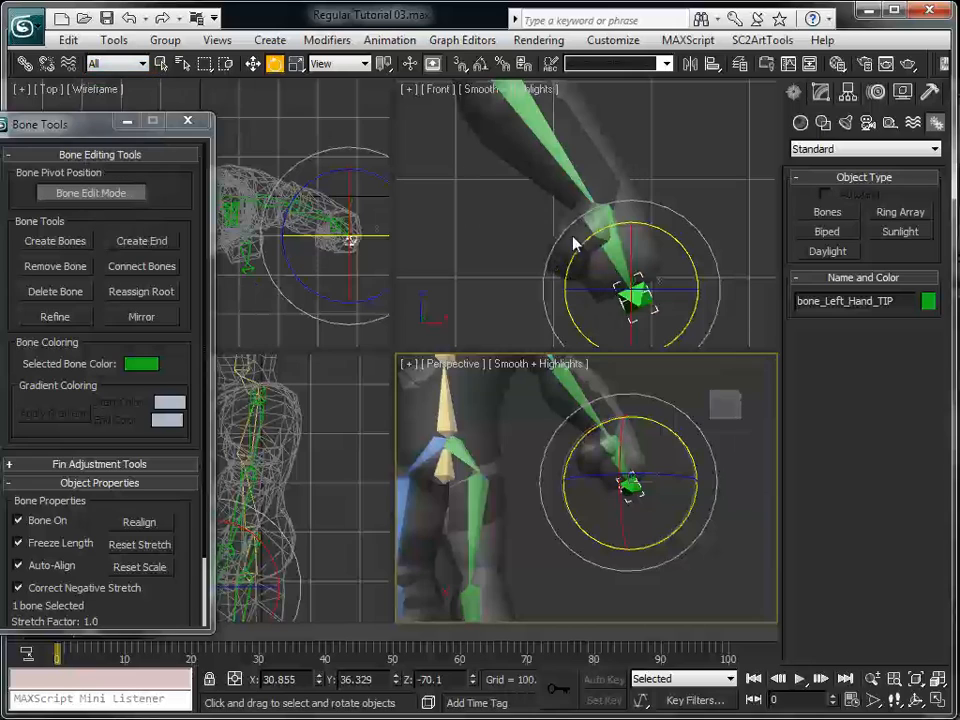
pyautogui.click(355, 63)
pyautogui.click(369, 117)
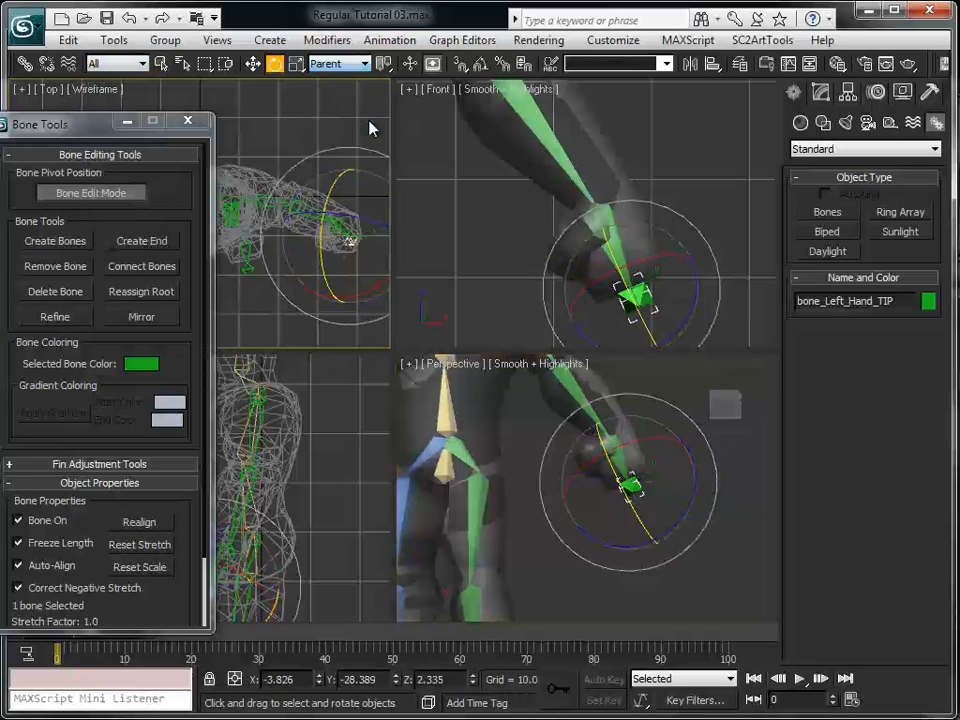
pyautogui.click(320, 150)
# Set the reference coordinate system to Local, rotate bone_Left_Hand_TIP in line with the hand bone, and deselect it
pyautogui.click(355, 63)
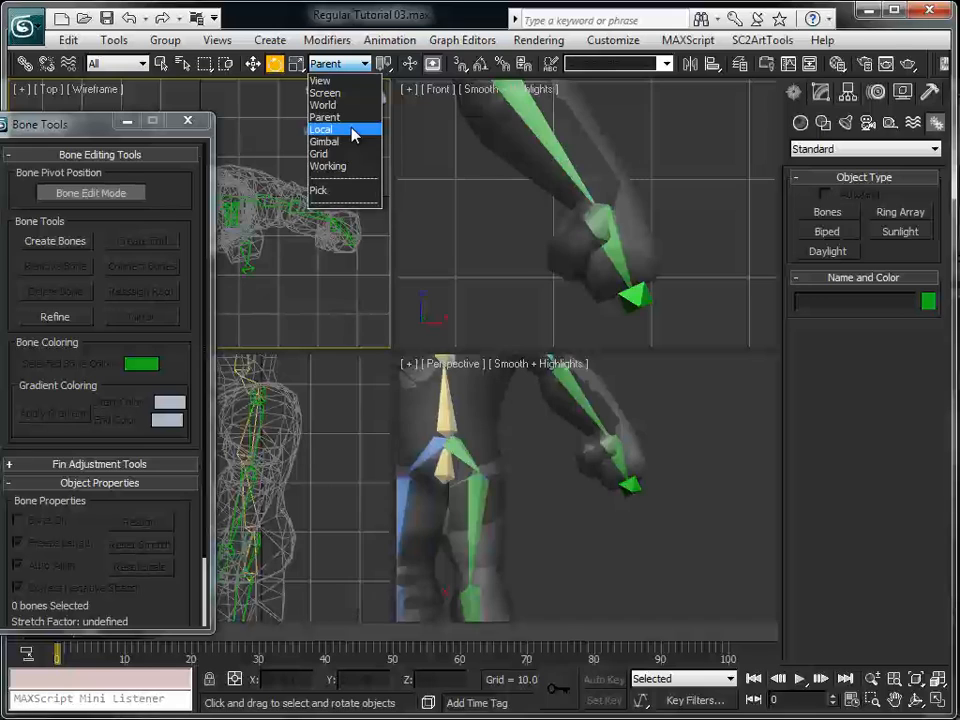
pyautogui.click(355, 130)
pyautogui.rightClick(333, 124)
pyautogui.click(634, 315)
pyautogui.click(628, 300)
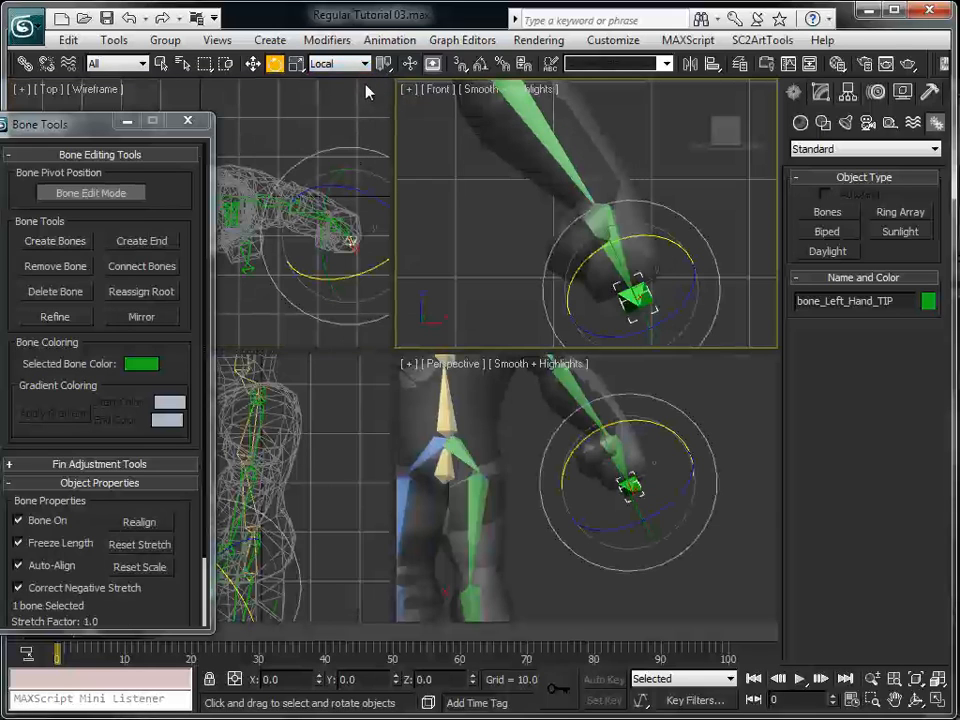
pyautogui.moveTo(647, 313); pyautogui.dragTo(679, 372)
pyautogui.moveTo(580, 329); pyautogui.dragTo(591, 276, button='middle')
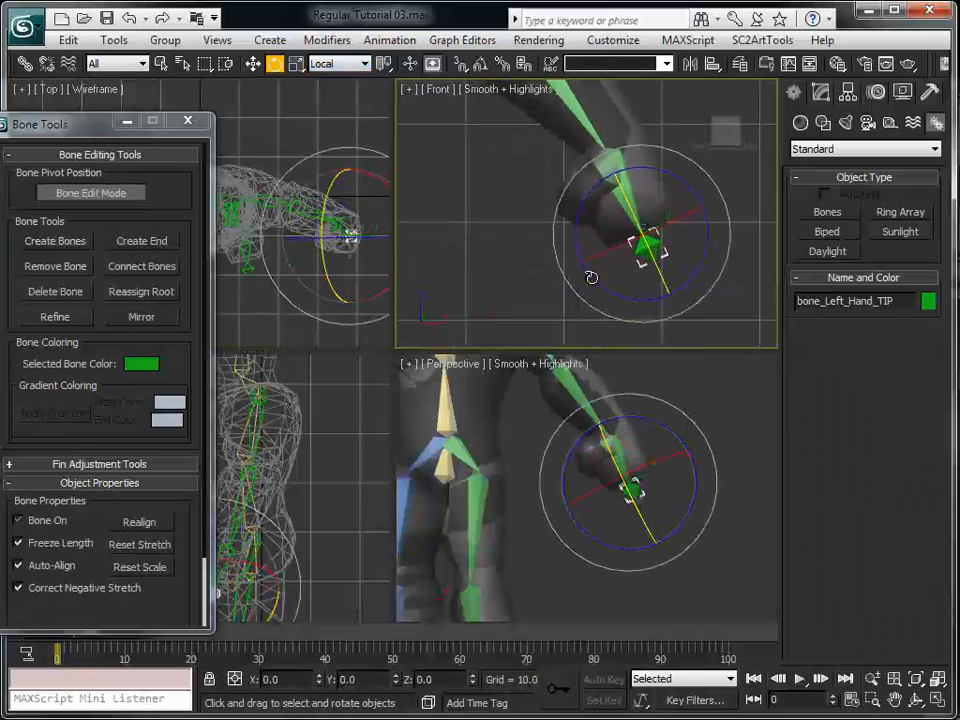
pyautogui.click(512, 285)
# Turn off Bone Edit Mode and mirror the whole left arm chain across the X axis, flipping the bones' Y axis with 0.0 offset
pyautogui.scroll(-2, 512, 285)
pyautogui.scroll(-5, 503, 251)
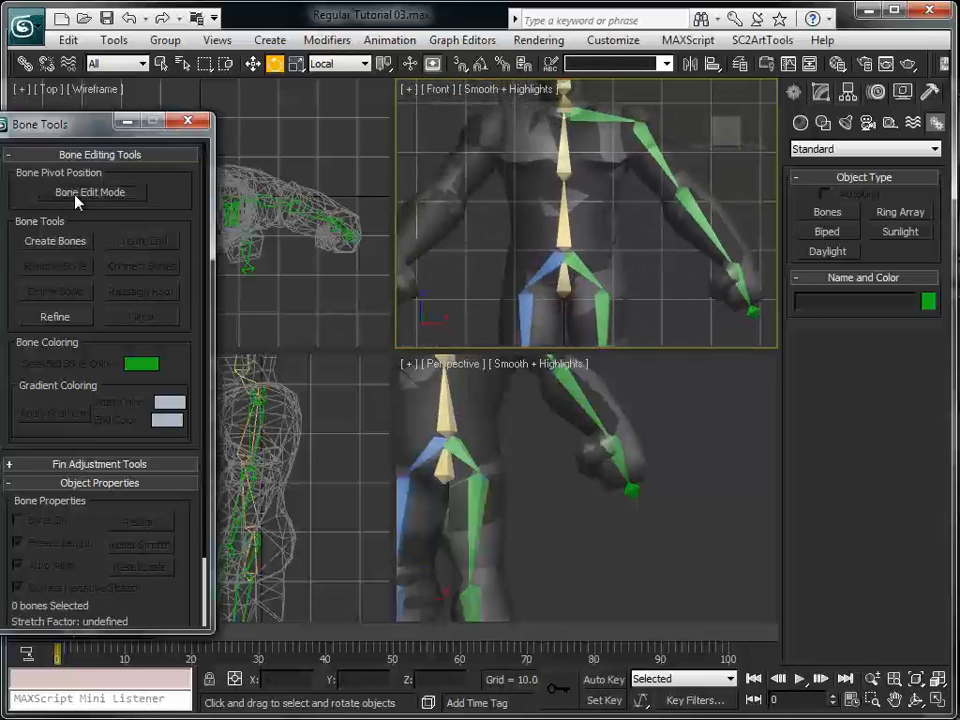
pyautogui.doubleClick(590, 119)
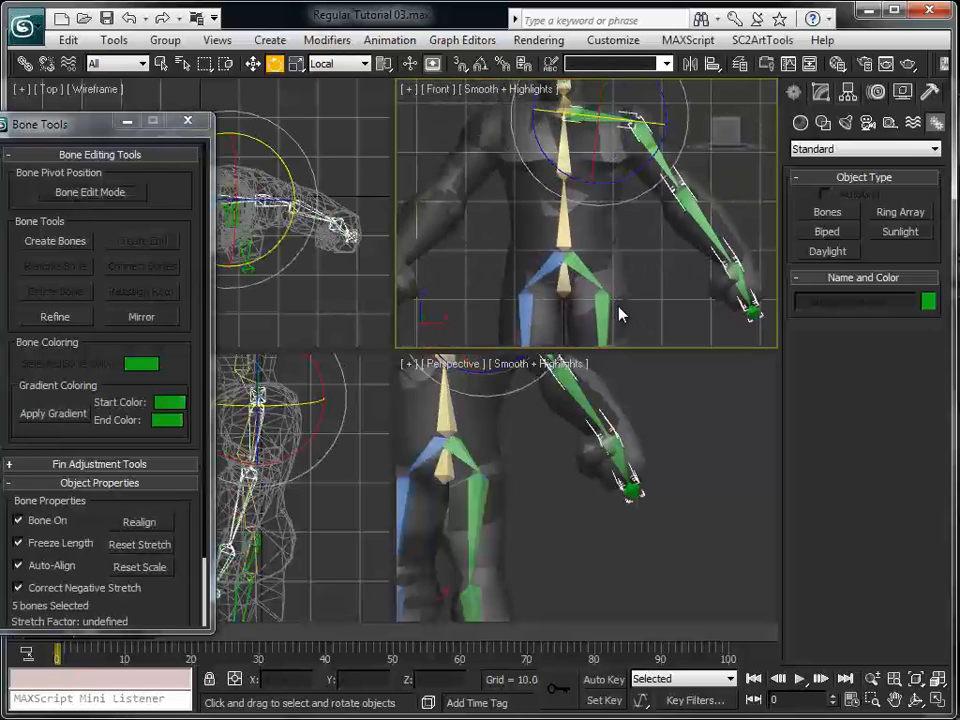
pyautogui.press('w')
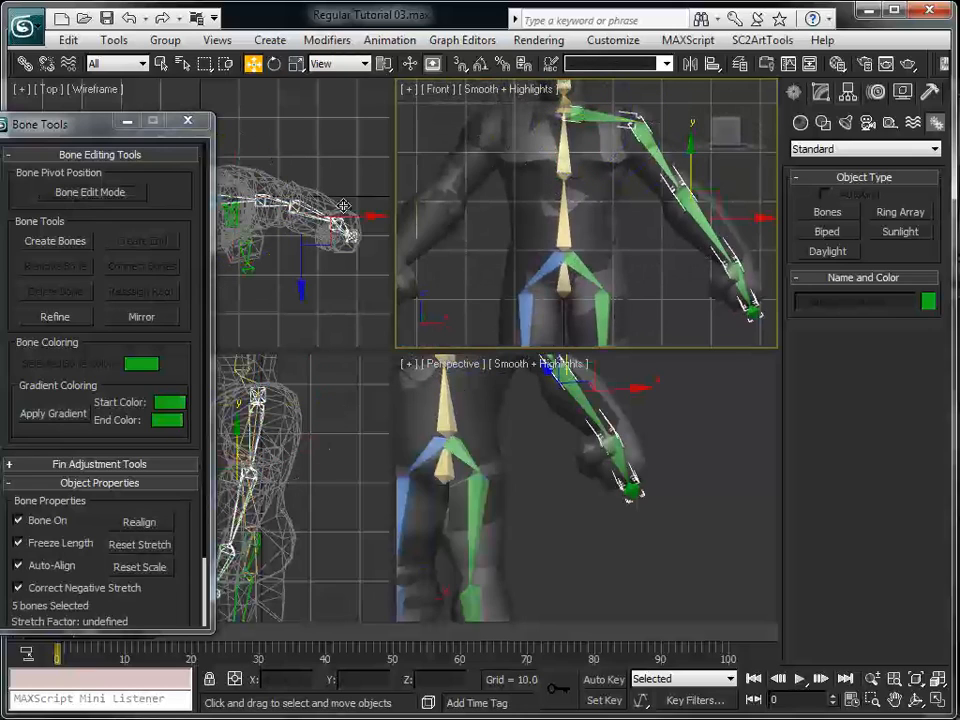
pyautogui.click(163, 326)
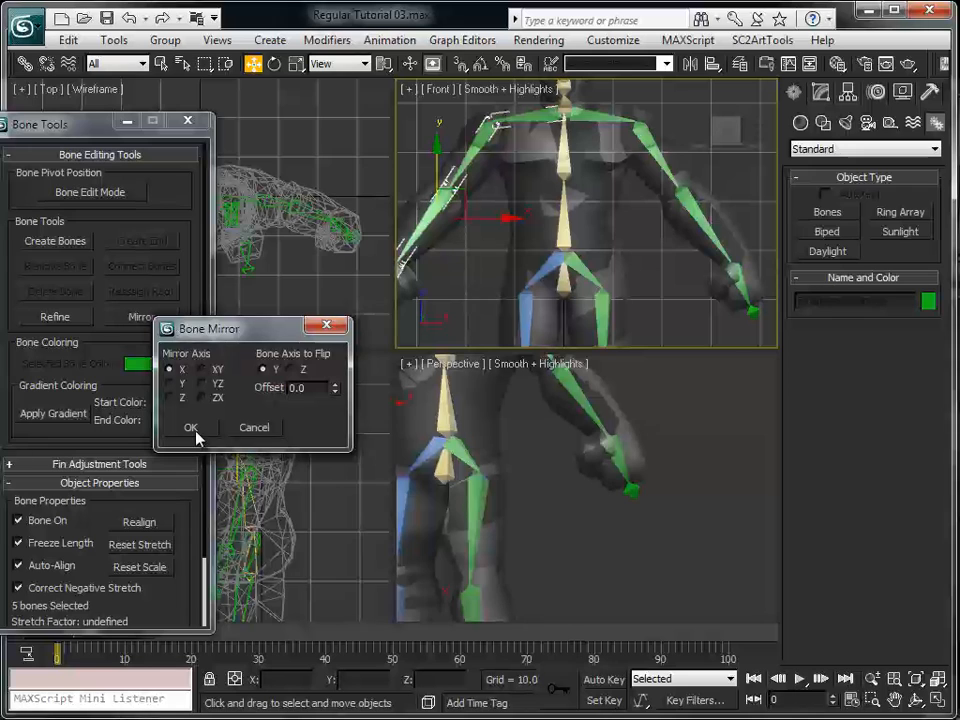
pyautogui.click(191, 433)
# Select the whole mirrored right arm chain, colour it blue like the right leg, and deselect it
pyautogui.moveTo(488, 252); pyautogui.dragTo(569, 256, button='middle')
pyautogui.click(597, 150)
pyautogui.doubleClick(615, 139)
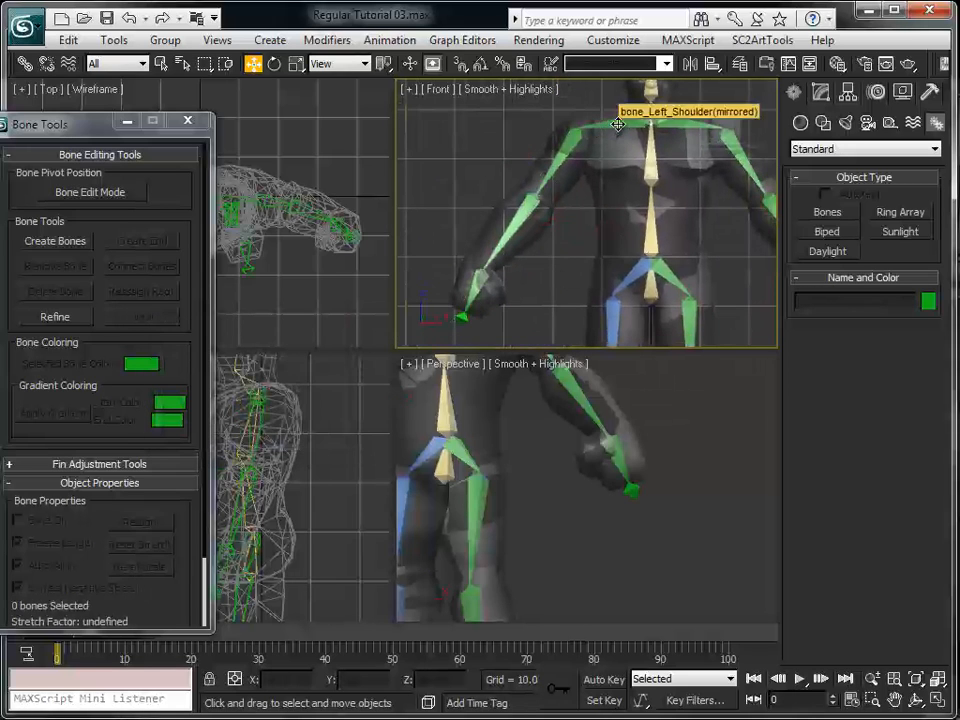
pyautogui.click(928, 302)
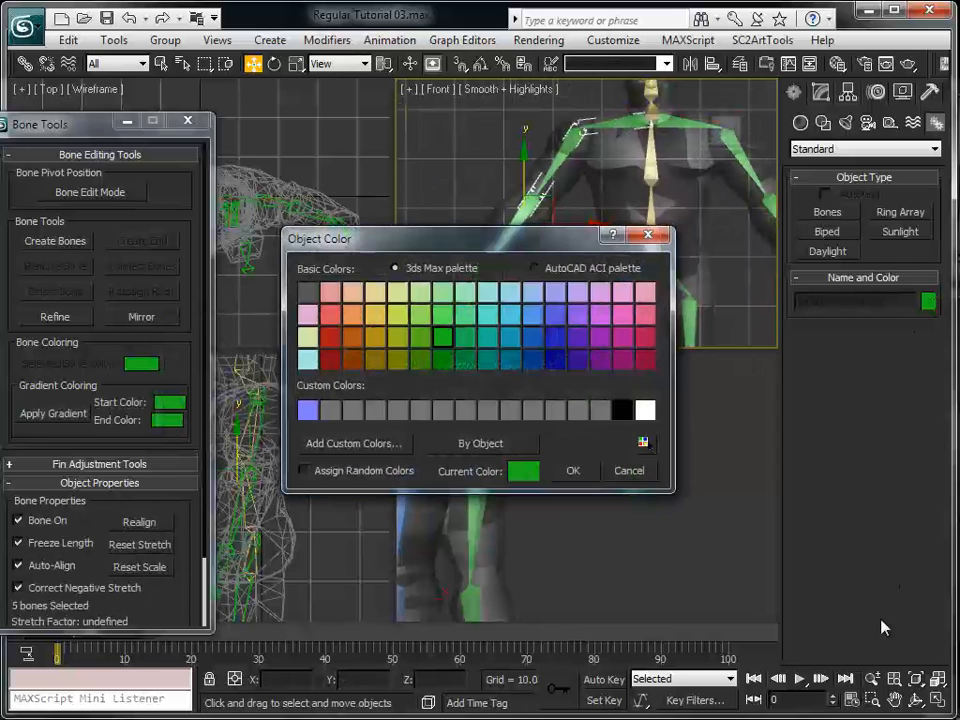
pyautogui.click(533, 340)
pyautogui.click(574, 472)
pyautogui.click(581, 282)
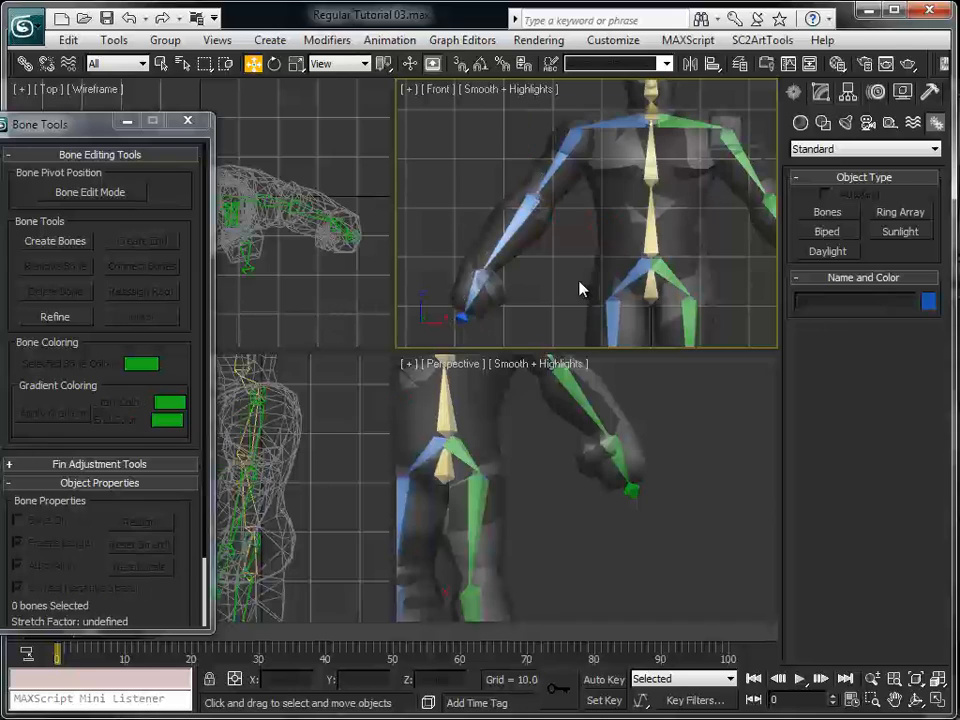
# Close Bone Tools and show the complete skeleton in a maximized Front view
pyautogui.scroll(-2, 582, 284)
pyautogui.moveTo(606, 306); pyautogui.dragTo(553, 238, button='middle')
pyautogui.scroll(-2, 553, 237)
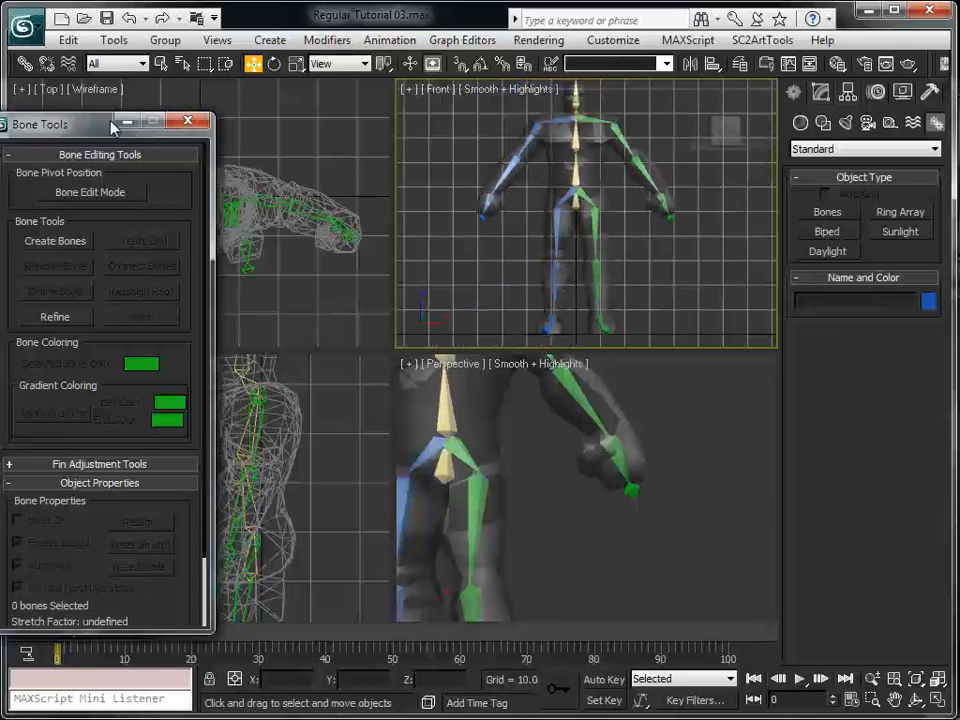
pyautogui.moveTo(117, 126); pyautogui.dragTo(167, 118)
pyautogui.click(230, 110)
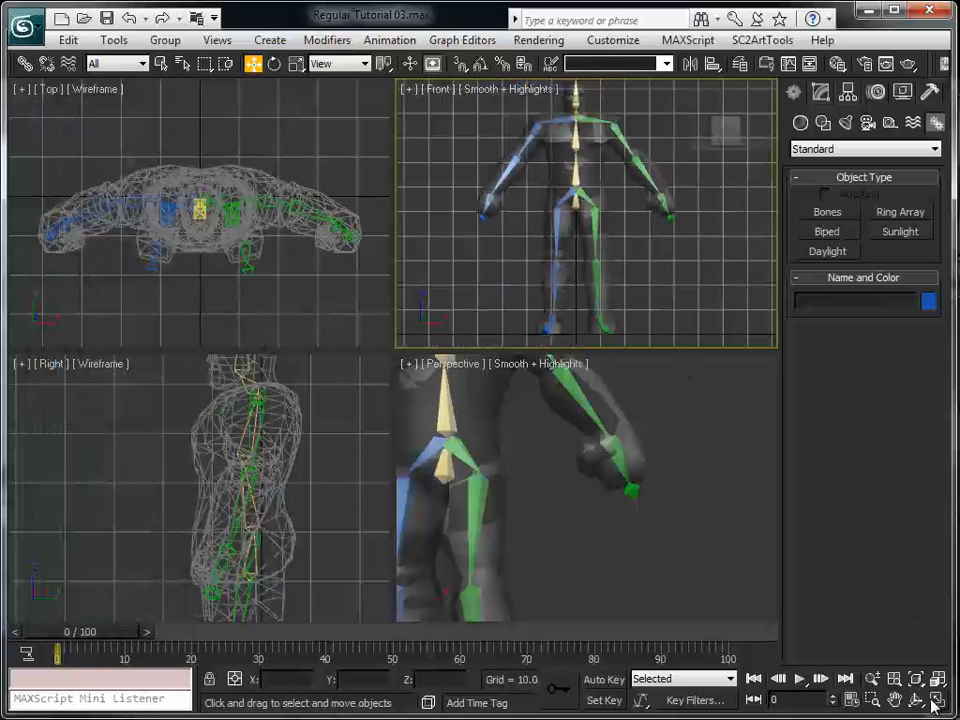
pyautogui.hotkey('alt', 'w')
pyautogui.moveTo(579, 508); pyautogui.dragTo(598, 517, button='middle')
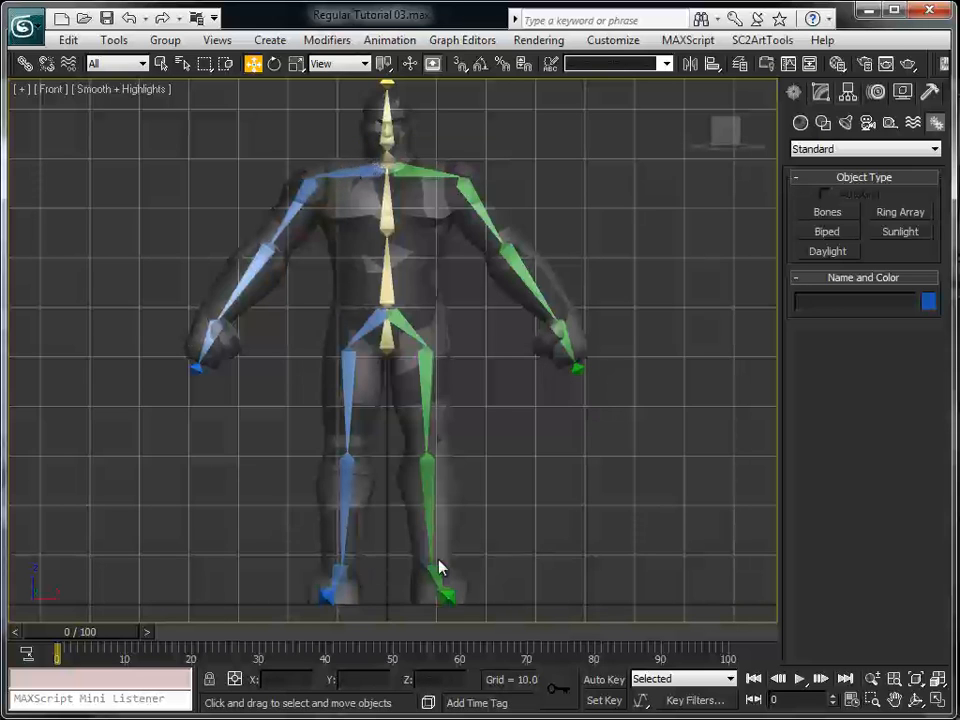
# Select the mirrored right hip bone, examine the "_Left" part of its name, and deselect it
pyautogui.moveTo(510, 514); pyautogui.dragTo(622, 540, button='middle')
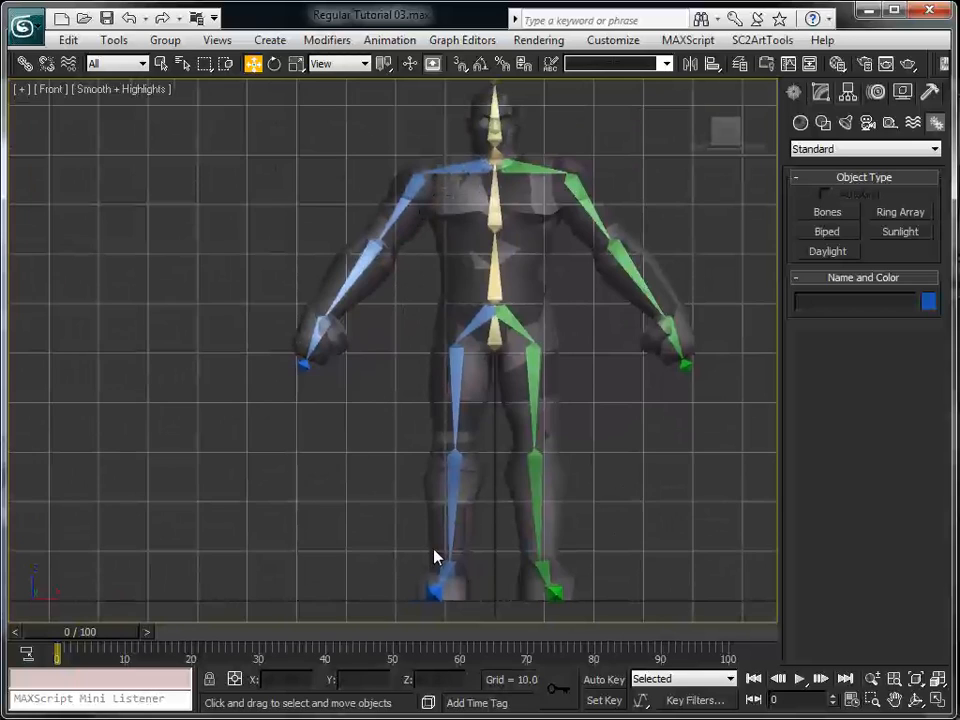
pyautogui.click(475, 323)
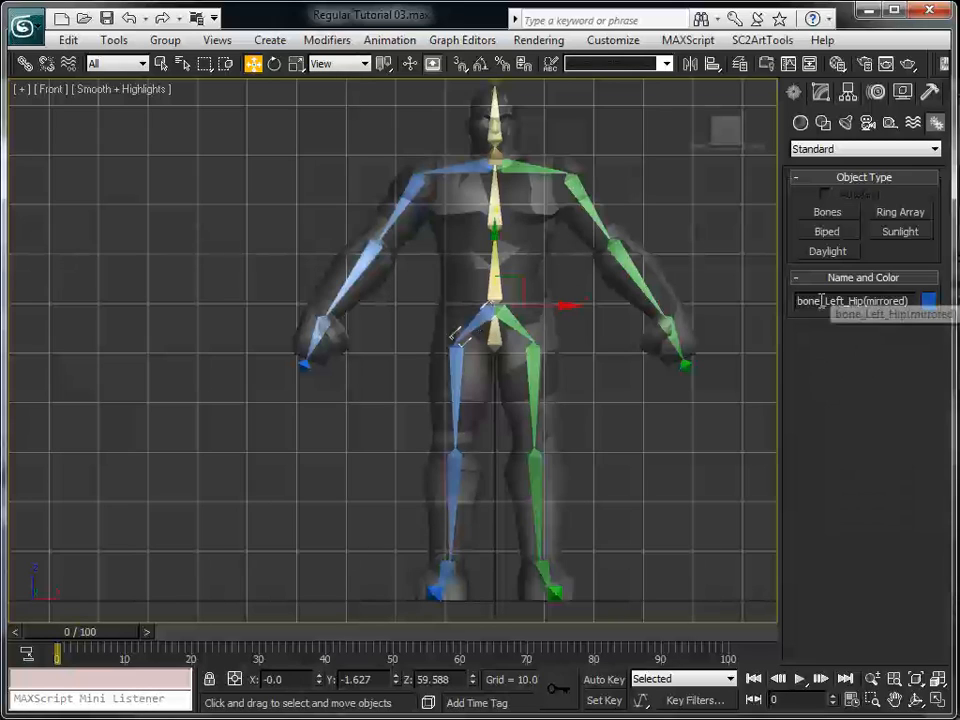
pyautogui.moveTo(821, 300); pyautogui.dragTo(846, 300)
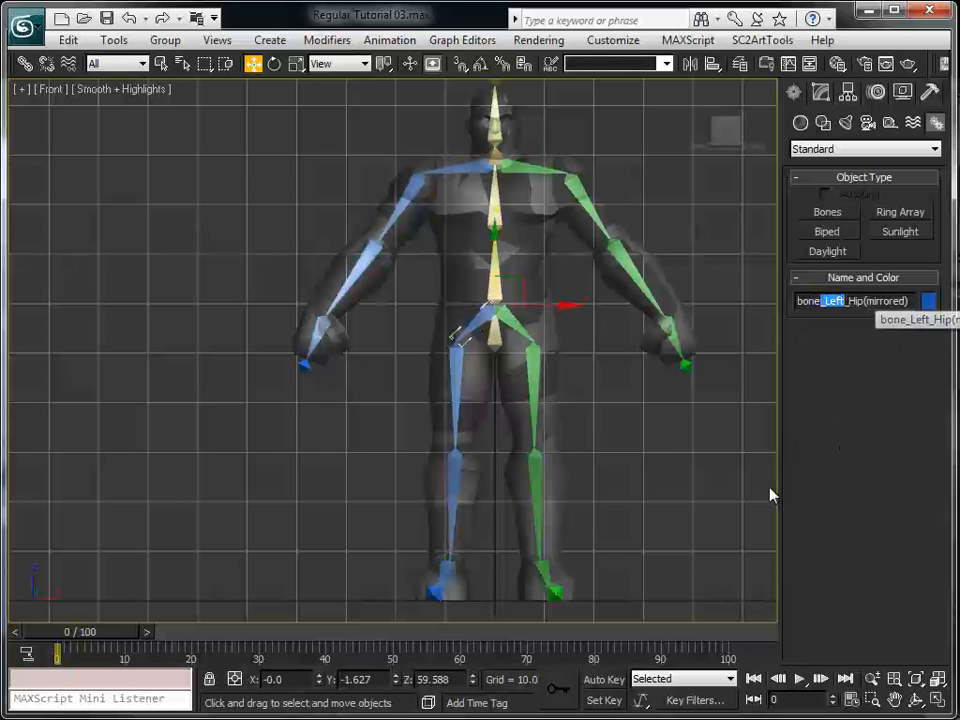
pyautogui.click(638, 478)
pyautogui.moveTo(613, 524); pyautogui.dragTo(679, 512, button='middle')
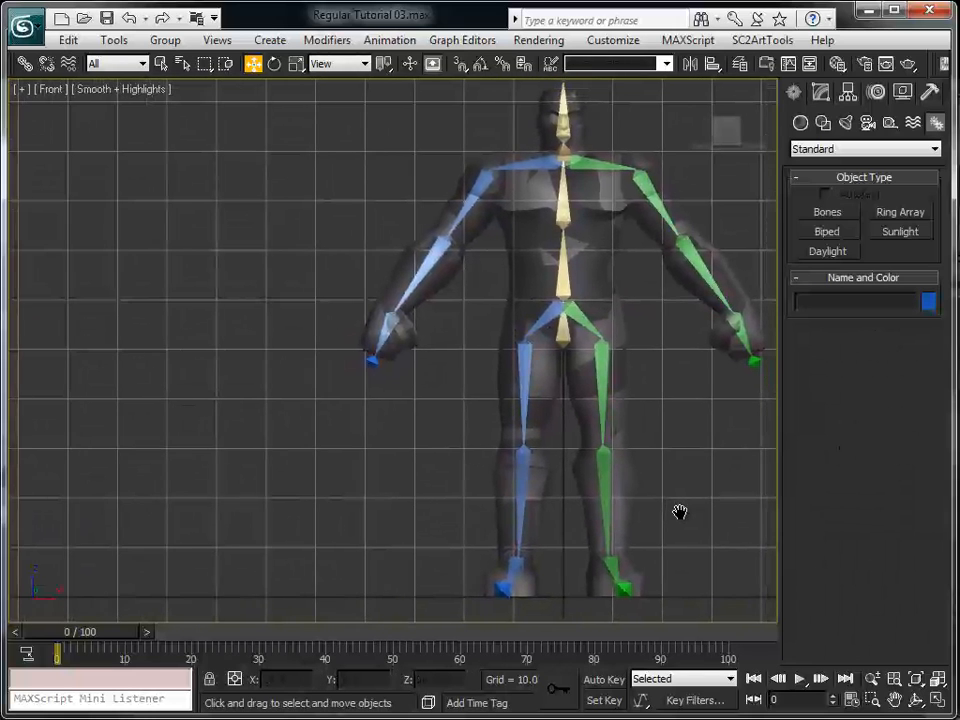
# Open a blank script in the MAXScript Editor, with its window shrunk to leave the skeleton partly visible
pyautogui.click(930, 93)
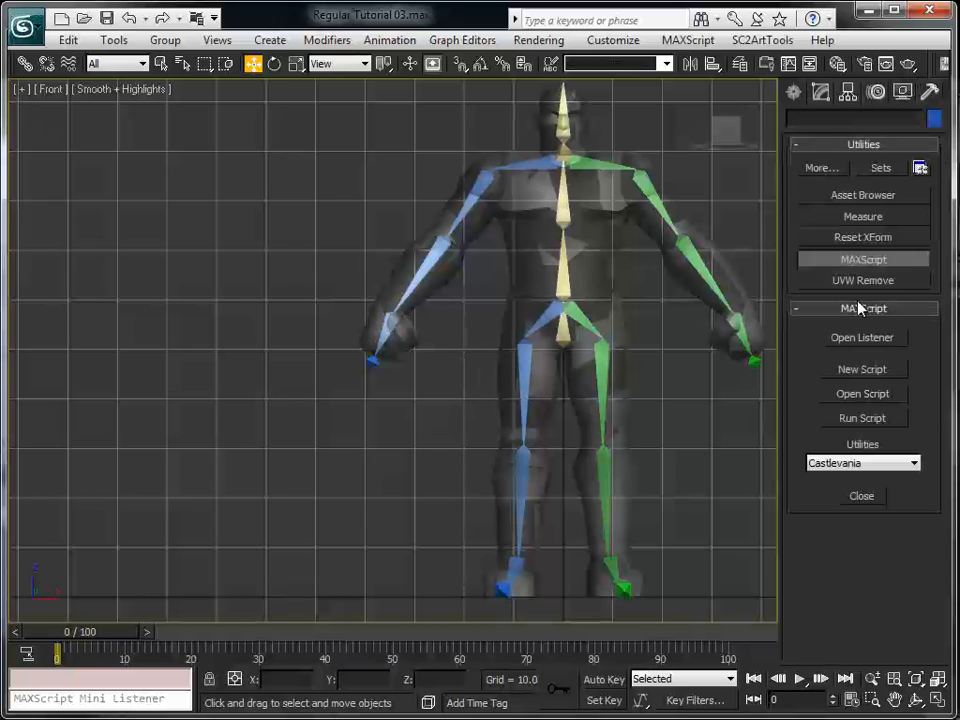
pyautogui.click(861, 372)
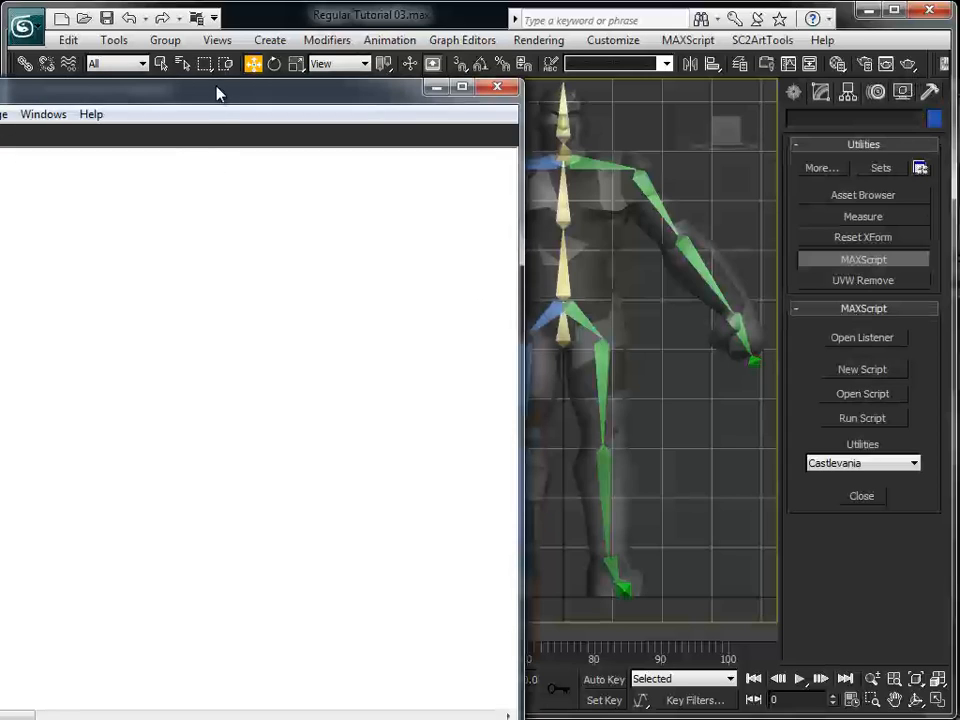
pyautogui.moveTo(218, 93); pyautogui.dragTo(218, 317)
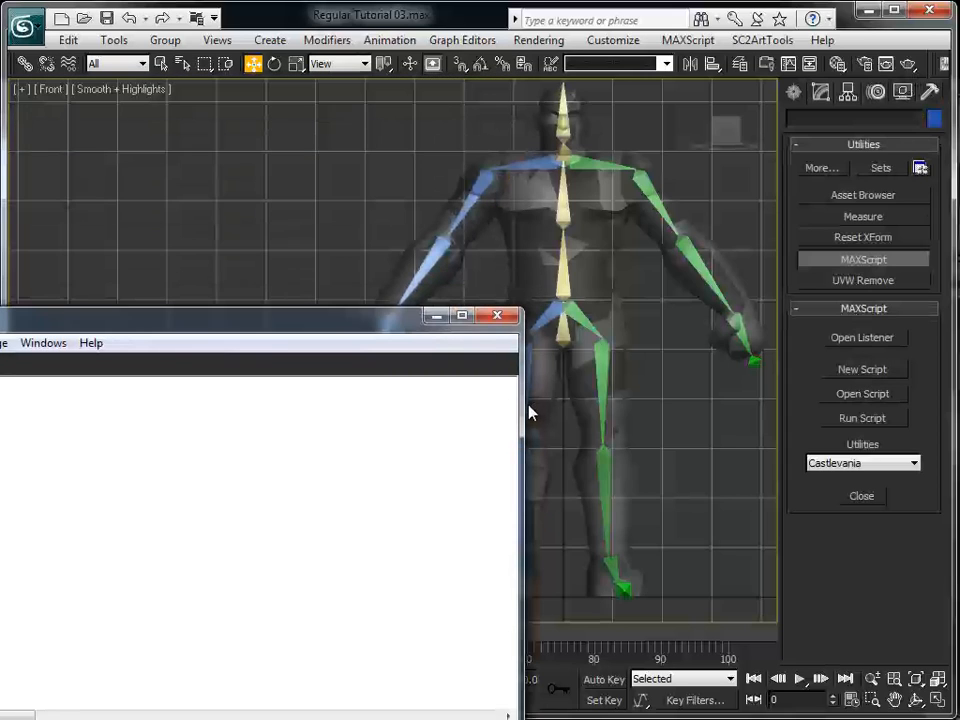
pyautogui.moveTo(521, 407); pyautogui.dragTo(114, 437)
pyautogui.moveTo(20, 317); pyautogui.dragTo(253, 137)
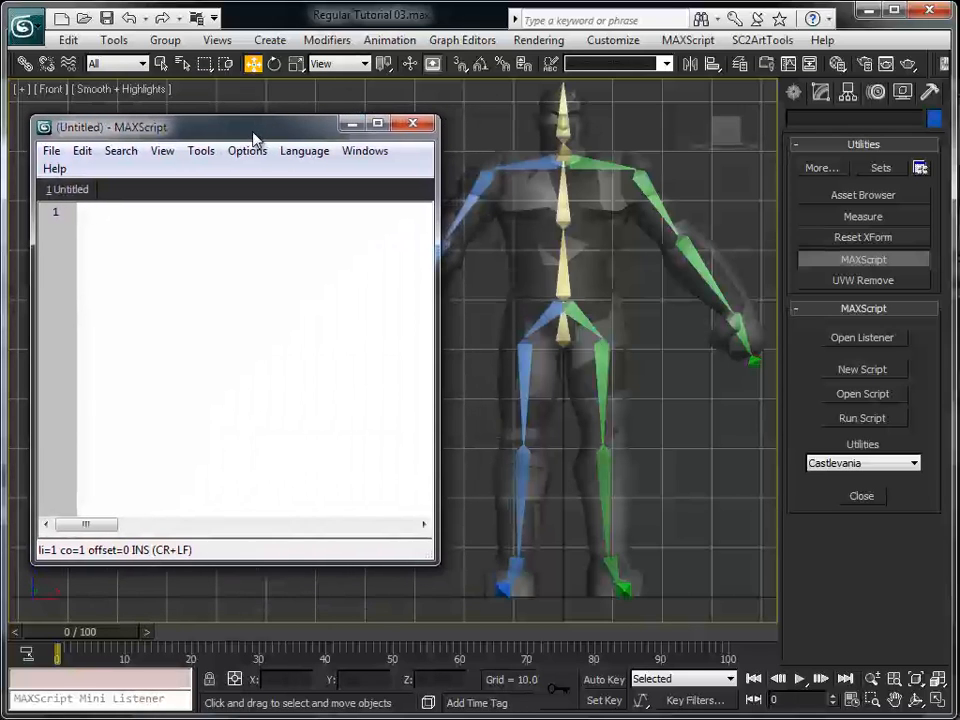
pyautogui.click(413, 124)
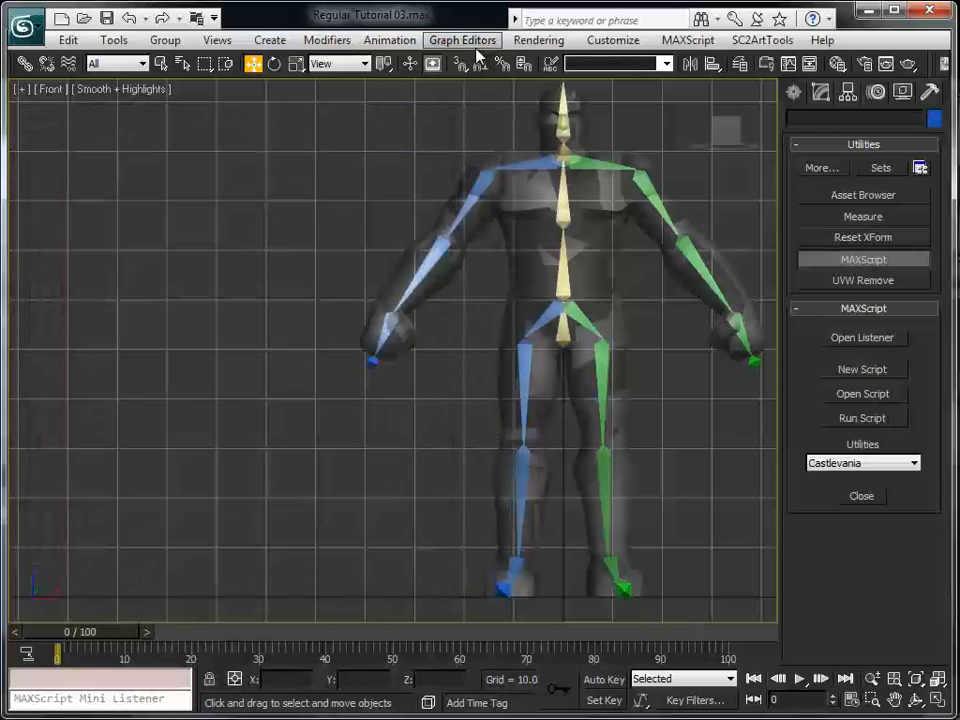
pyautogui.click(686, 44)
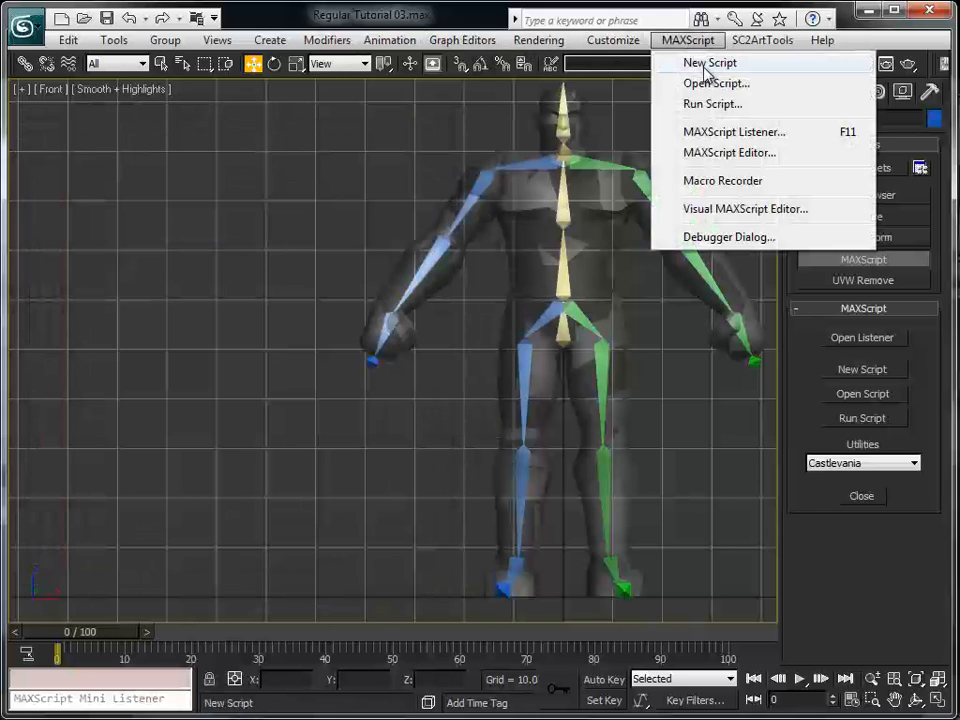
pyautogui.click(741, 153)
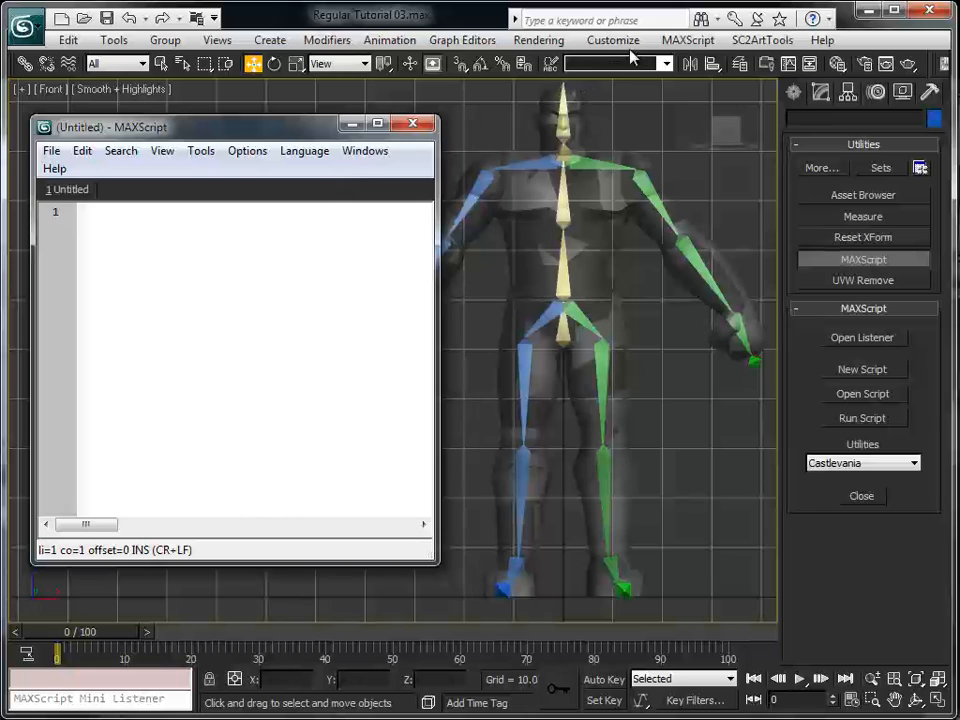
# Open the MAXScript Listener, shrink its window, and arrange it beside the script editor
pyautogui.click(688, 46)
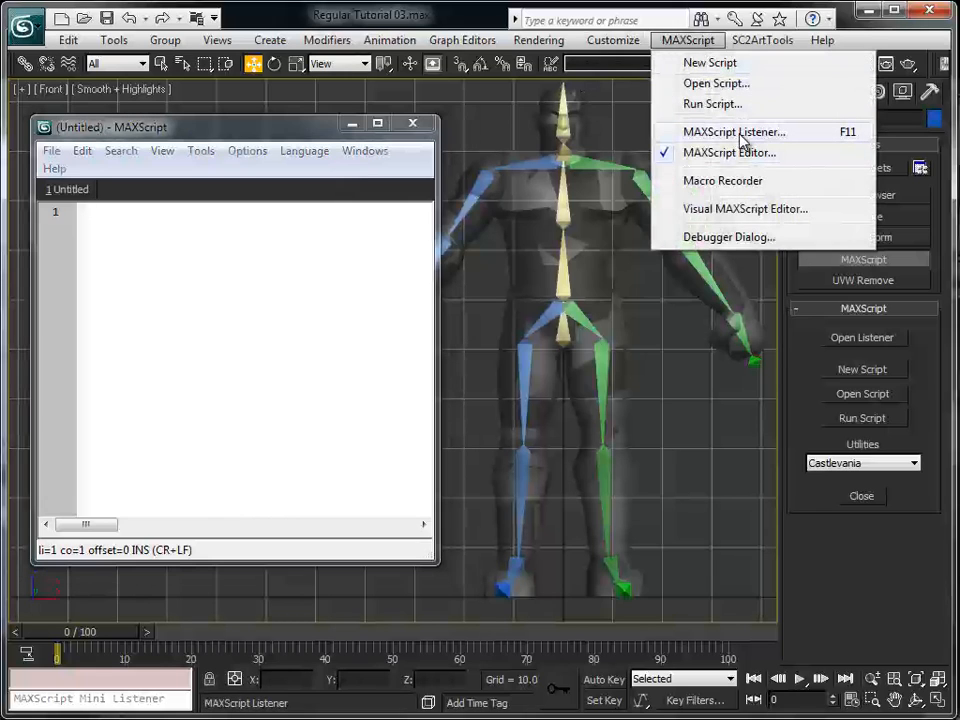
pyautogui.click(735, 133)
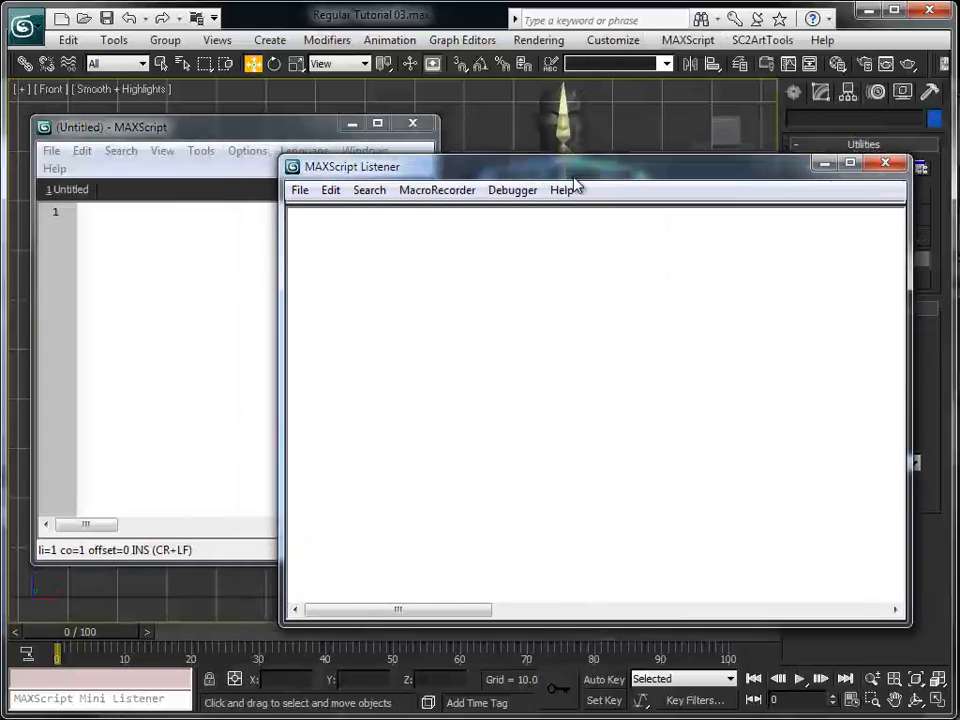
pyautogui.moveTo(920, 625); pyautogui.dragTo(668, 455)
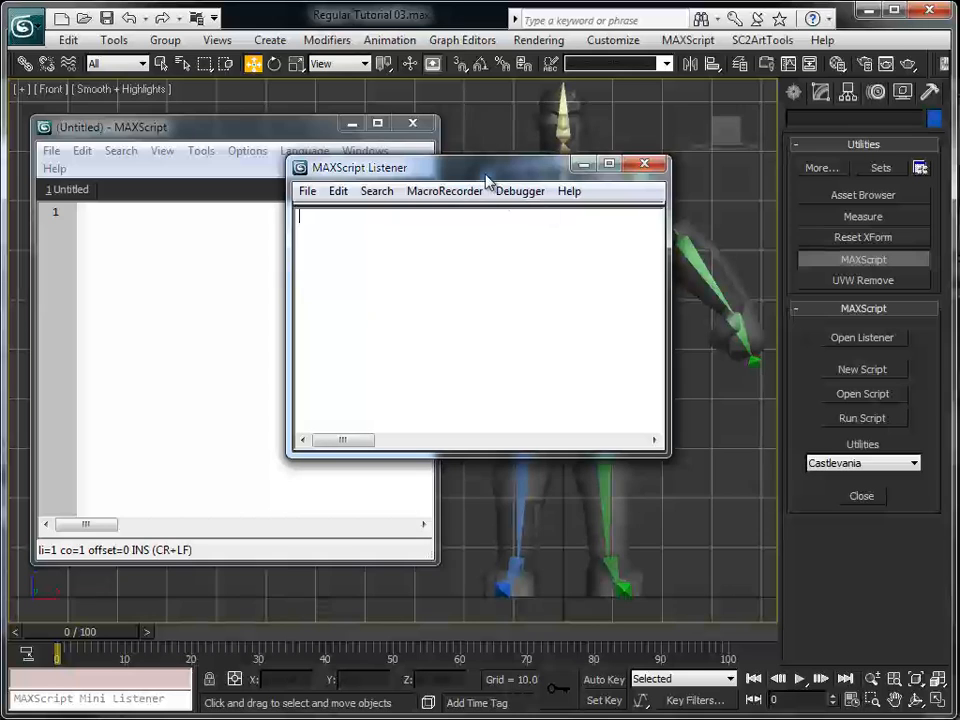
pyautogui.moveTo(485, 172); pyautogui.dragTo(753, 342)
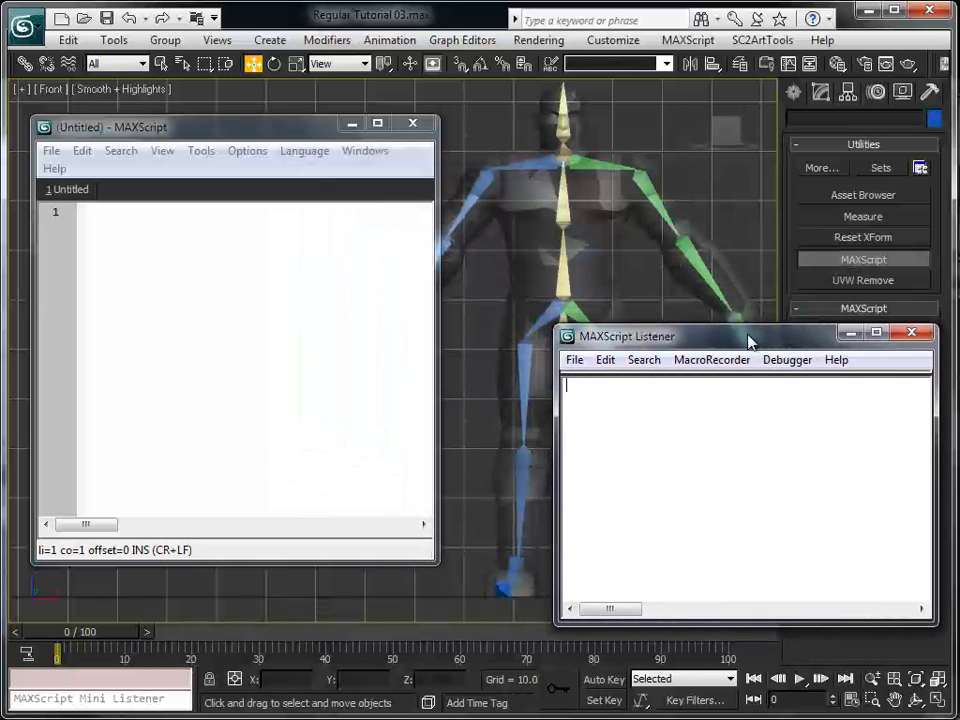
pyautogui.moveTo(175, 140); pyautogui.dragTo(209, 156)
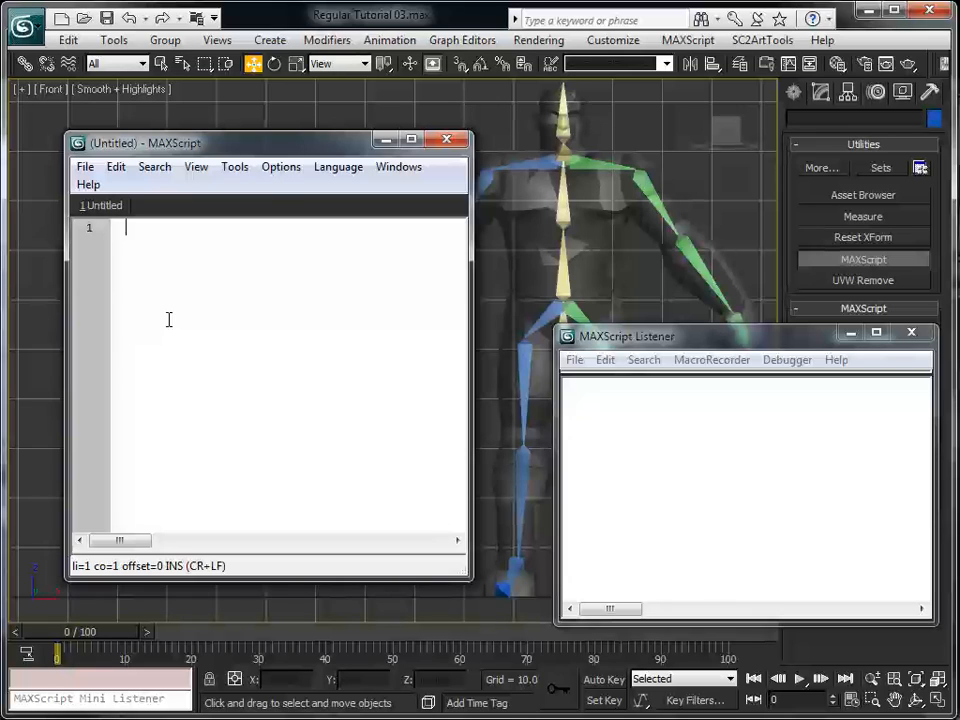
# Write clearlistener() as the script's first line, followed by a blank line
pyautogui.write('clearlistenere')
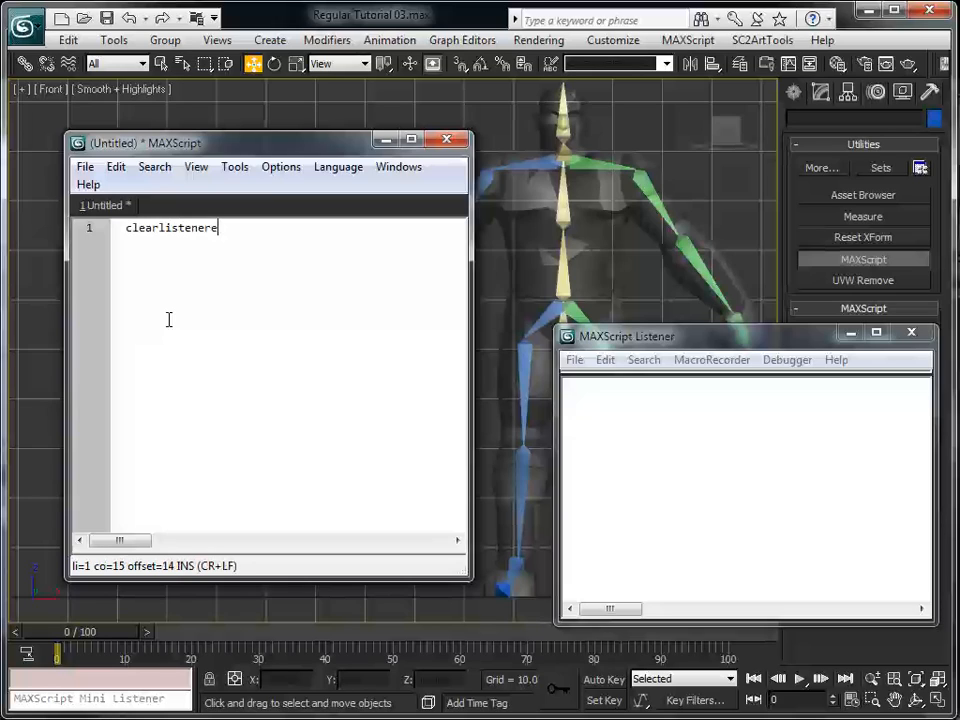
pyautogui.press('BackSpace')
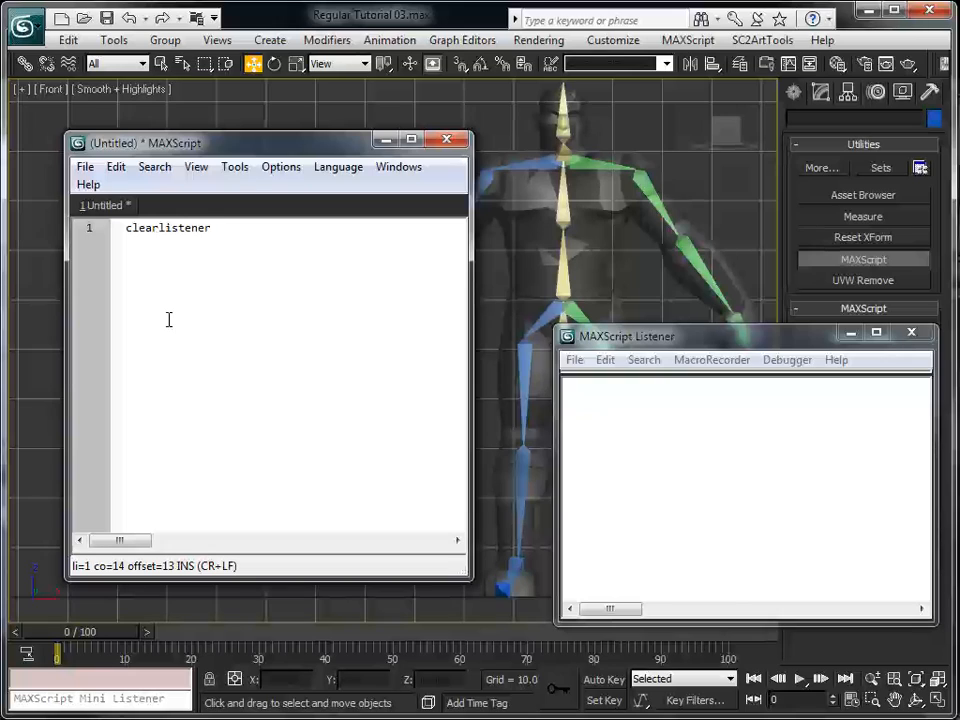
pyautogui.press('Left')
pyautogui.press('Left')
pyautogui.press('Right')
pyautogui.press('Right')
pyautogui.write('()')
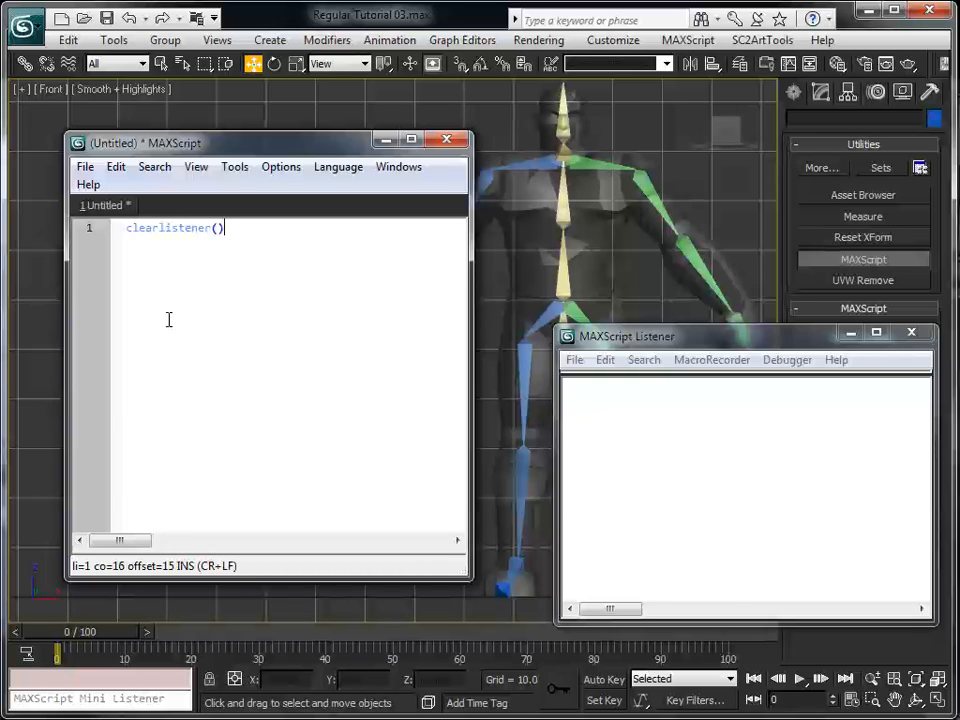
pyautogui.press('Return')
pyautogui.press('Return')
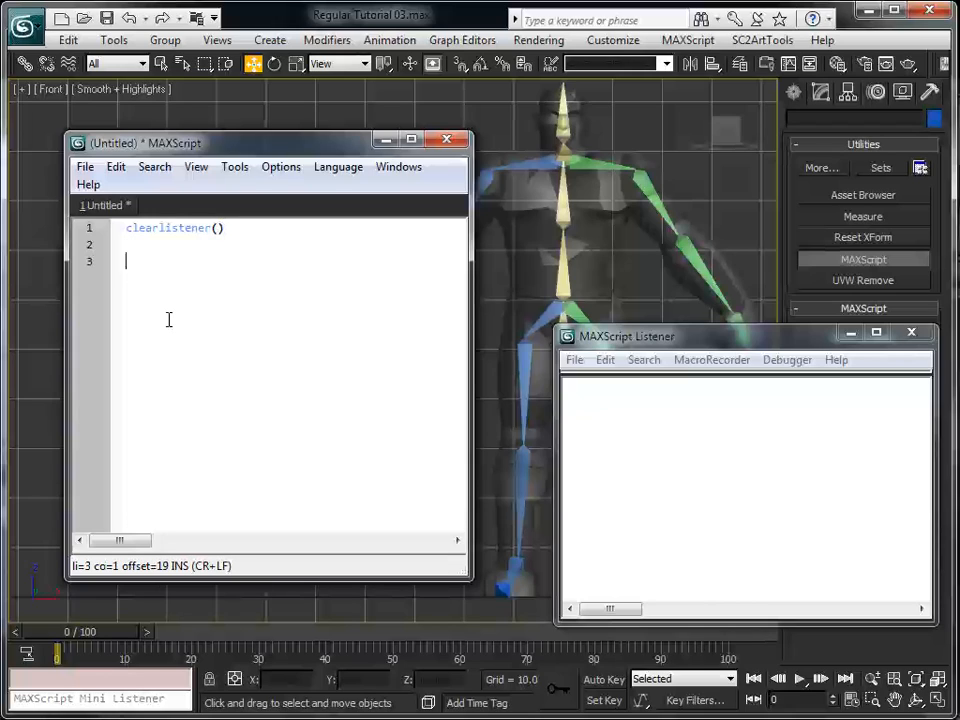
# Define strMirrored = "(mirrored)" on line 3 and select the mirrored right shoulder bone to check its name suffix
pyautogui.write('strMirrored = "')
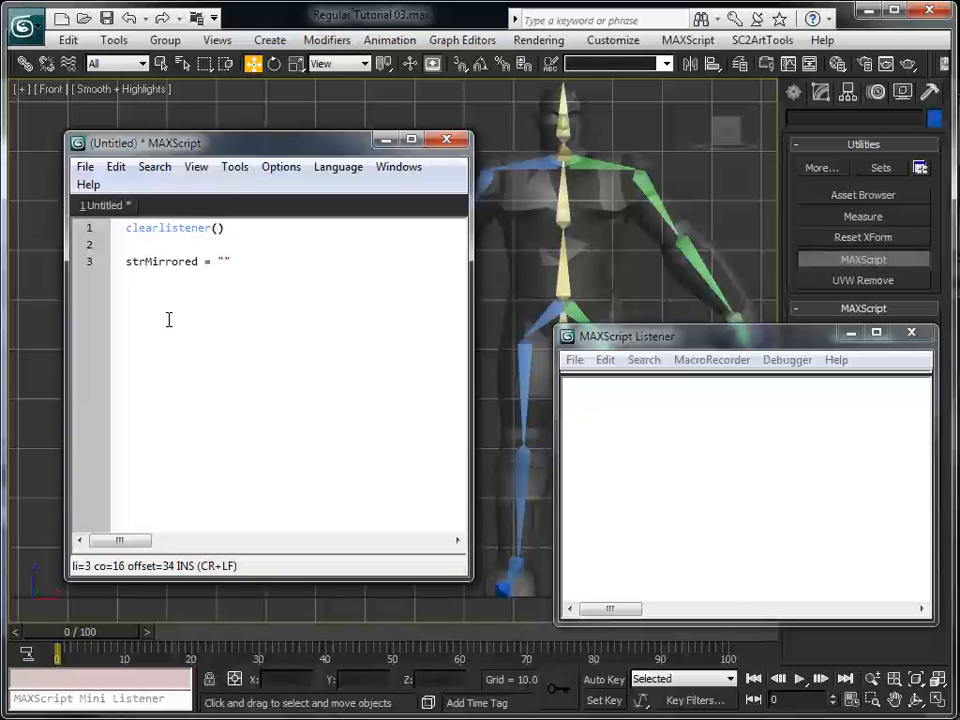
pyautogui.write('()')
pyautogui.press('Left')
pyautogui.write('mirrored')
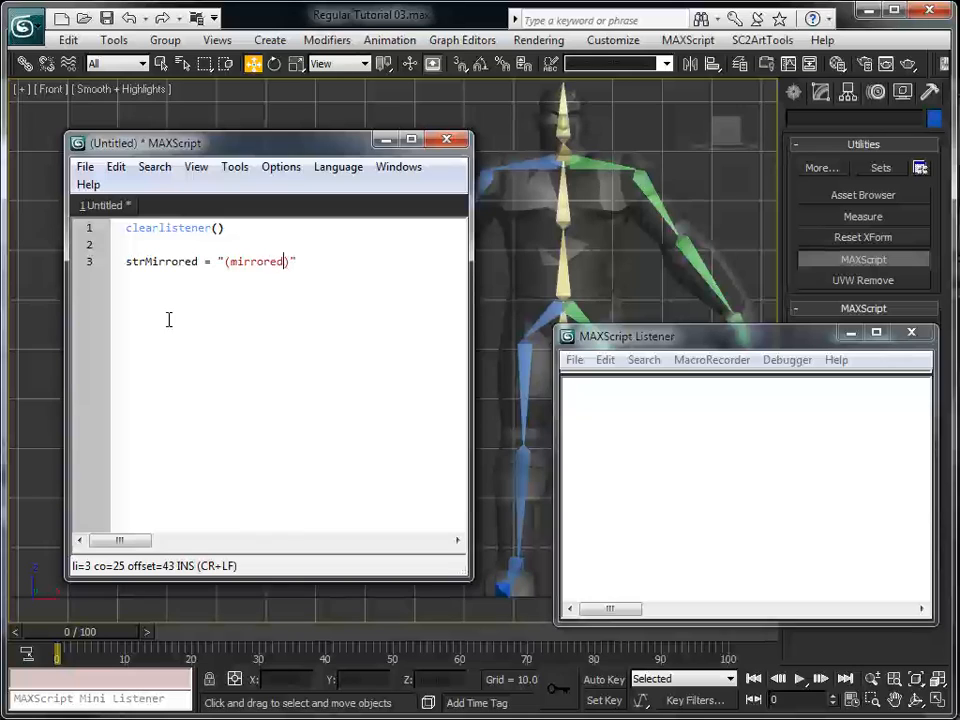
pyautogui.click(533, 162)
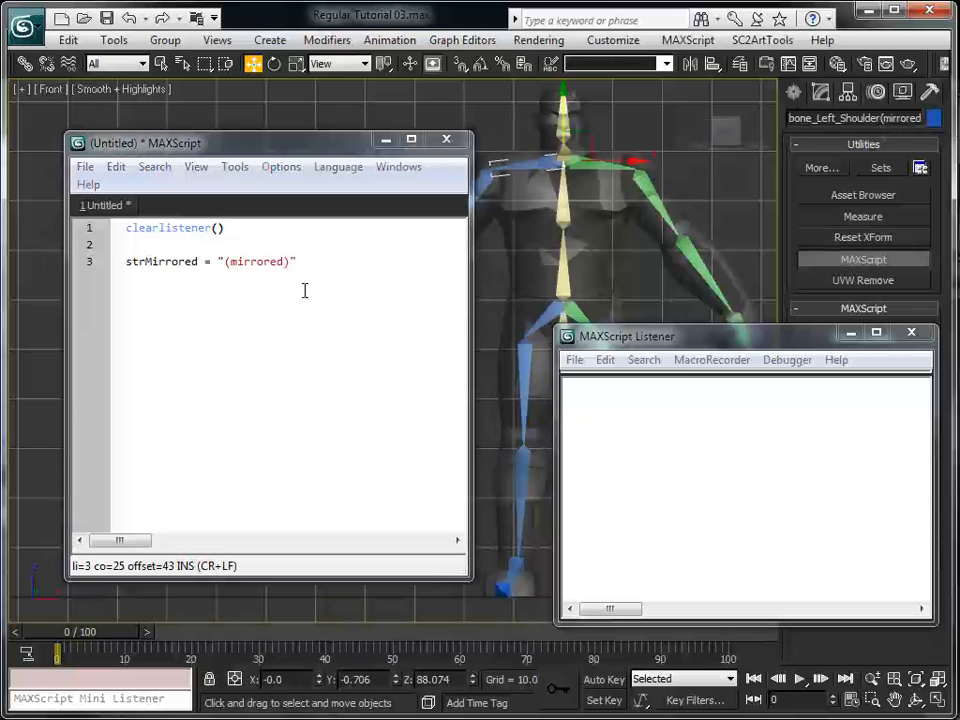
pyautogui.click(337, 261)
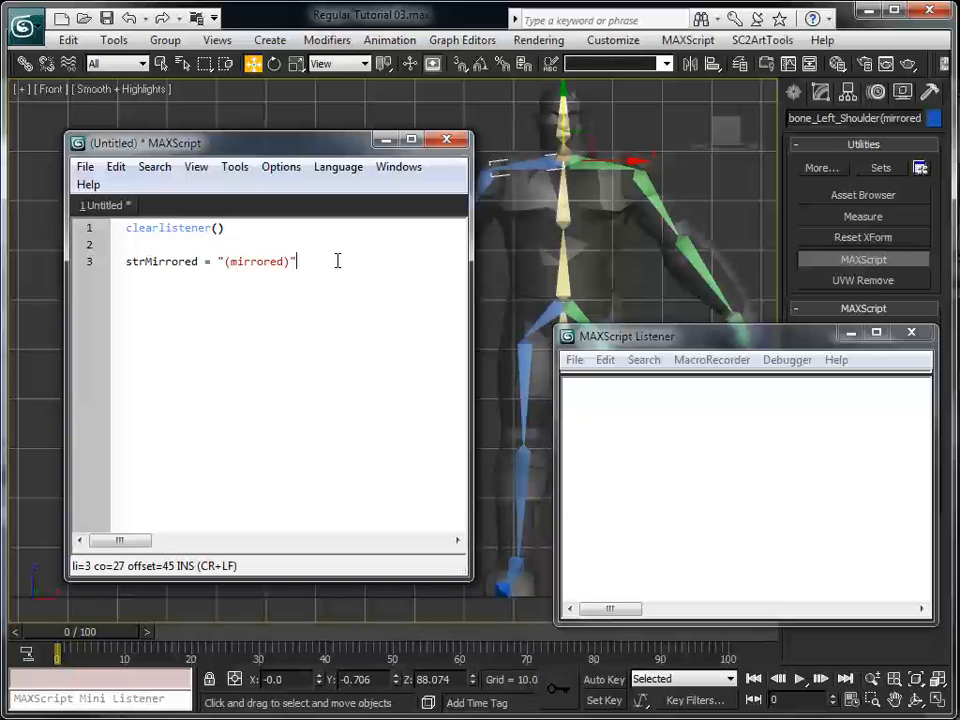
# Add the line lenMirrored = strMirrored.count below the strMirrored definition, followed by a blank line
pyautogui.press('Return')
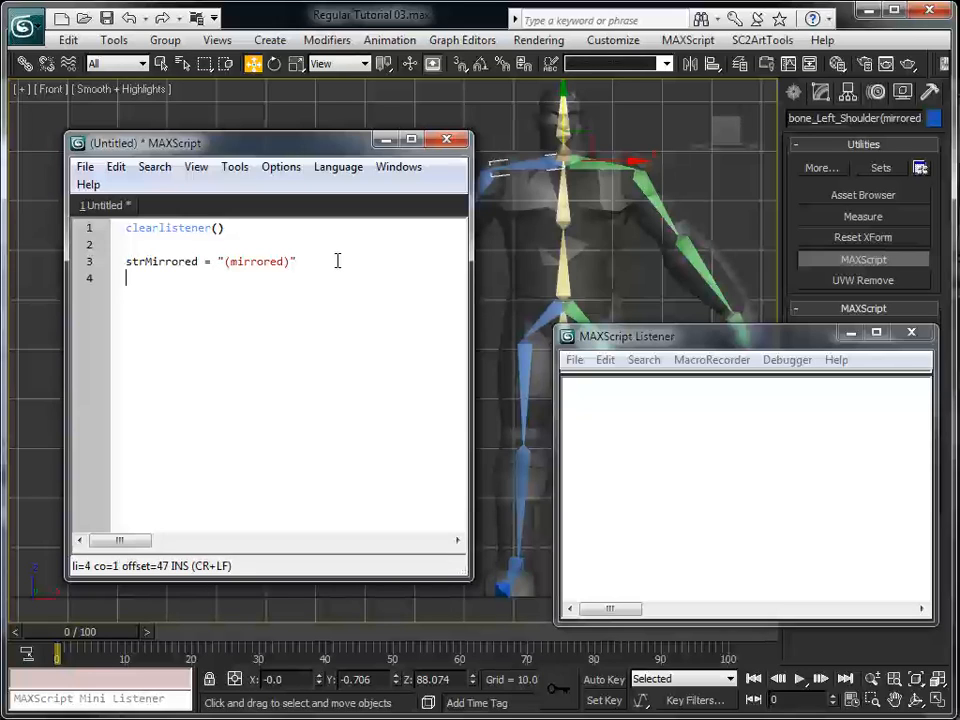
pyautogui.write('lenMirrored ')
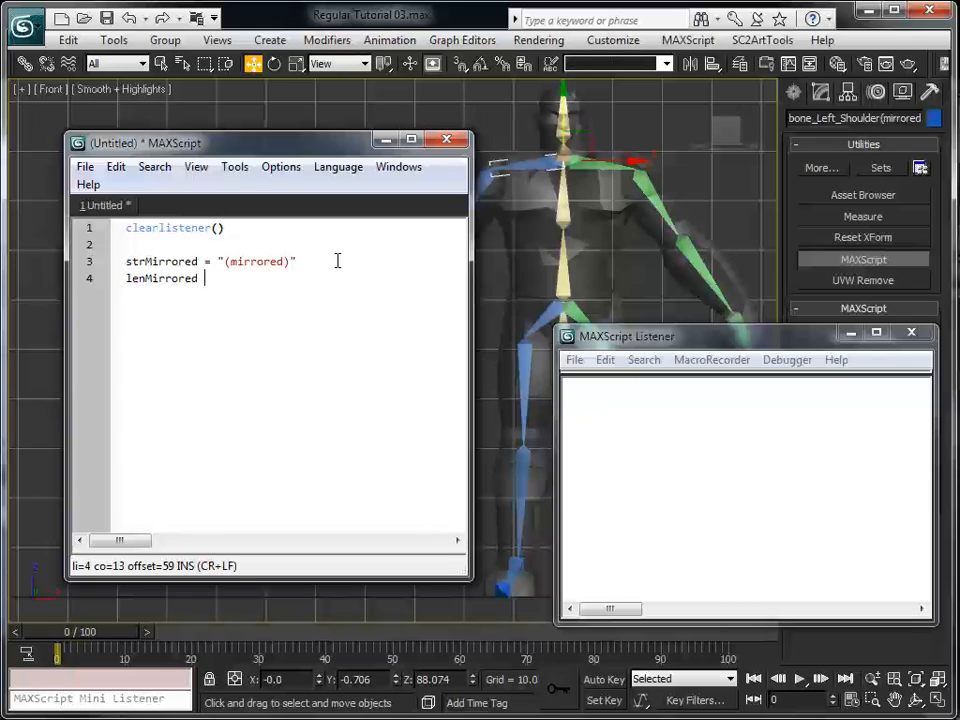
pyautogui.write('= strMirreor')
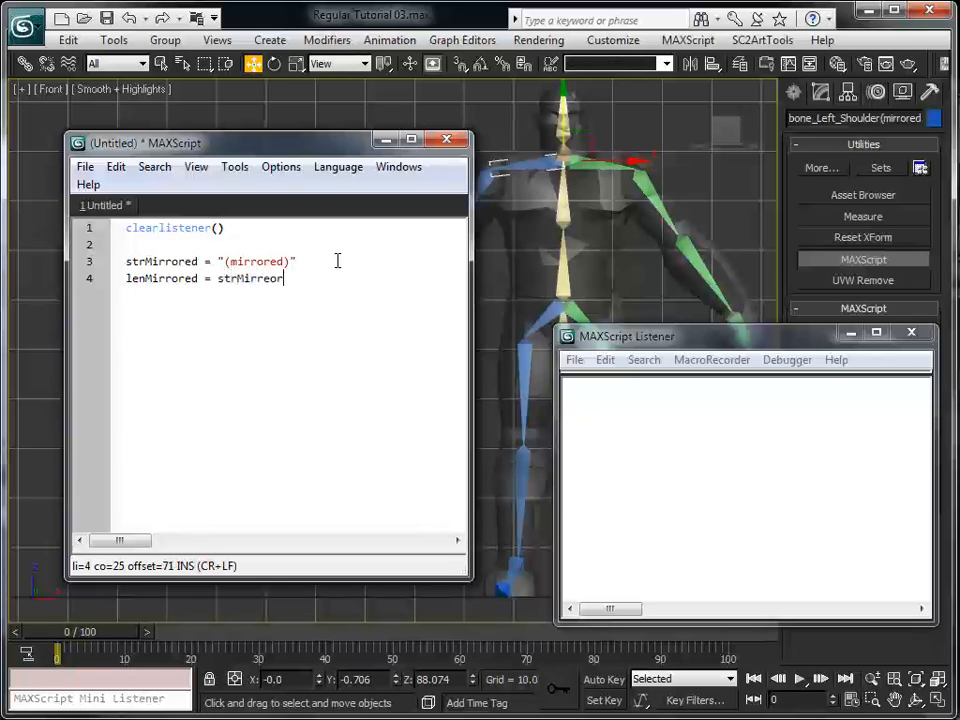
pyautogui.press('BackSpace')
pyautogui.press('BackSpace')
pyautogui.press('BackSpace')
pyautogui.write('ored./')
pyautogui.press('BackSpace')
pyautogui.write('count')
pyautogui.press('Return')
pyautogui.press('Return')
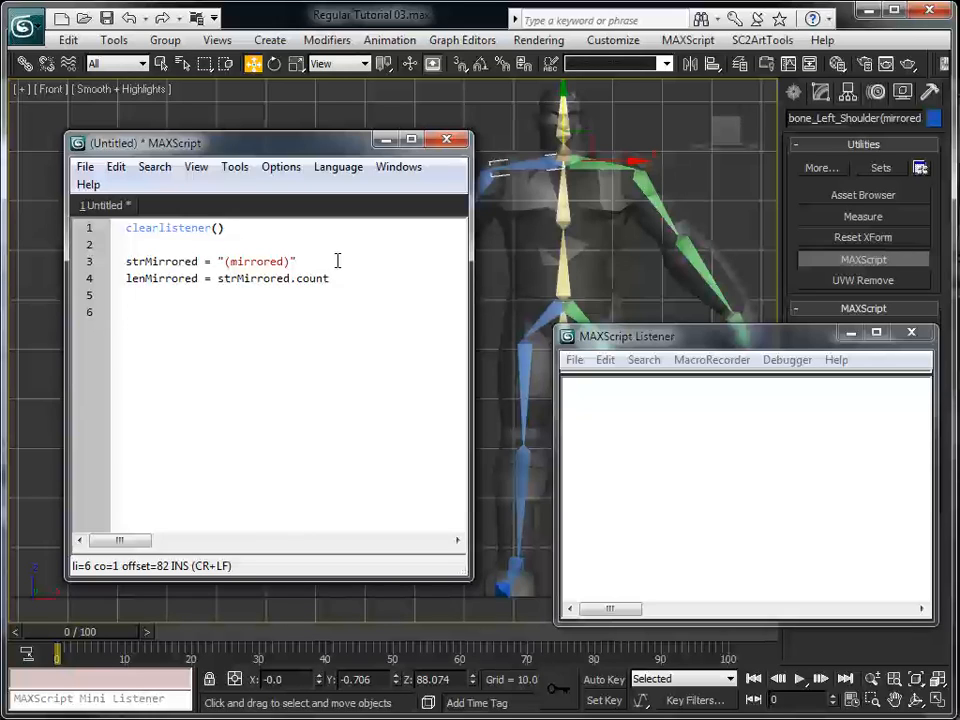
# Define the string variable strLeft = "_Left_" on line 6 of the script
pyautogui.write('strLed')
pyautogui.write('t = ""')
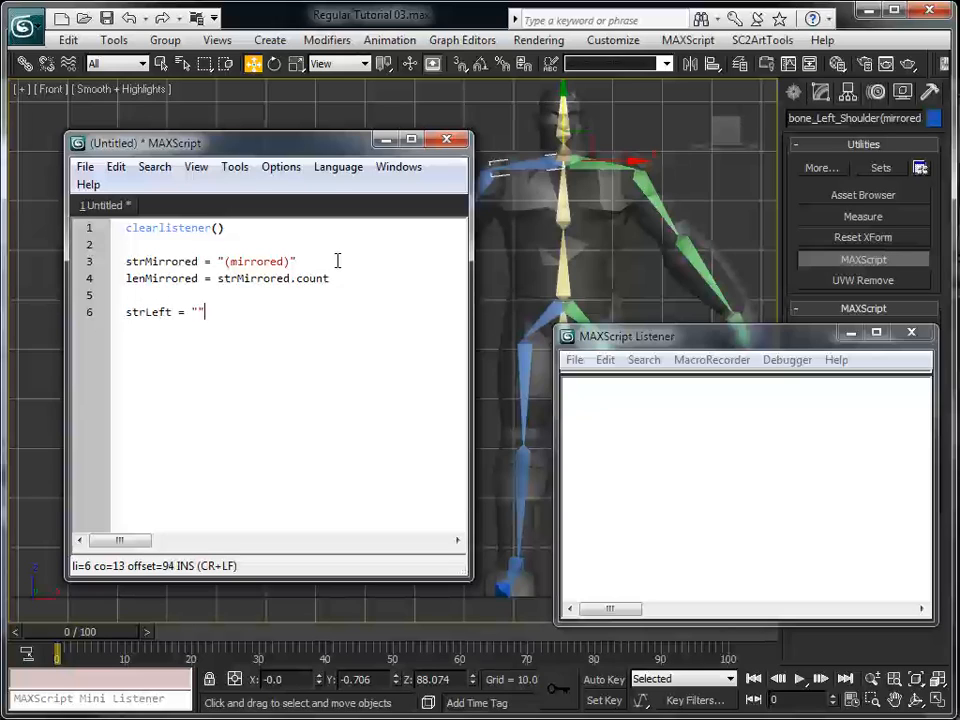
pyautogui.press('Left')
pyautogui.write('_Left_')
pyautogui.press('Right')
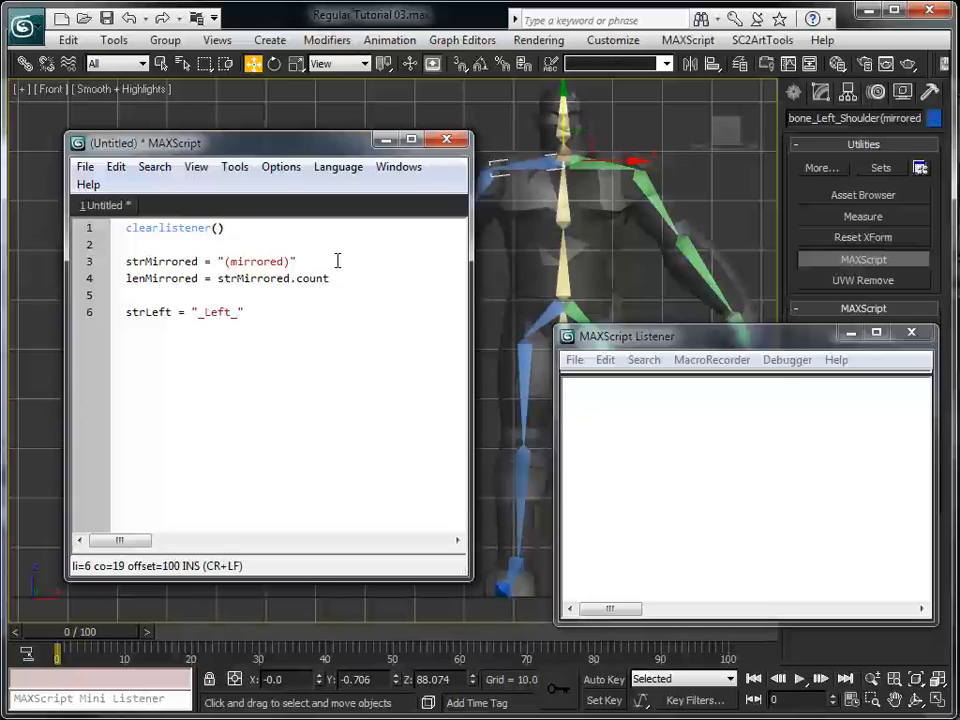
pyautogui.press('Return')
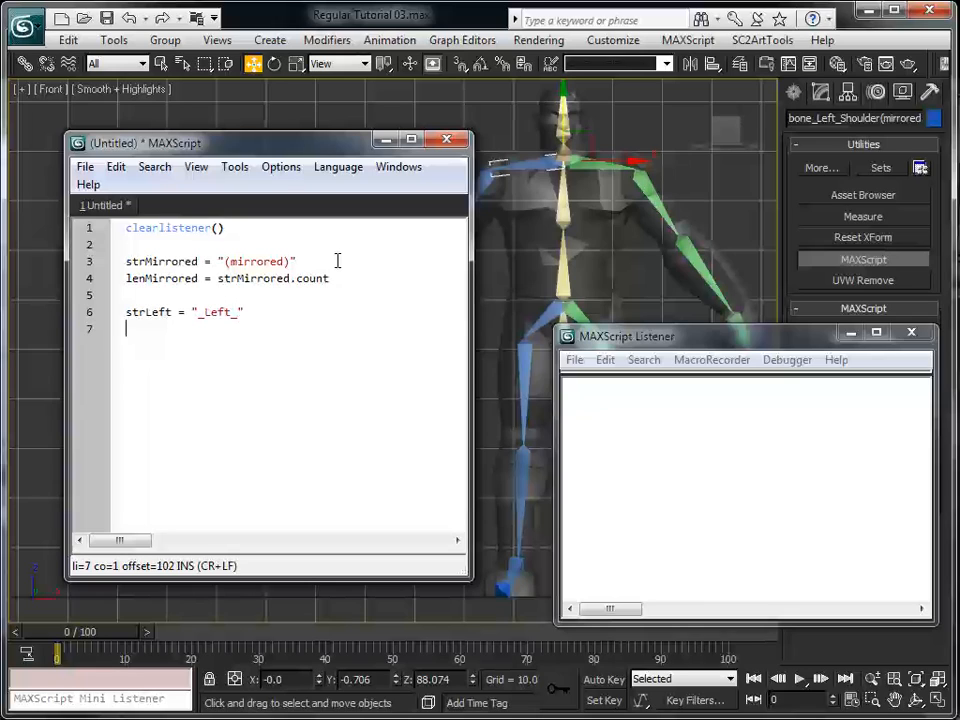
# Define the string variable strRight = "_Right_" on line 7 of the script
pyautogui.write('strRight = ""')
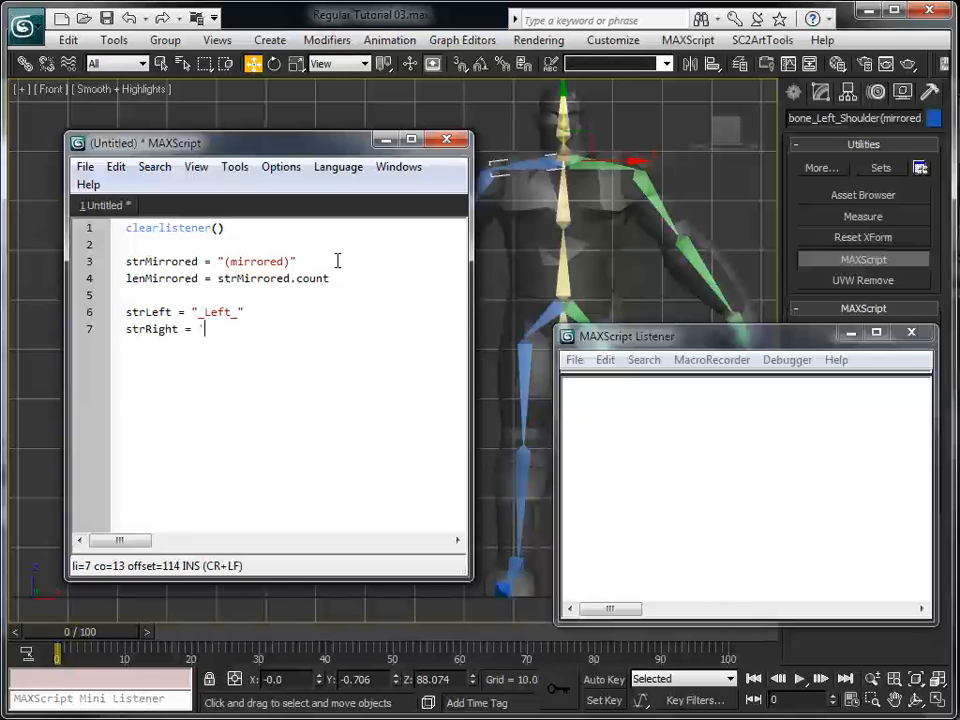
pyautogui.press('Left')
pyautogui.write('_Right_')
pyautogui.press('Right')
pyautogui.press('Return')
# Add the line lenLeft = strLeft.Count below the strRight definition
pyautogui.write('str')
pyautogui.press('BackSpace')
pyautogui.press('BackSpace')
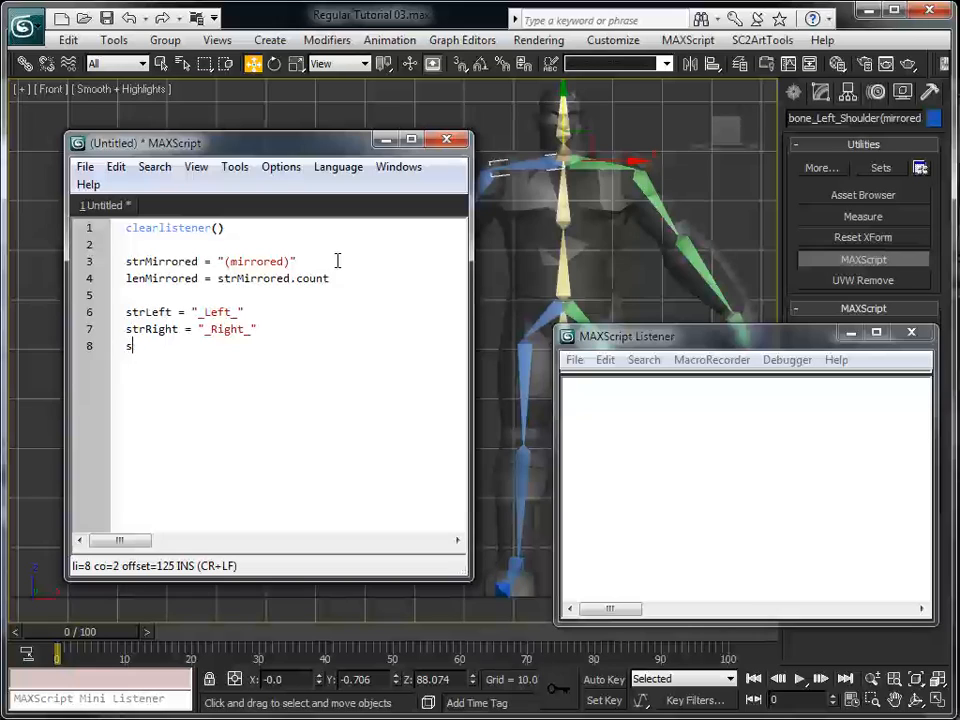
pyautogui.write('lenLe')
pyautogui.press('BackSpace')
pyautogui.press('BackSpace')
pyautogui.press('BackSpace')
pyautogui.press('BackSpace')
pyautogui.press('BackSpace')
pyautogui.press('BackSpace')
pyautogui.write('lenLeft = str')
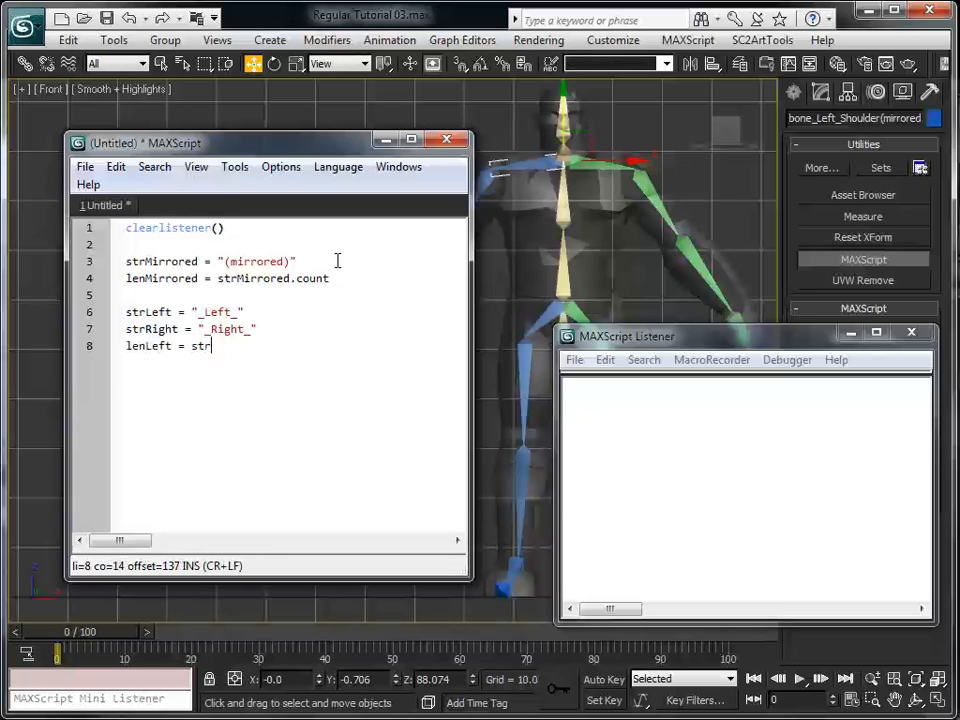
pyautogui.write('Left.Count')
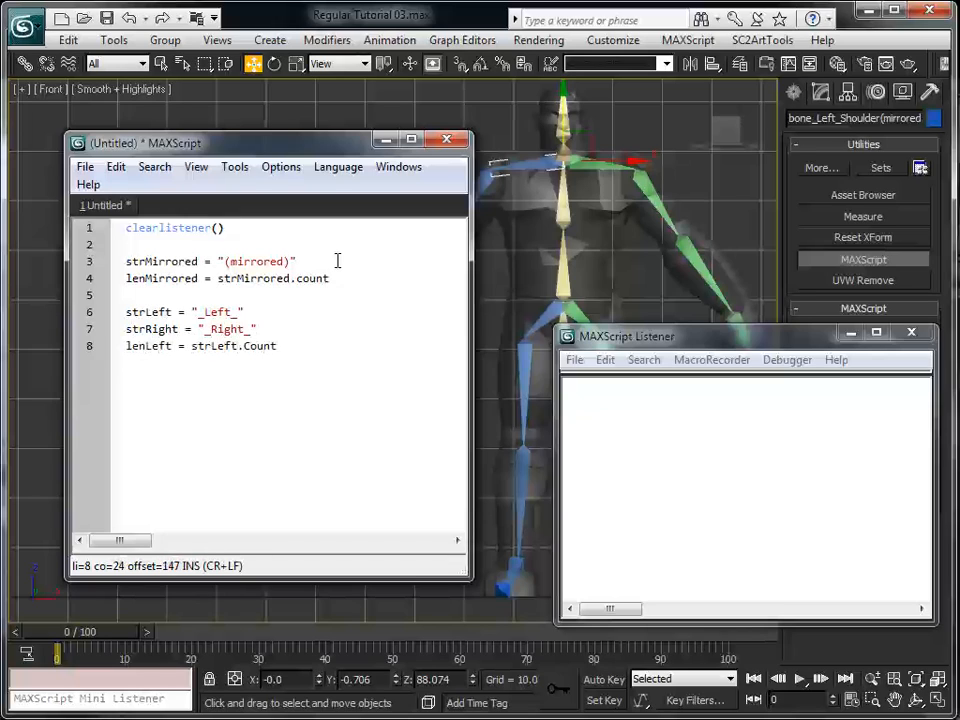
# Leave a blank line below lenLeft and start the loop "for obj in selection do" on line 10
pyautogui.press('Return')
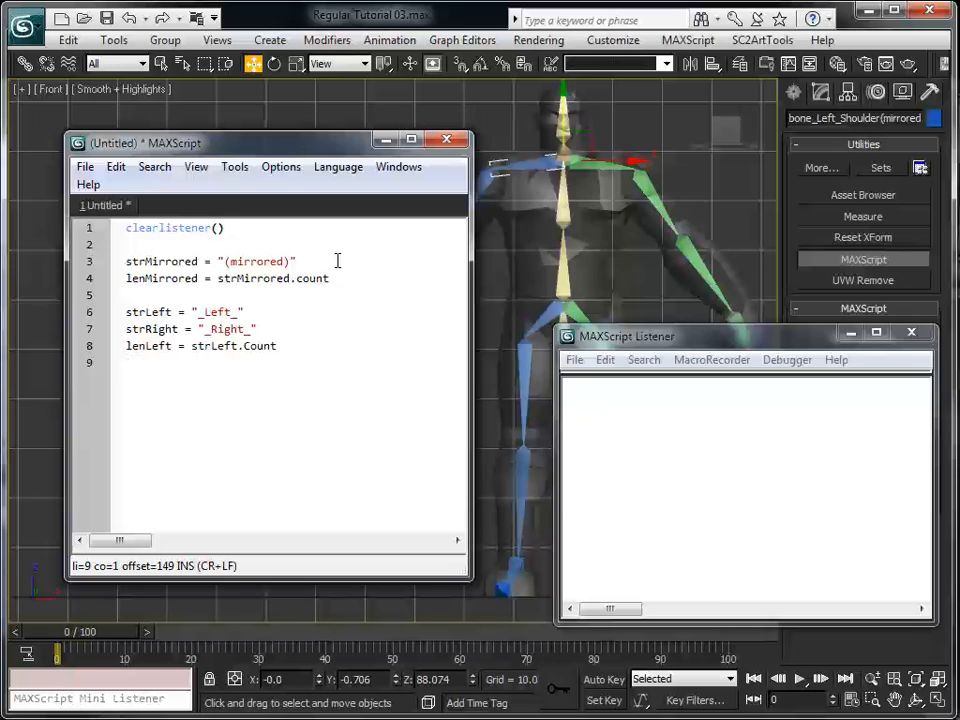
pyautogui.press('Return')
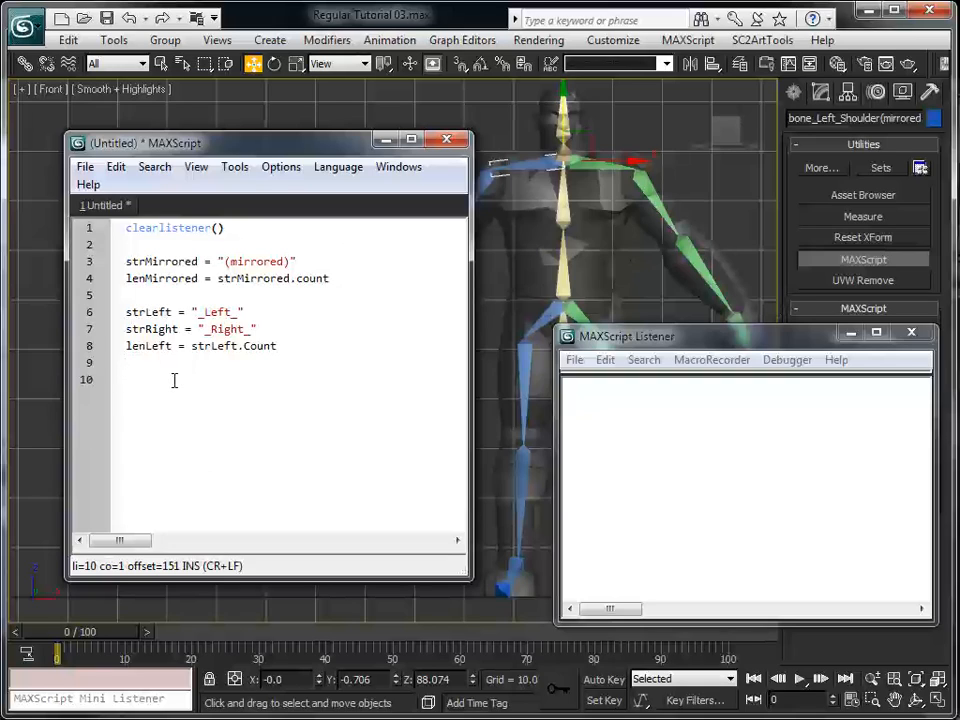
pyautogui.write('for')
pyautogui.write('obj in selec')
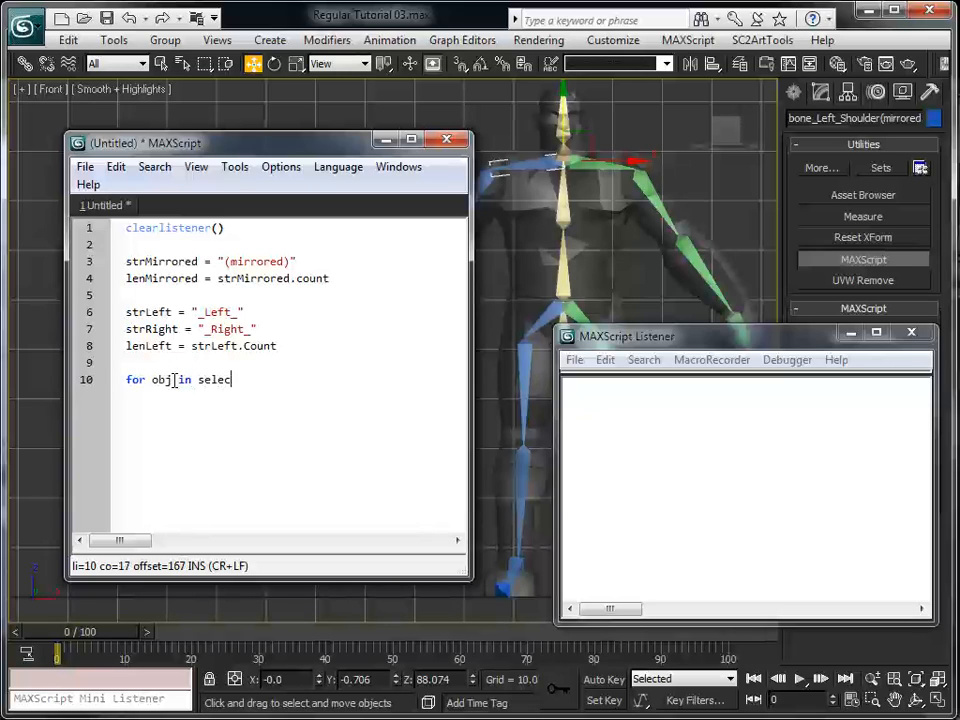
pyautogui.write('tion do')
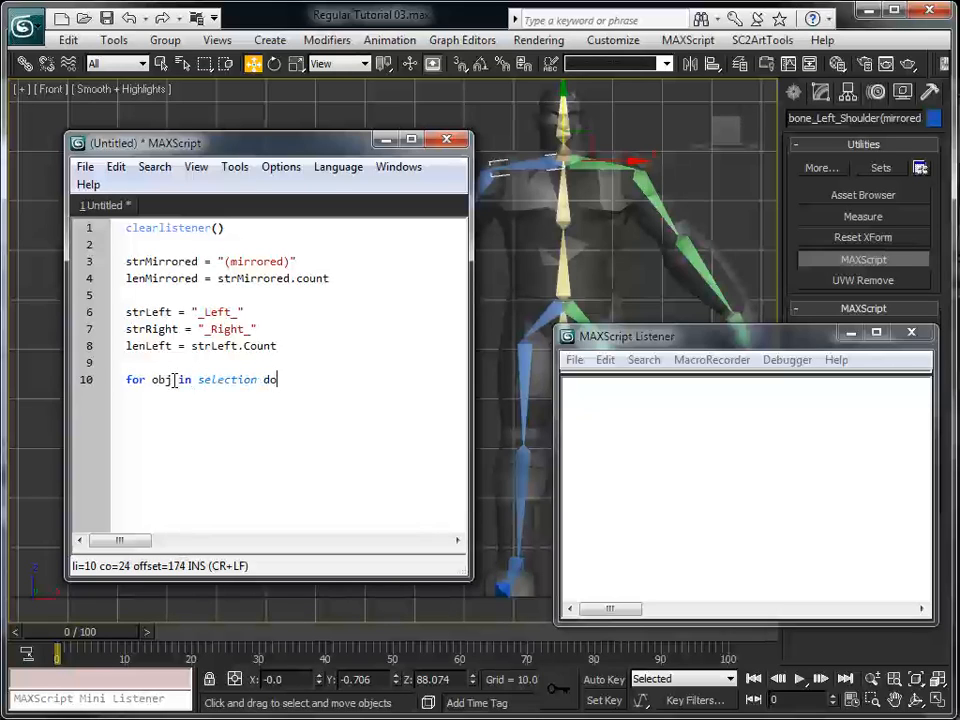
# Add a parenthesised body with empty lines below the for loop header, aligning its closing parenthesis with the opening one
pyautogui.press('Return')
pyautogui.write('()')
pyautogui.press('Left')
pyautogui.press('Return')
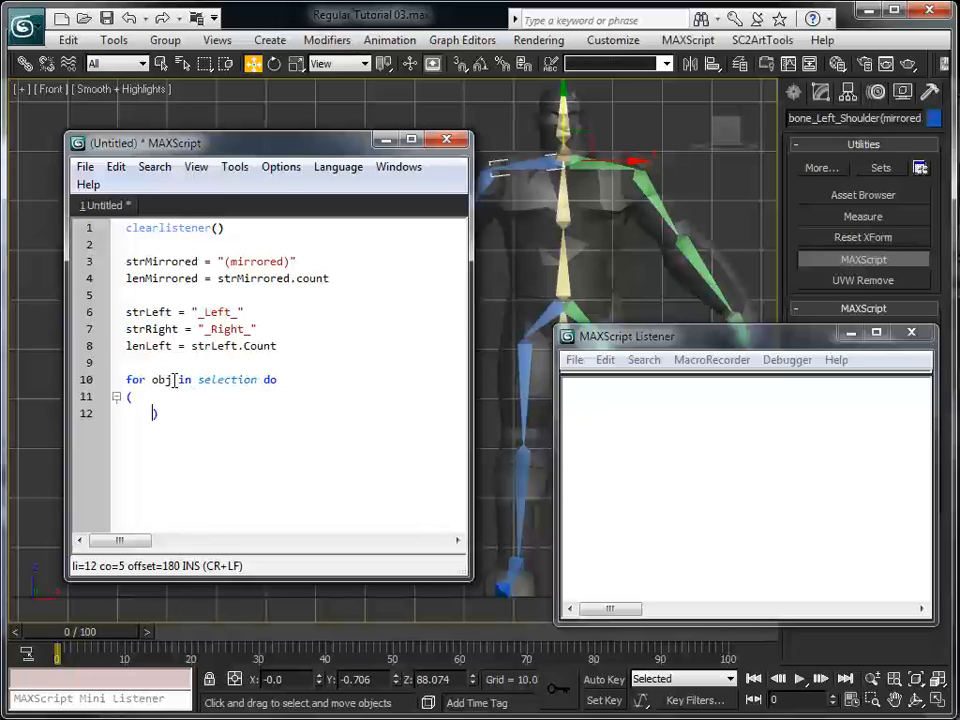
pyautogui.press('Return')
pyautogui.press('Return')
pyautogui.press('Return')
pyautogui.press('BackSpace')
pyautogui.press('Up')
pyautogui.press('Up')
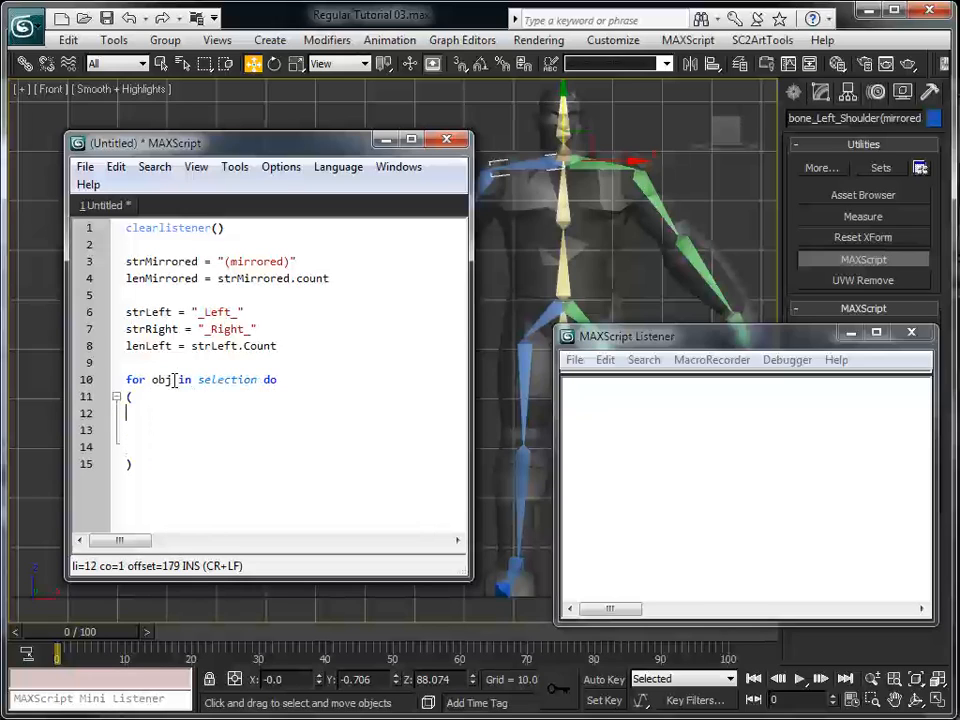
# Add lenName = obj.name.count as the loop's first statement, indented one level, and begin the line below it with pos
pyautogui.press('Tab')
pyautogui.press('Tab')
pyautogui.write('len')
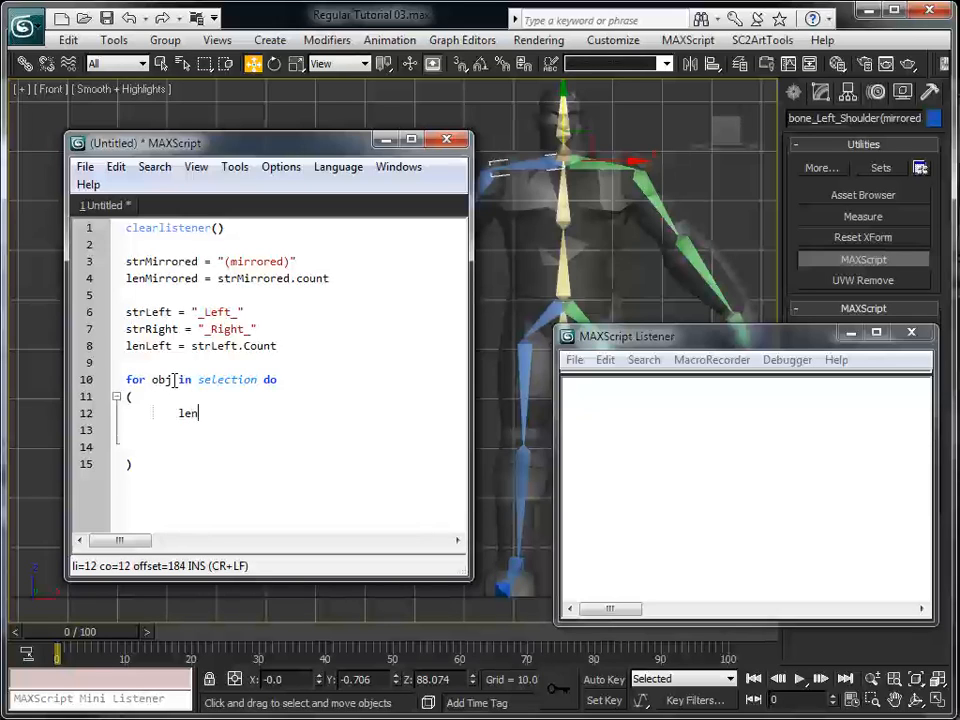
pyautogui.write('Name = obj.name.')
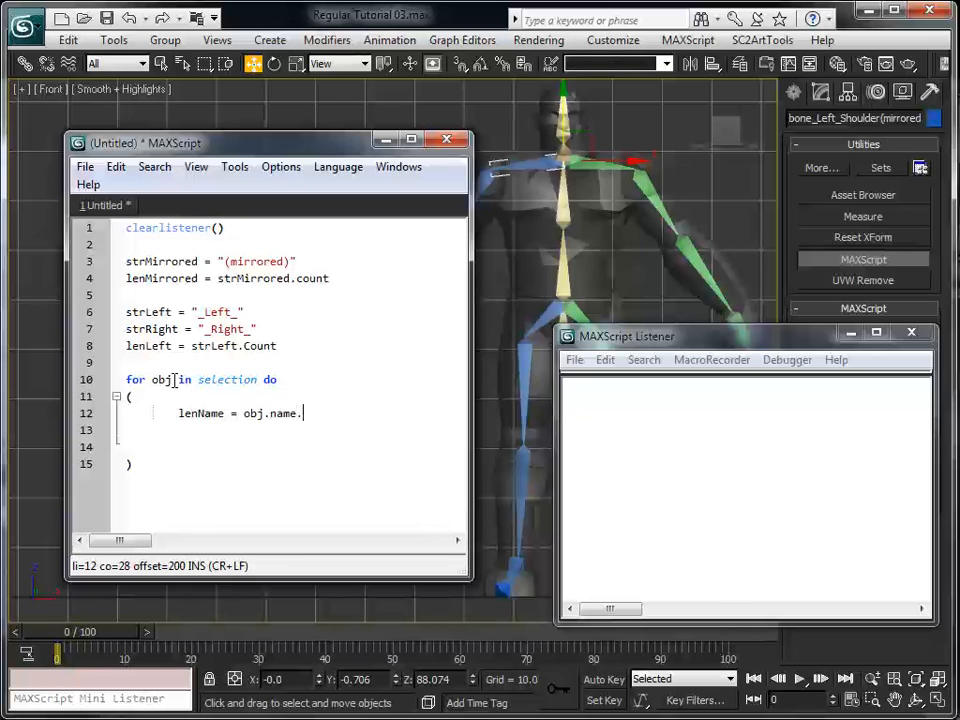
pyautogui.write('count')
pyautogui.press('Return')
pyautogui.write('pos')
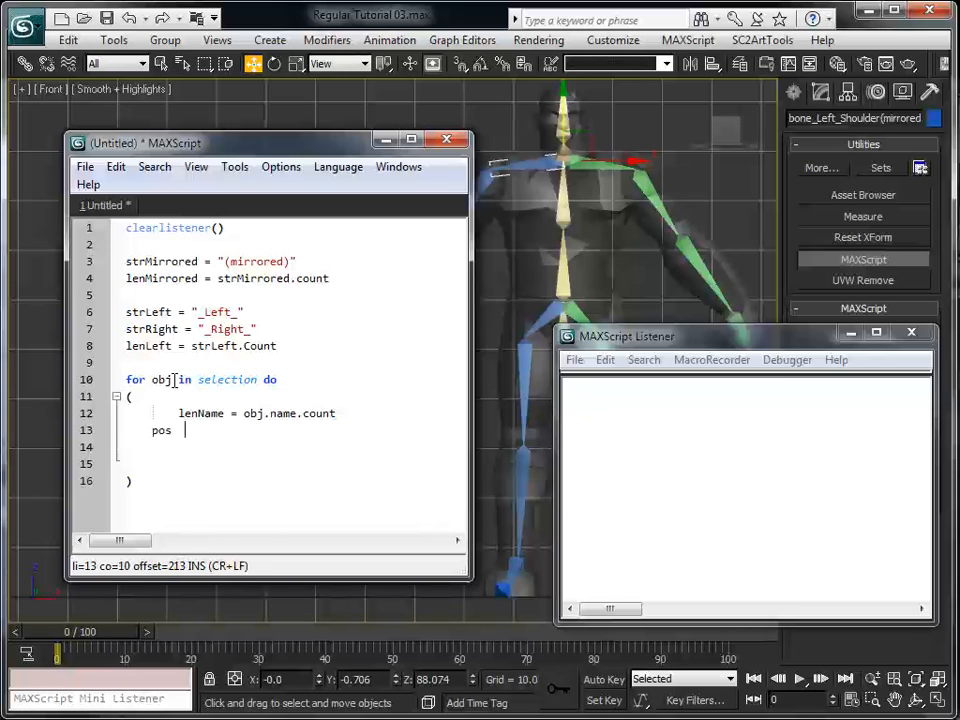
pyautogui.press('Up')
pyautogui.press('BackSpace')
pyautogui.press('Down')
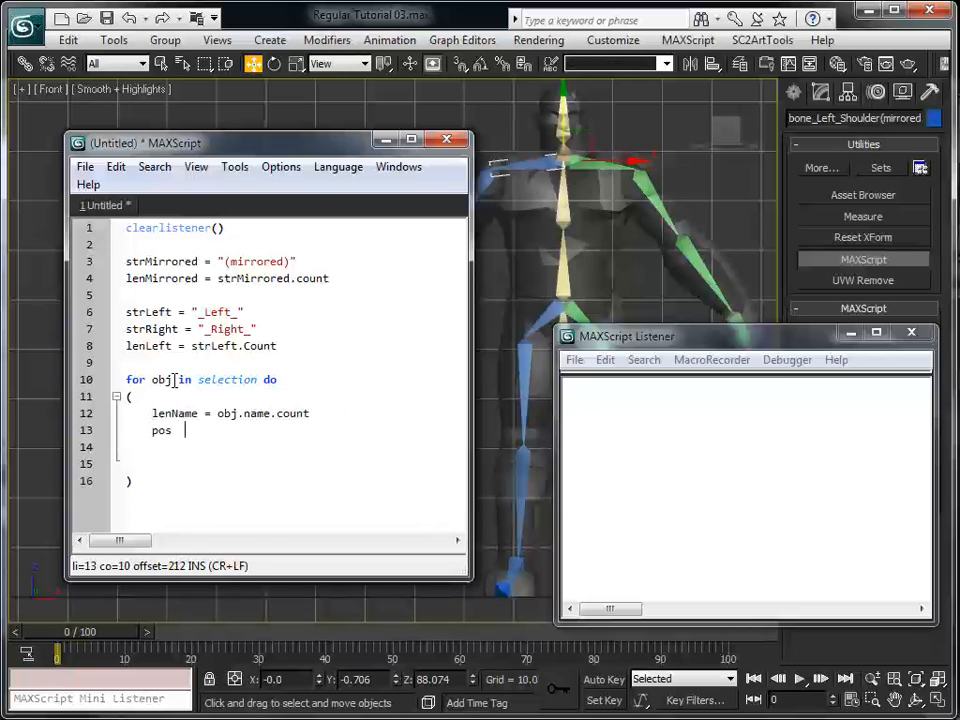
# Complete line 13 of the script as pos = findstring obj.name strMirrored
pyautogui.press('BackSpace')
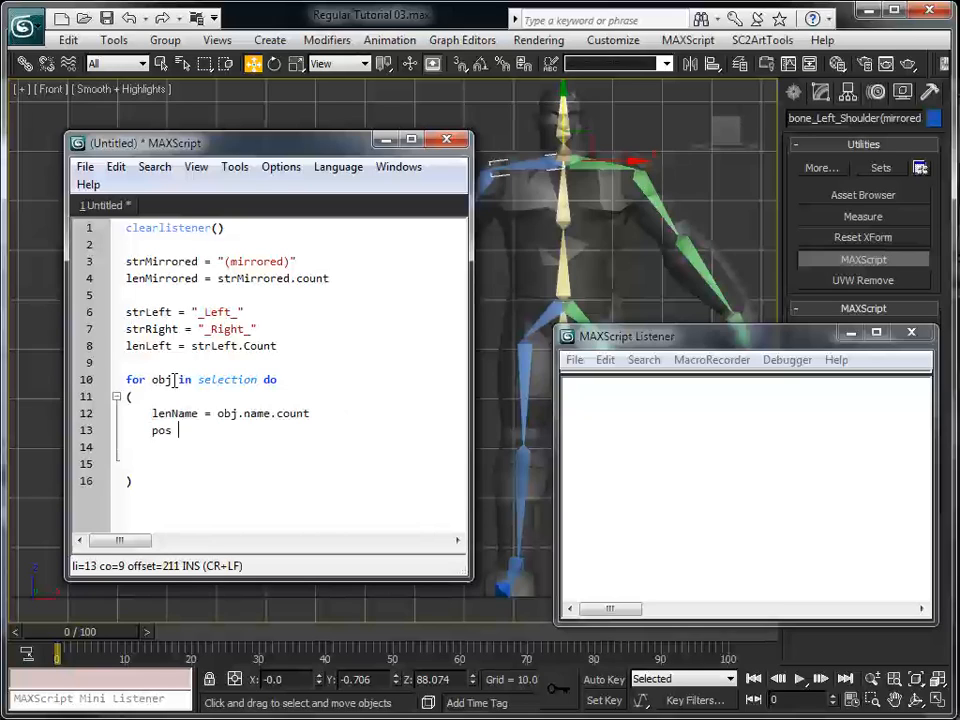
pyautogui.write('=')
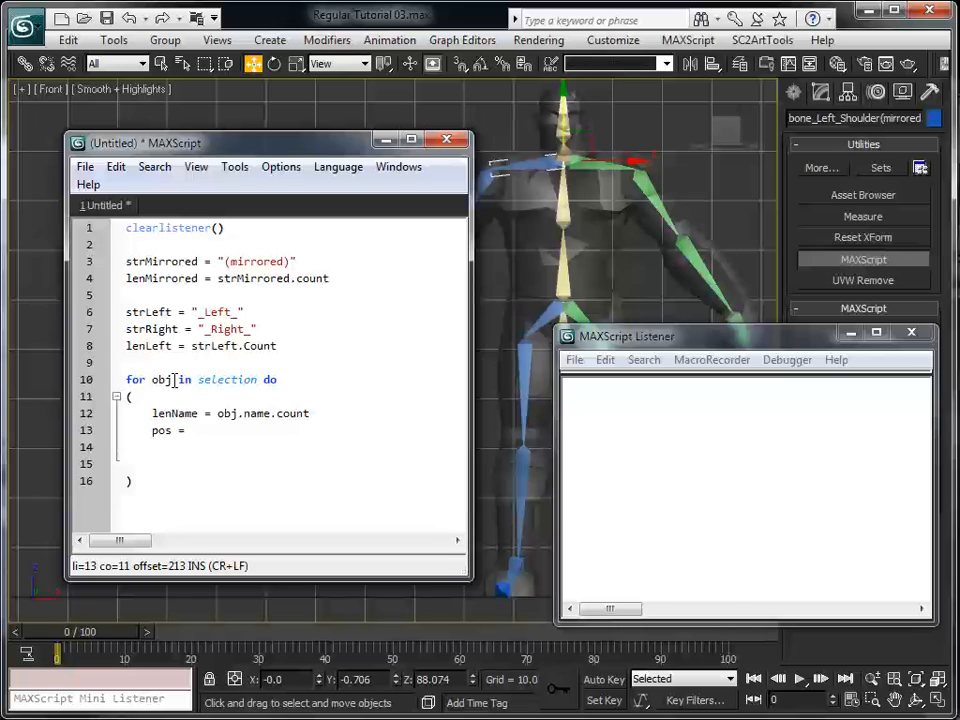
pyautogui.write(' findstring')
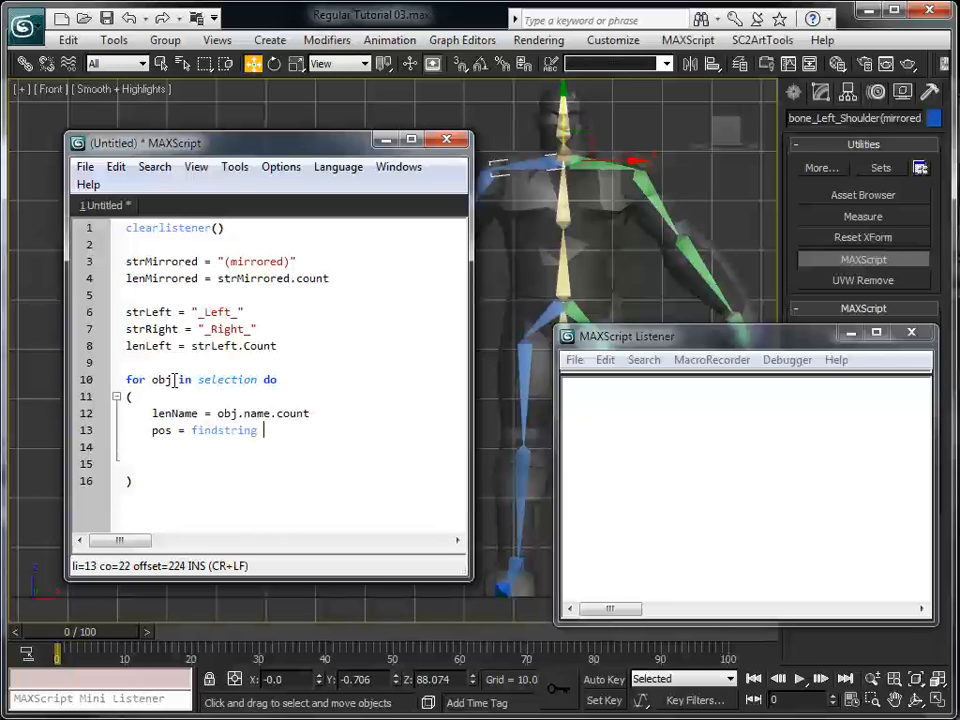
pyautogui.write(' obj.name str')
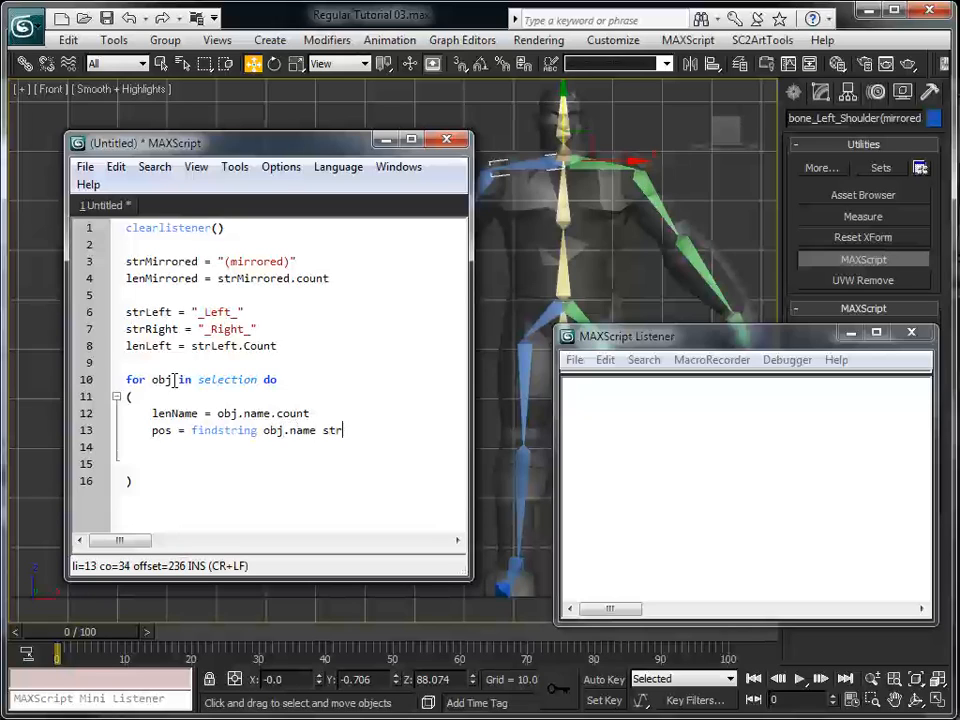
pyautogui.write('Mirrored')
pyautogui.moveTo(224, 261); pyautogui.dragTo(297, 261)
pyautogui.click(152, 447)
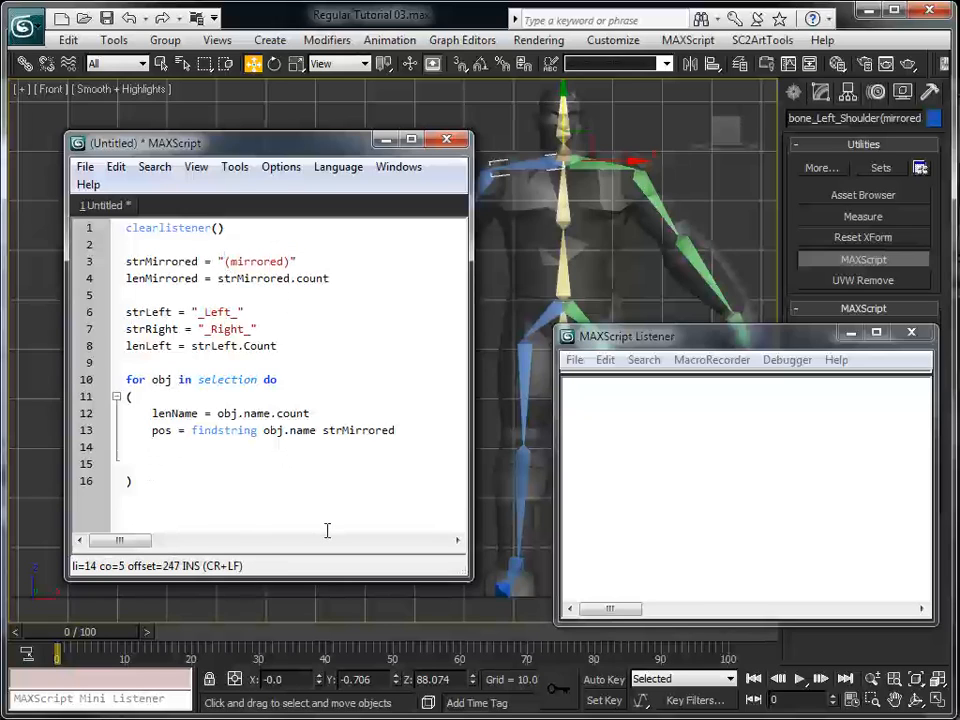
# Add the condition "if( pos != undefined) then" inside the loop, separated from the pos line by a blank line
pyautogui.press('Return')
pyautogui.write('if(')
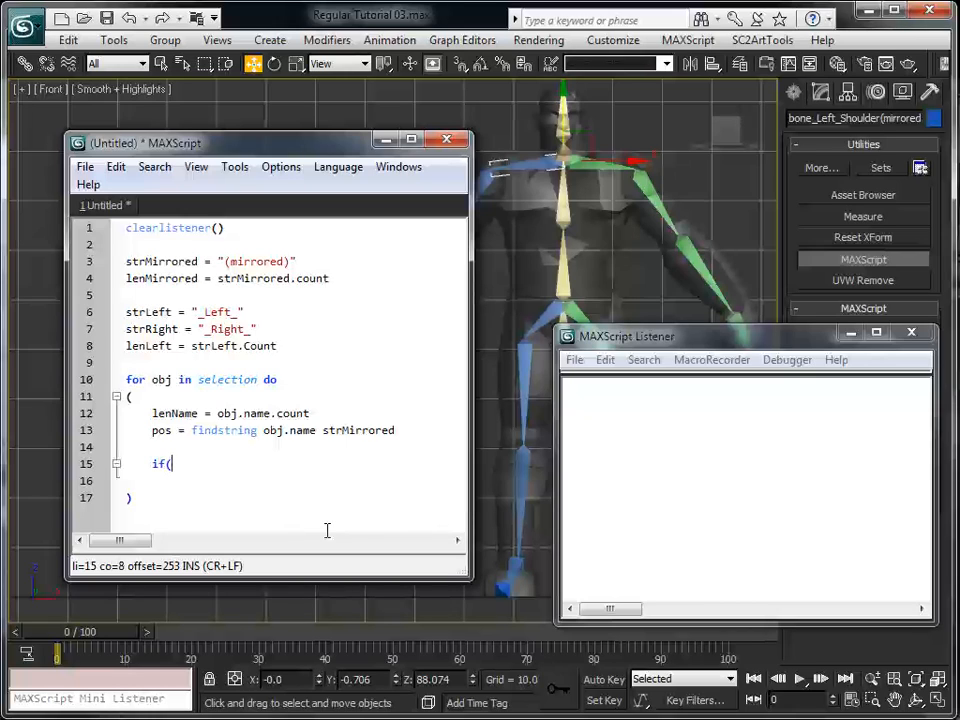
pyautogui.write(' pos')
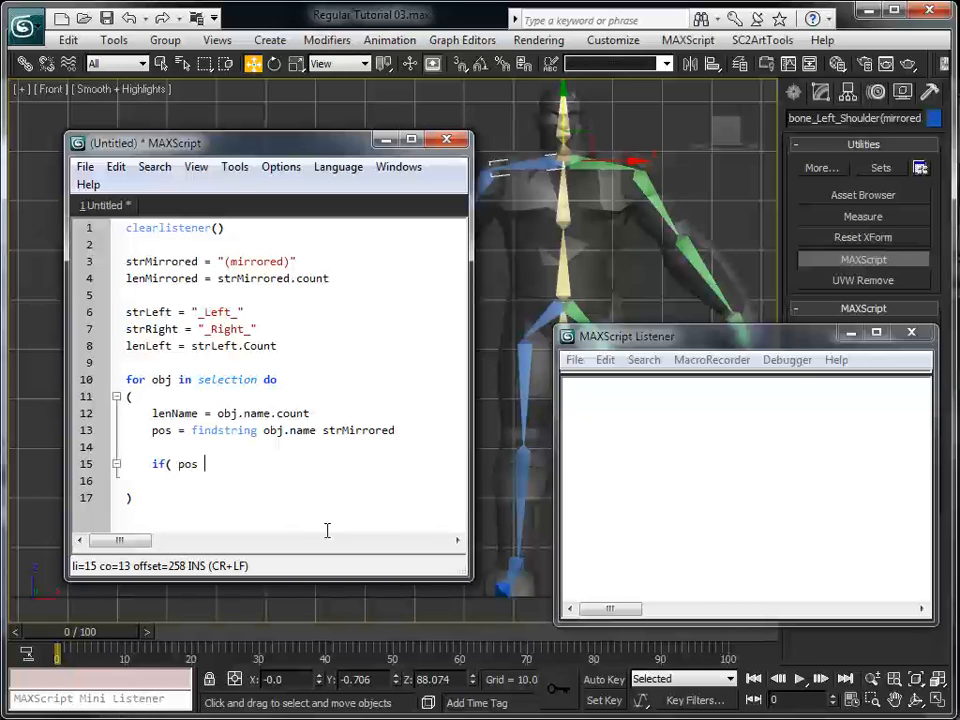
pyautogui.write(' != undefined) the')
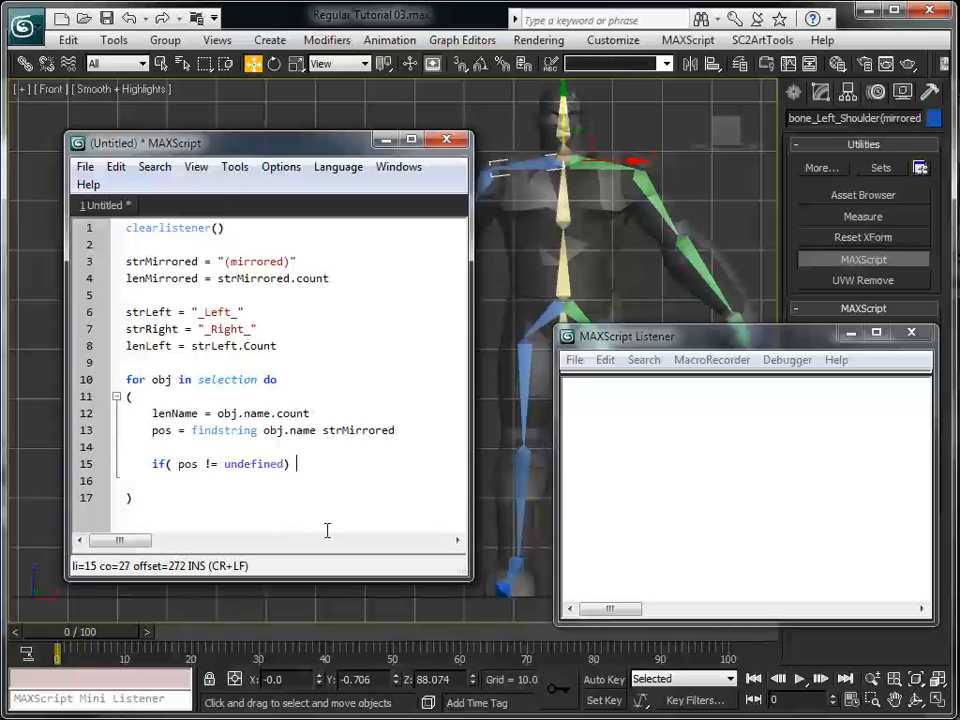
pyautogui.write('n')
# Add a parenthesised block with empty, indented lines below the if condition, aligning its closing parenthesis with the opening one
pyautogui.press('Return')
pyautogui.write('()')
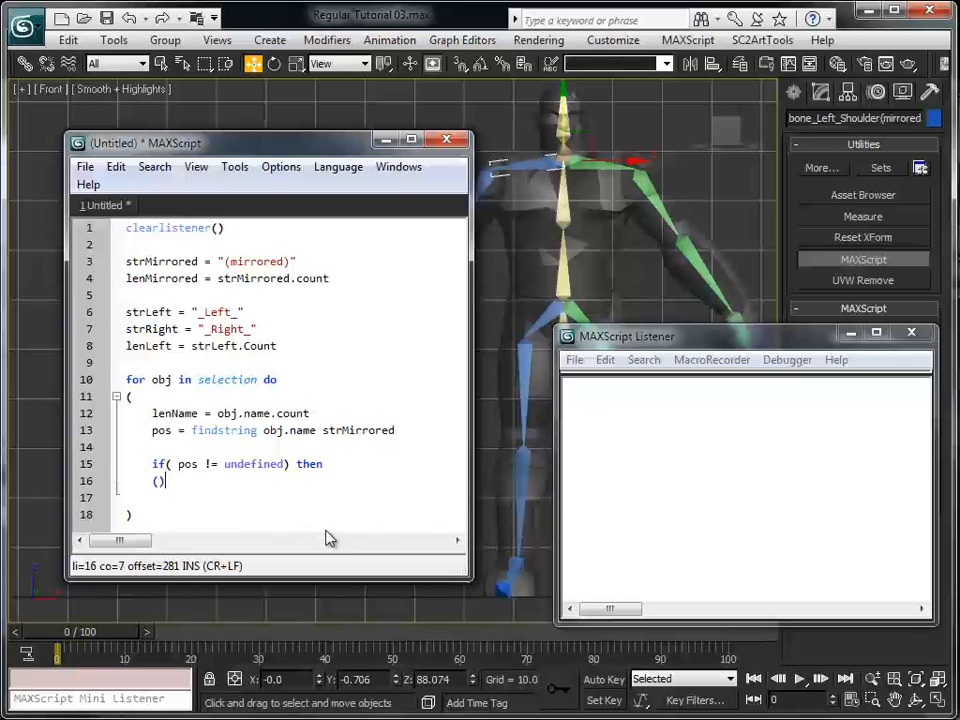
pyautogui.press('Left')
pyautogui.press('Return')
pyautogui.press('Return')
pyautogui.press('Up')
pyautogui.press('Up')
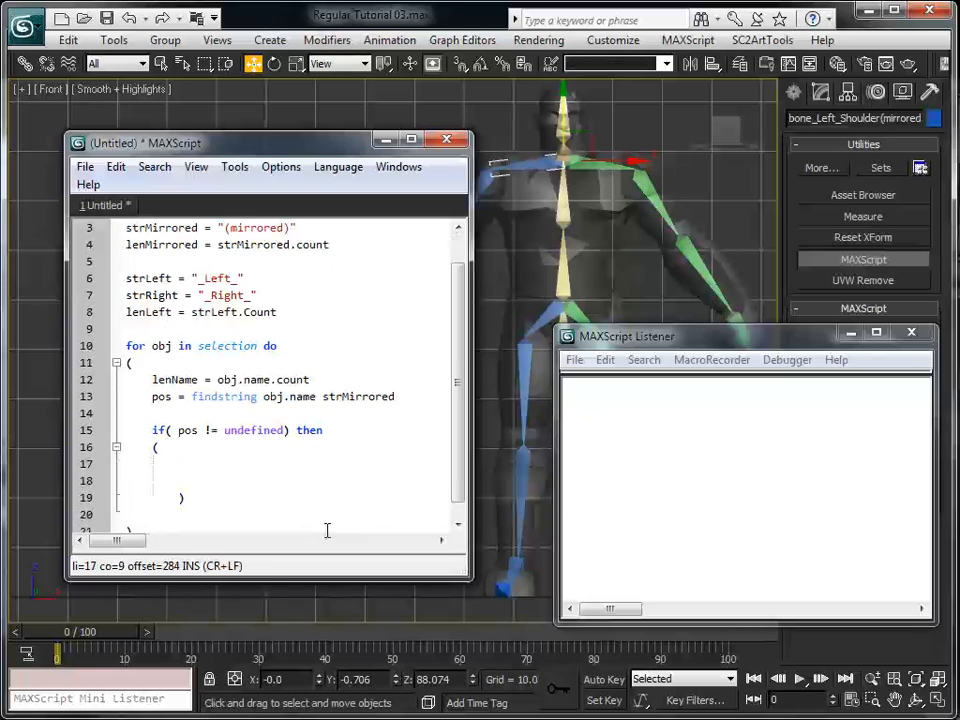
pyautogui.press('Down')
pyautogui.press('Down')
pyautogui.press('BackSpace')
pyautogui.press('Up')
pyautogui.press('Up')
pyautogui.press('Tab')
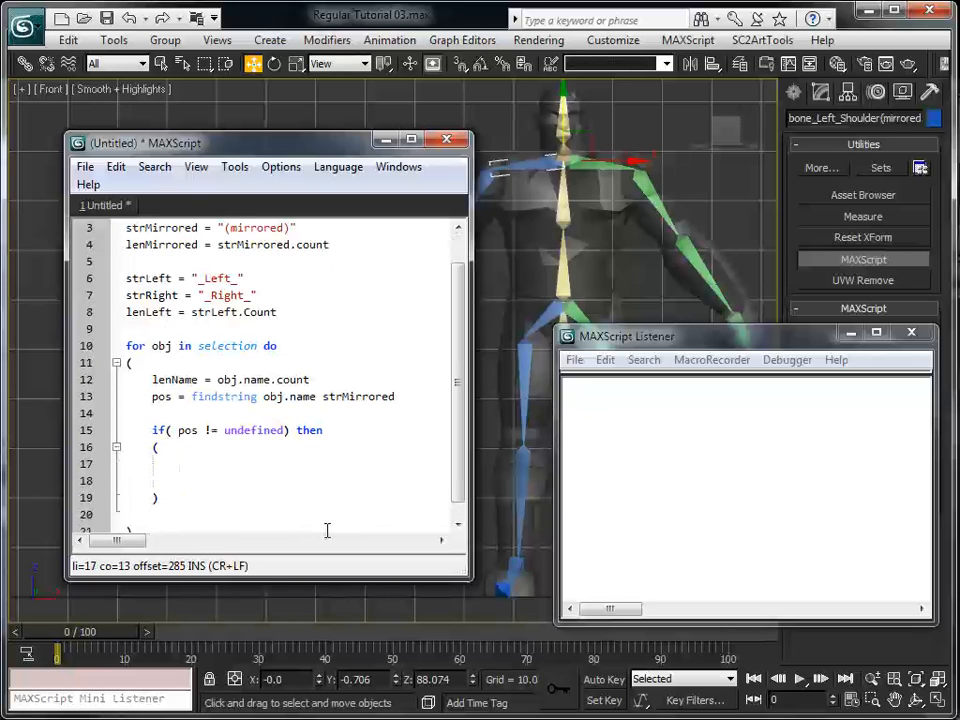
# Inside the if block, add the line newName = substring obj.name 1 (lenName - lenMirrored)
pyautogui.write('newName')
pyautogui.hotkey('ctrl', 'shift', 'Left')
pyautogui.hotkey('ctrl', 'shift', 'Right')
pyautogui.press('BackSpace')
pyautogui.press('BackSpace')
pyautogui.press('Tab')
pyautogui.press('End')
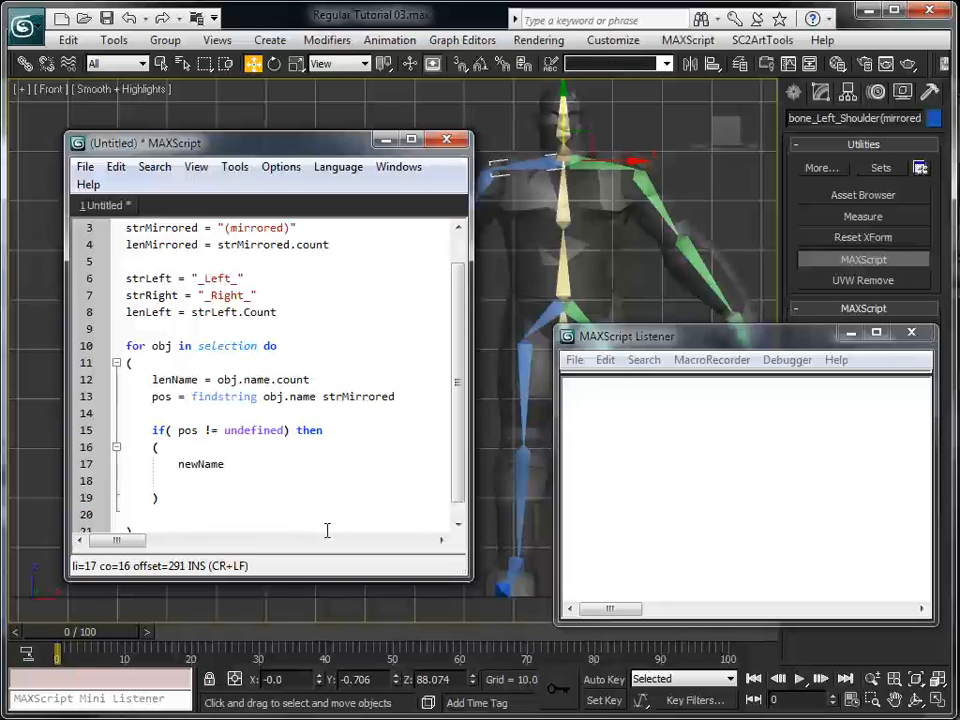
pyautogui.write('= substring obj')
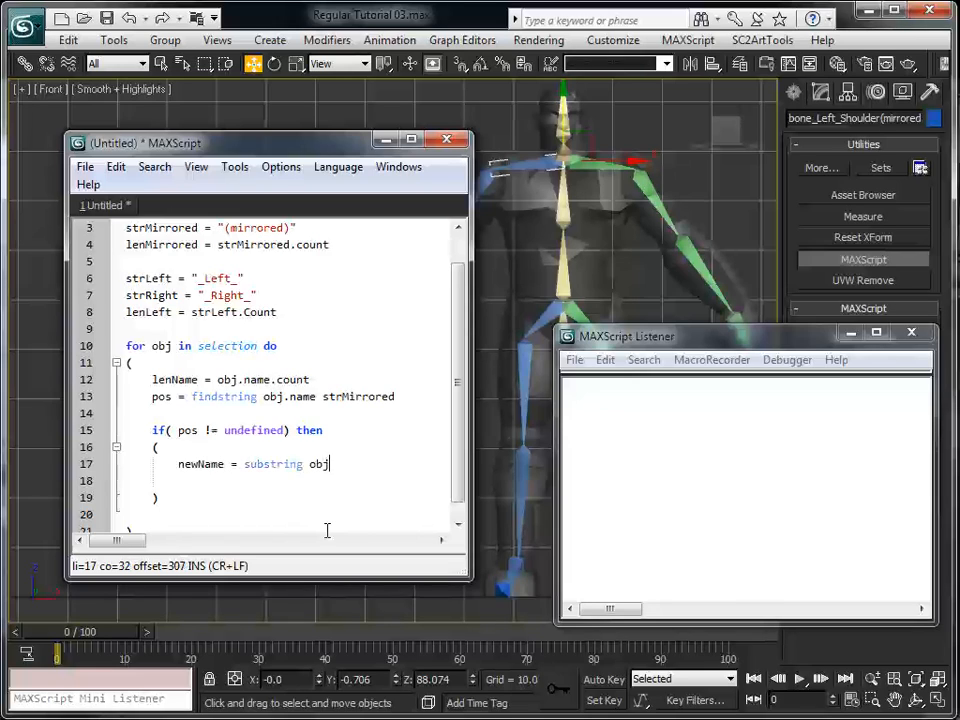
pyautogui.write('.name 1 (lenName ')
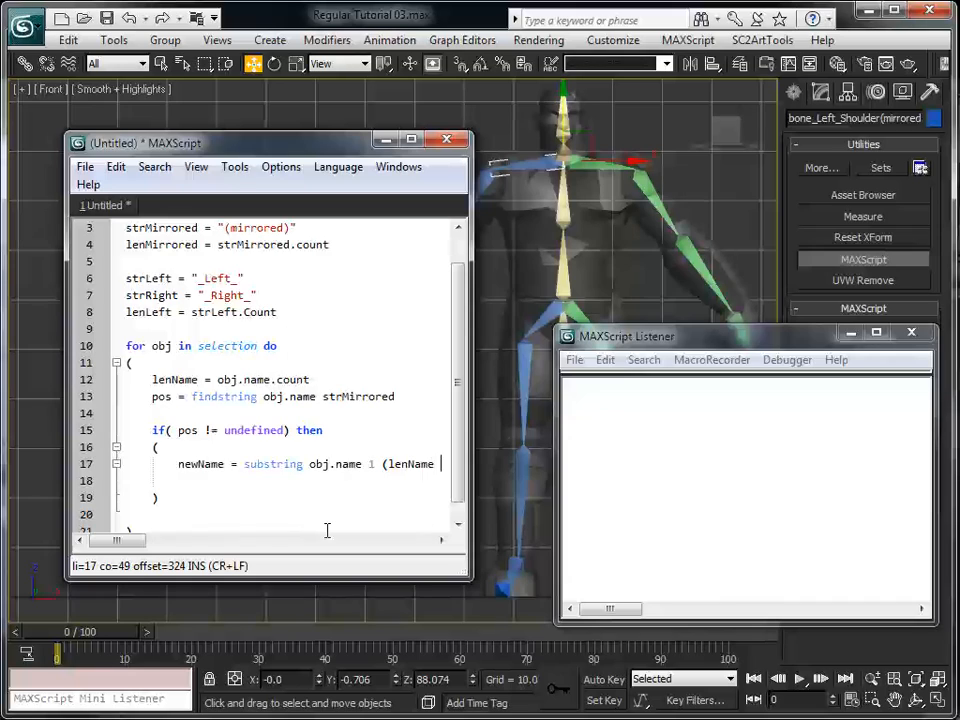
pyautogui.write('- lenMirreo')
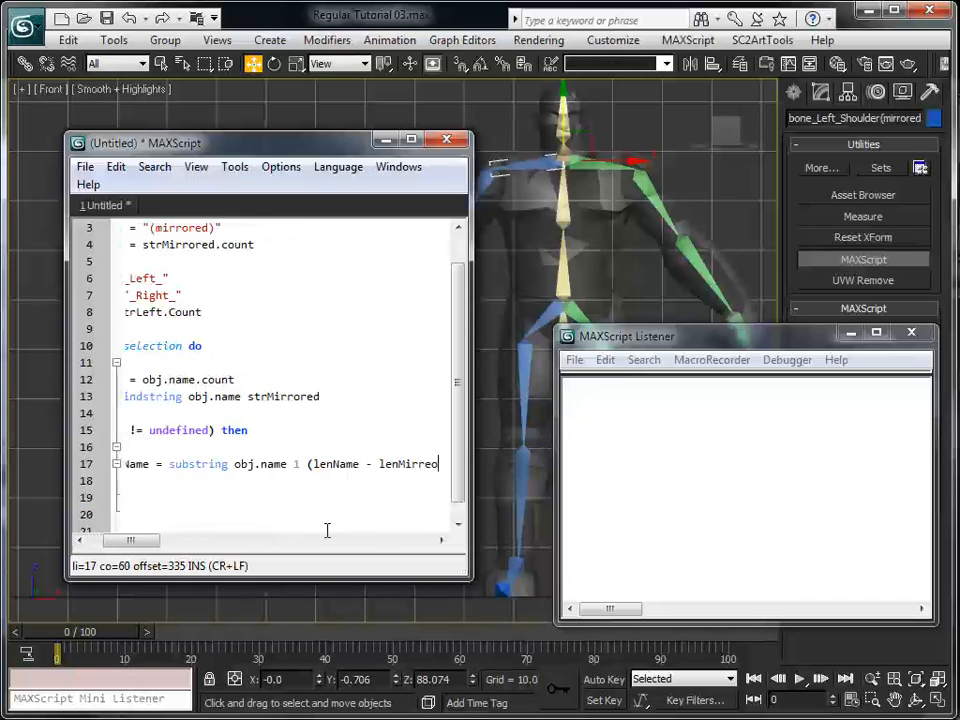
pyautogui.press('BackSpace')
pyautogui.write('red)')
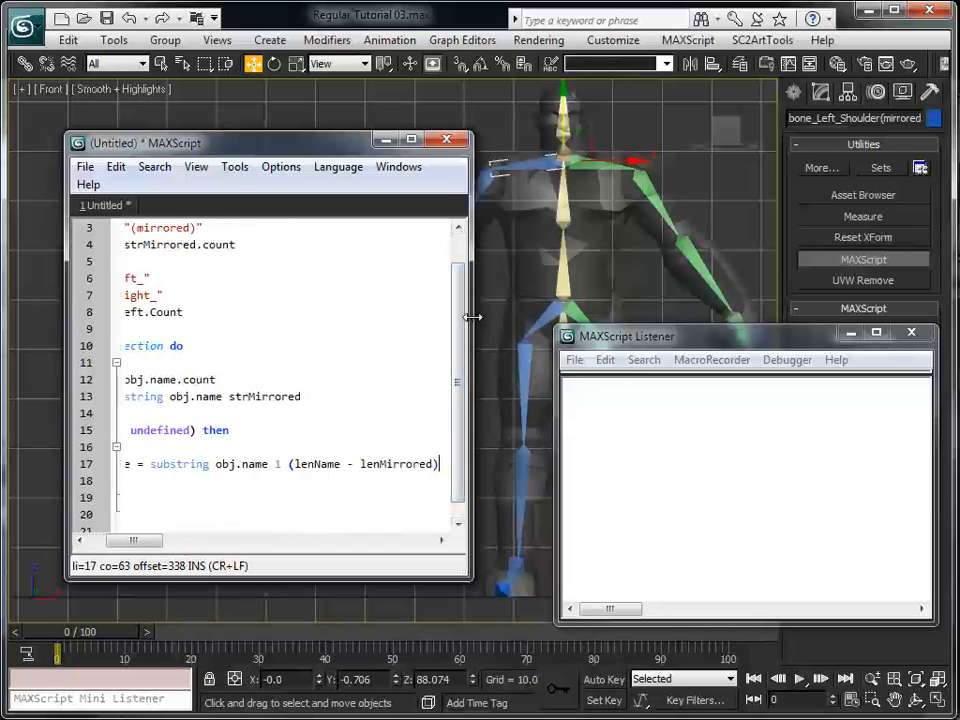
# Widen the script editor window and place the cursor on the empty line below the newName assignment
pyautogui.moveTo(472, 317); pyautogui.dragTo(531, 314)
pyautogui.moveTo(178, 542); pyautogui.dragTo(151, 548)
pyautogui.click(186, 460)
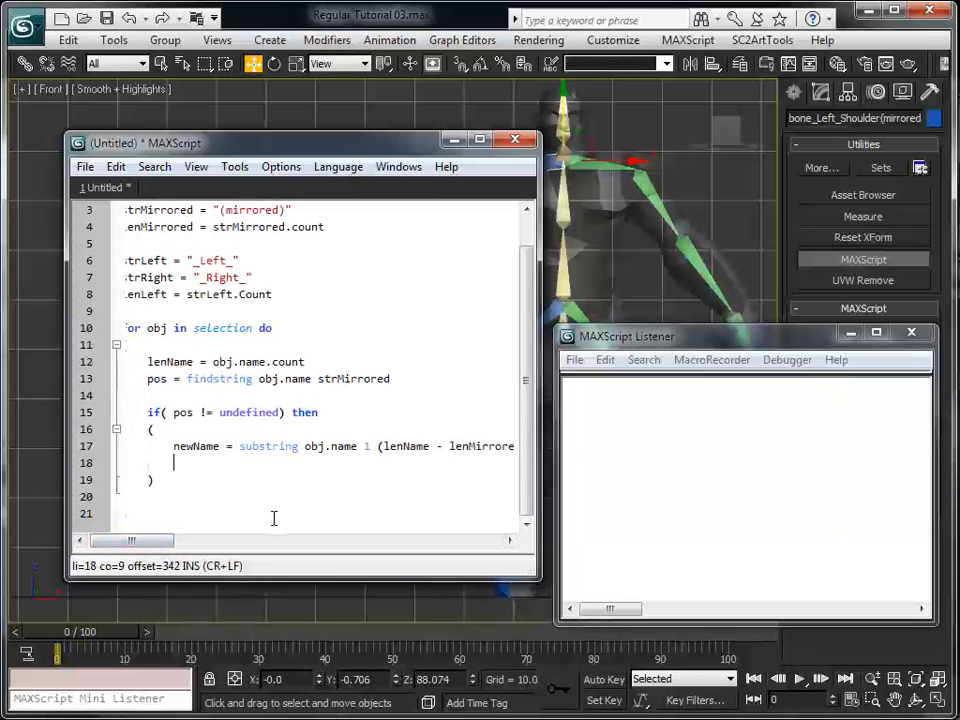
# Add the line posLeft = findstring obj.Name strLeft below newName, separated by a blank line
pyautogui.press('Return')
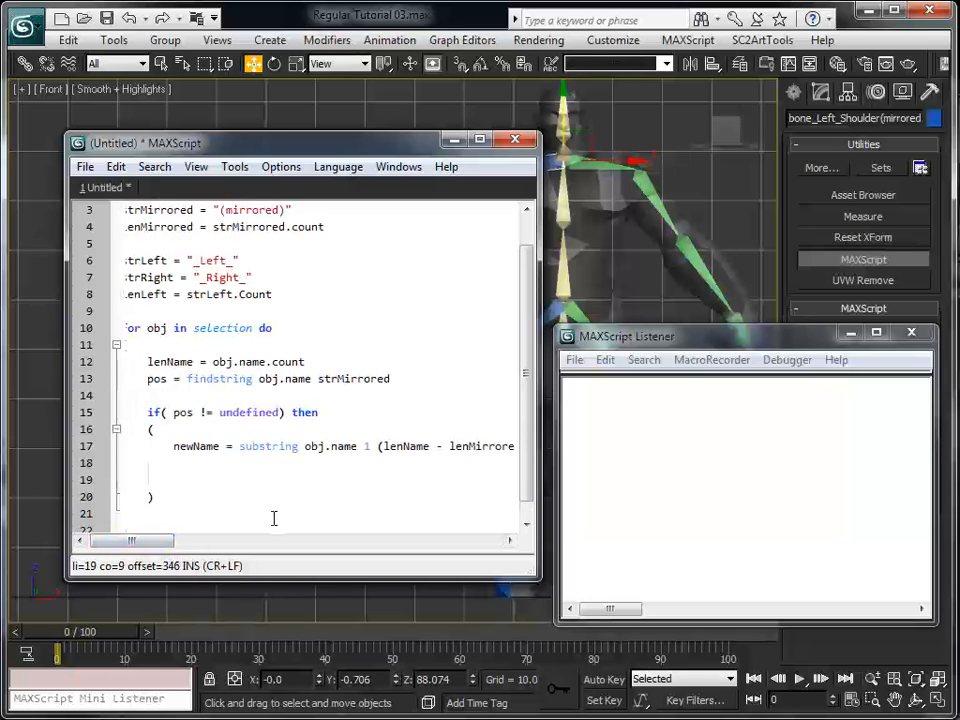
pyautogui.write('posLe')
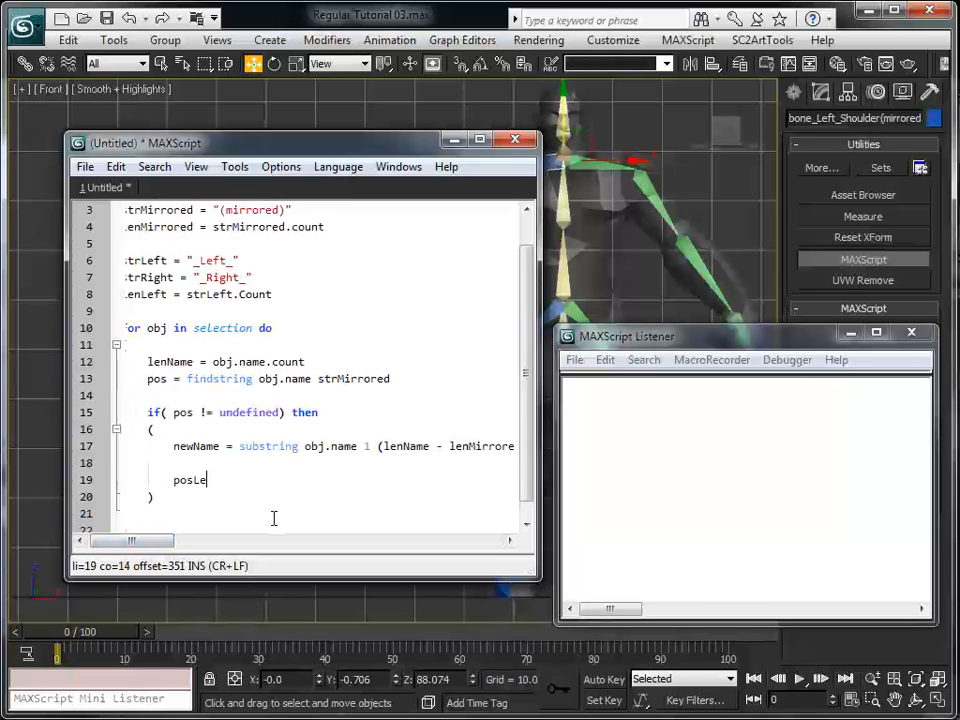
pyautogui.write('ft = findstrin')
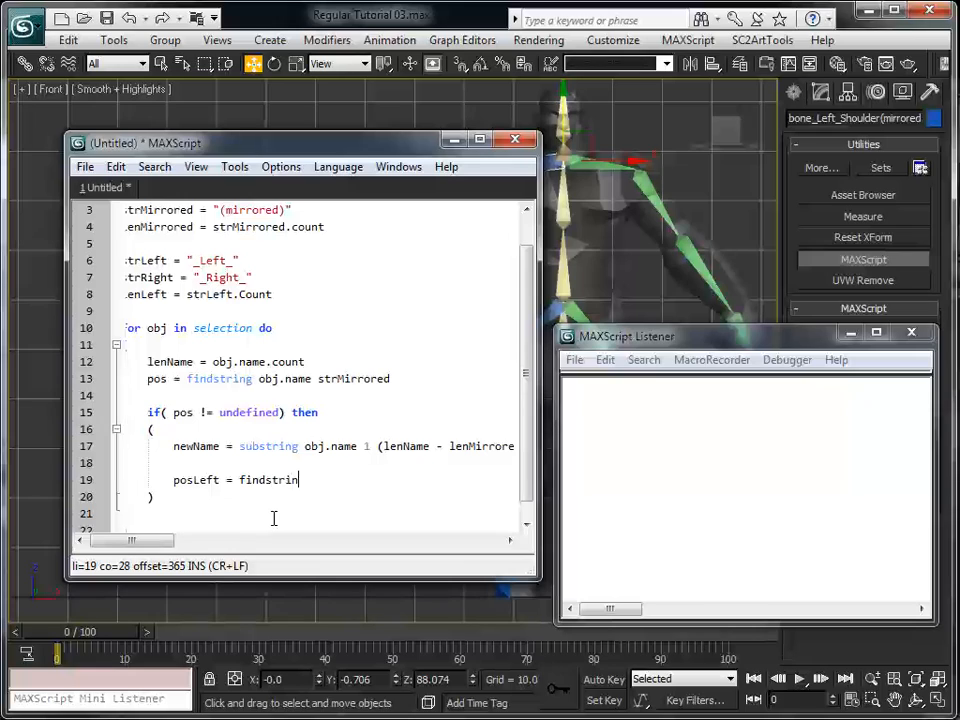
pyautogui.write('g obj')
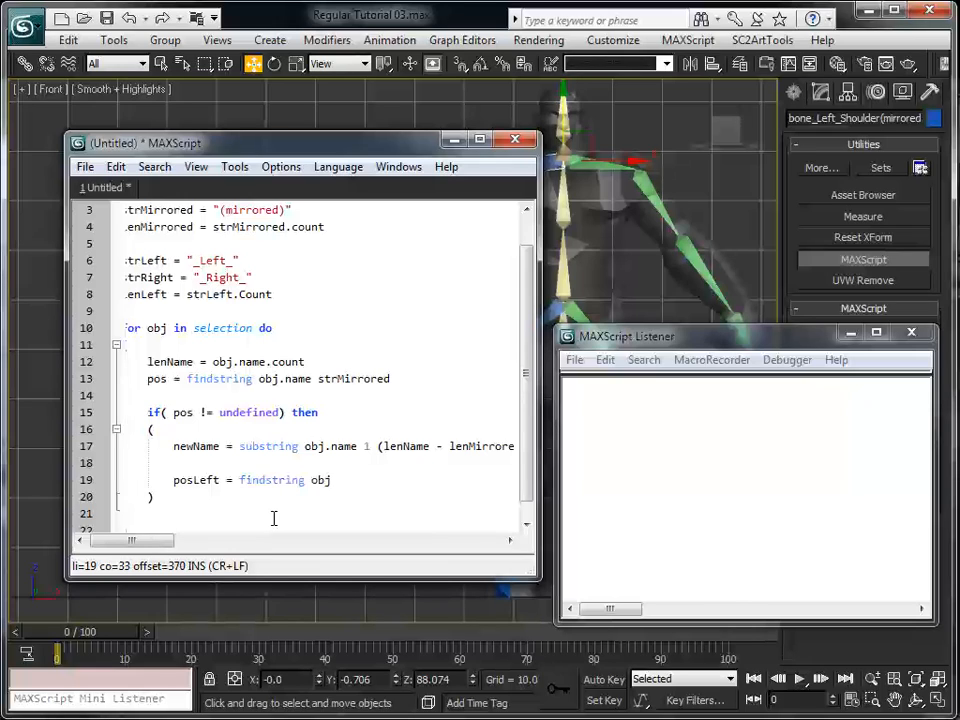
pyautogui.write('.Name')
pyautogui.write(' =')
pyautogui.press('BackSpace')
pyautogui.press('BackSpace')
pyautogui.write('strLefty')
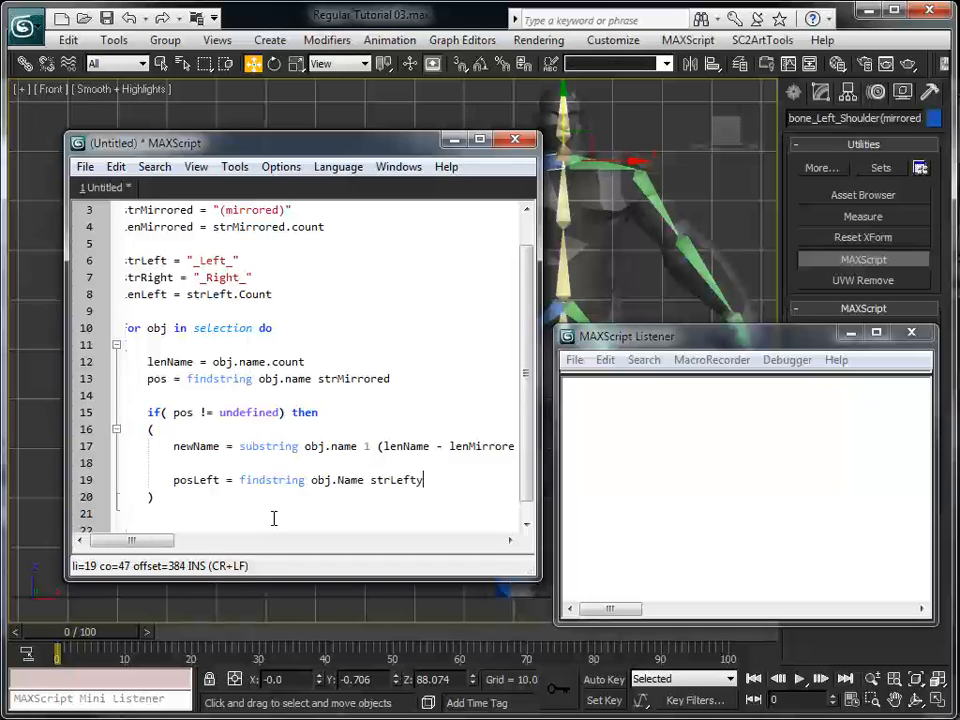
pyautogui.press('BackSpace')
# Below the posLeft assignment, leave a blank line and add the condition if(posLeft != undefined) then
pyautogui.press('Return')
pyautogui.press('Return')
pyautogui.press('Return')
pyautogui.press('Up')
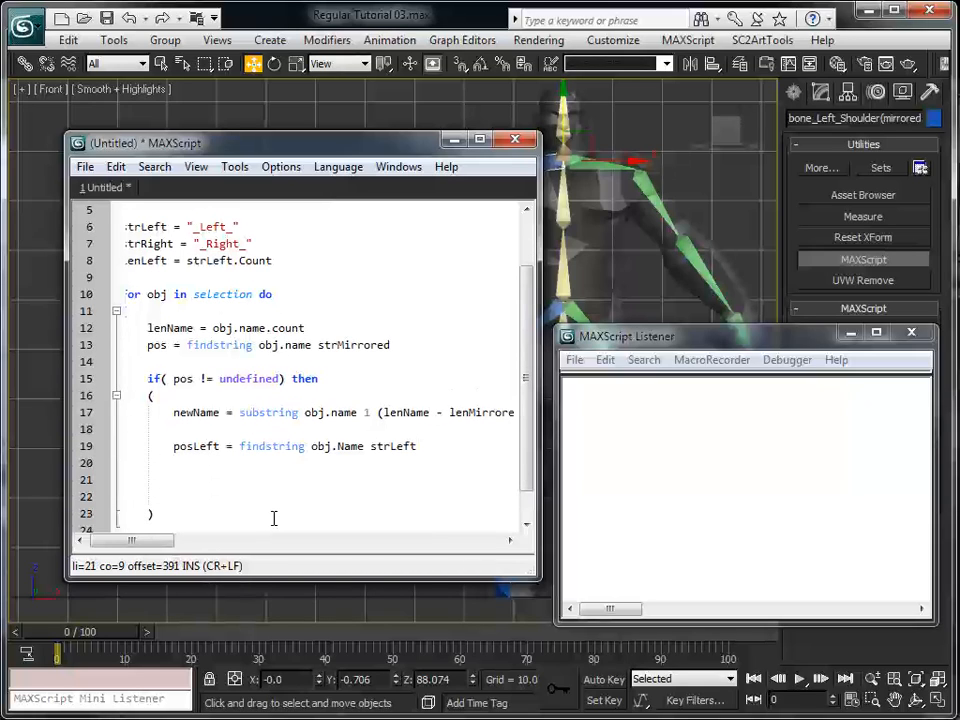
pyautogui.write('if()')
pyautogui.press('BackSpace')
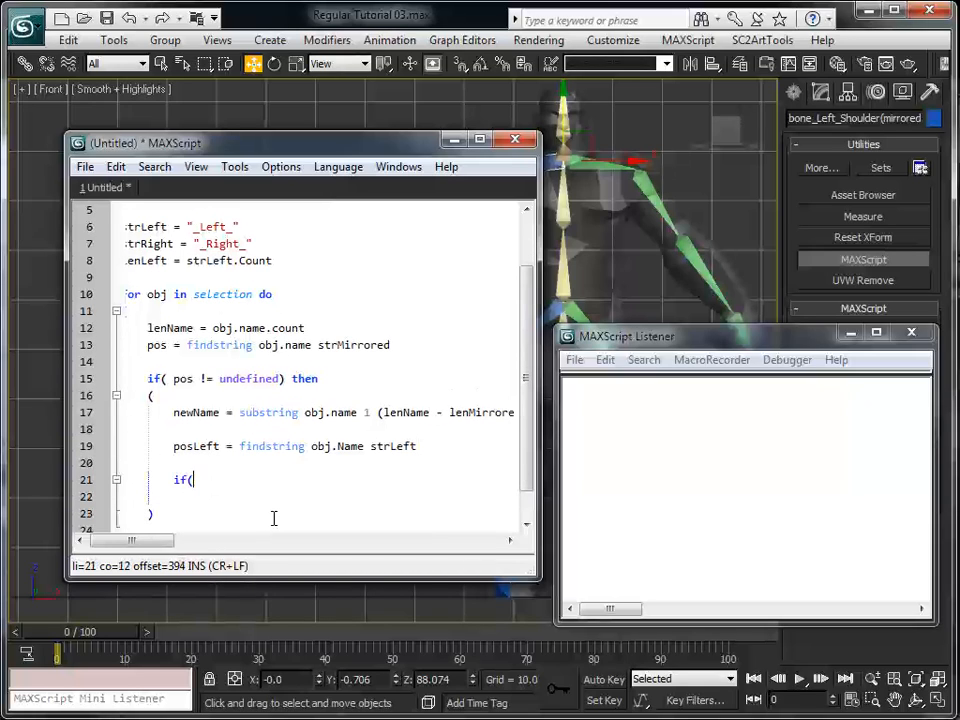
pyautogui.write('posLeft != undefined')
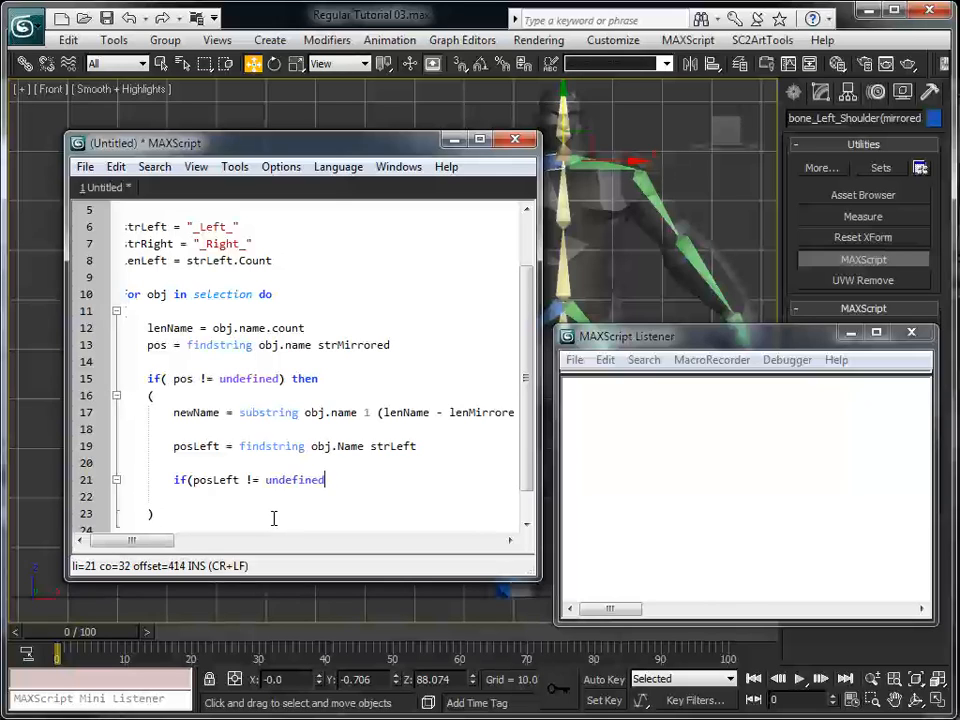
pyautogui.write(') then')
# Add a parenthesised block with empty, indented lines under the posLeft condition, aligning both parentheses with the if
pyautogui.press('Return')
pyautogui.write('(')
pyautogui.press('Return')
pyautogui.press('Return')
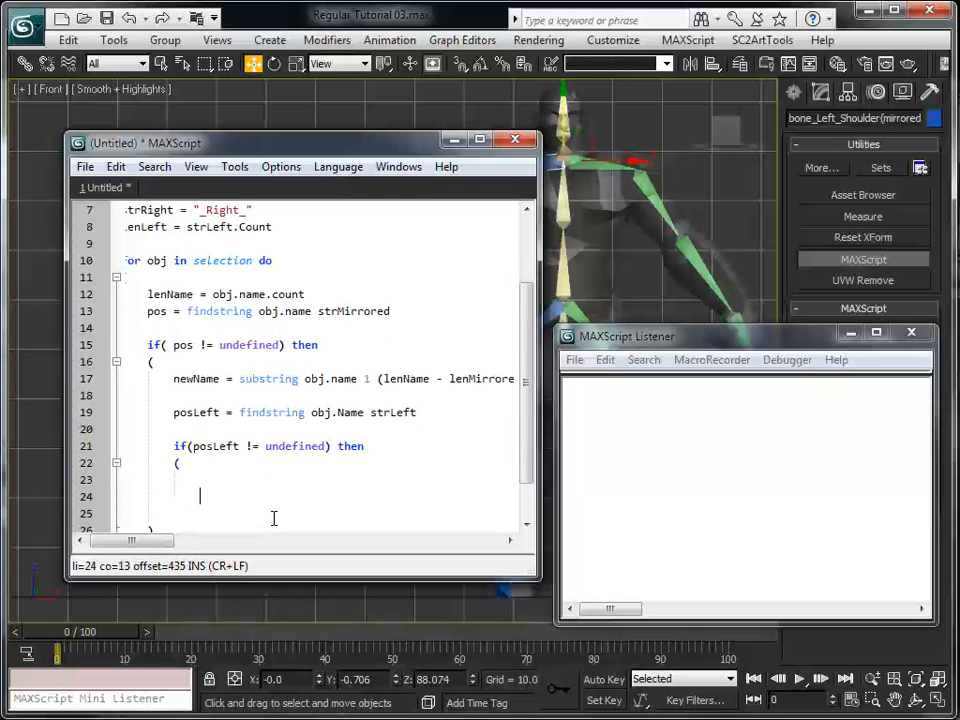
pyautogui.write(')')
pyautogui.press('Up')
pyautogui.press('Return')
pyautogui.press('Return')
pyautogui.press('Up')
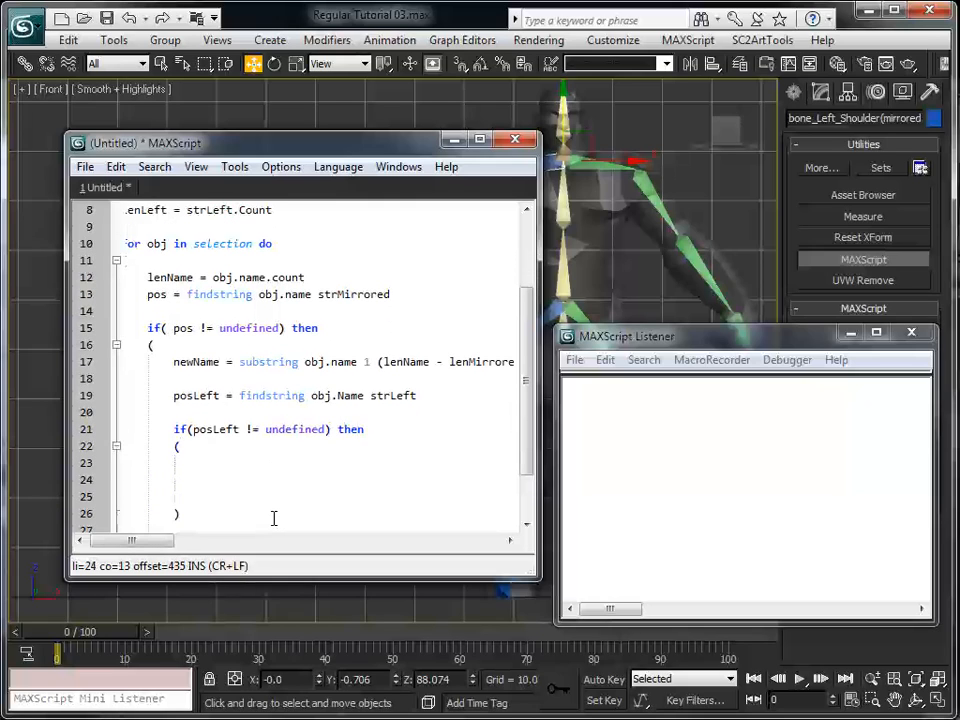
# Inside the posLeft block, add the line newName = replace newName posLeft lenLeft strRight
pyautogui.write('newName = ')
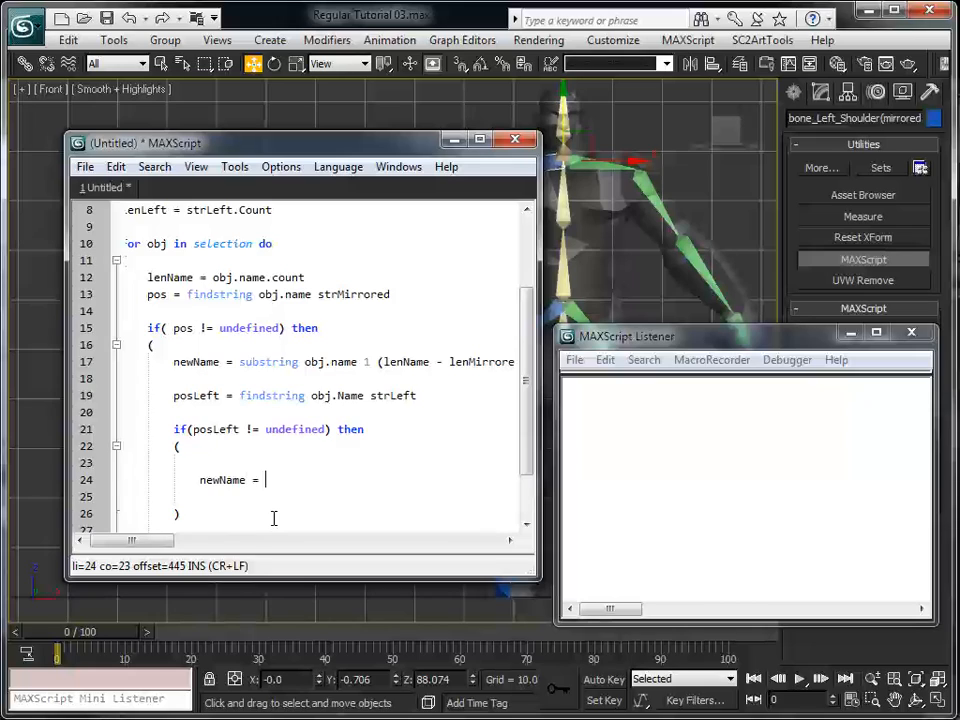
pyautogui.write('replace newName')
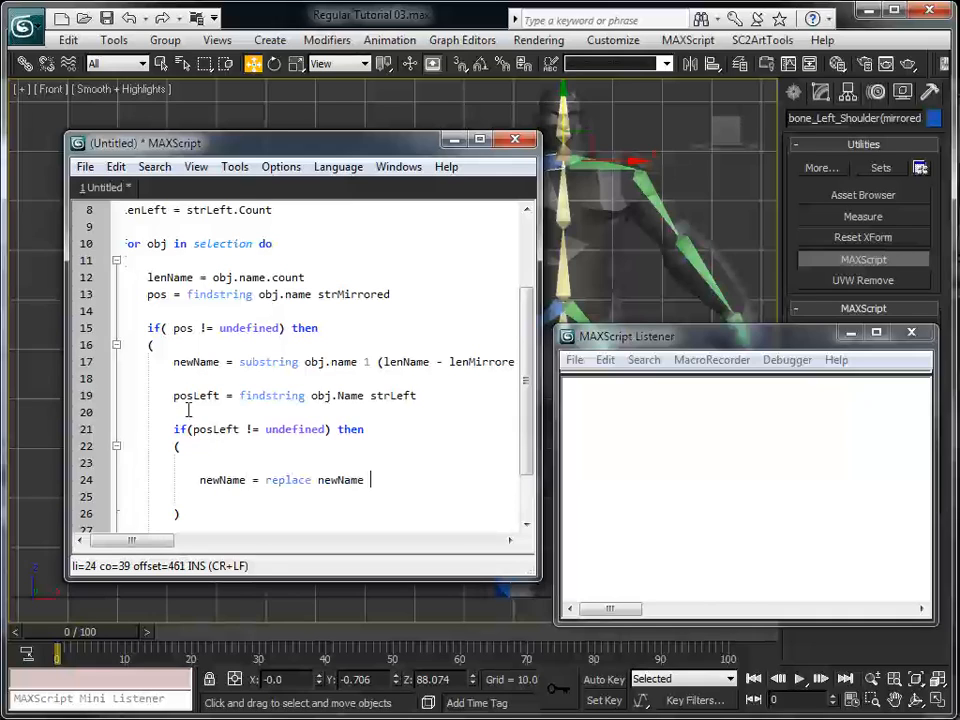
pyautogui.doubleClick(178, 362)
pyautogui.click(368, 480)
pyautogui.write('posLeft lef')
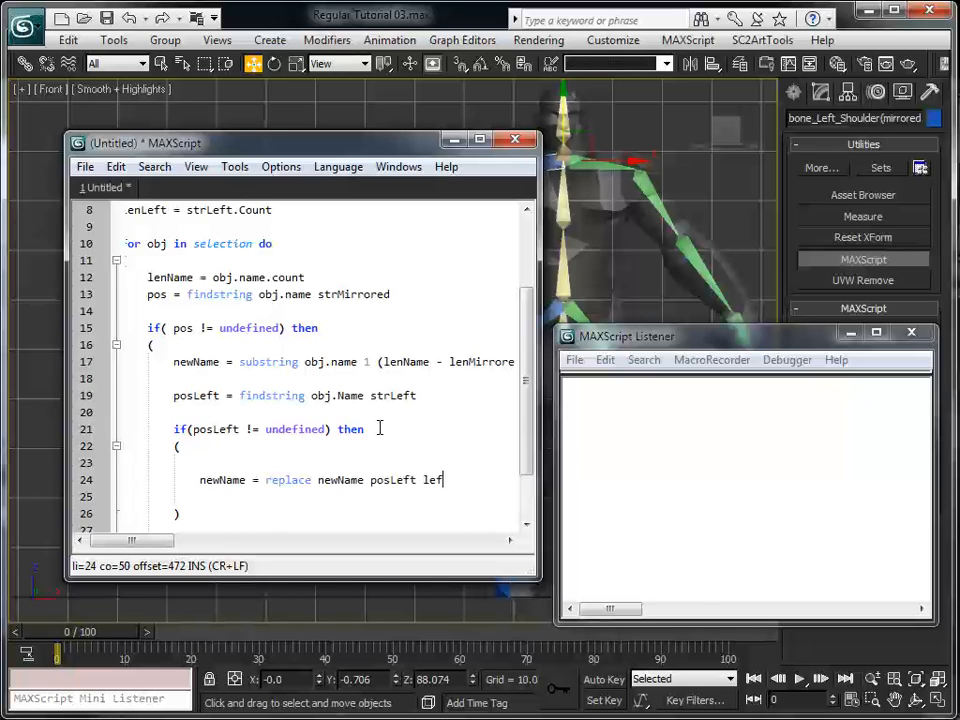
pyautogui.press('BackSpace')
pyautogui.write('nLeft strRing')
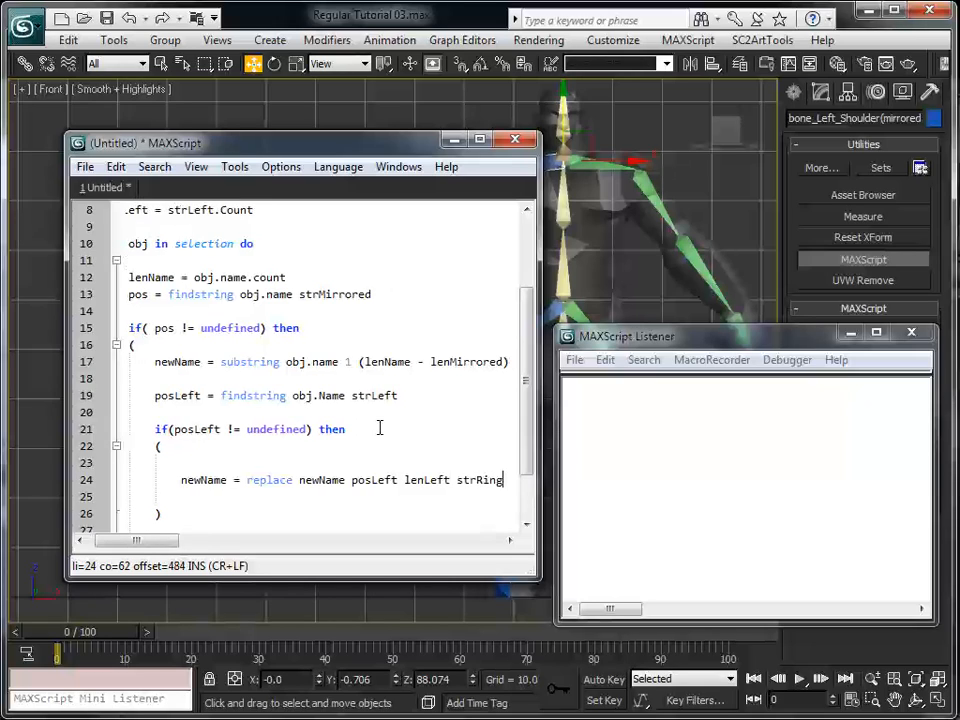
pyautogui.write('ht')
pyautogui.press('BackSpace')
pyautogui.press('BackSpace')
pyautogui.press('BackSpace')
pyautogui.press('BackSpace')
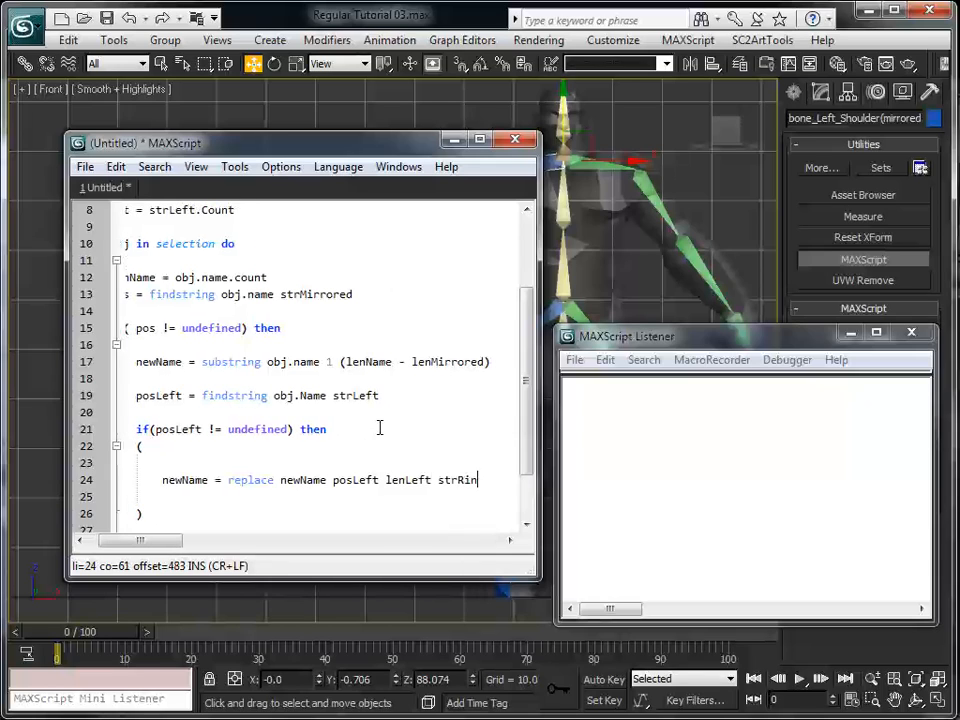
pyautogui.write('ght')
# Below the replace line, add the equally indented line obj.name = newName, separated by a blank line
pyautogui.press('Return')
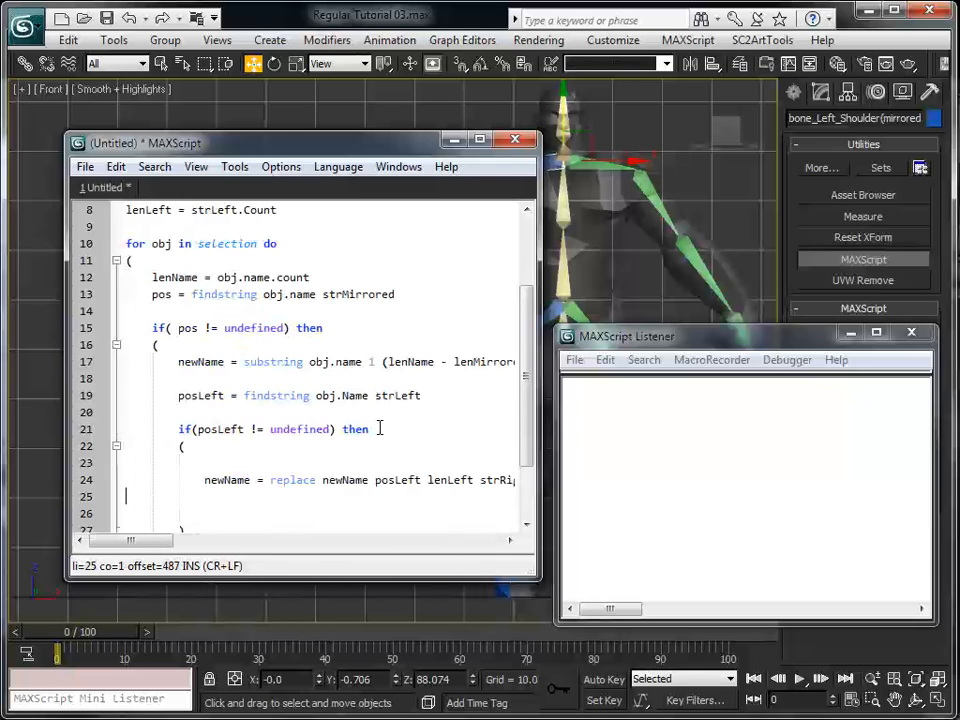
pyautogui.press('Tab')
pyautogui.press('Tab')
pyautogui.press('Tab')
pyautogui.press('Tab')
pyautogui.press('Return')
pyautogui.press('Tab')
pyautogui.press('Tab')
pyautogui.press('Tab')
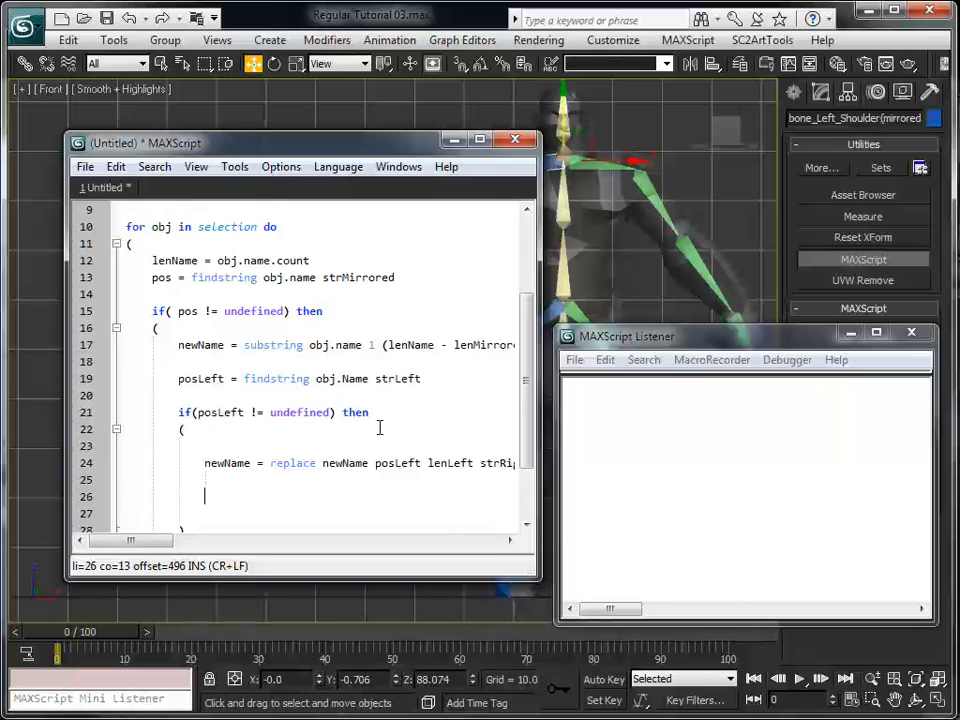
pyautogui.write('obj.name = newNm')
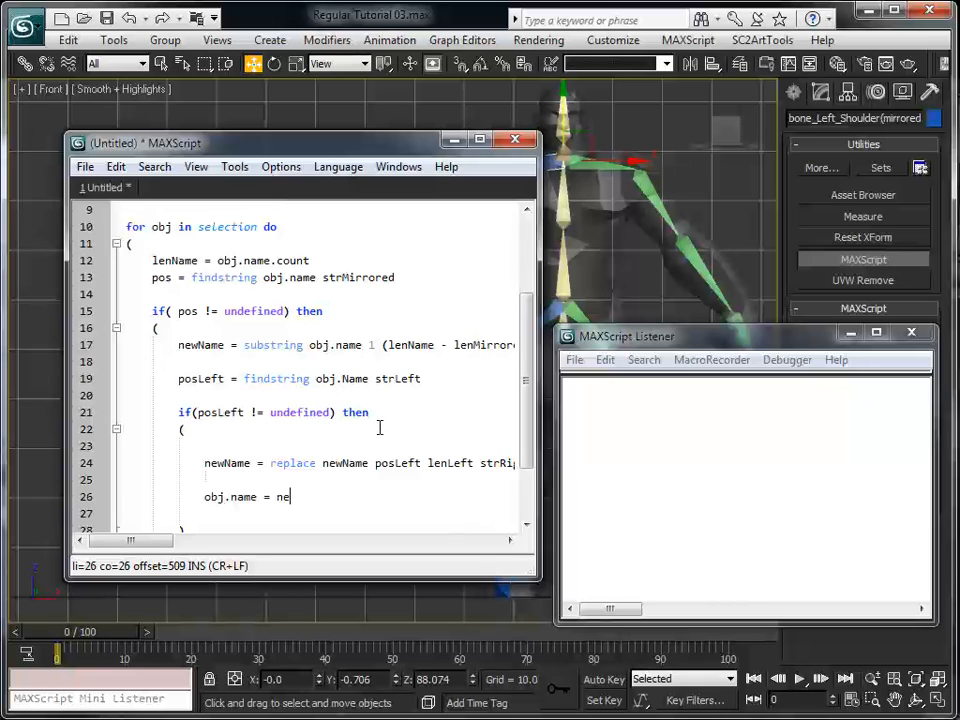
pyautogui.press('BackSpace')
pyautogui.write('ale')
pyautogui.press('BackSpace')
pyautogui.press('BackSpace')
pyautogui.write('me')
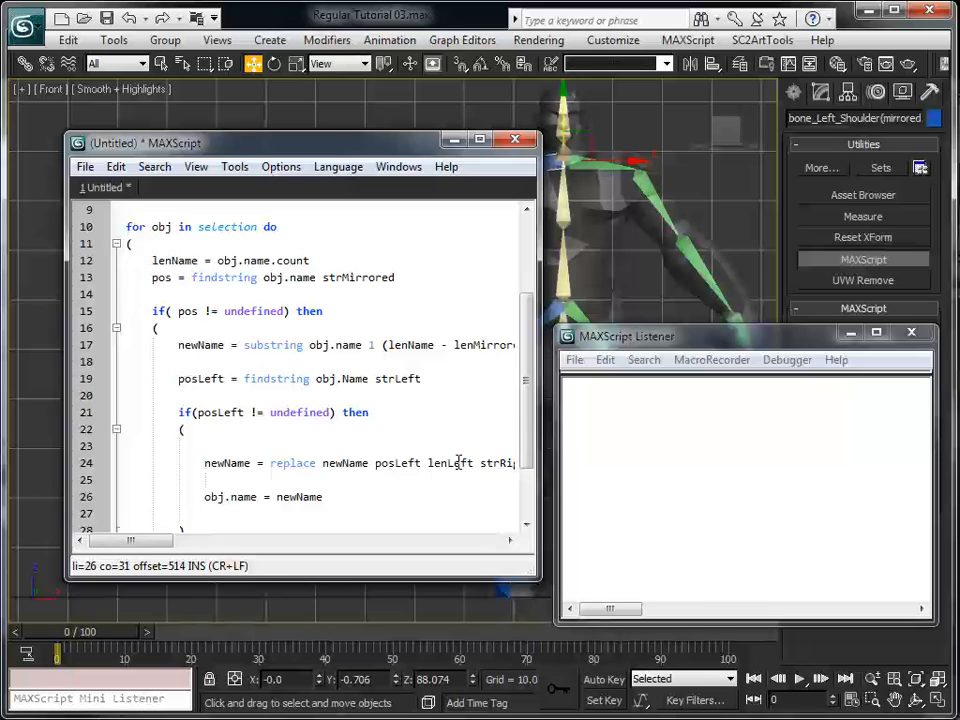
# Comment out the obj.name = newName line with -- and add print newName on the line below it
pyautogui.click(405, 447)
pyautogui.scroll(-2, 291, 435)
pyautogui.scroll(2, 291, 435)
pyautogui.scroll(-1, 257, 482)
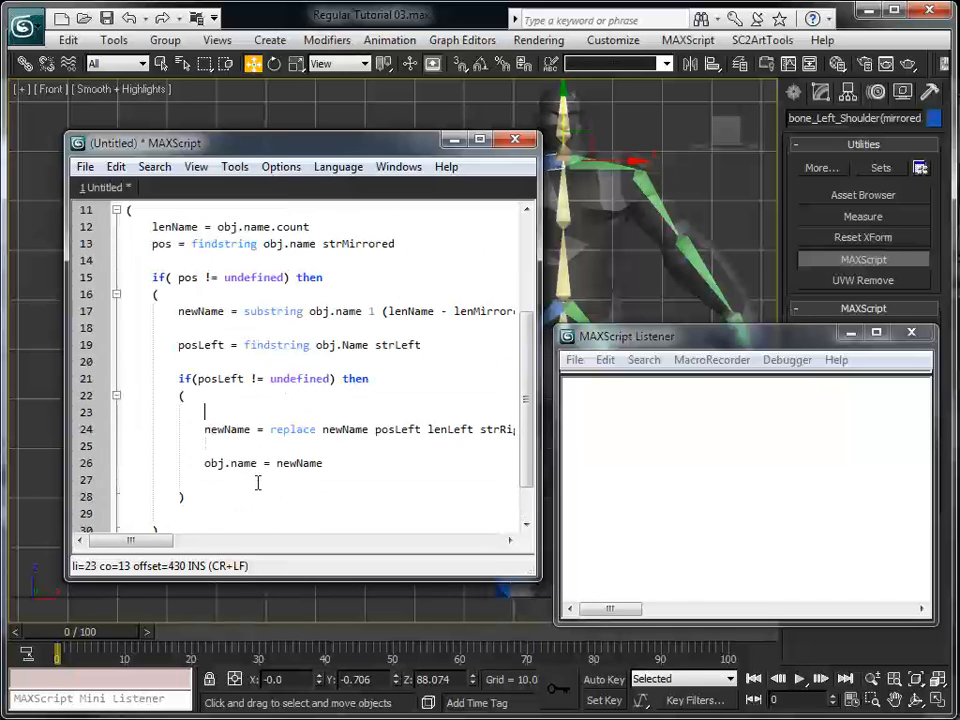
pyautogui.click(201, 465)
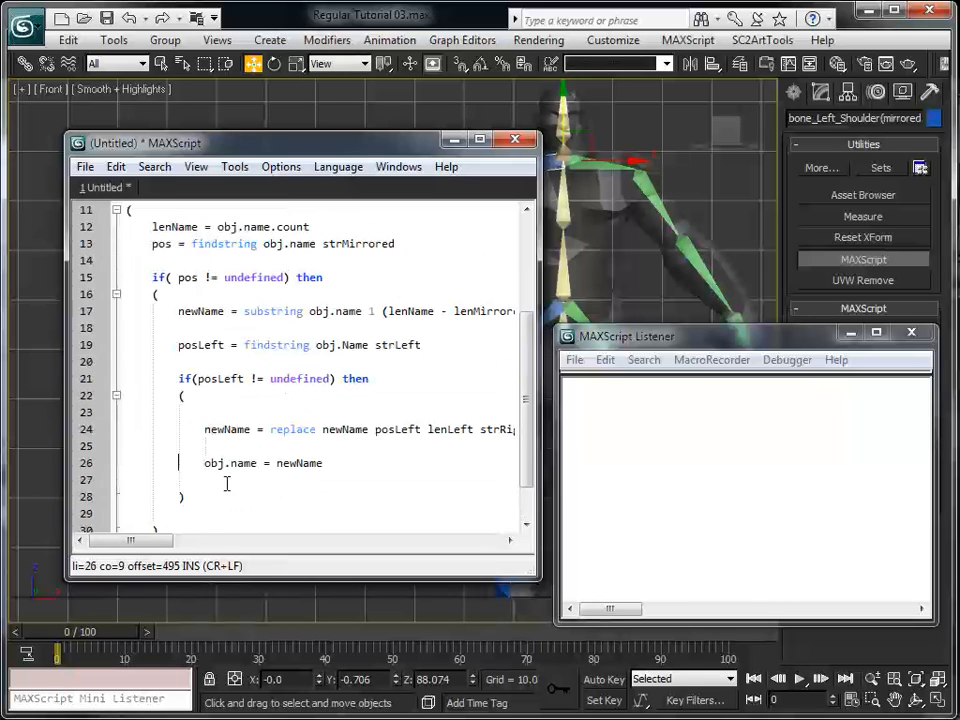
pyautogui.write('--')
pyautogui.click(226, 483)
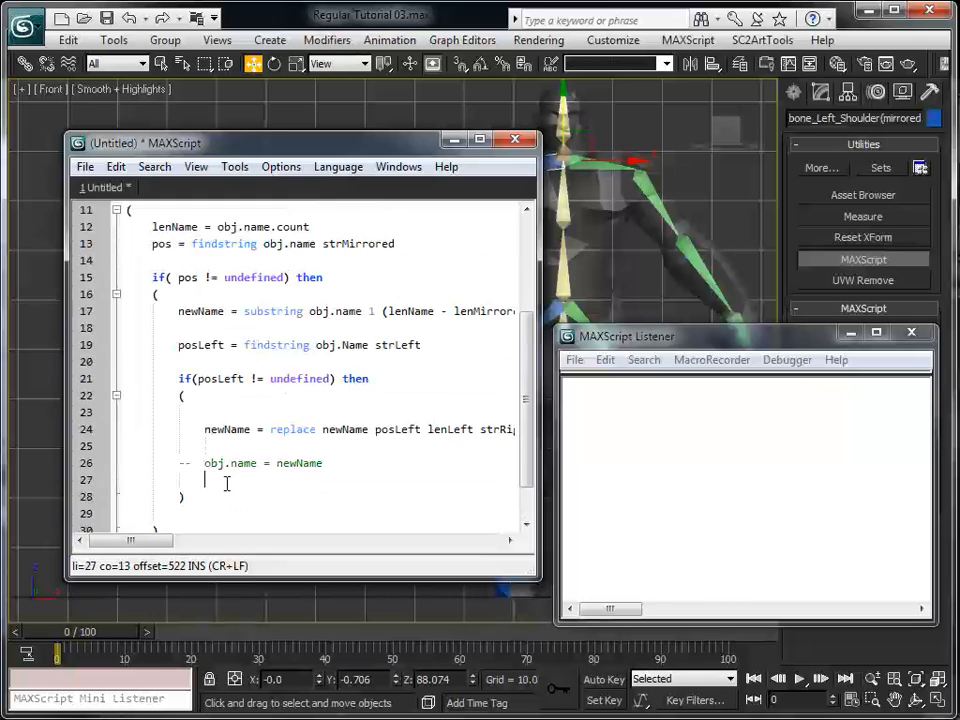
pyautogui.write('print newName')
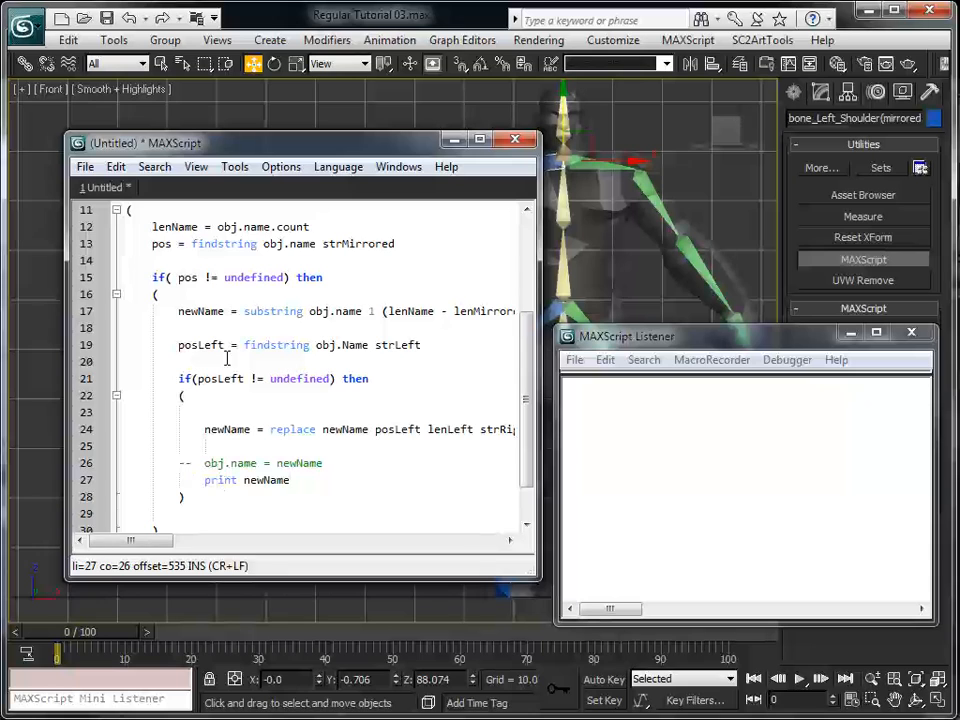
# Move the script editor aside and select all the blue mirrored arm and leg bones in the Front view
pyautogui.moveTo(299, 145); pyautogui.dragTo(166, 142)
pyautogui.doubleClick(540, 163)
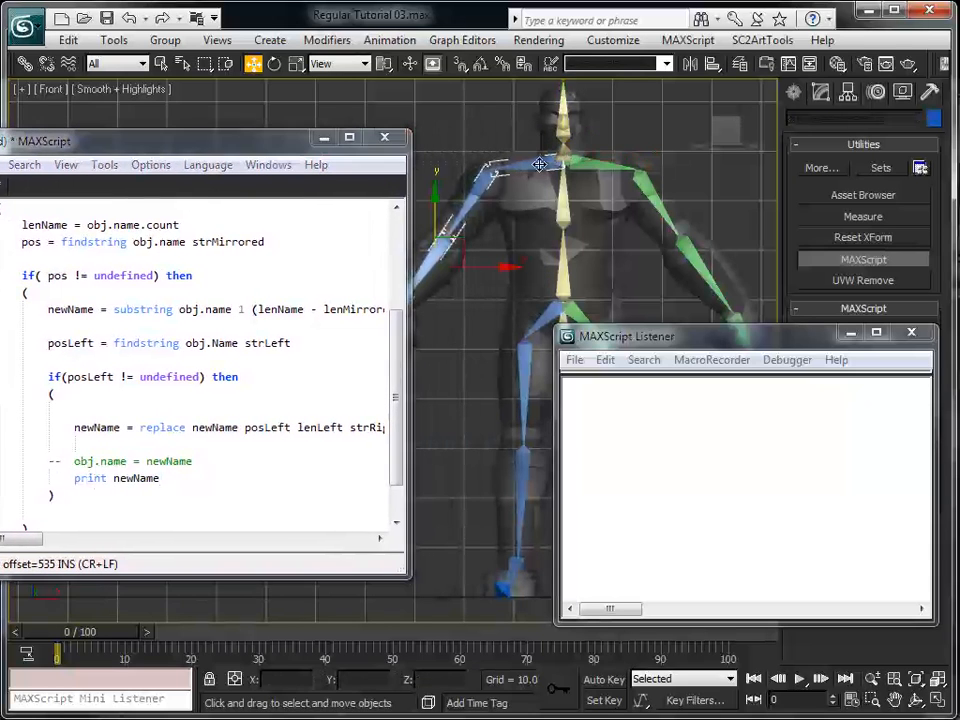
pyautogui.keyDown('ctrl'); pyautogui.click(539, 320); pyautogui.keyUp('ctrl')
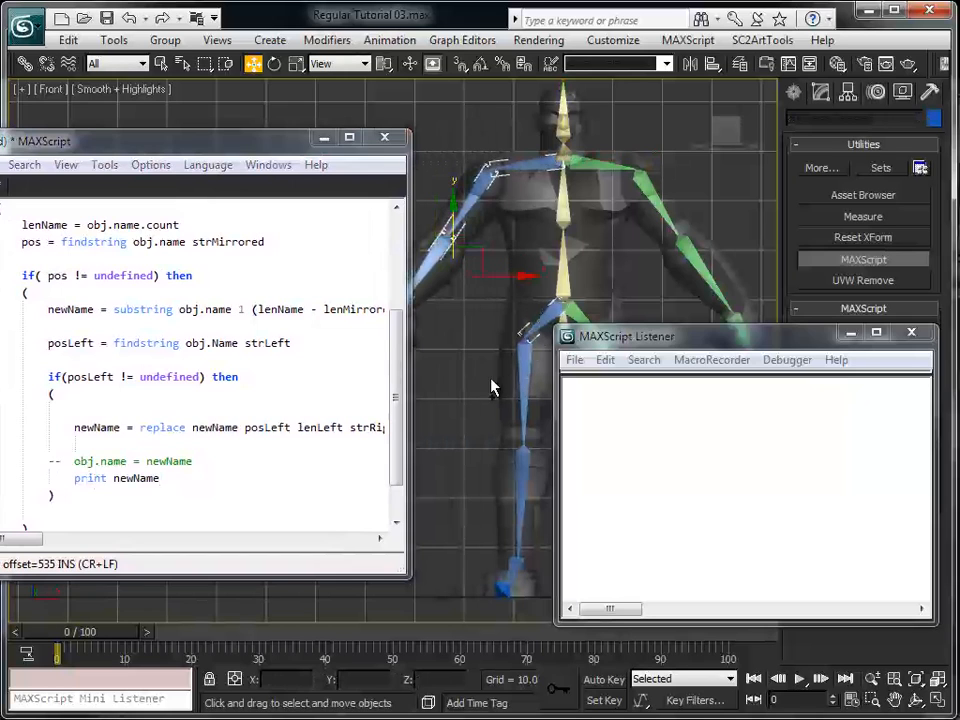
pyautogui.keyDown('ctrl'); pyautogui.doubleClick(518, 402); pyautogui.keyUp('ctrl')
# Move the script editor back into full view and evaluate the script on the selected bones
pyautogui.moveTo(240, 155); pyautogui.dragTo(317, 165)
pyautogui.click(318, 282)
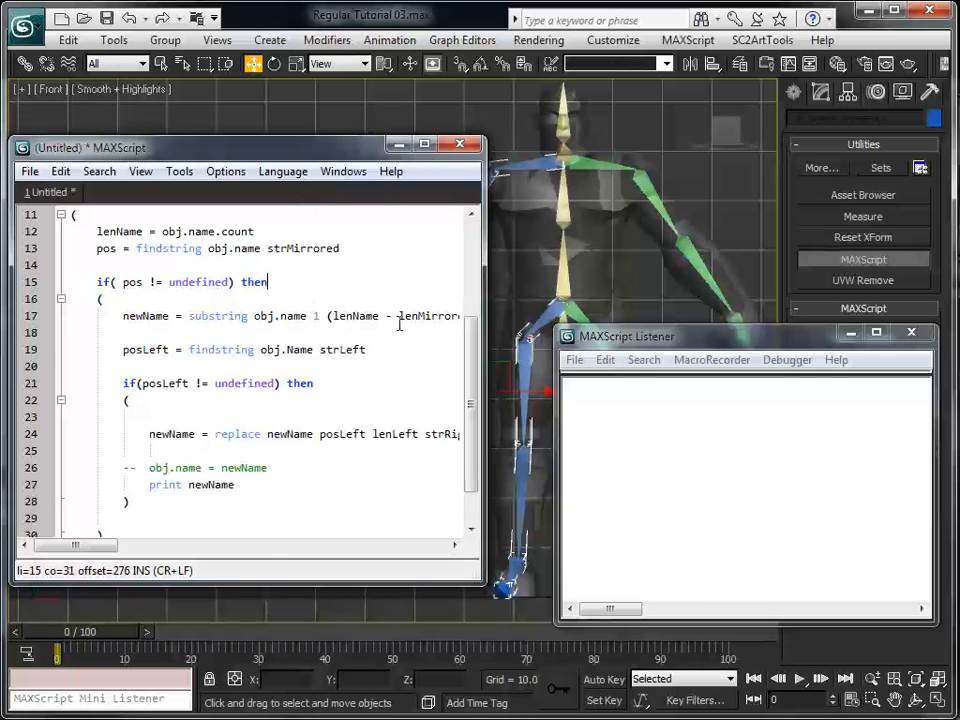
pyautogui.hotkey('ctrl', 'e')
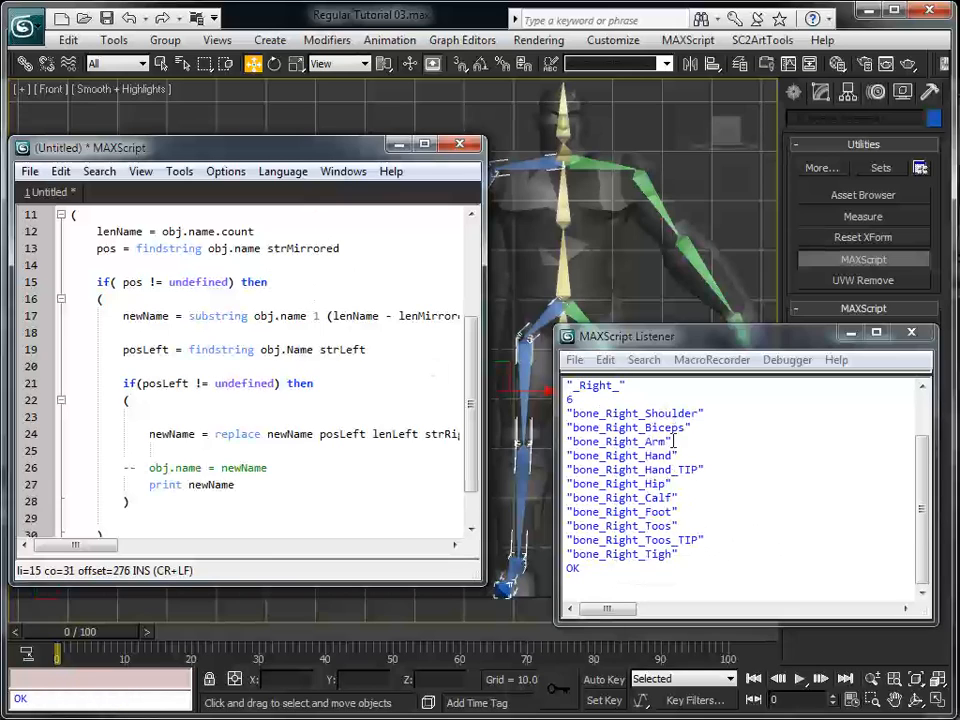
# Review the evaluated string variables, their lengths and the printed bone names in the MAXScript Listener
pyautogui.moveTo(920, 505); pyautogui.dragTo(914, 422)
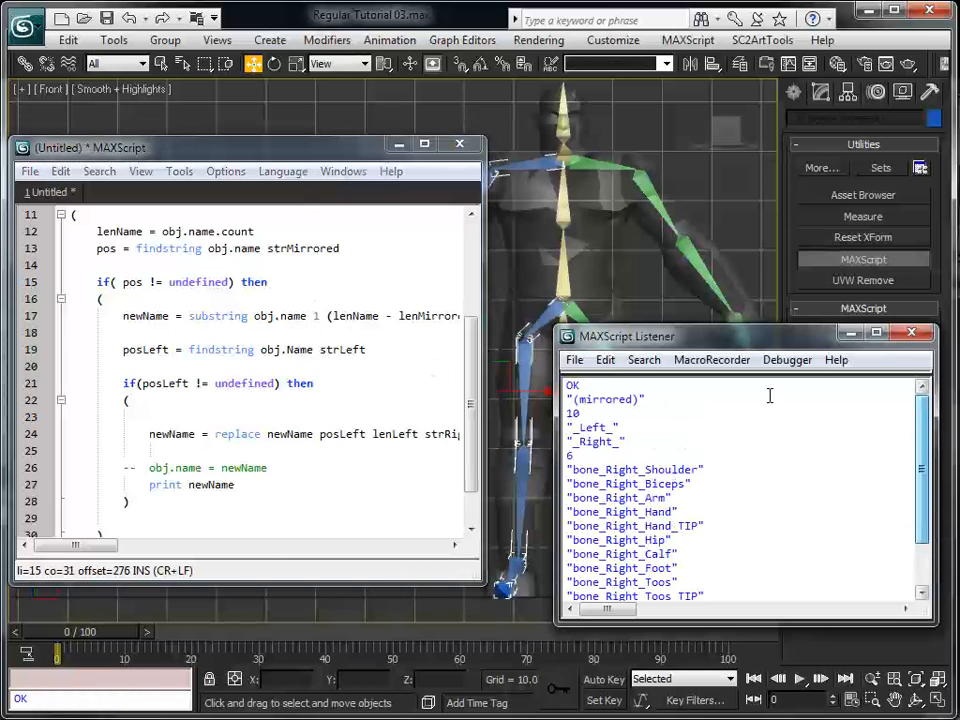
pyautogui.moveTo(566, 385); pyautogui.dragTo(646, 400)
pyautogui.moveTo(599, 419); pyautogui.dragTo(511, 426)
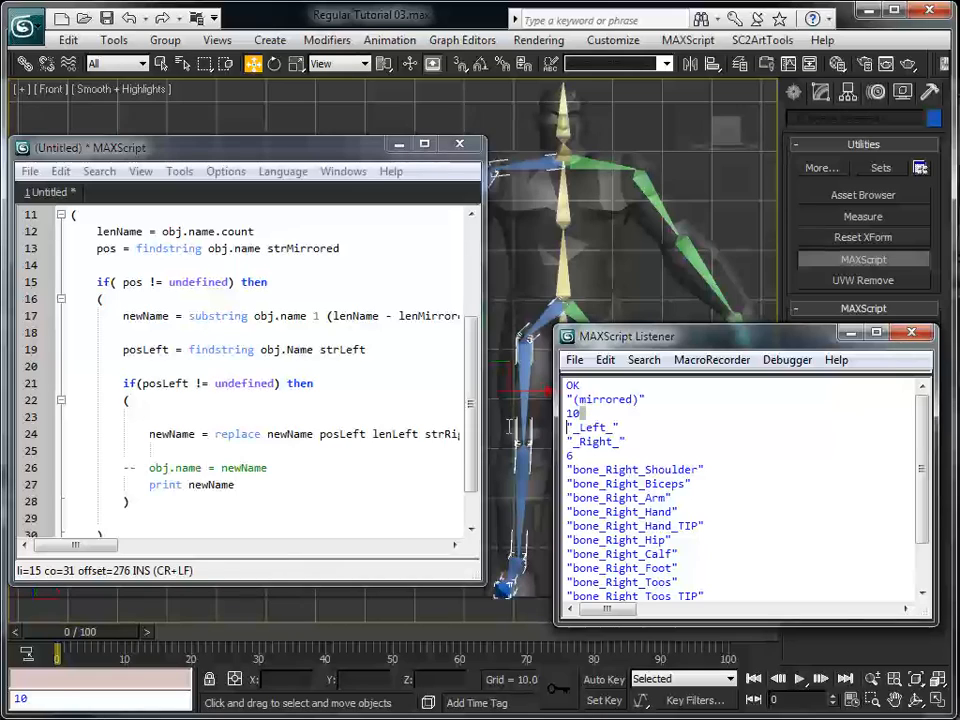
pyautogui.moveTo(633, 429); pyautogui.dragTo(552, 412)
pyautogui.click(583, 456)
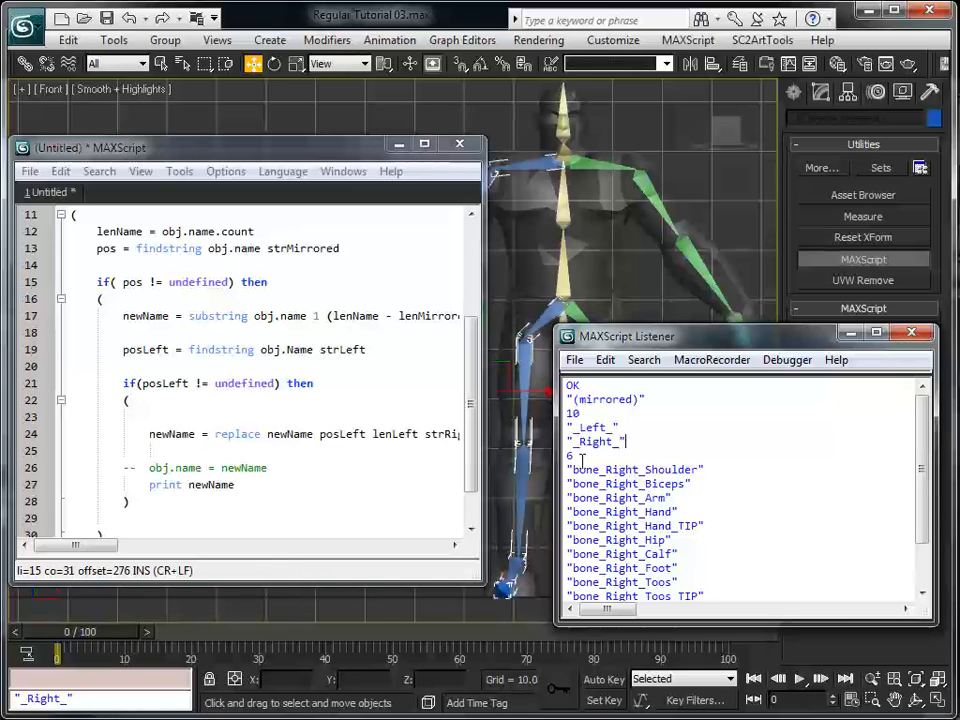
pyautogui.scroll(-1, 752, 470)
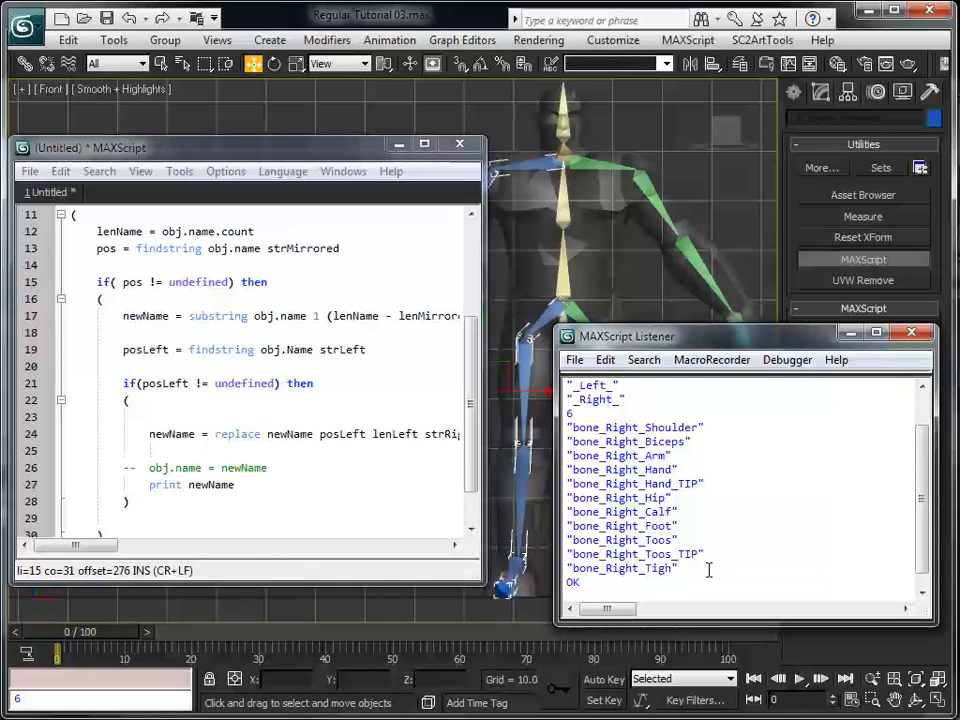
pyautogui.scroll(-1, 715, 560)
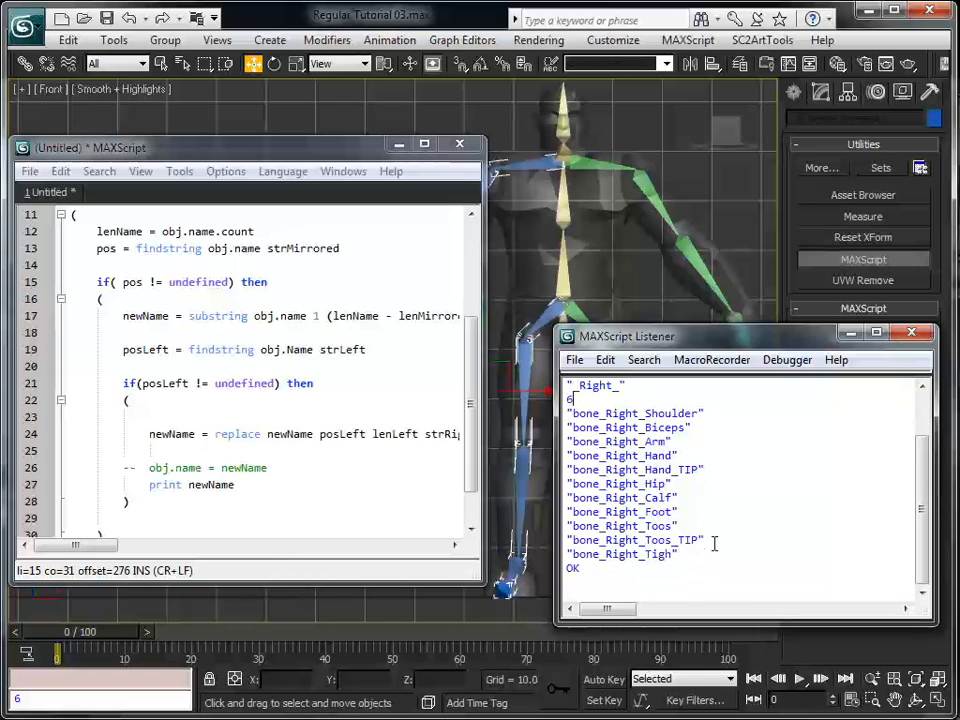
# Uncomment the obj.name = newName line and comment out print newName with --
pyautogui.click(257, 504)
pyautogui.press('Up')
pyautogui.press('Up')
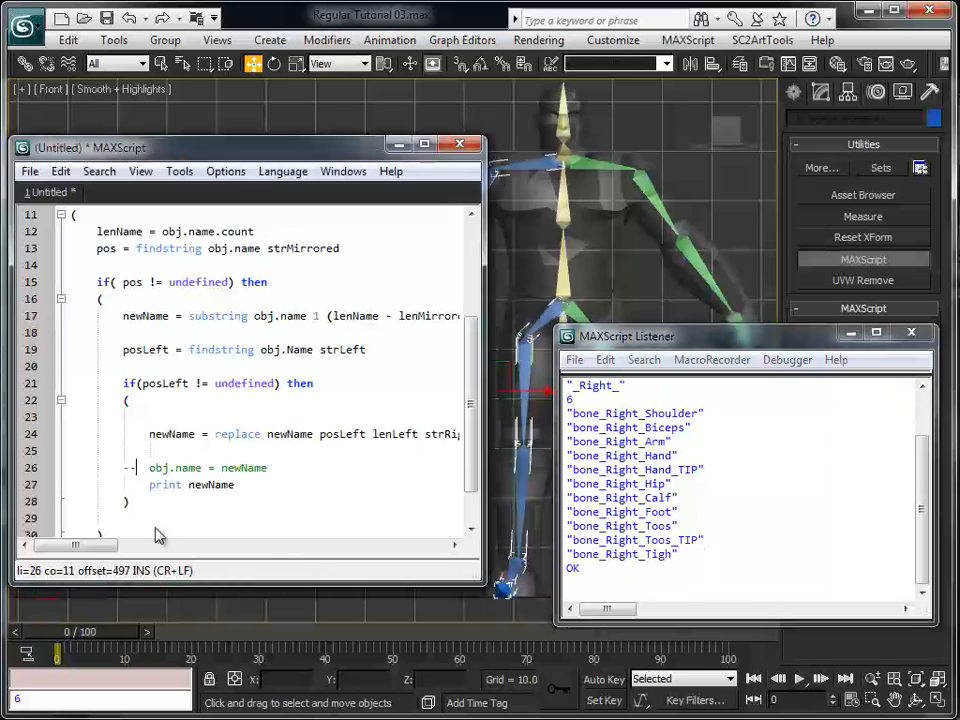
pyautogui.press('BackSpace')
pyautogui.press('BackSpace')
pyautogui.press('Down')
pyautogui.press('Right')
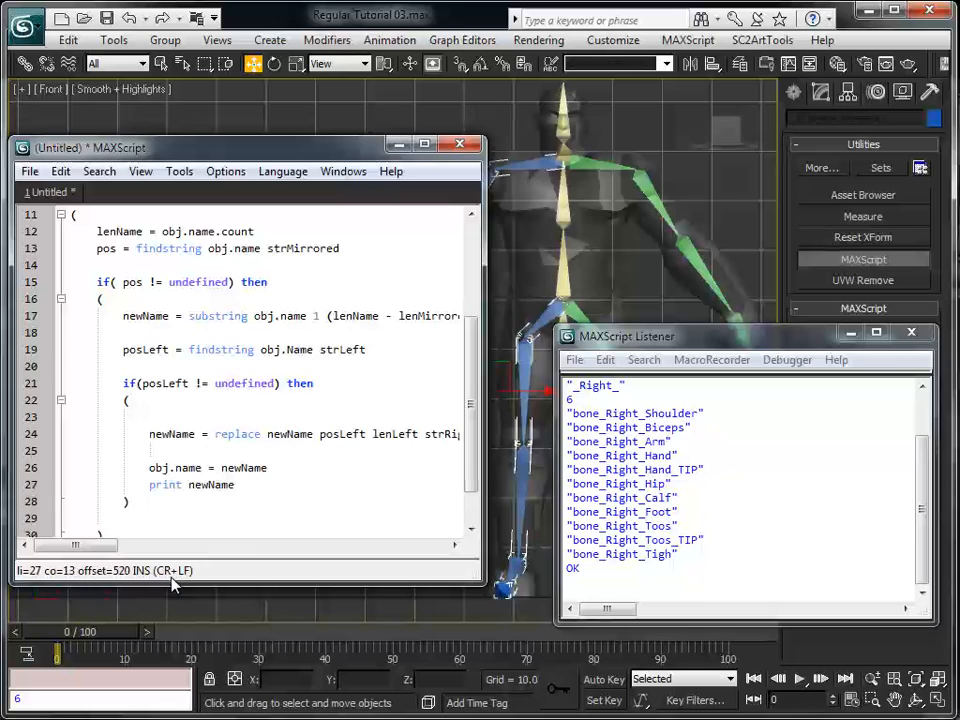
pyautogui.write('--')
# Evaluate the script to rename the selected mirrored bones, and save the script
pyautogui.click(281, 398)
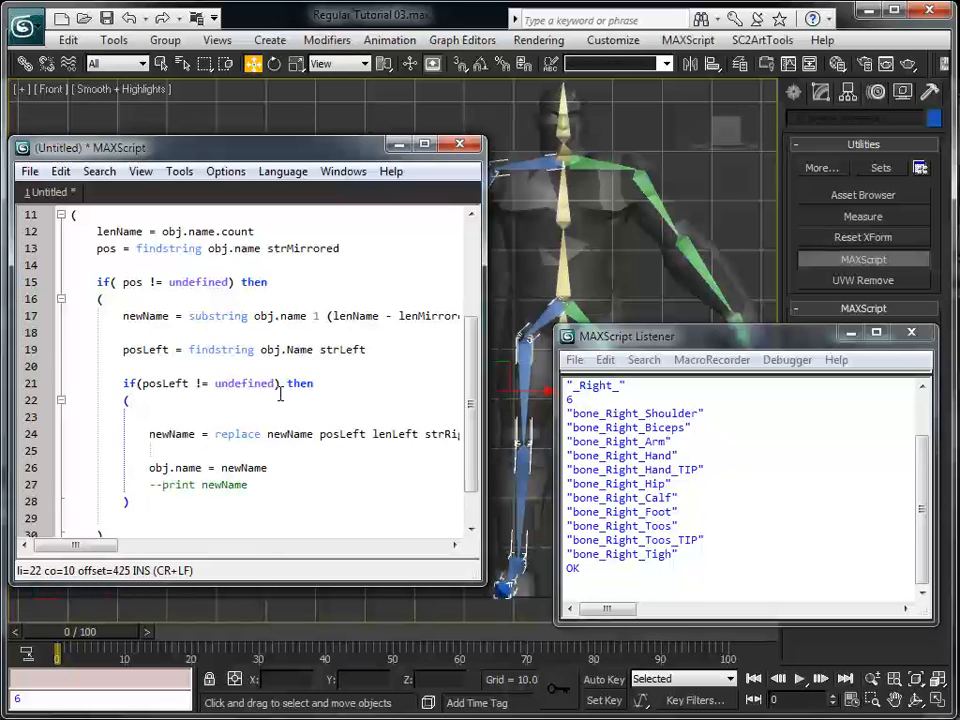
pyautogui.hotkey('ctrl', 'e')
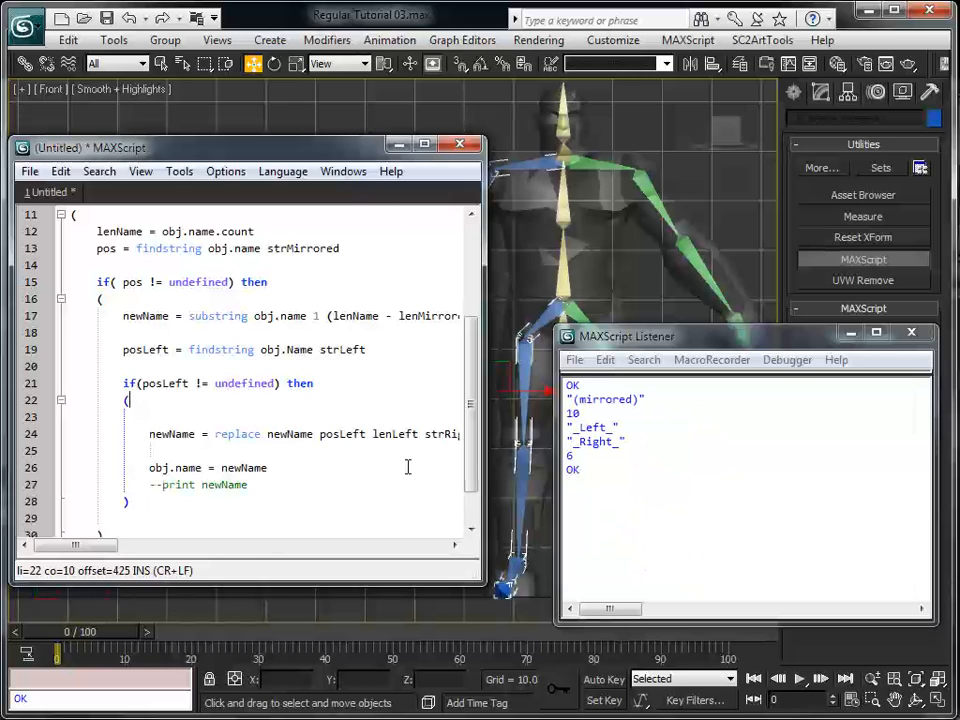
pyautogui.click(741, 444)
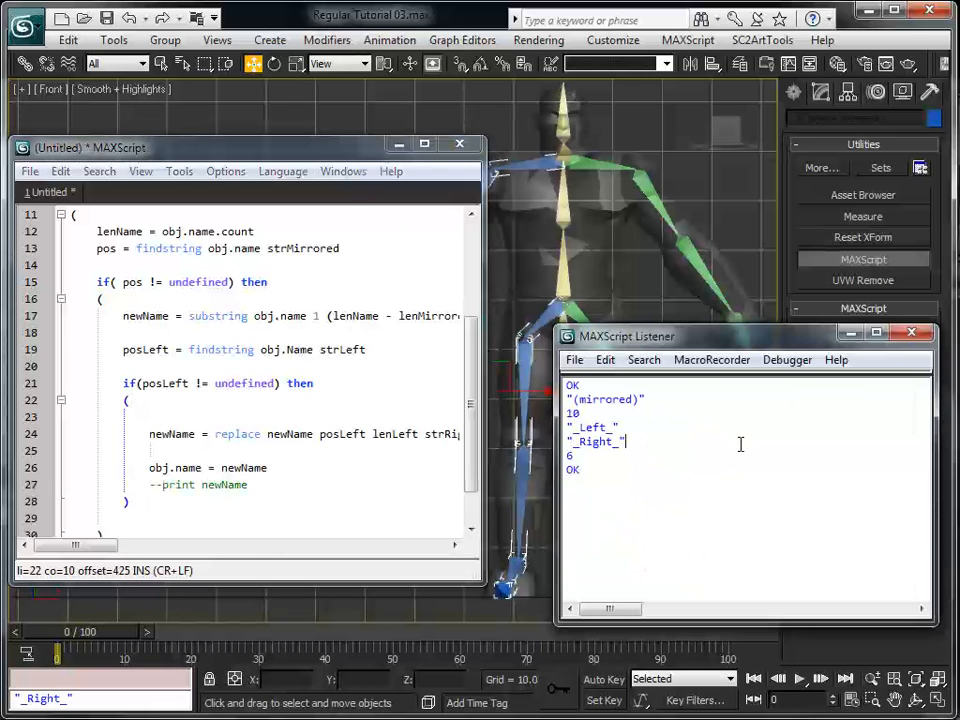
pyautogui.click(261, 393)
pyautogui.hotkey('ctrl', 's')
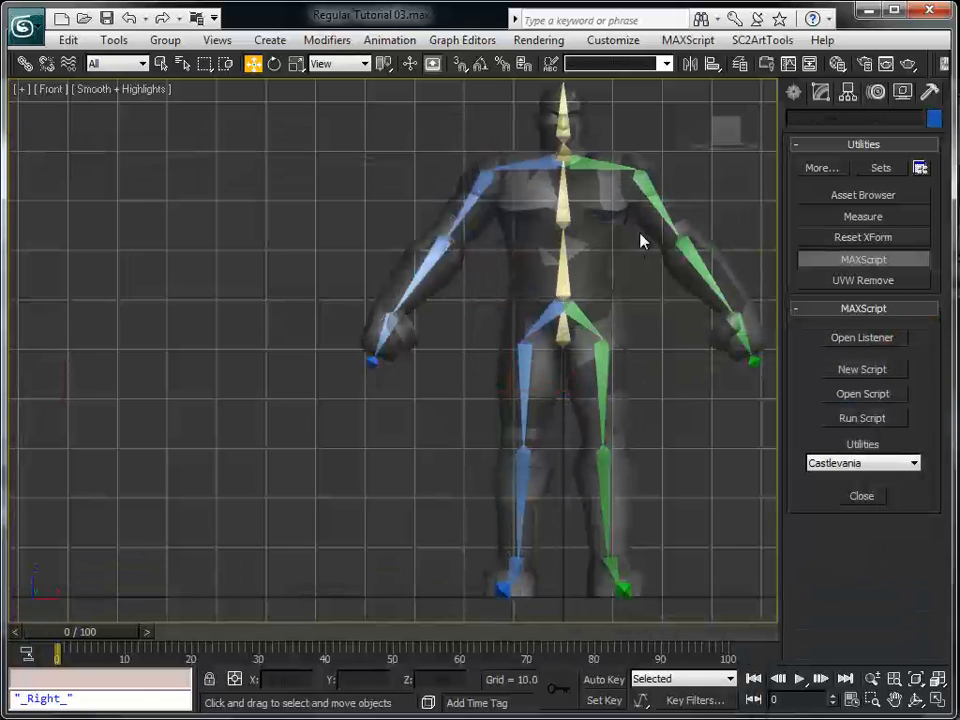
# Select the blue shoulder bone and the blue biceps bone in turn to check their new names
pyautogui.click(510, 165)
pyautogui.moveTo(615, 322); pyautogui.dragTo(495, 340, button='middle')
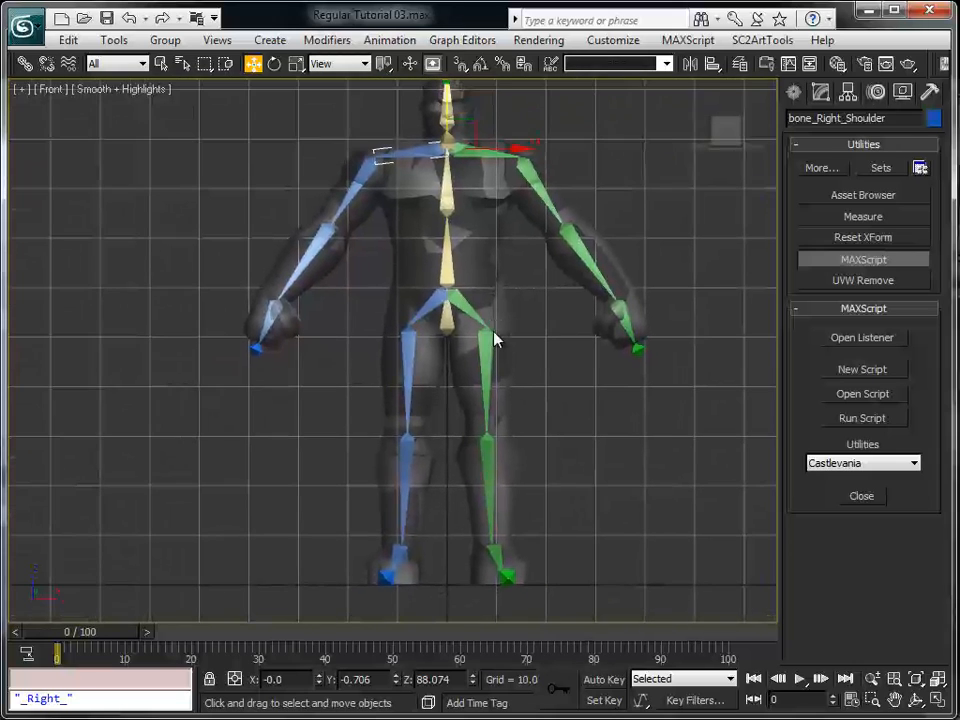
pyautogui.click(340, 195)
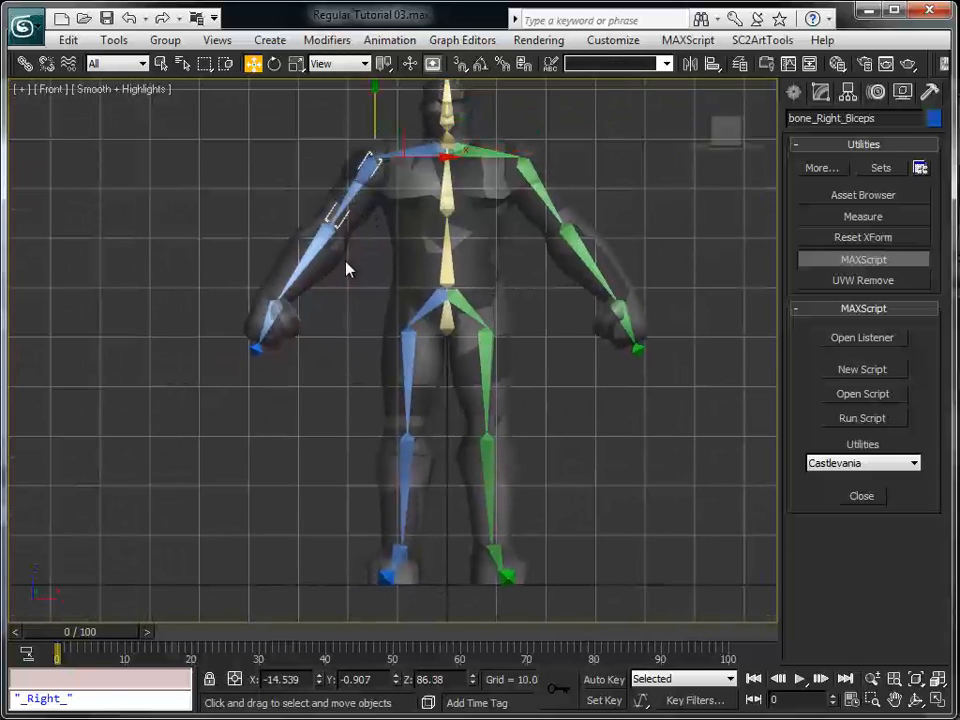
# Select the blue forearm bone, hand bone and hand tip in turn to check their new names
pyautogui.click(302, 280)
pyautogui.click(268, 330)
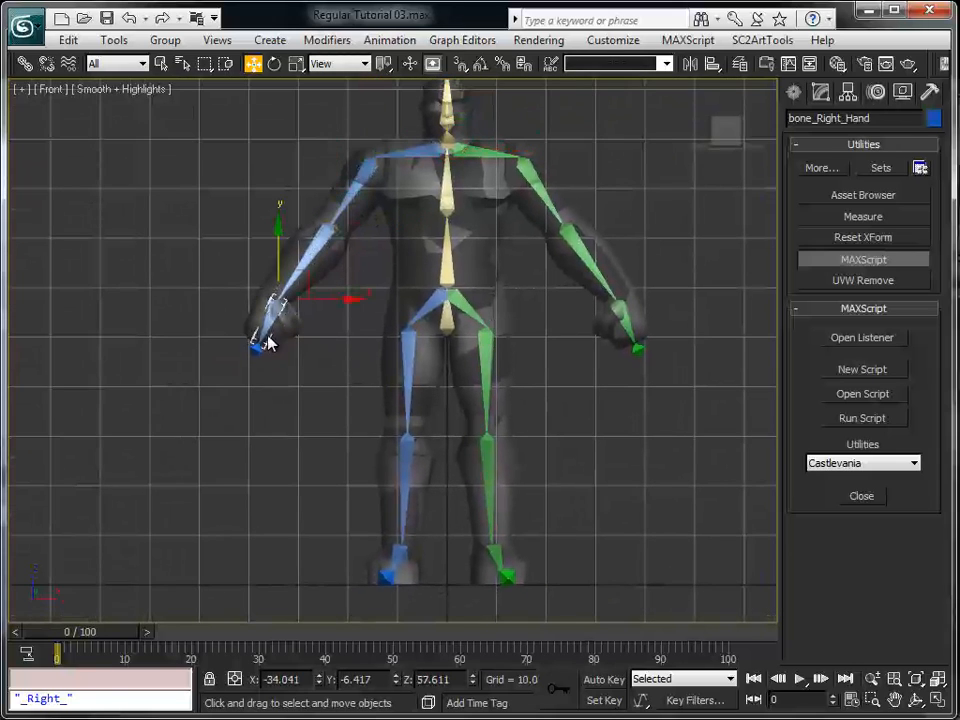
pyautogui.click(252, 345)
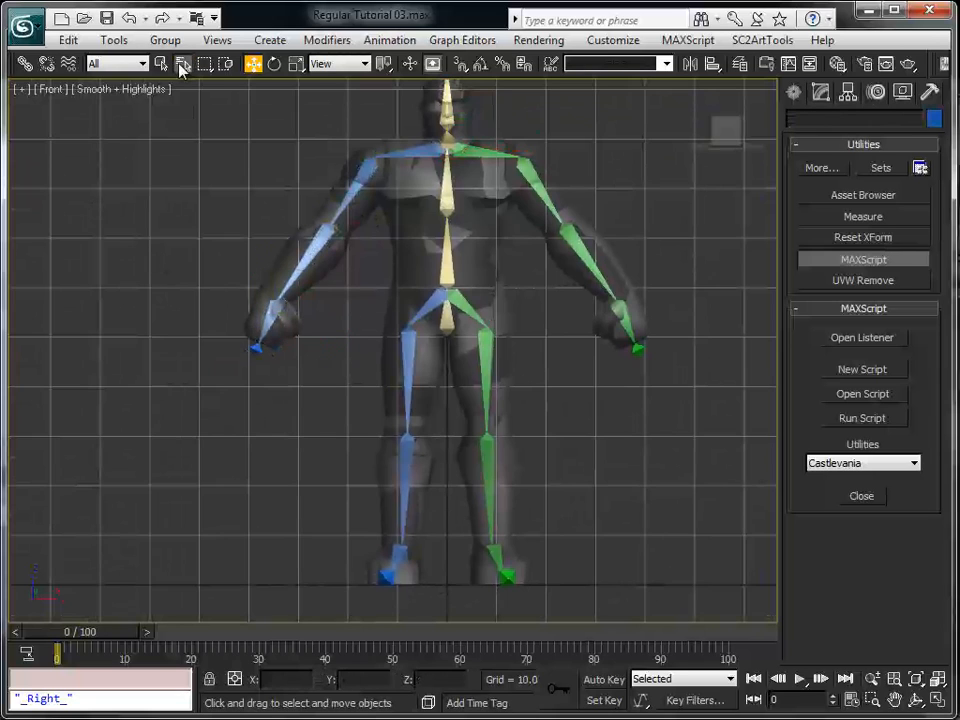
# Open the Select From Scene list, sort the objects by name and review all left and right bone names
pyautogui.click(182, 63)
pyautogui.moveTo(163, 69)
pyautogui.mouseDown()
pyautogui.moveTo(422, 118)
pyautogui.moveTo(521, 103)
pyautogui.moveTo(661, 113)
pyautogui.mouseUp()
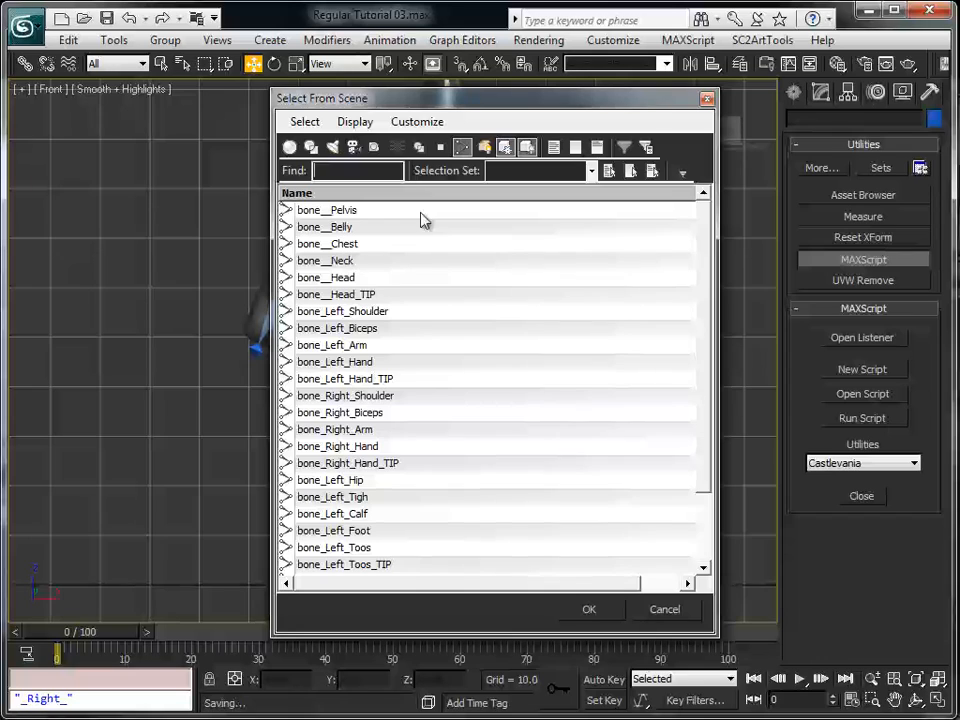
pyautogui.moveTo(708, 253); pyautogui.dragTo(708, 420)
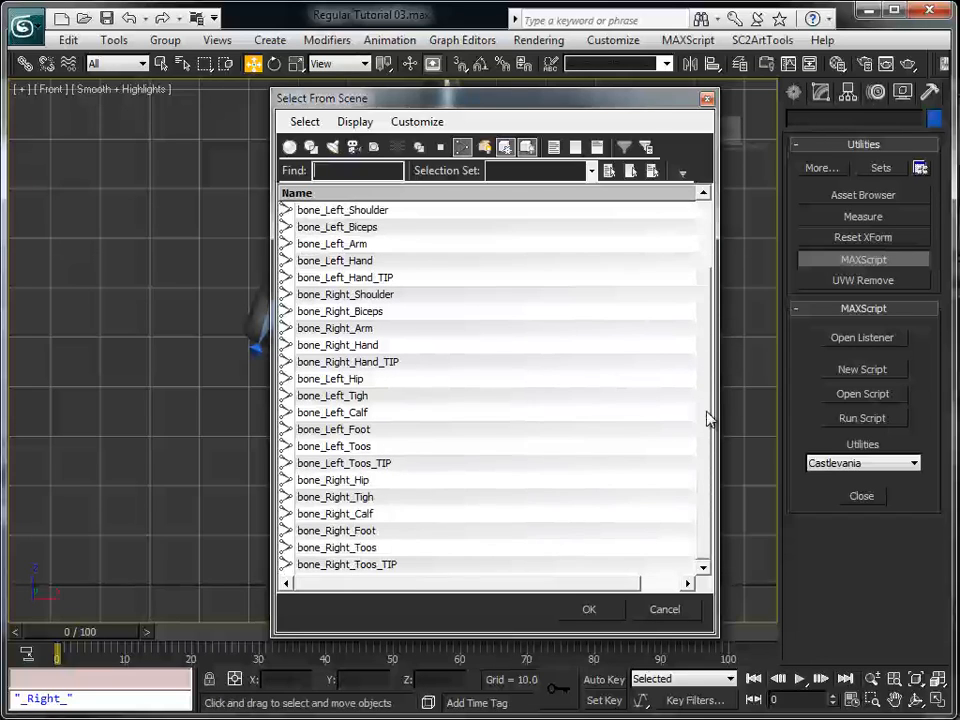
pyautogui.click(405, 193)
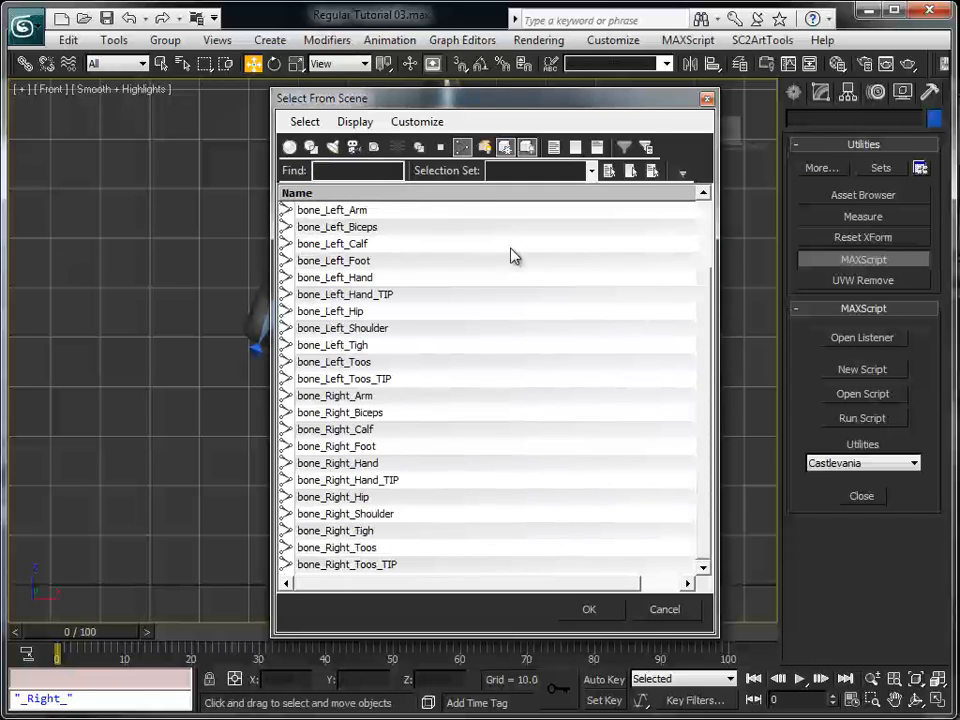
pyautogui.moveTo(711, 304); pyautogui.dragTo(703, 231)
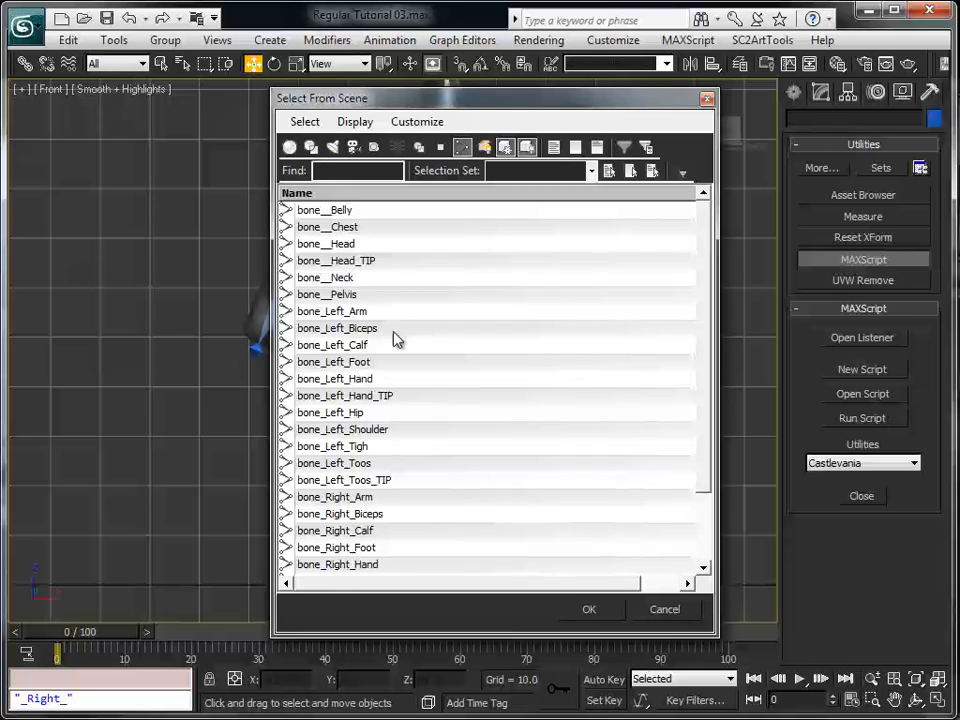
# Select bone_Left_Shoulder from the scene list, accept the choice, and clear the selection in the Front viewport
pyautogui.click(379, 430)
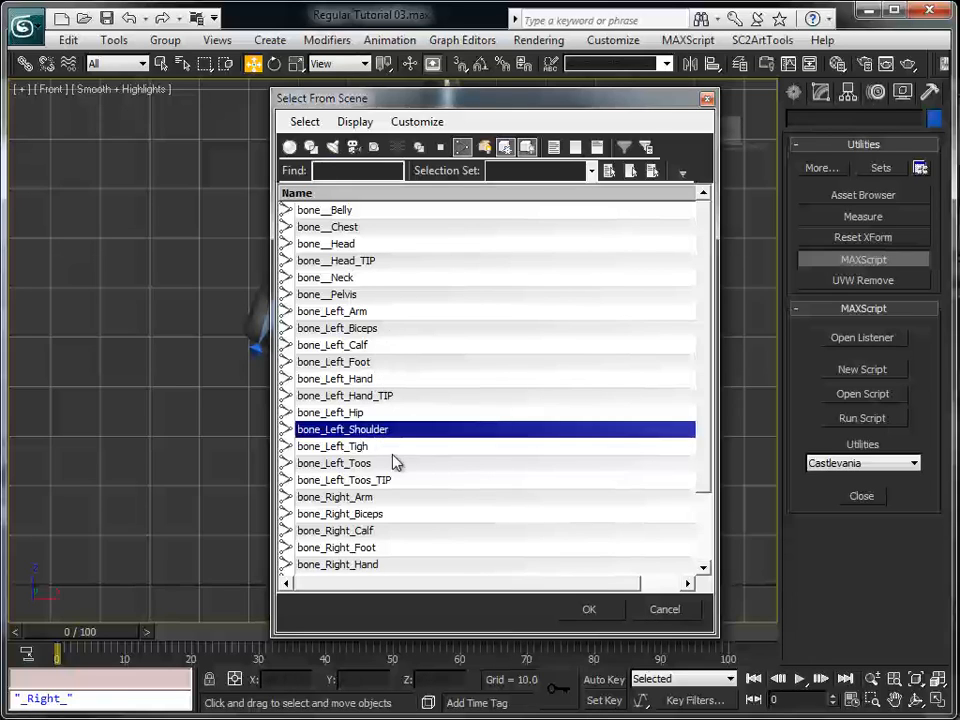
pyautogui.scroll(-2, 366, 435)
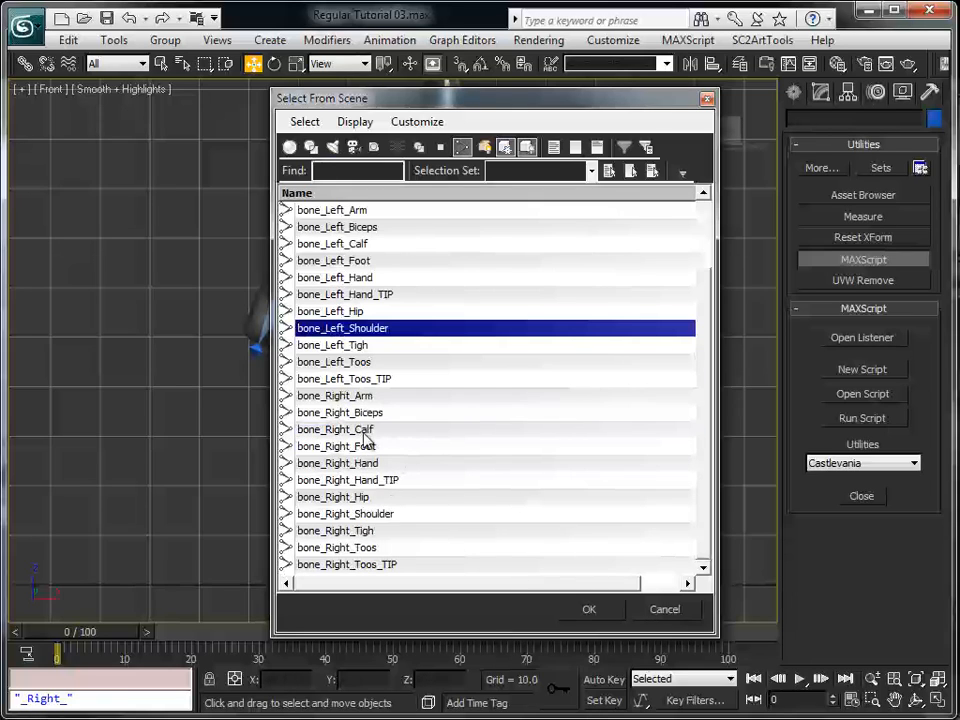
pyautogui.click(609, 611)
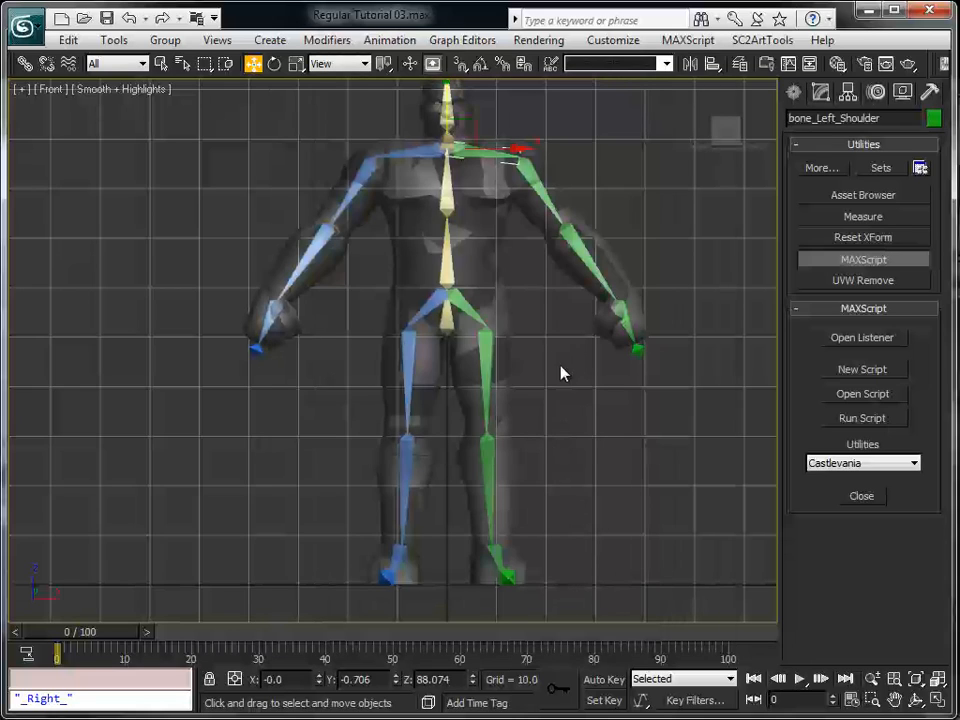
pyautogui.moveTo(593, 447); pyautogui.dragTo(575, 476, button='middle')
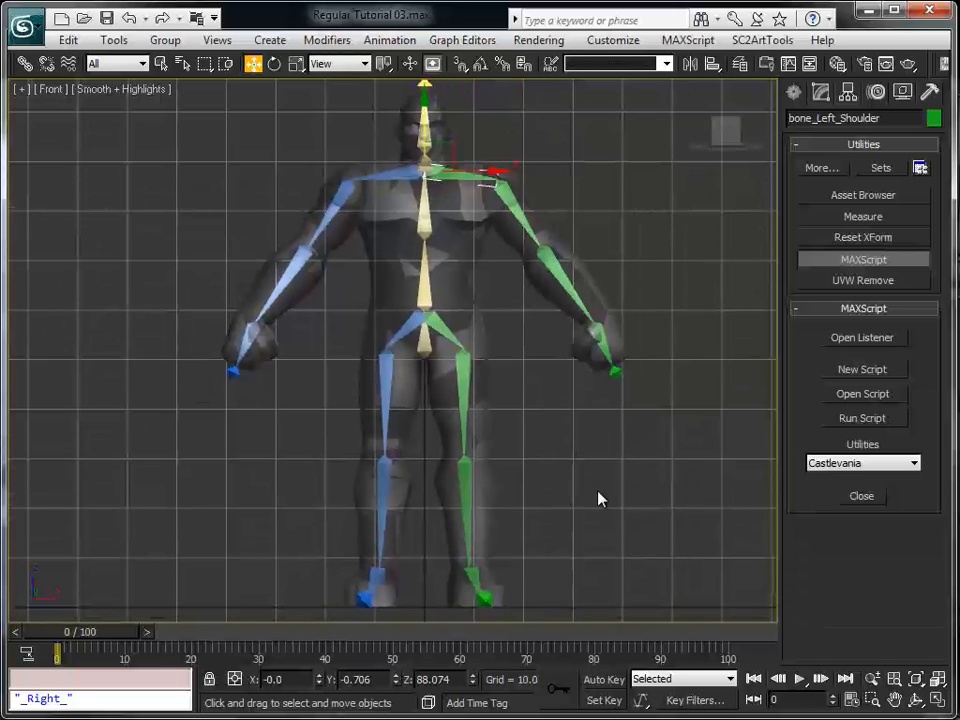
pyautogui.click(598, 498)
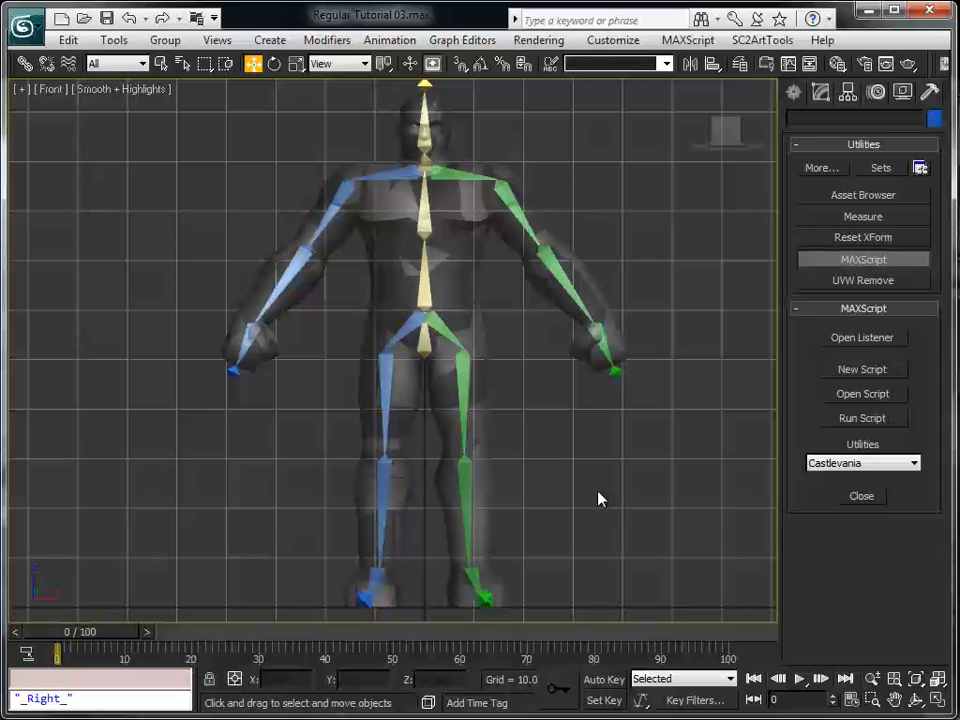
pyautogui.moveTo(608, 536)
pyautogui.mouseDown(button='middle')
pyautogui.moveTo(606, 489)
pyautogui.moveTo(618, 537)
pyautogui.mouseUp(button='middle')
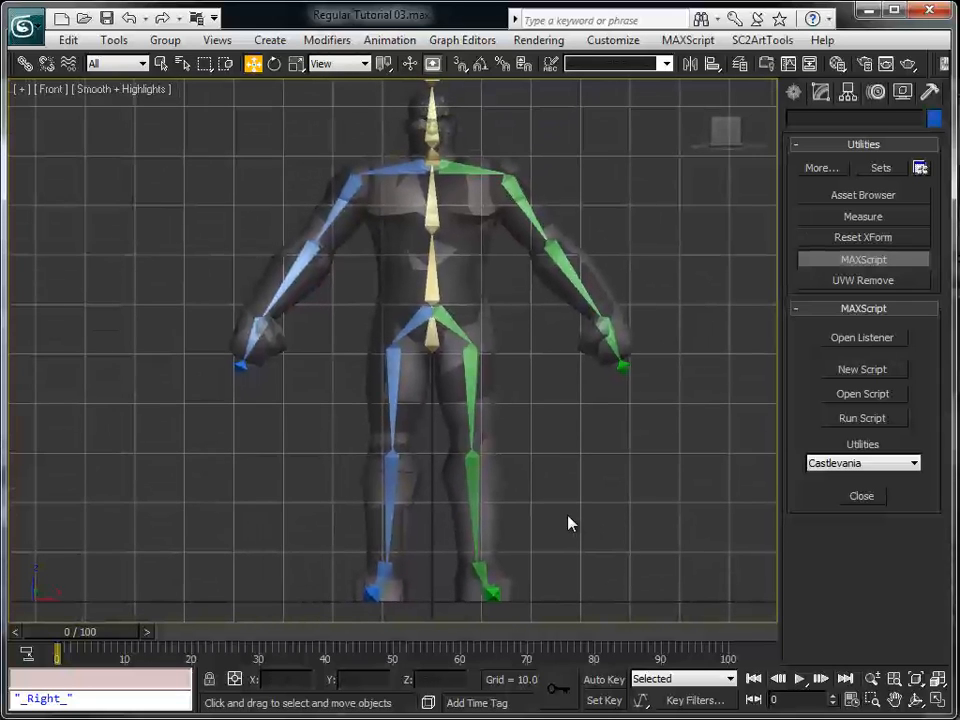